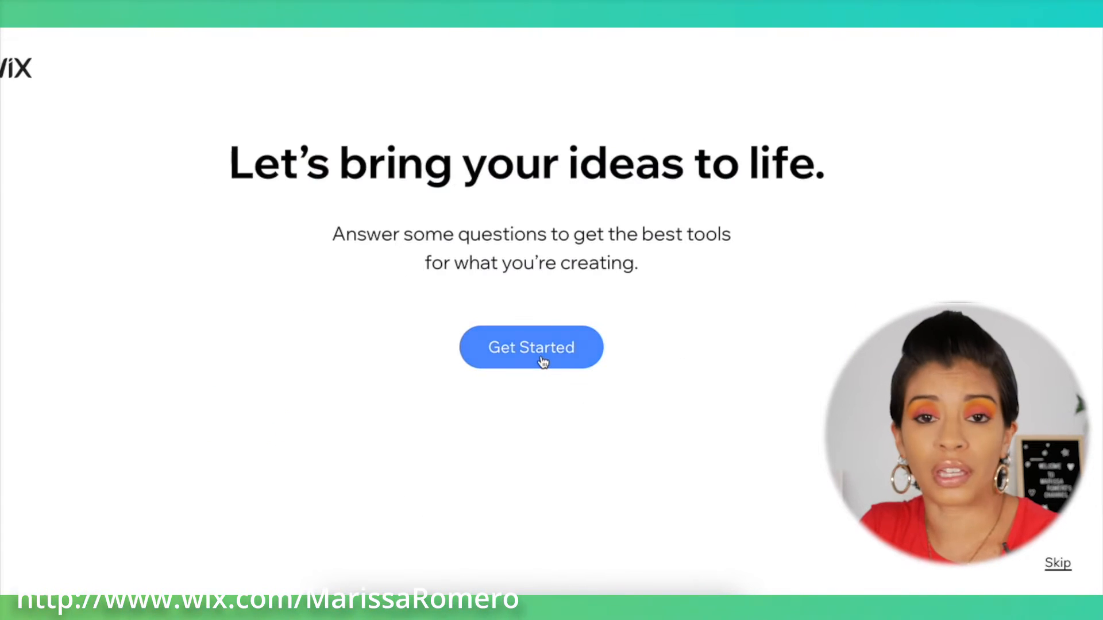
Step: Begin the setup questionnaire and choose Portfolio as the kind of website needed
left_click(543, 361)
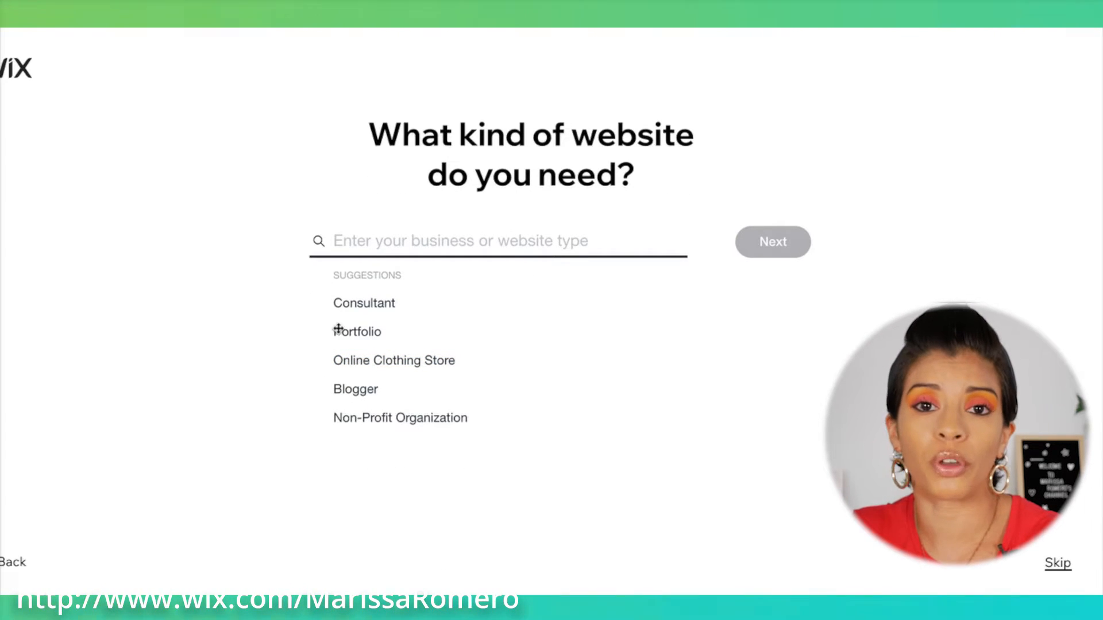
left_click(358, 337)
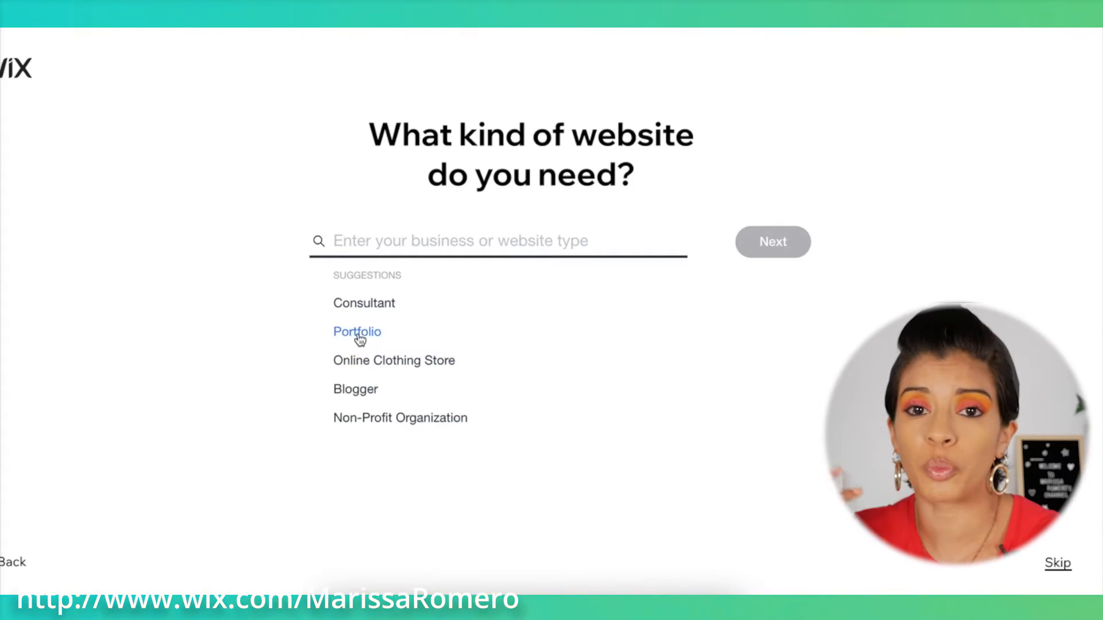
left_click(357, 335)
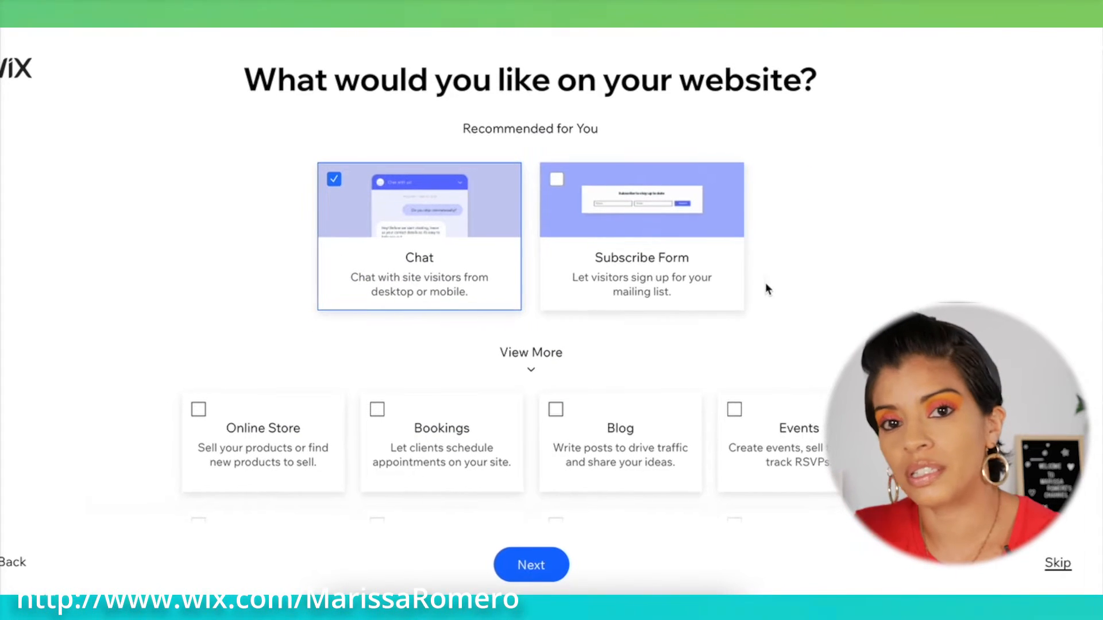
Step: Add Blog, Pricing Plans, Bookings, Instagram Feed and Forum to the desired website features and continue
scroll(661, 281, "down", 3)
left_click(545, 294)
scroll(480, 409, "down", 3)
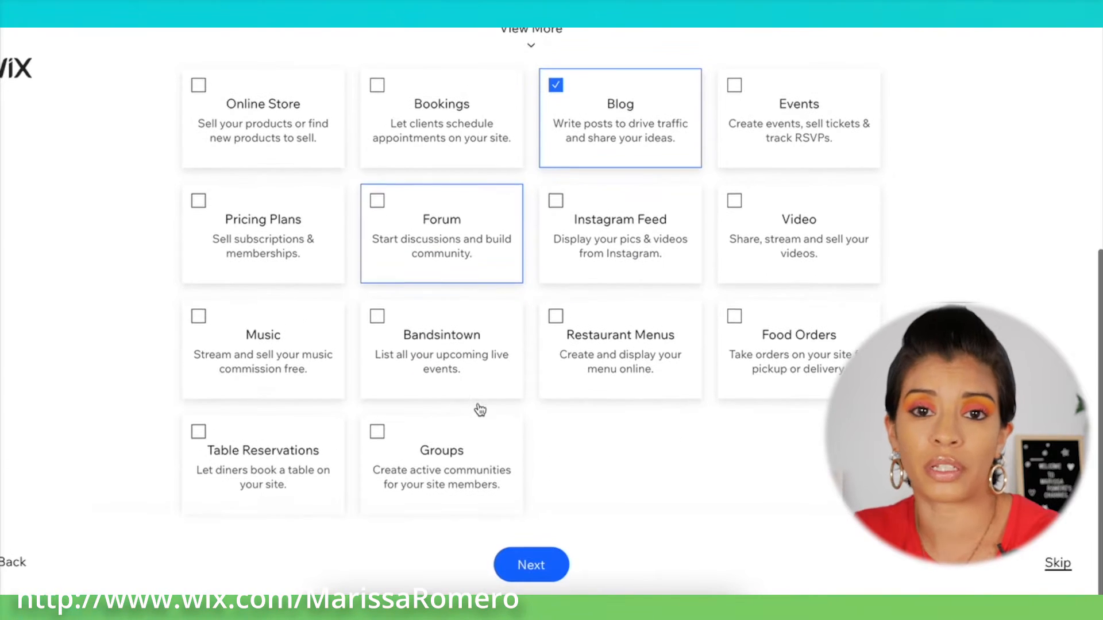
scroll(261, 389, "up", 2)
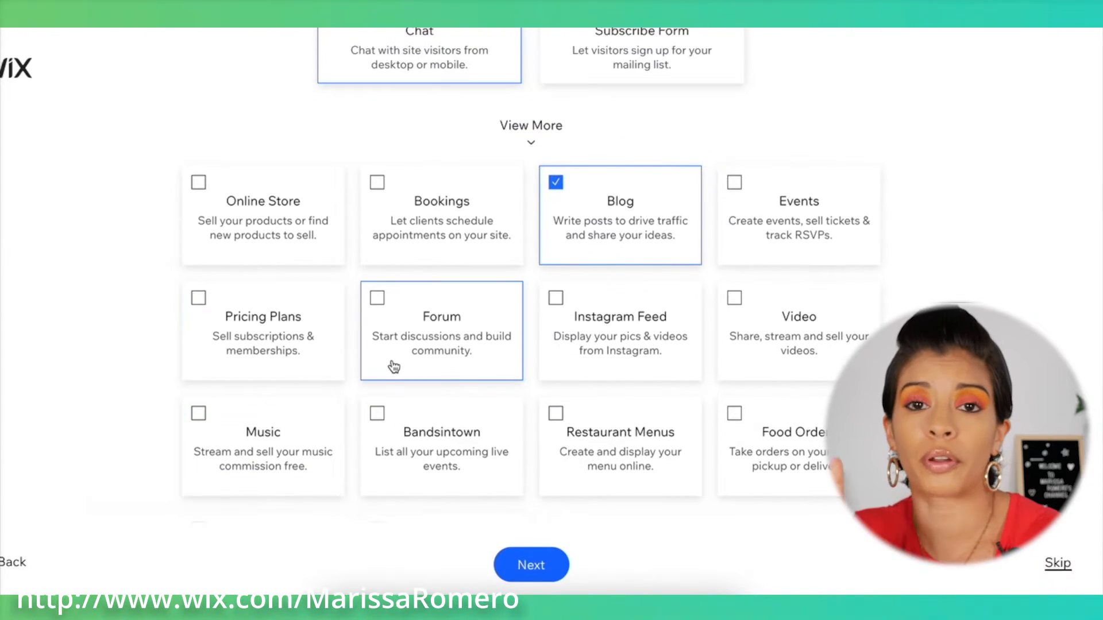
left_click(198, 297)
left_click(377, 183)
left_click(630, 371)
scroll(610, 408, "down", 1)
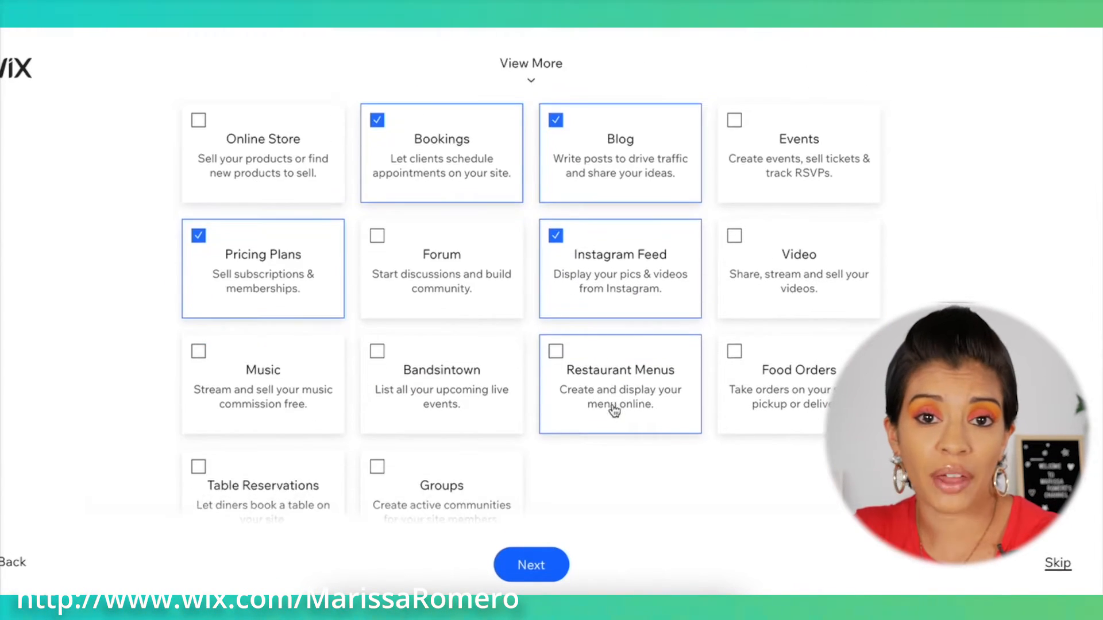
scroll(380, 298, "up", 1)
left_click(371, 285)
scroll(488, 431, "down", 1)
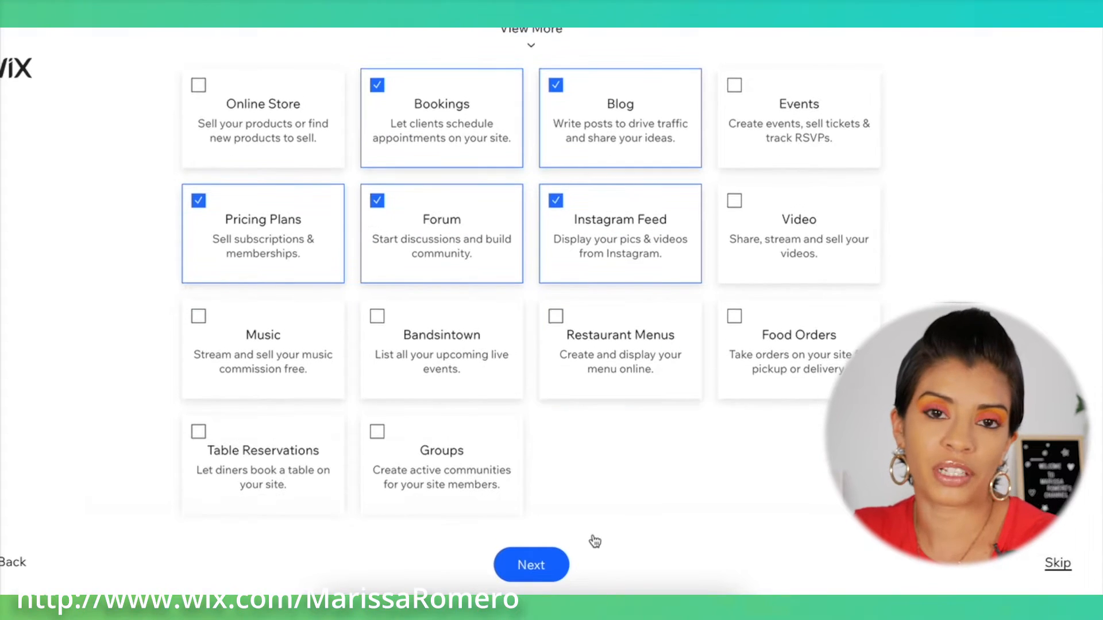
left_click(545, 574)
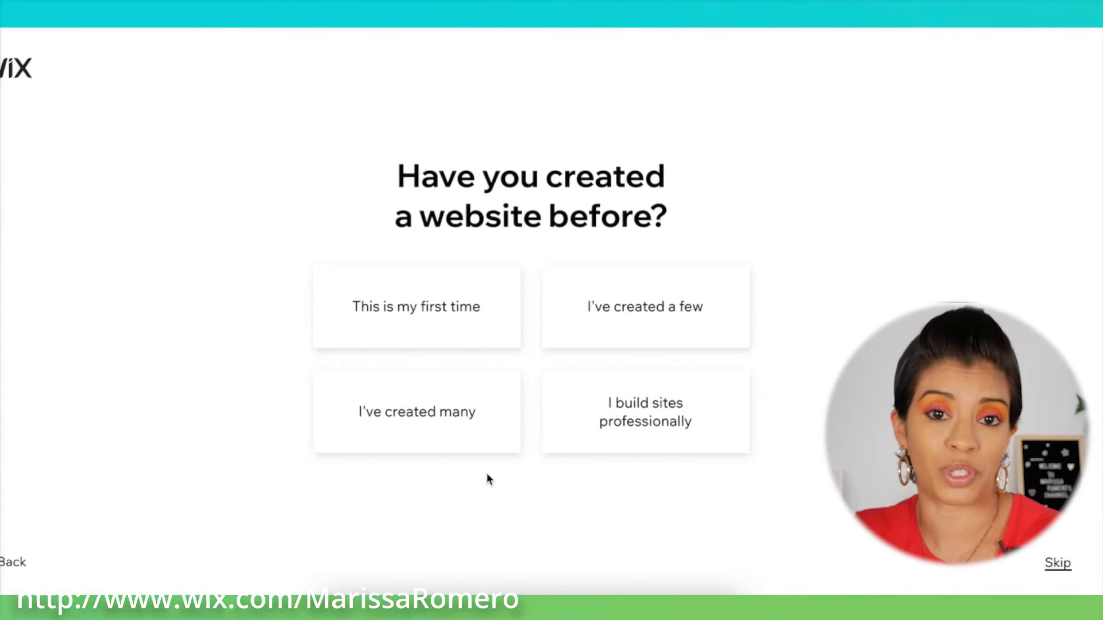
Step: Answer that this is the first website created and choose to build it from a template with the Editor
left_click(468, 327)
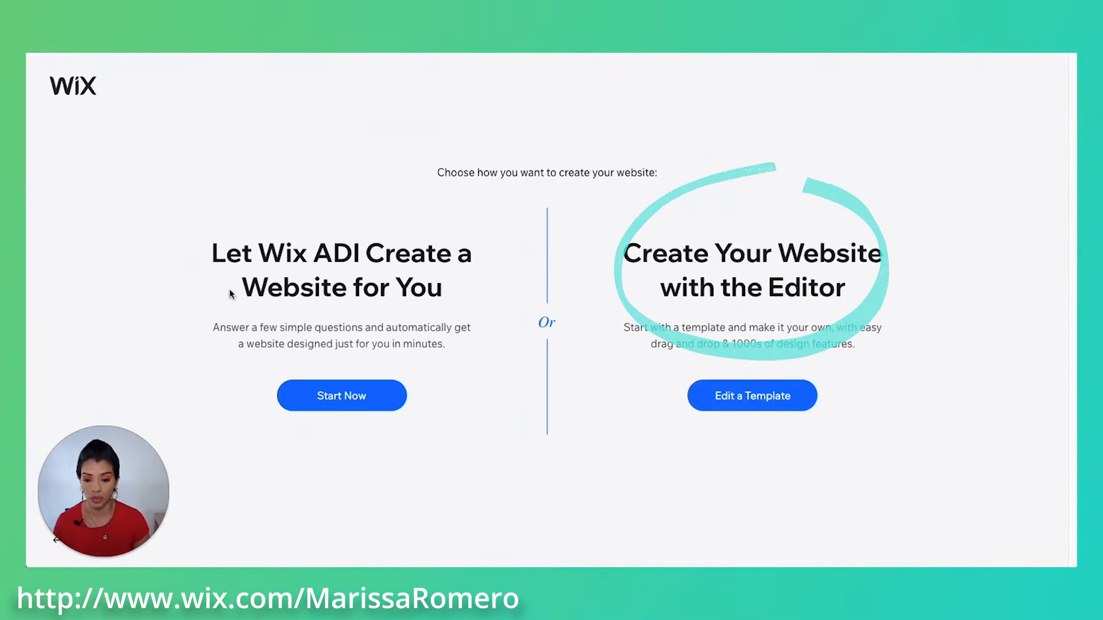
left_click(754, 401)
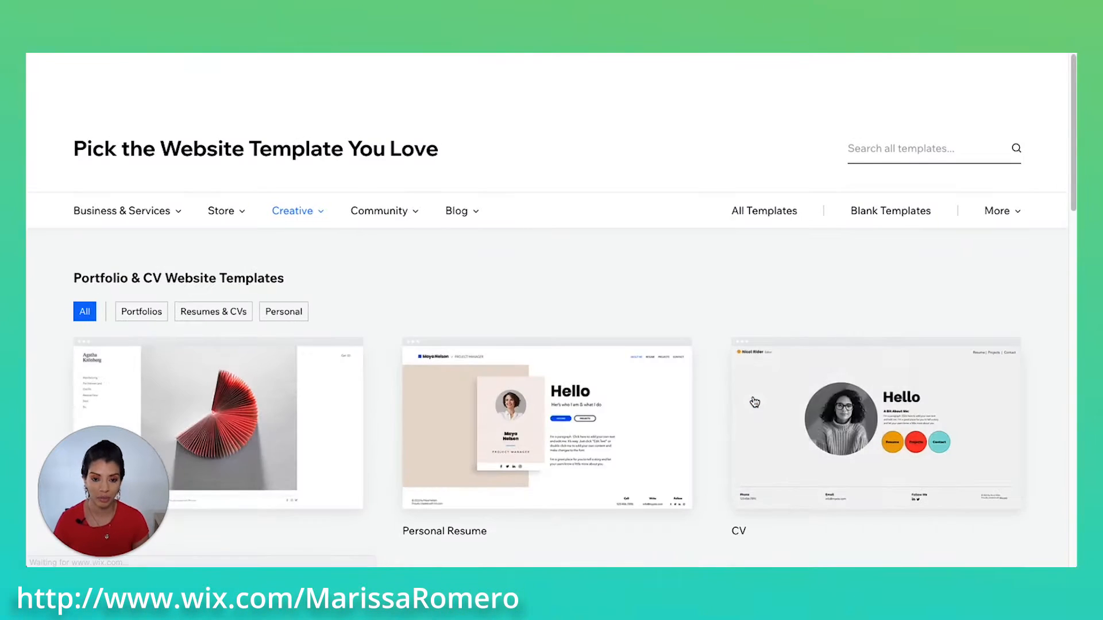
left_click_drag(86, 504, 639, 208)
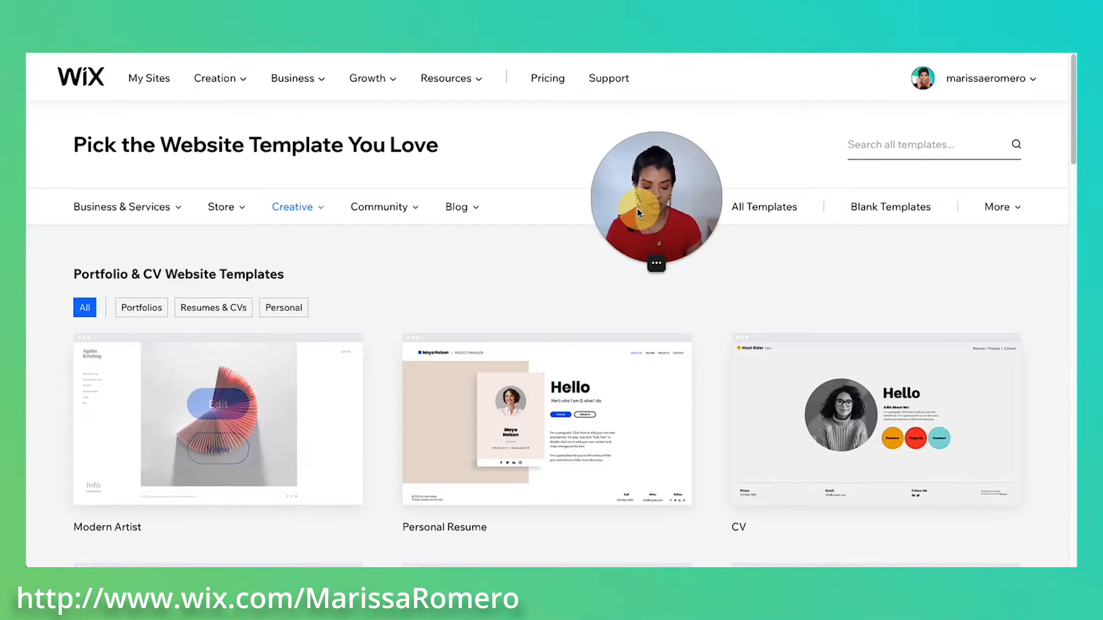
left_click_drag(743, 190, 760, 184)
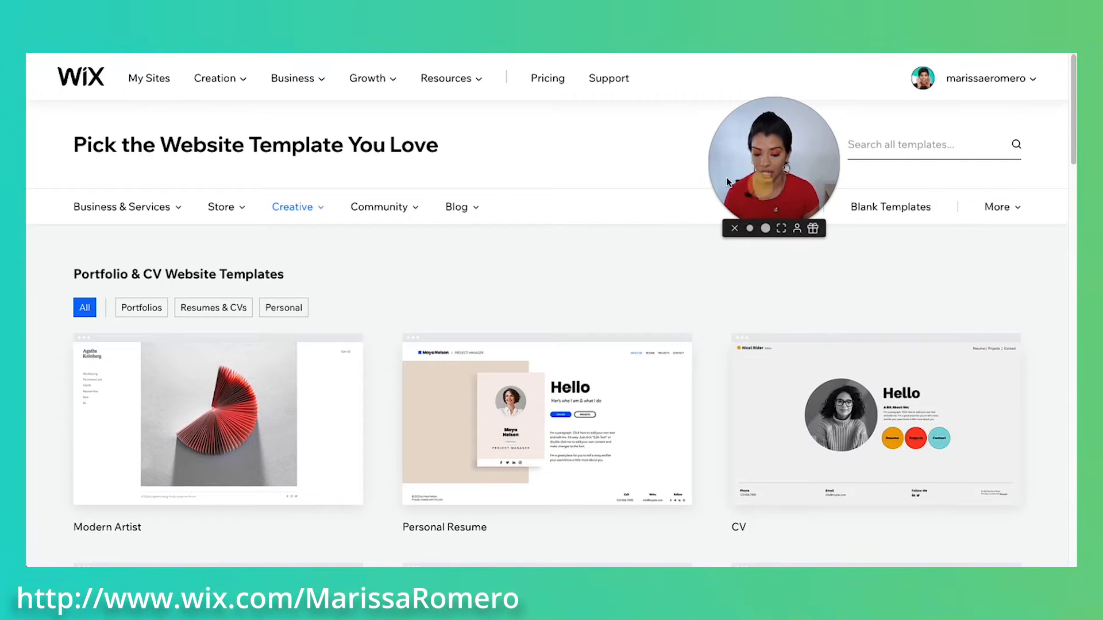
Step: Look through the first two pages of Portfolio & CV website templates for a suitable design
scroll(347, 453, "down", 3)
left_click_drag(741, 189, 978, 188)
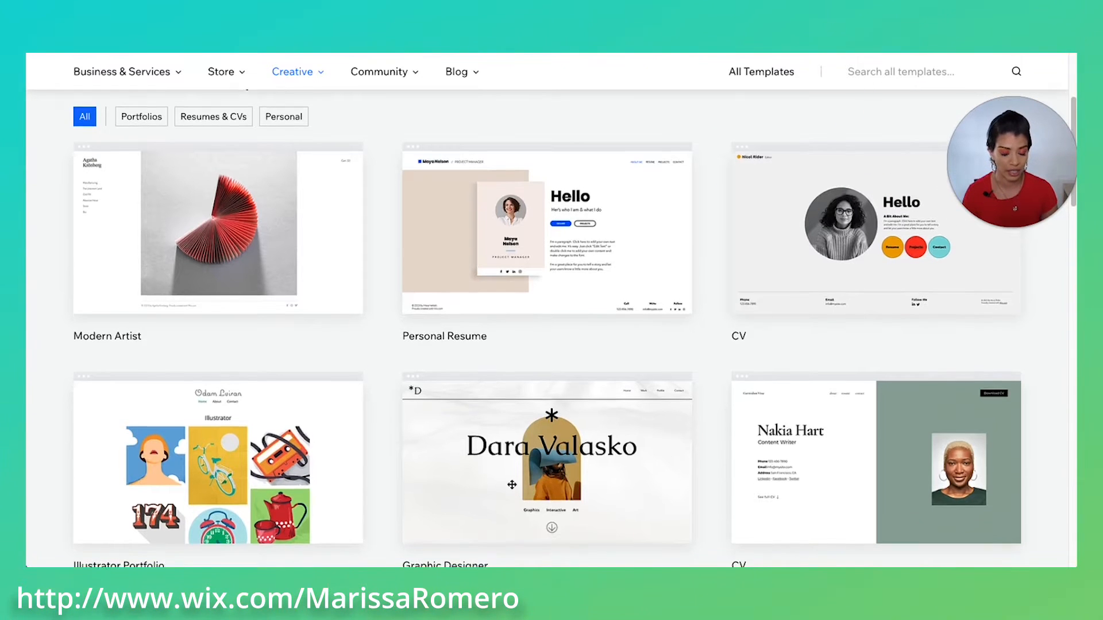
scroll(510, 477, "down", 2)
scroll(508, 482, "down", 5)
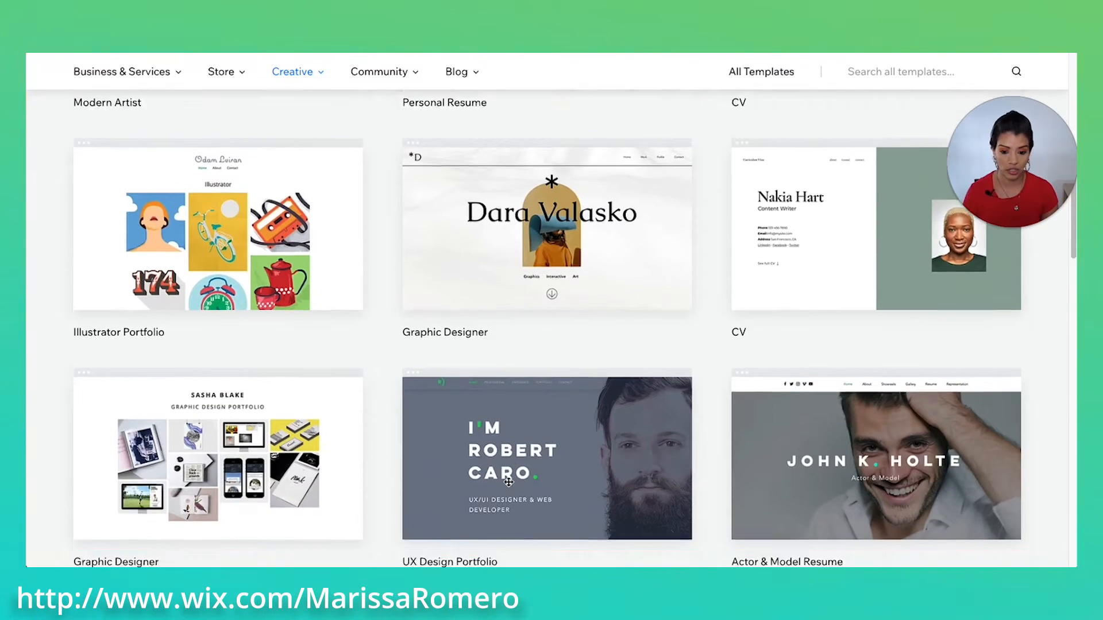
scroll(508, 482, "down", 3)
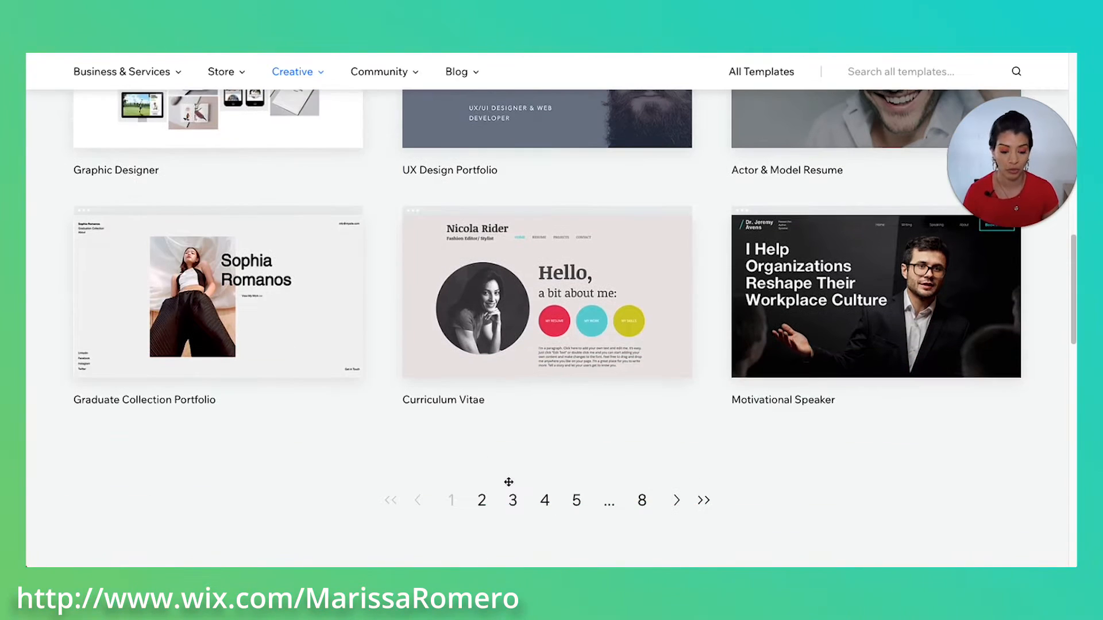
left_click(472, 501)
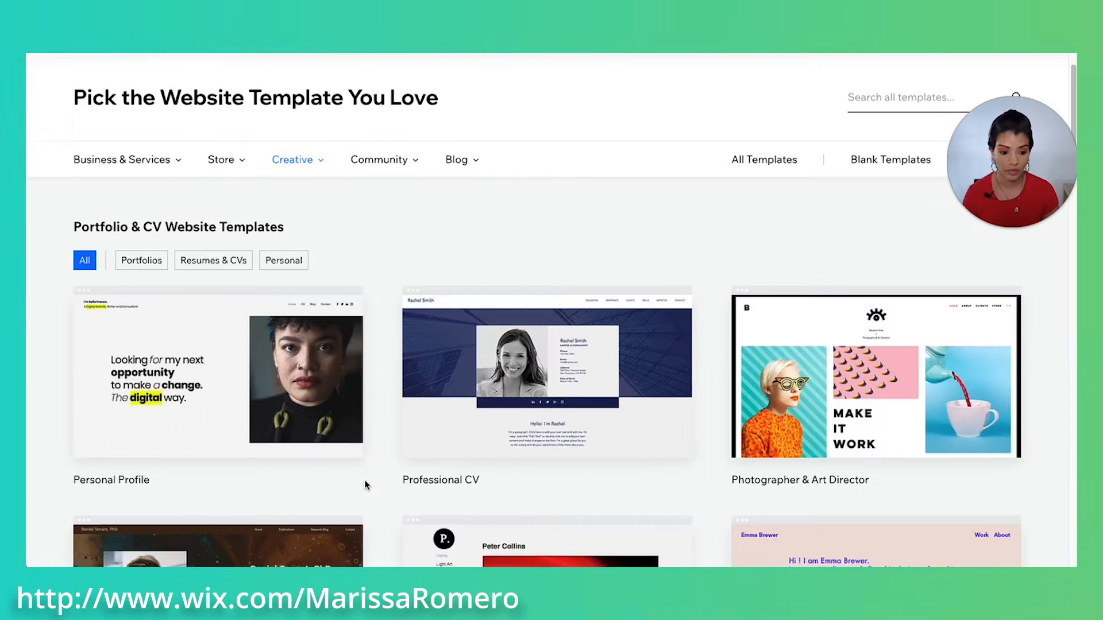
scroll(365, 480, "down", 1)
scroll(365, 481, "down", 3)
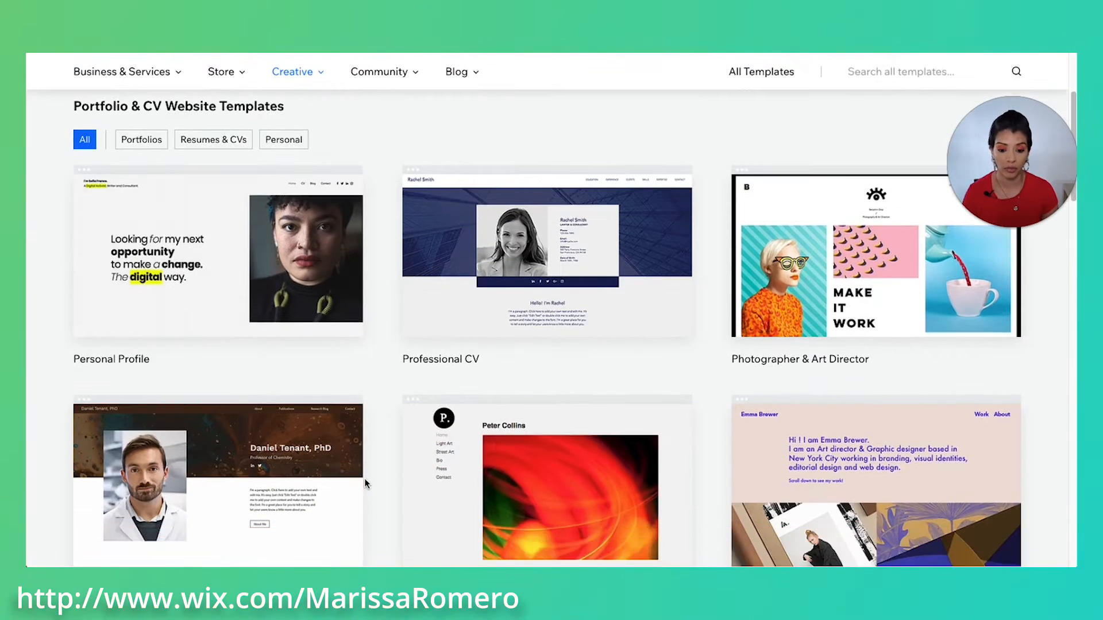
scroll(364, 484, "down", 3)
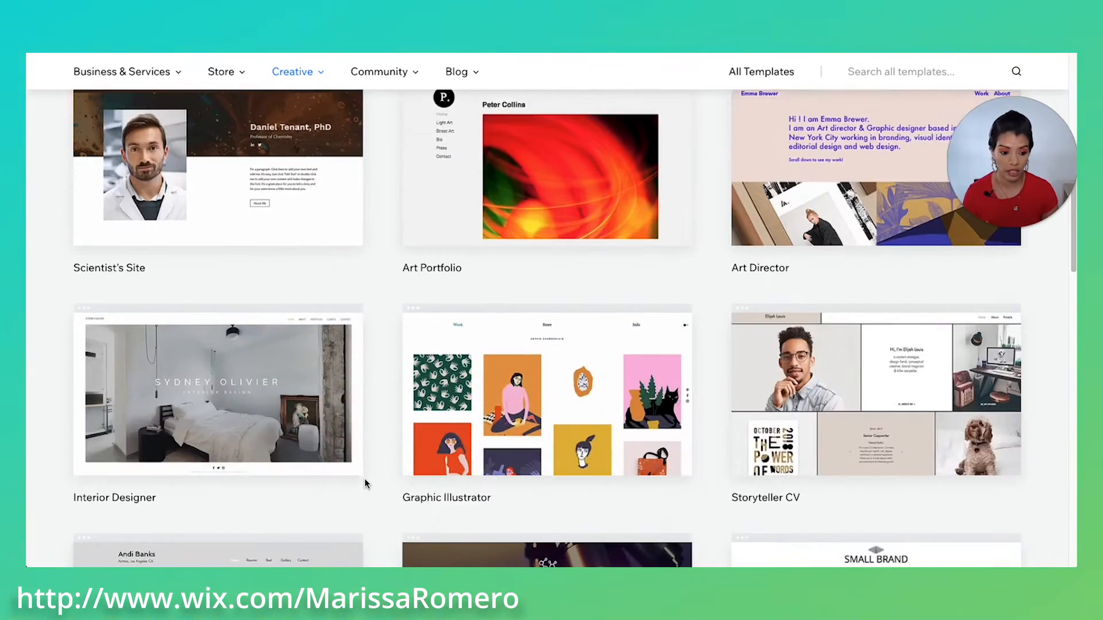
scroll(364, 484, "down", 3)
scroll(364, 484, "up", 10)
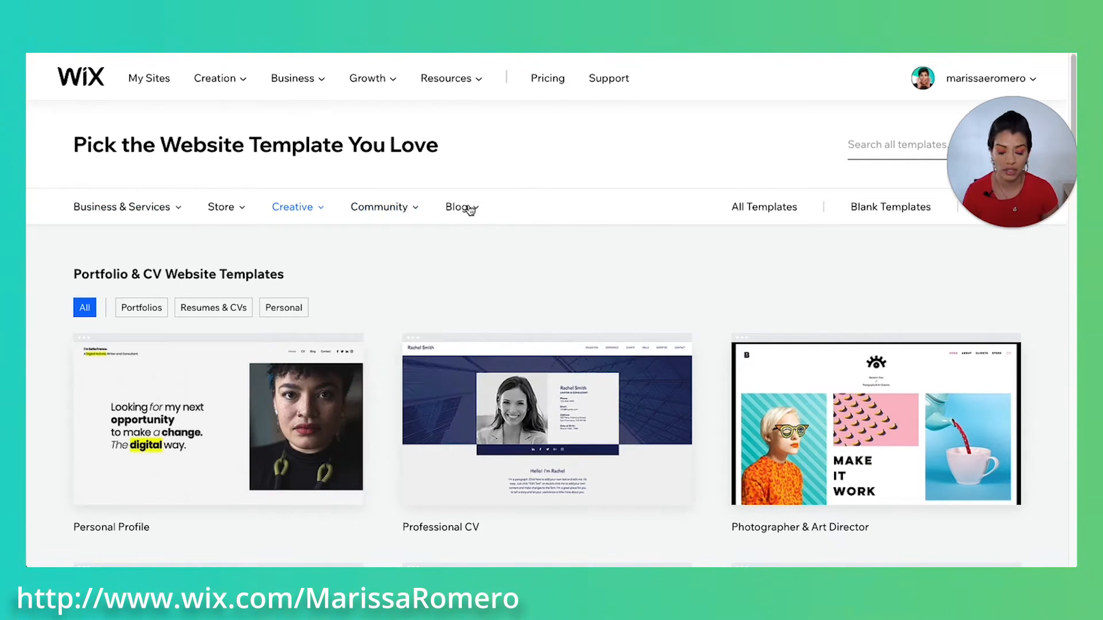
Step: Browse two pages of Consulting & Coaching business templates and open the Business Consulting template for editing
mouse_move(368, 213)
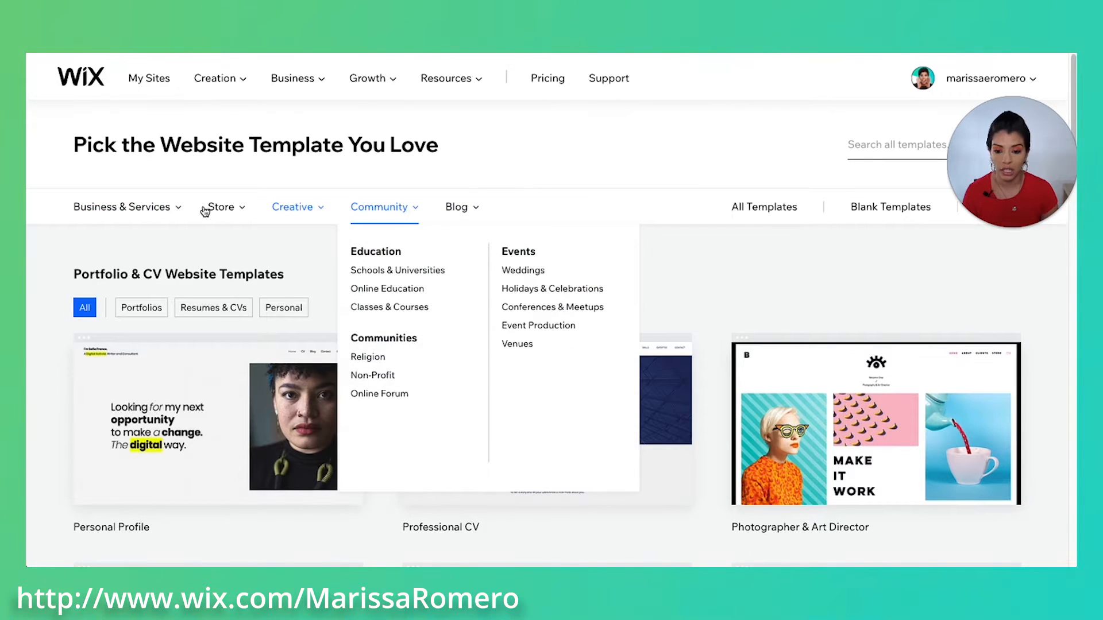
mouse_move(126, 207)
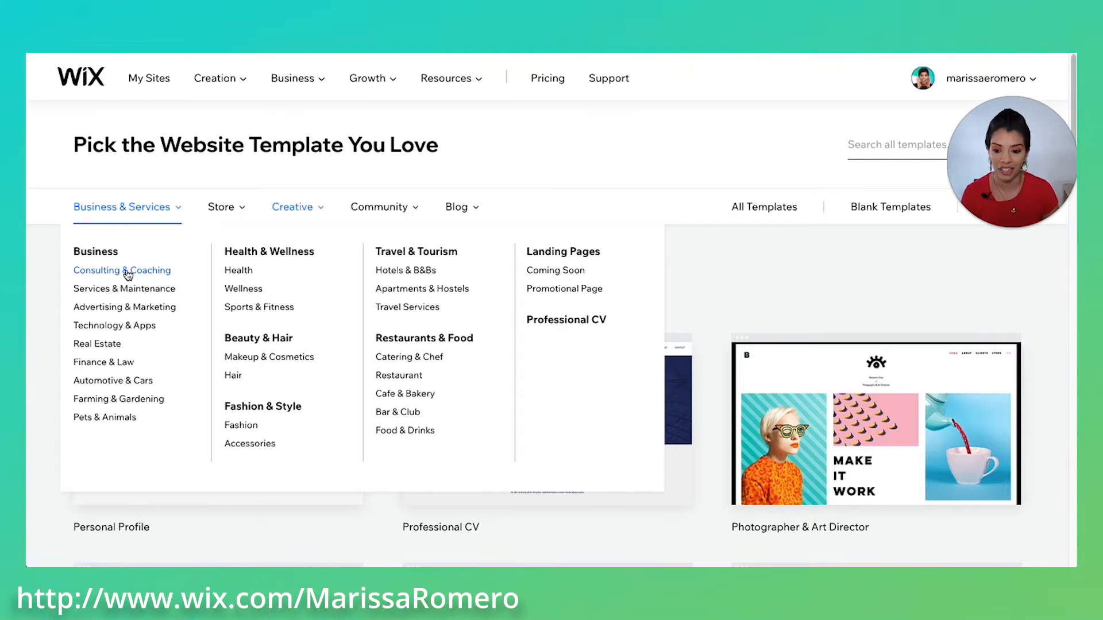
left_click(89, 269)
mouse_move(173, 403)
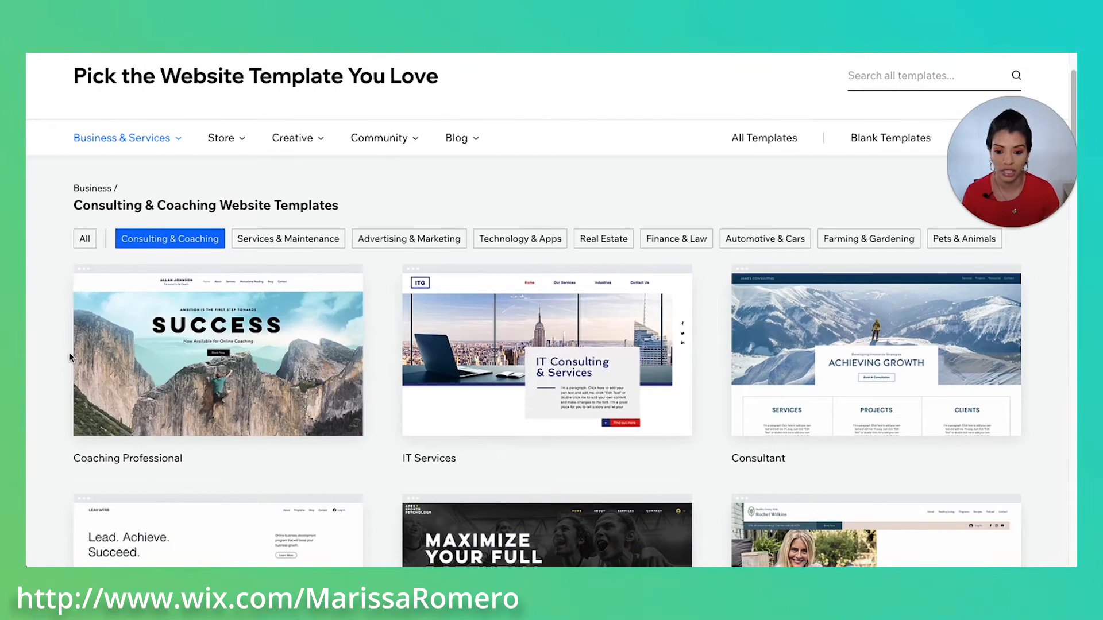
scroll(57, 422, "down", 2)
scroll(57, 424, "down", 10)
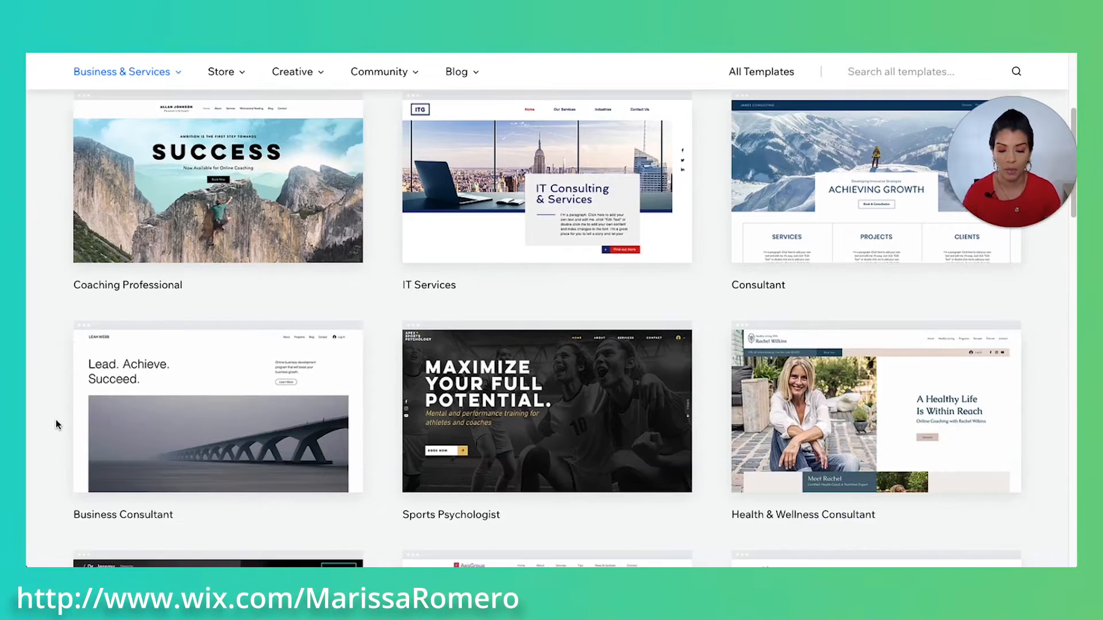
scroll(57, 424, "down", 2)
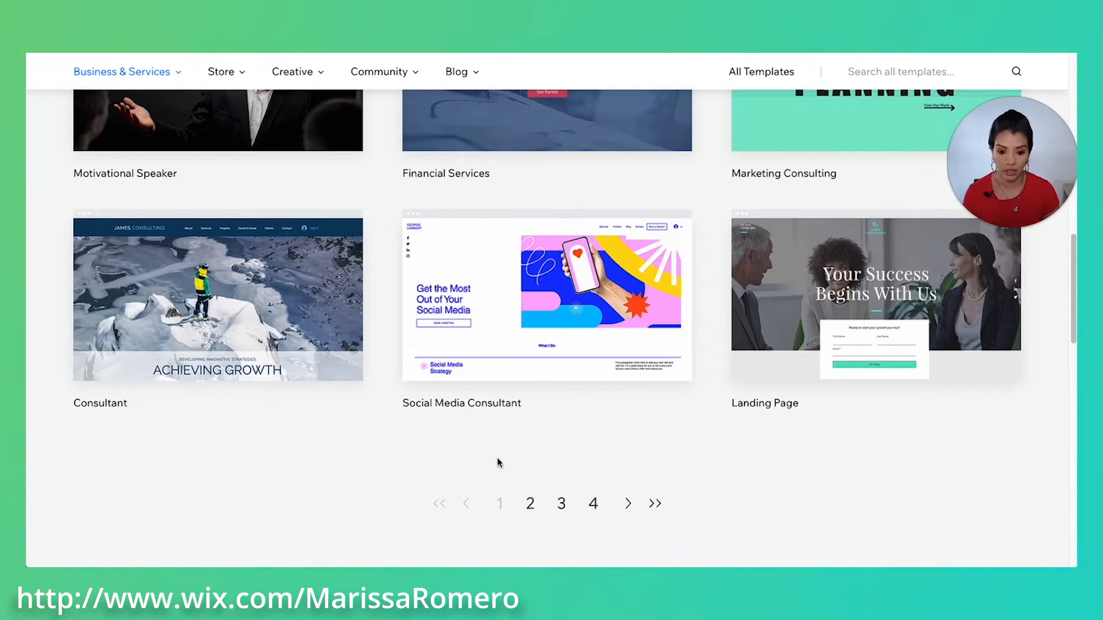
left_click(537, 509)
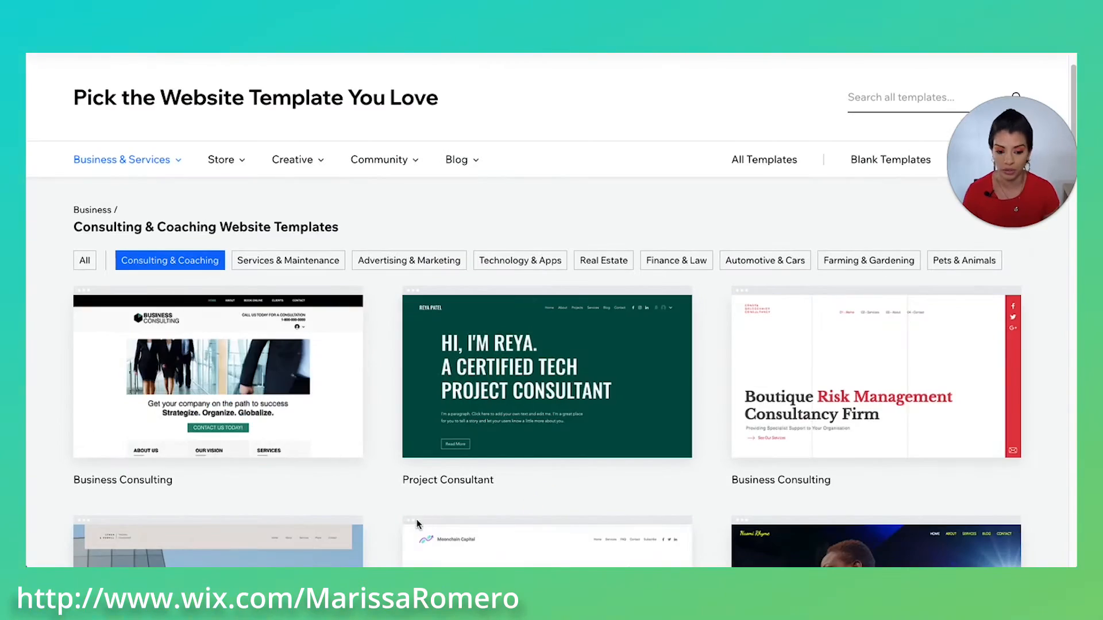
scroll(65, 476, "down", 5)
scroll(68, 476, "down", 1)
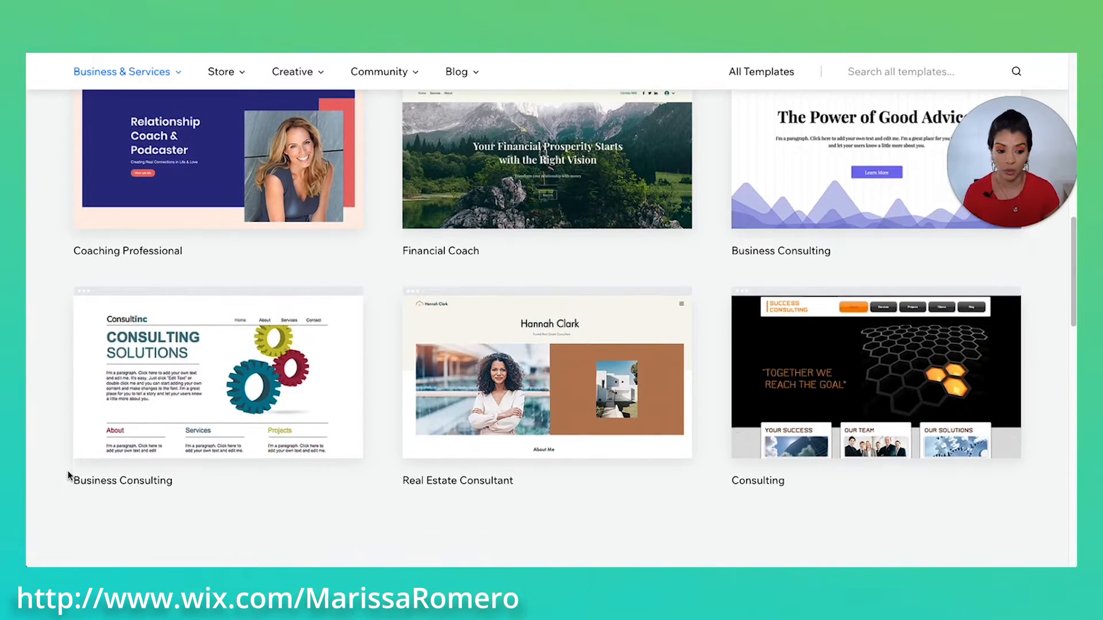
scroll(67, 475, "up", 8)
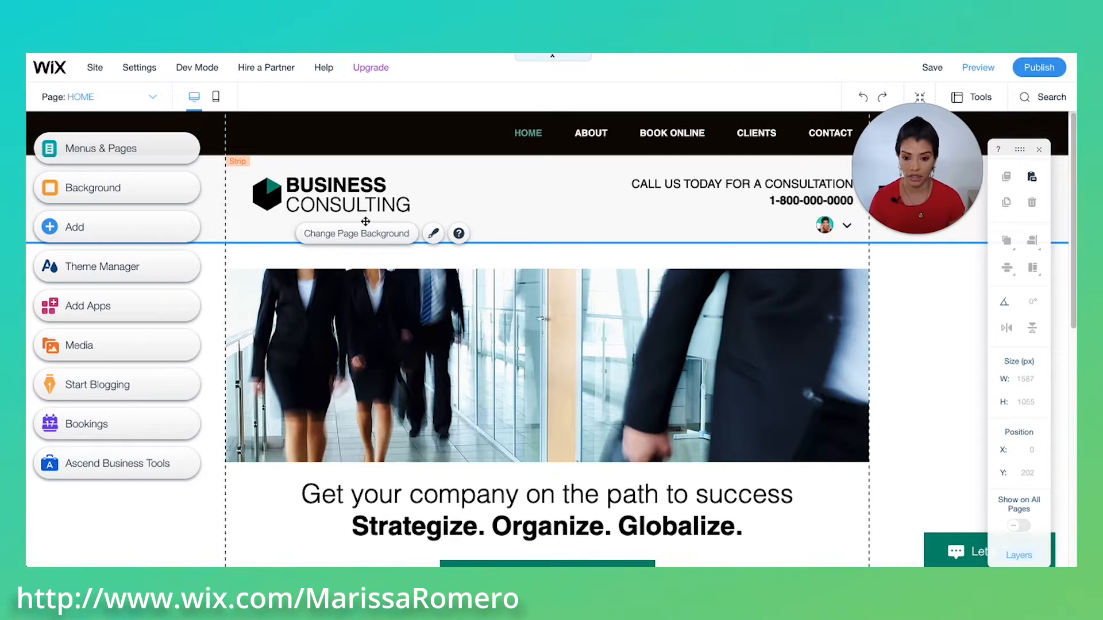
Step: Examine the editing options for the header title and hero image, and the Site and Settings commands
mouse_move(351, 197)
left_mouse_down()
mouse_move(369, 230)
mouse_move(353, 198)
left_mouse_up()
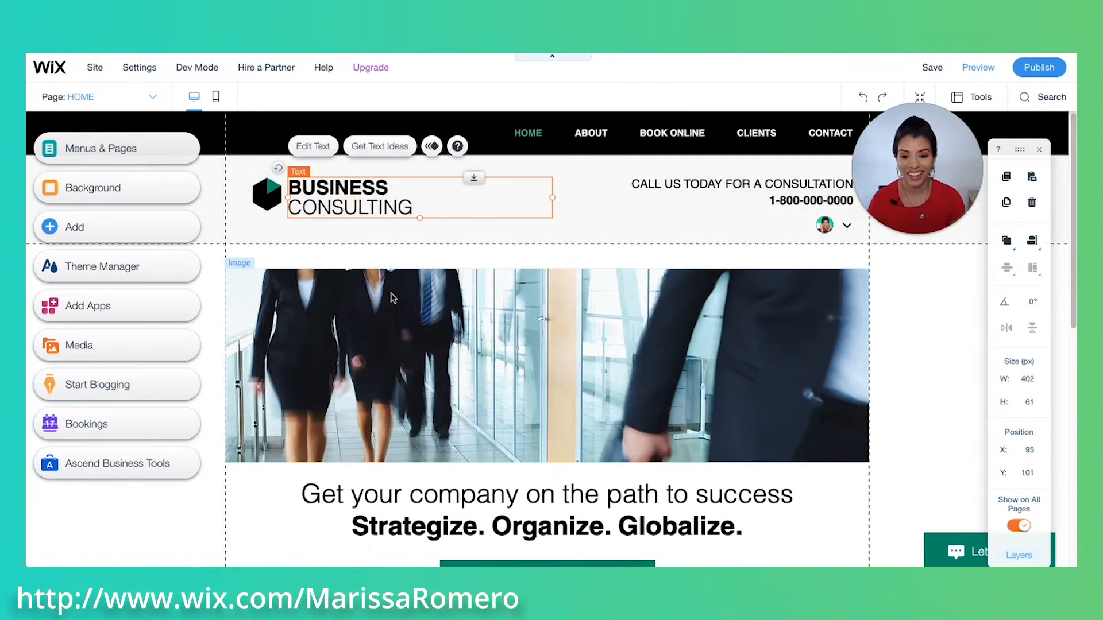
mouse_move(390, 305)
left_mouse_down()
mouse_move(399, 303)
mouse_move(389, 306)
left_mouse_up()
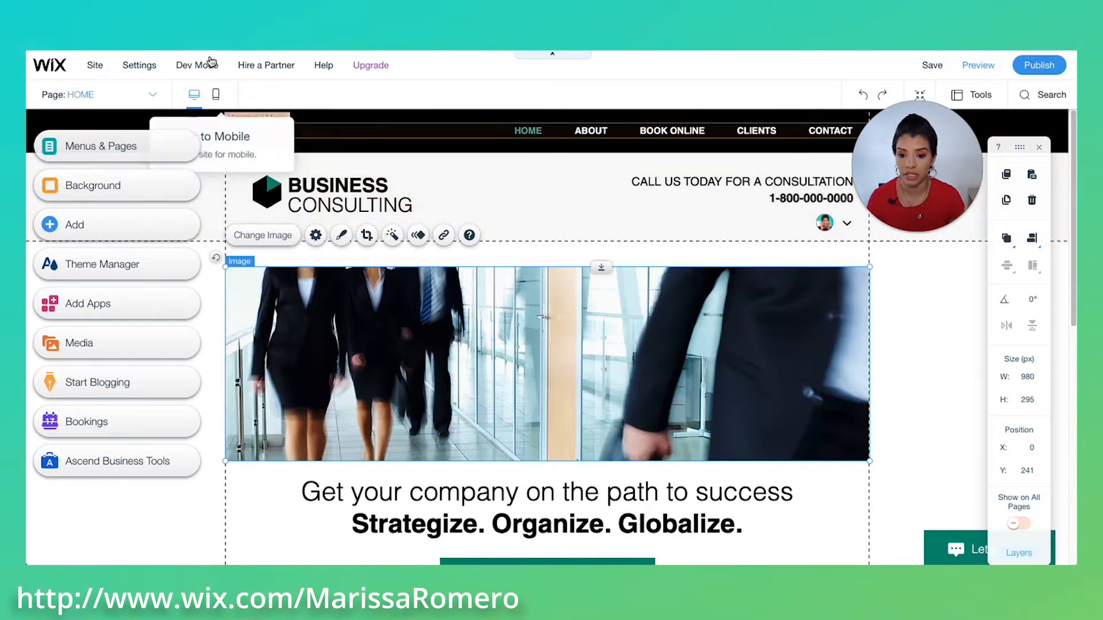
left_click(95, 66)
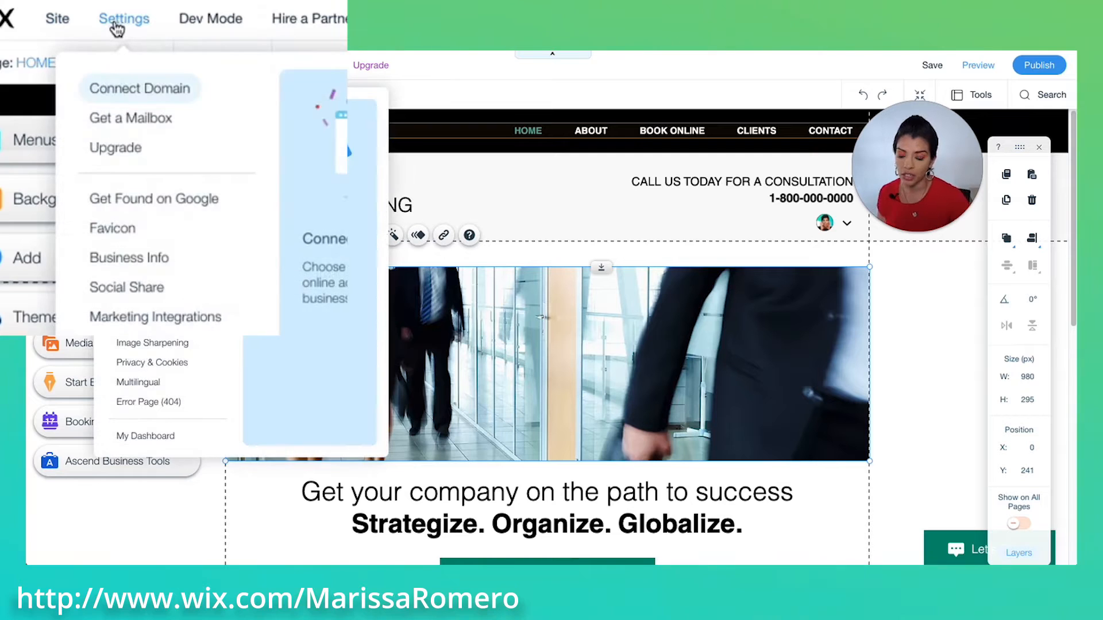
mouse_move(126, 25)
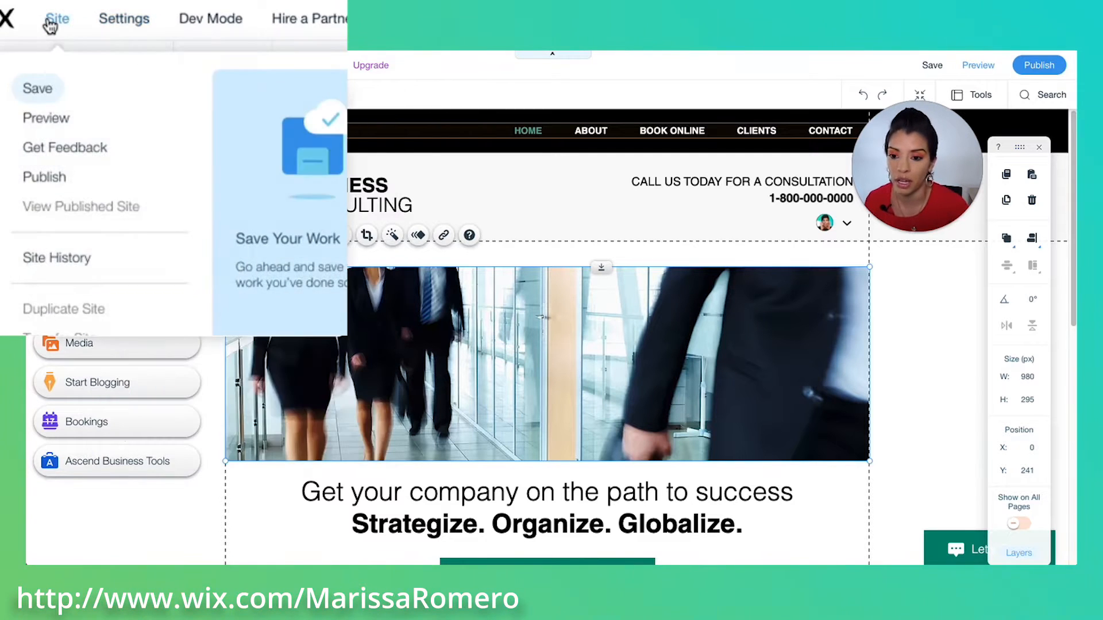
mouse_move(65, 24)
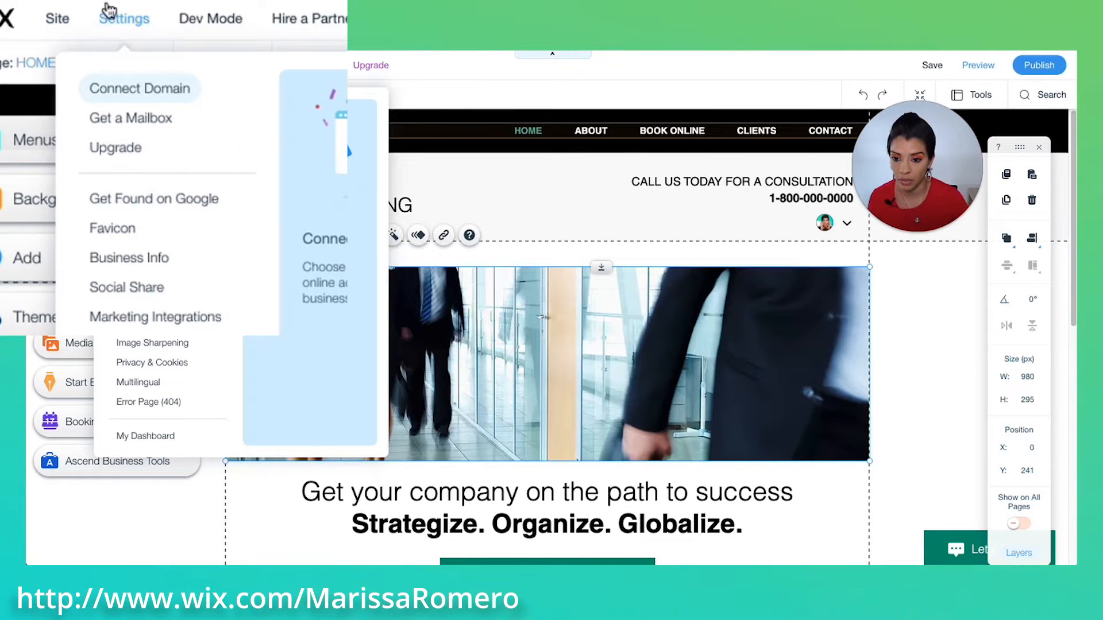
Step: Save the site under a free Wix.com domain, entering the owner's name followed by "portfo" as the site address
left_click(128, 158)
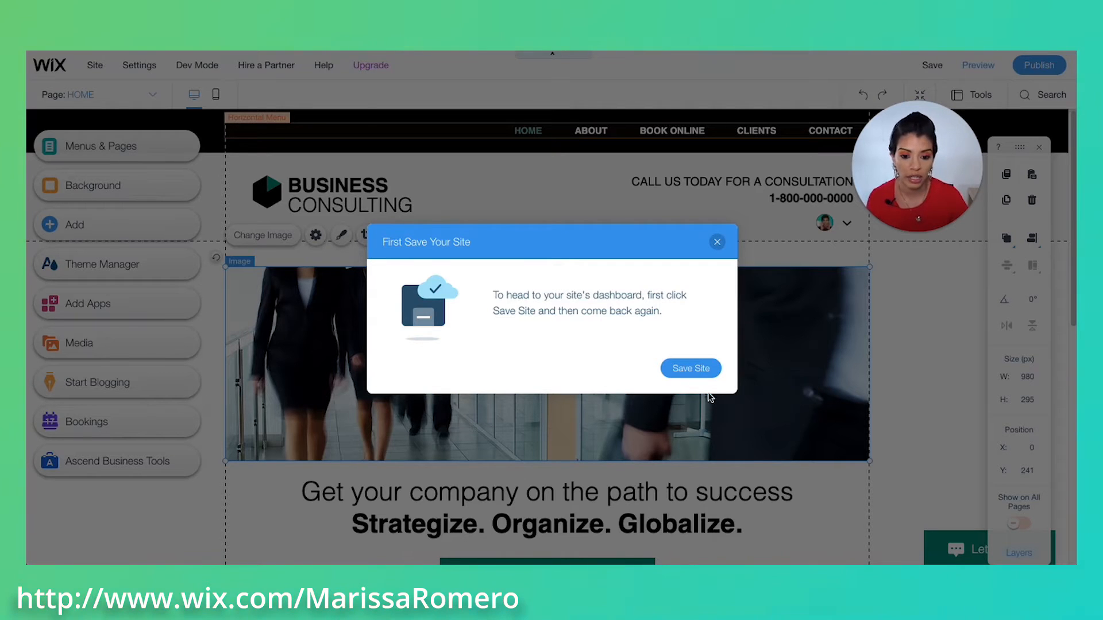
left_click(691, 370)
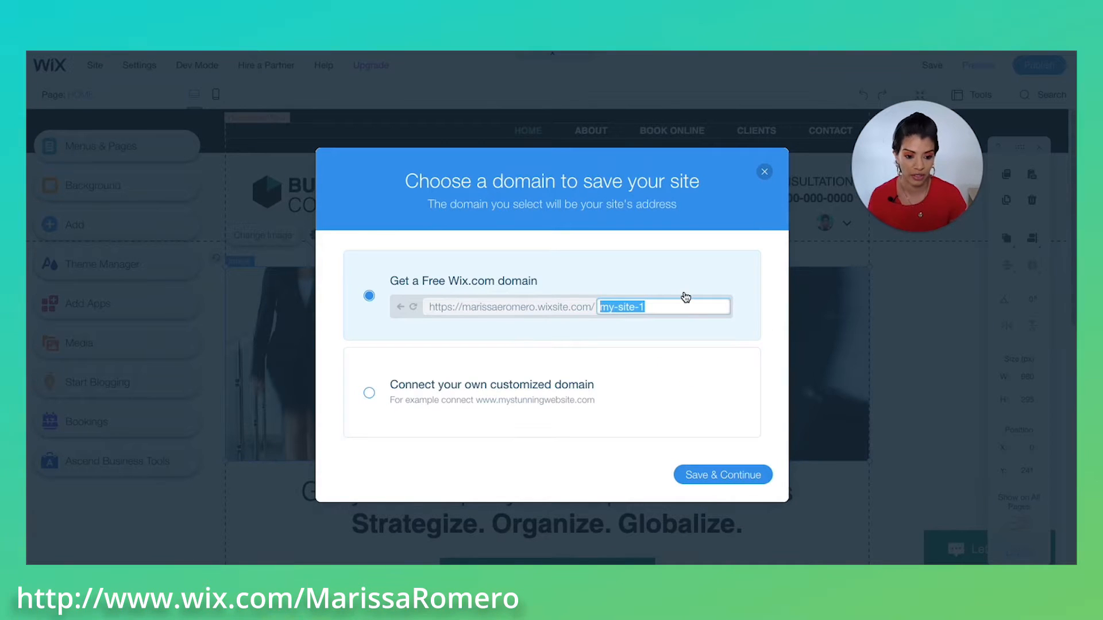
type("marissaromeroportfolio")
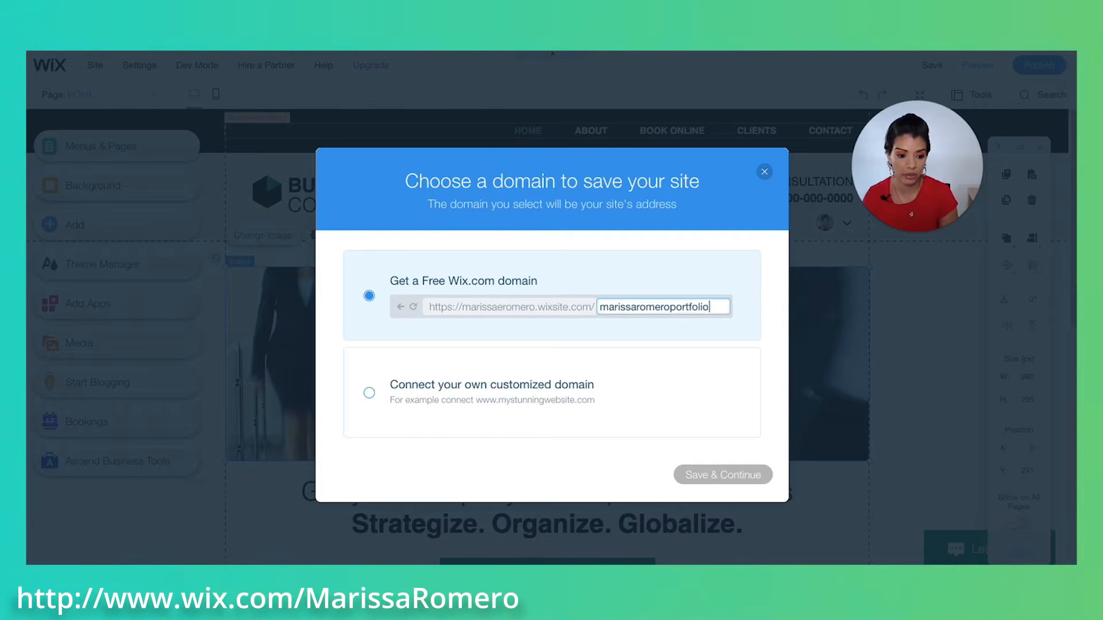
key("BackSpace")
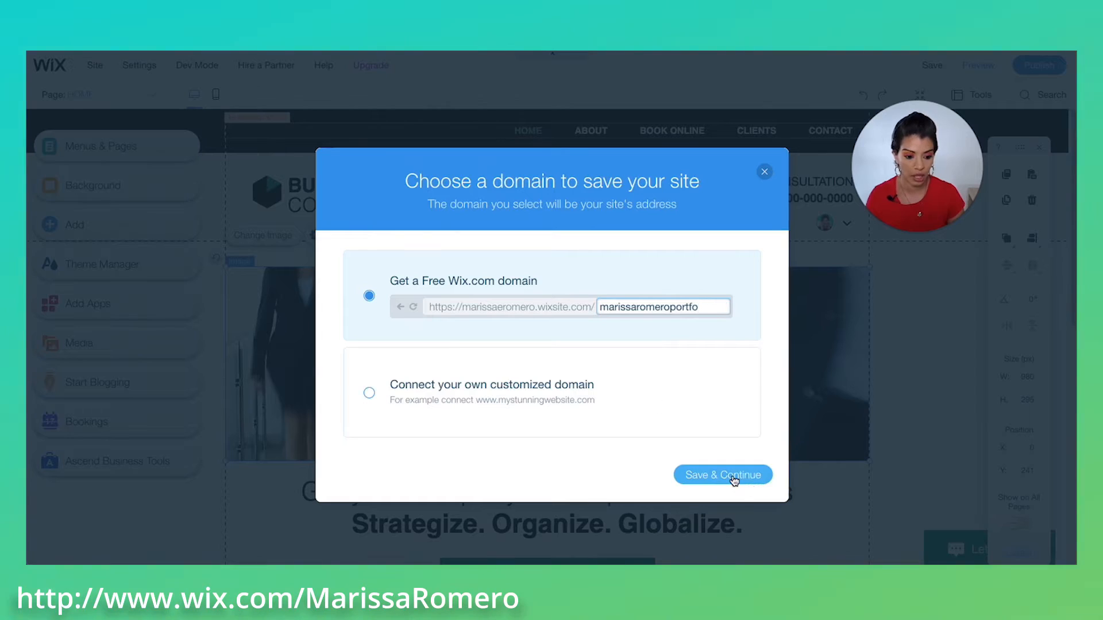
left_click(734, 479)
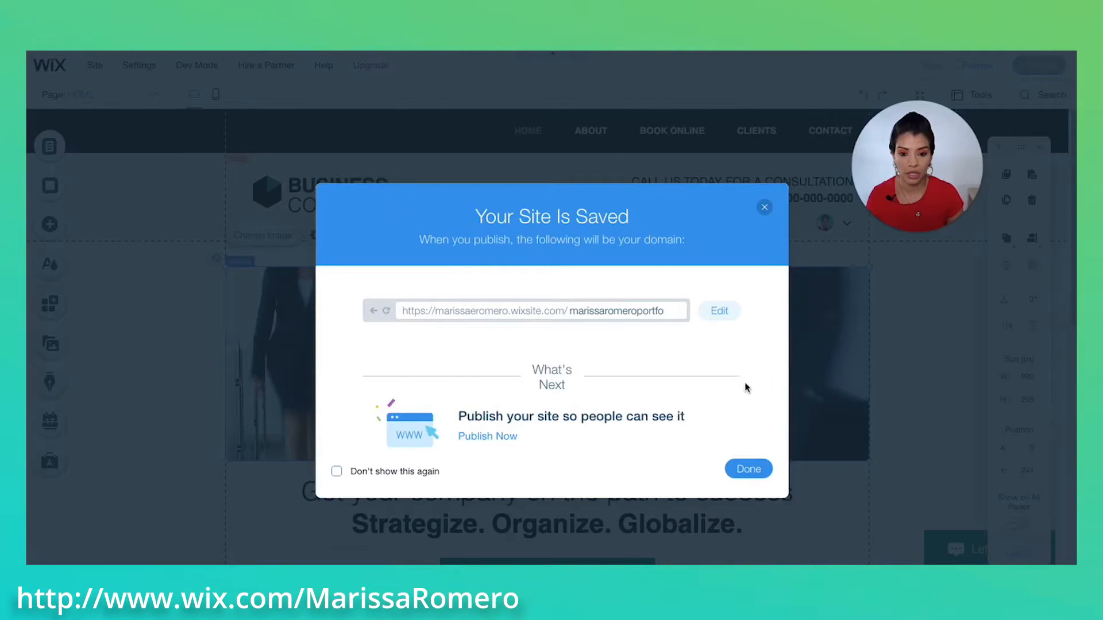
left_click(748, 469)
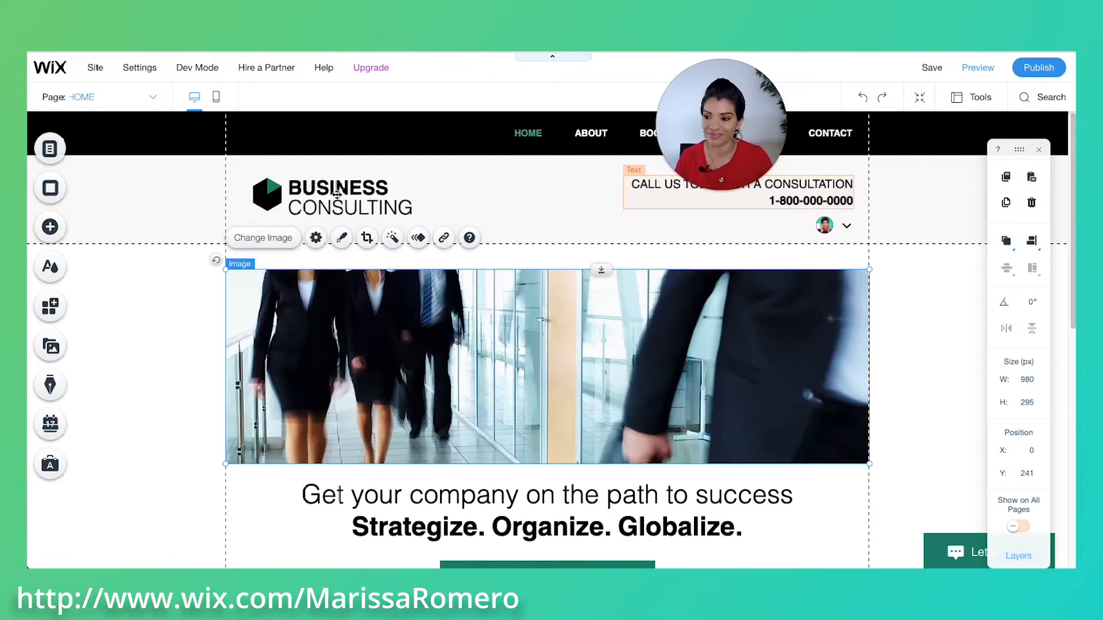
Step: Open the site's favicon settings and go to the Premium Plan upgrade that allows a custom favicon
left_click(149, 70)
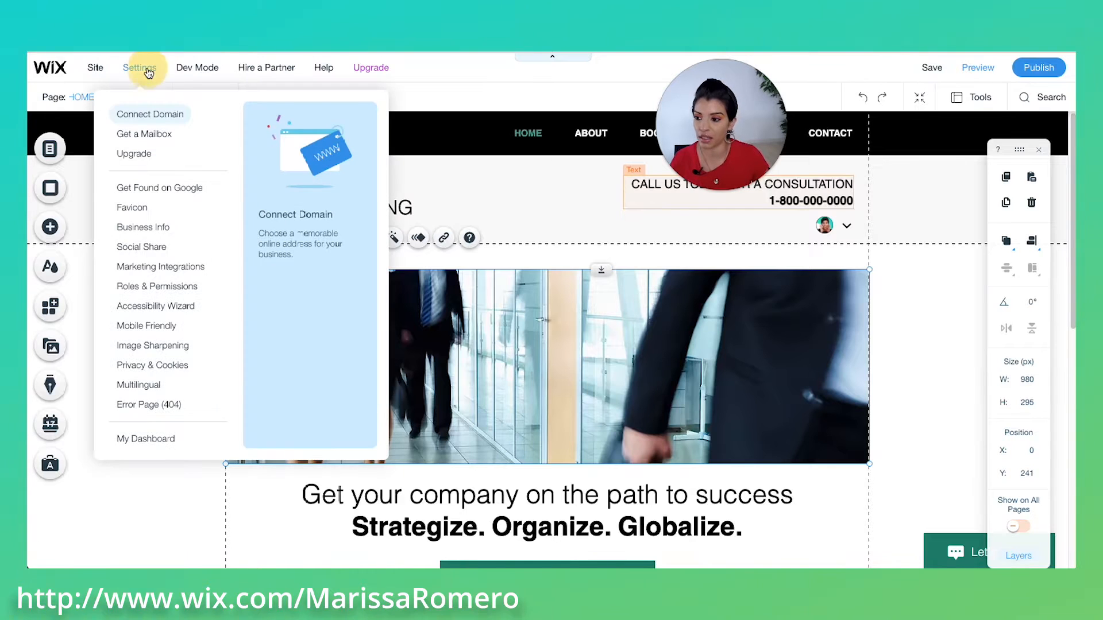
left_click(137, 210)
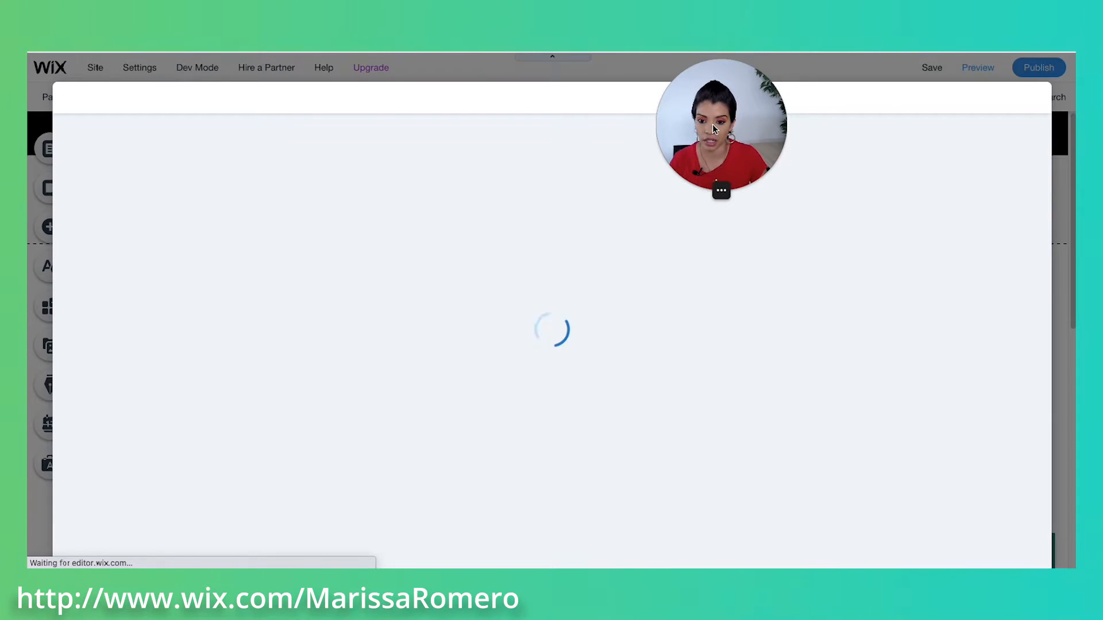
left_click_drag(712, 124, 939, 194)
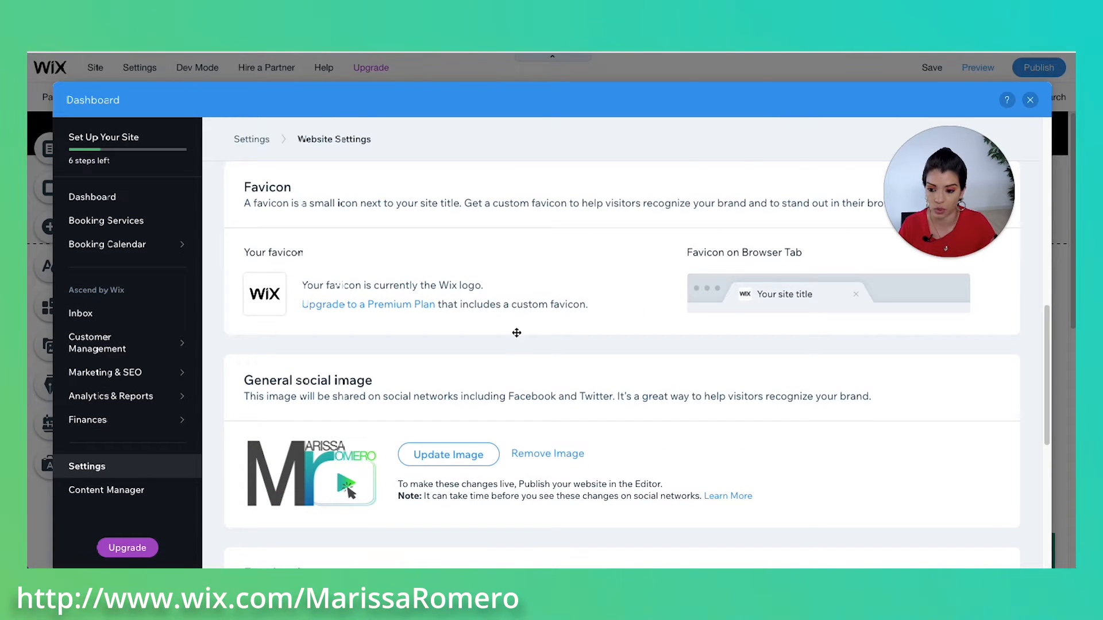
left_click(378, 312)
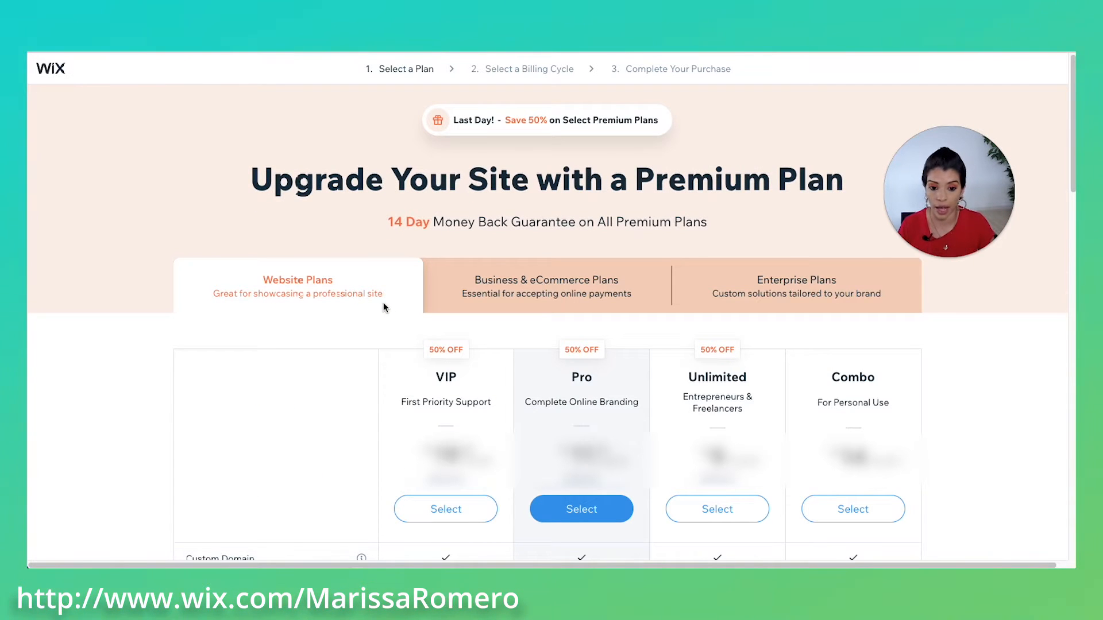
Step: Compare the website plans, select the Unlimited plan and check its Monthly billing cycle, closing the dashboard at the end
scroll(383, 304, "down", 4)
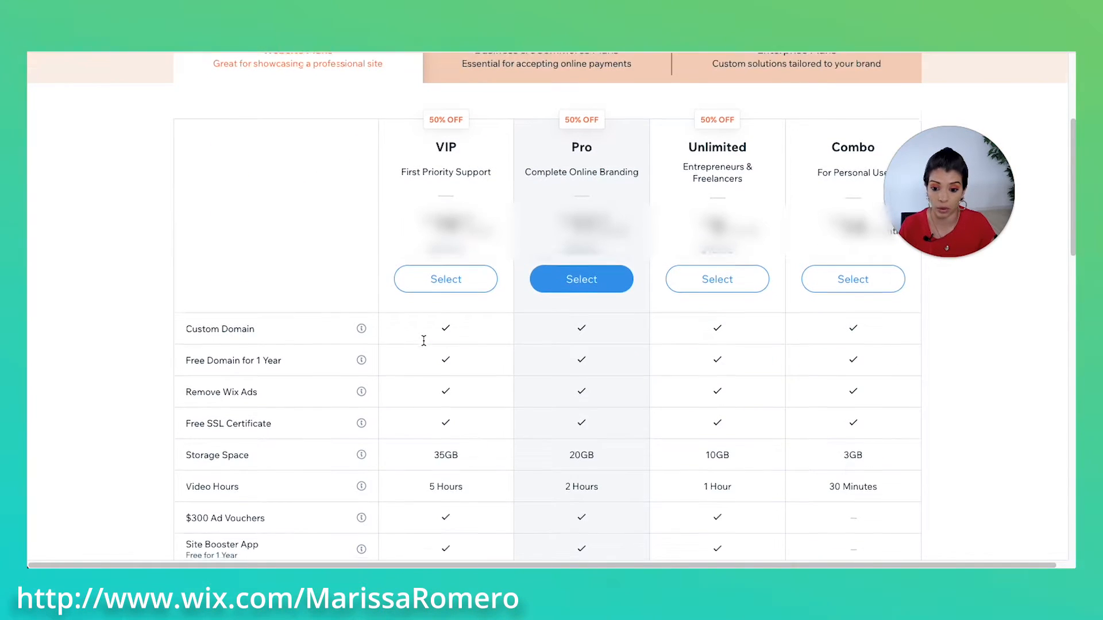
scroll(423, 341, "down", 1)
left_click(710, 241)
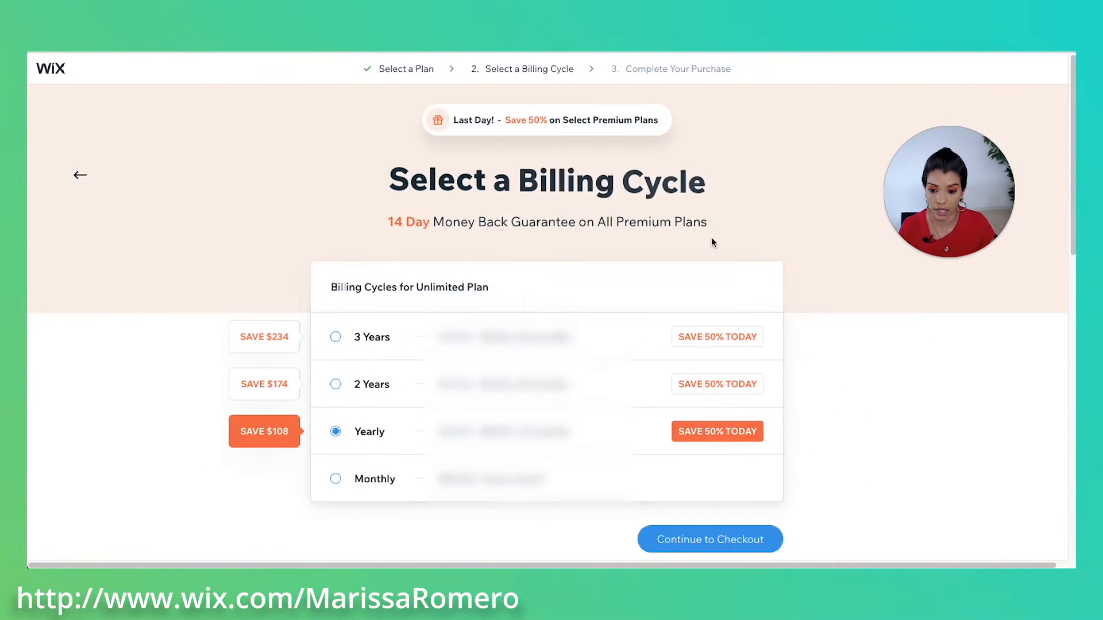
left_click(336, 482)
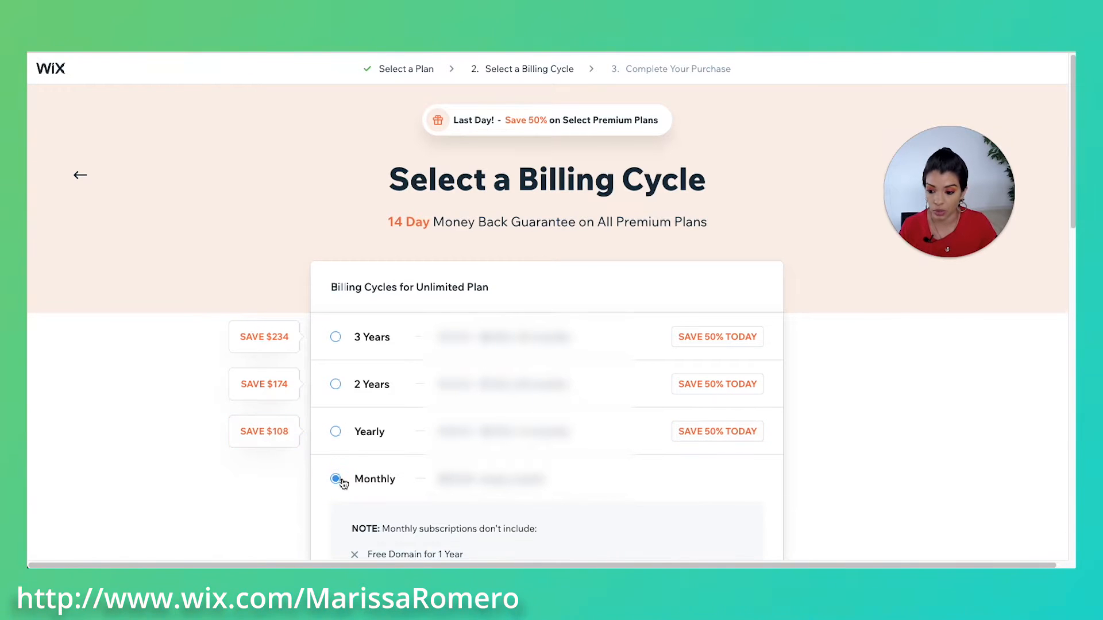
scroll(343, 484, "down", 1)
left_click(337, 411)
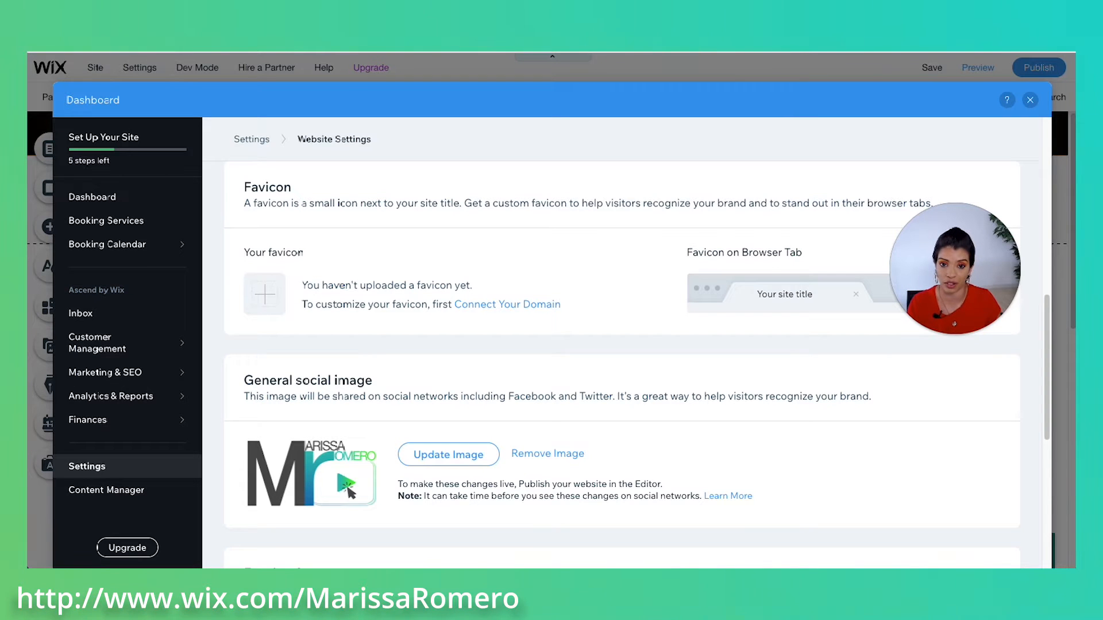
left_click(1031, 100)
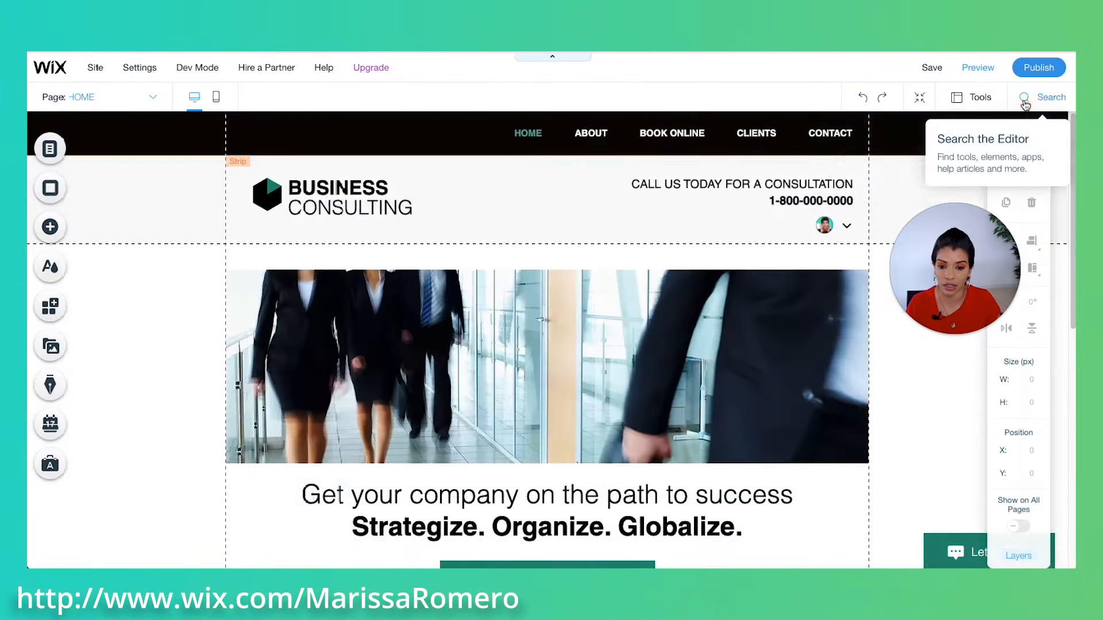
Step: Look through the site menu, the page background choices and the strips available to add
left_click(74, 148)
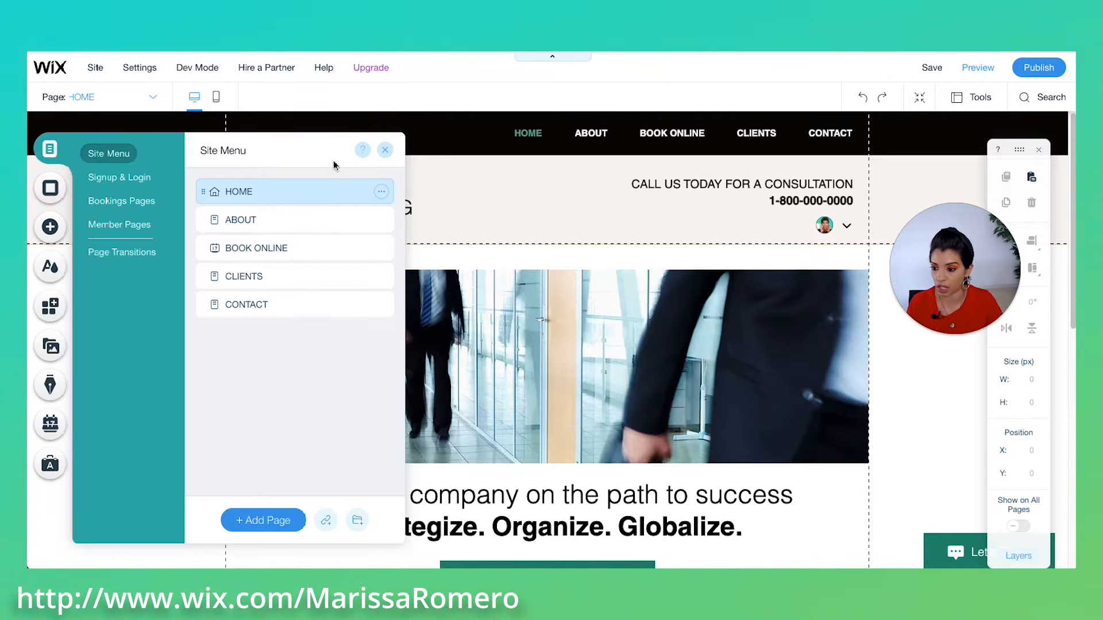
left_click(50, 187)
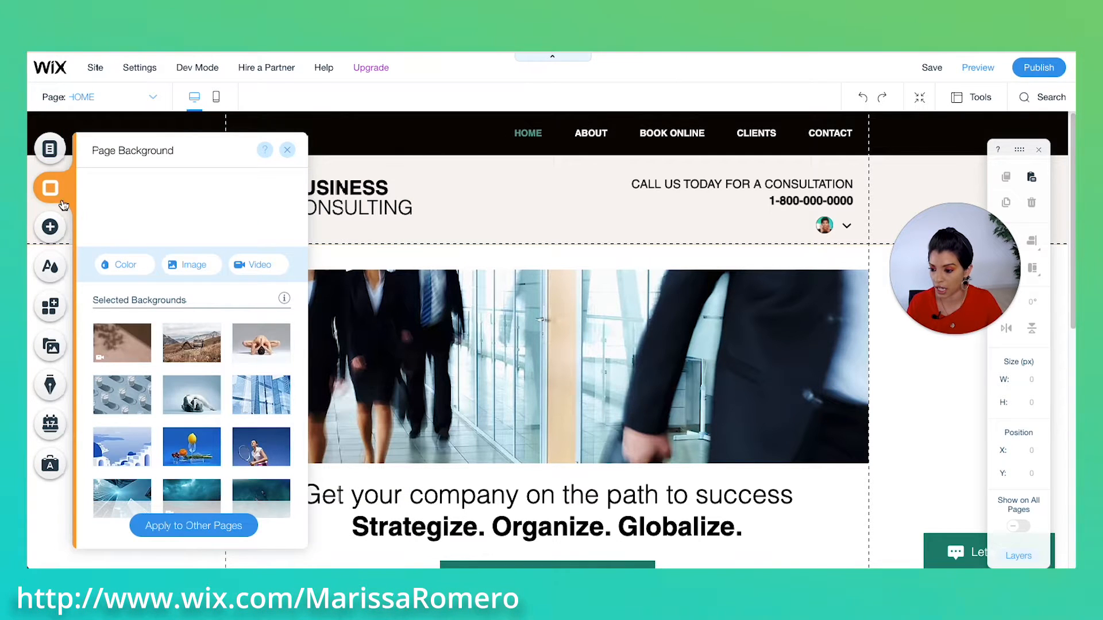
left_click(50, 227)
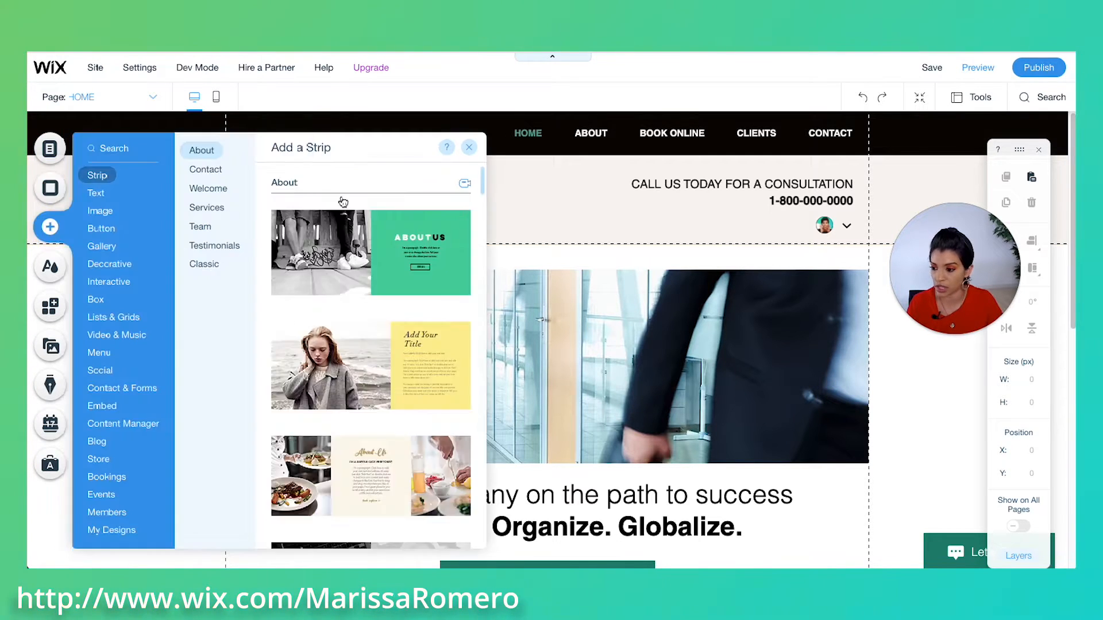
left_click(468, 147)
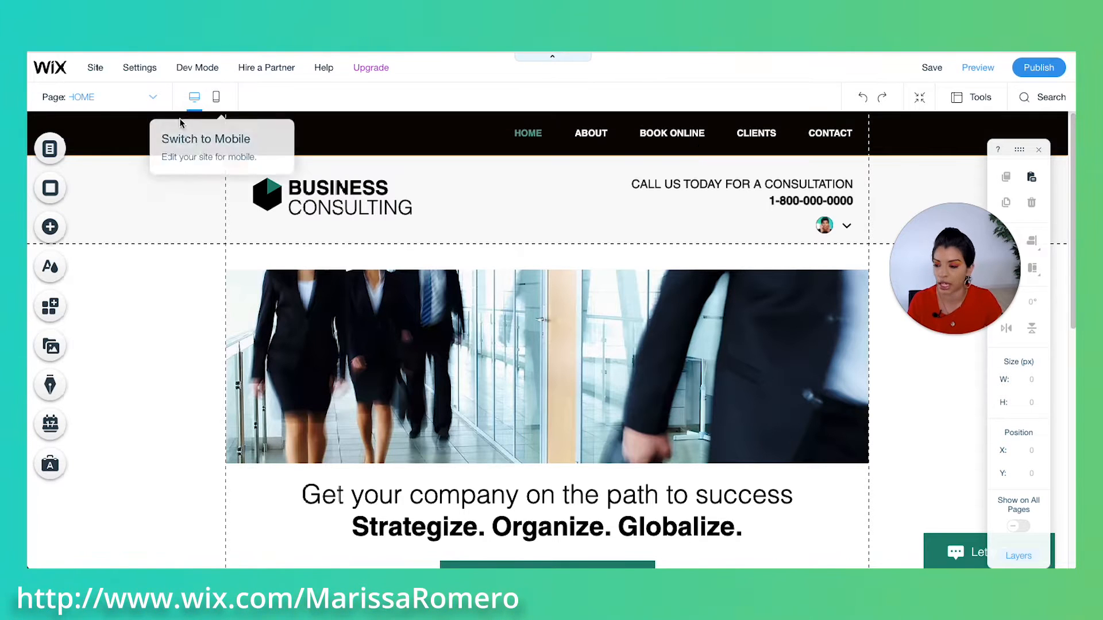
Step: View the ABOUT page from start to end and switch to the BOOK ONLINE page
left_click(95, 99)
left_click(86, 150)
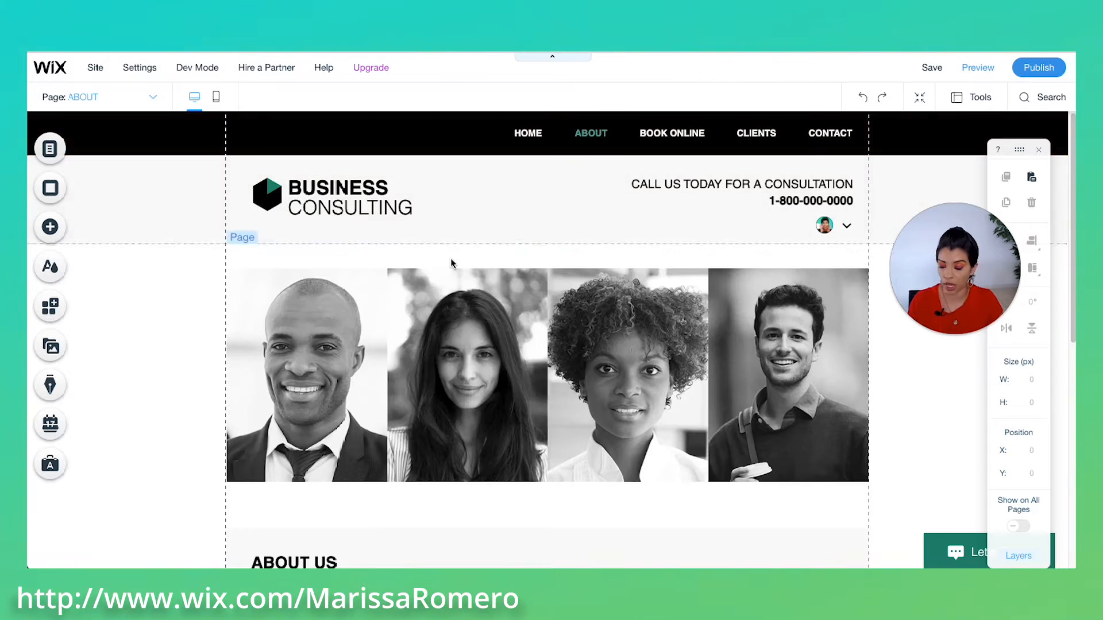
scroll(454, 290, "down", 7)
scroll(454, 290, "up", 8)
left_click(85, 104)
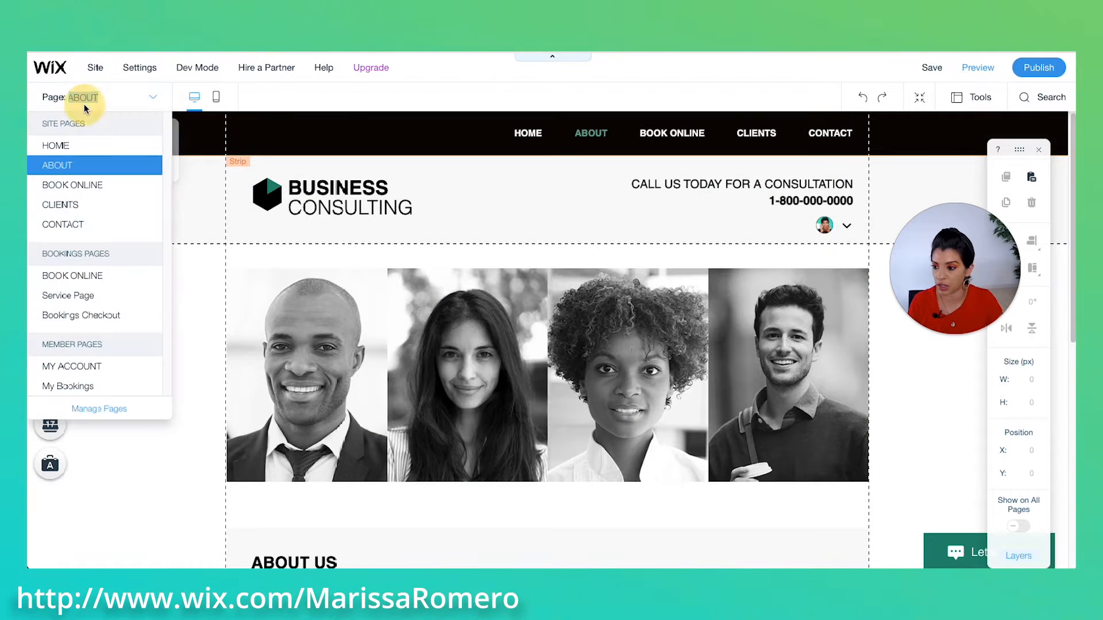
left_click(83, 182)
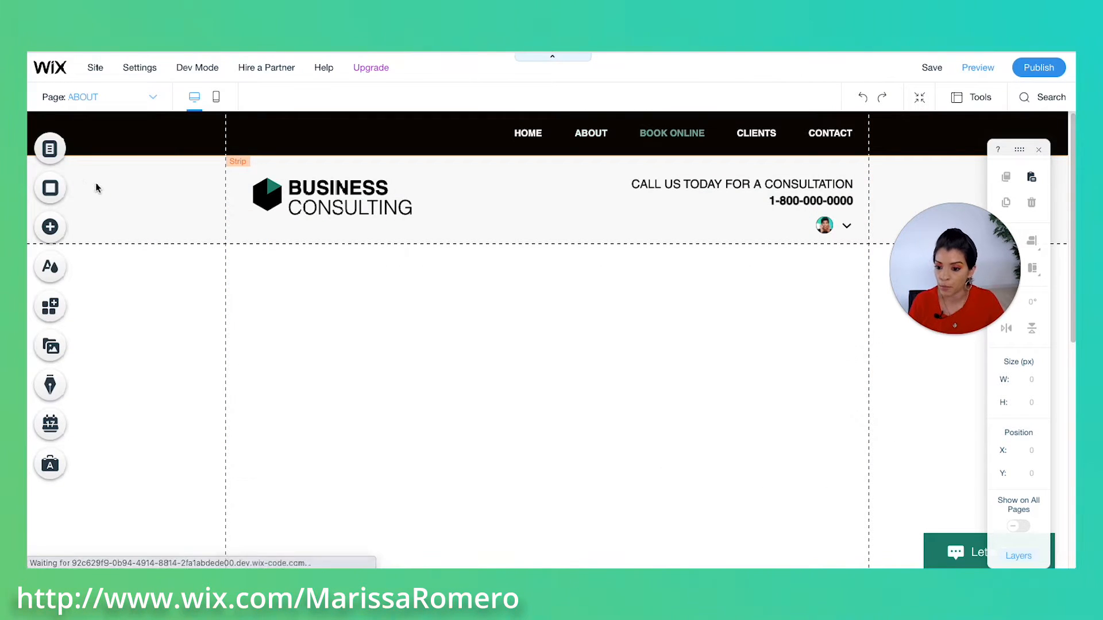
Step: Examine the site menu's page list and the page options available for HOME
left_click(39, 148)
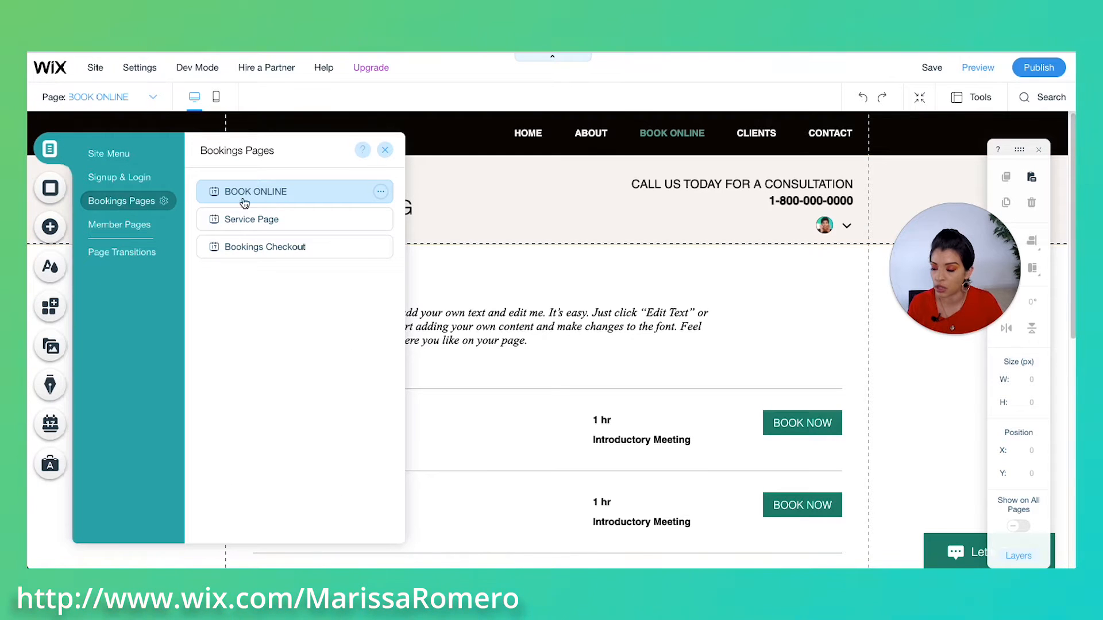
left_click(105, 153)
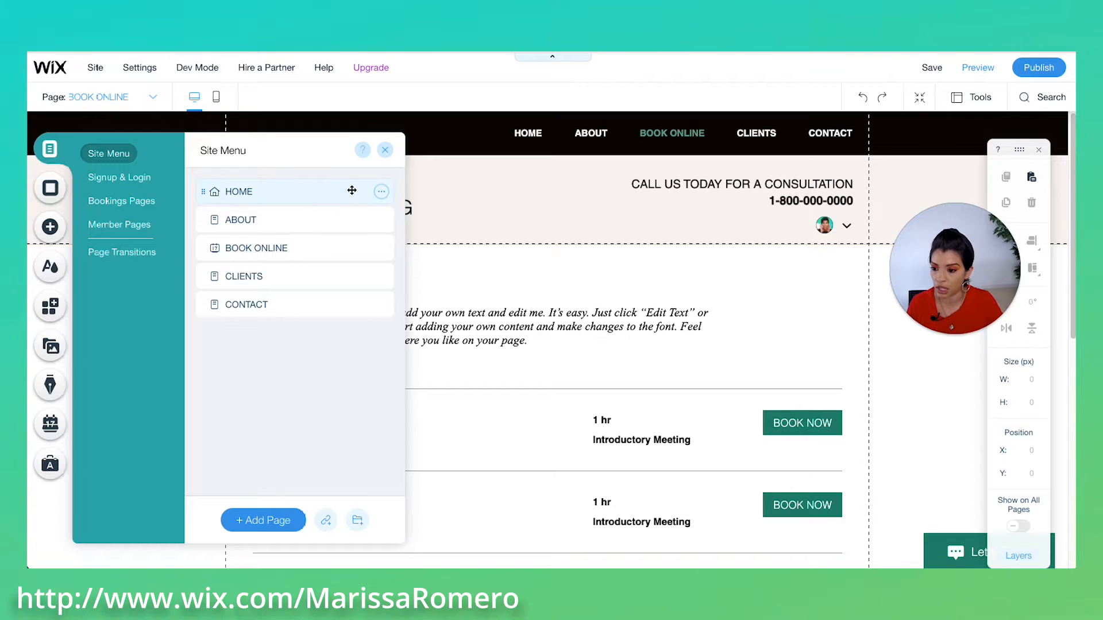
left_click(381, 192)
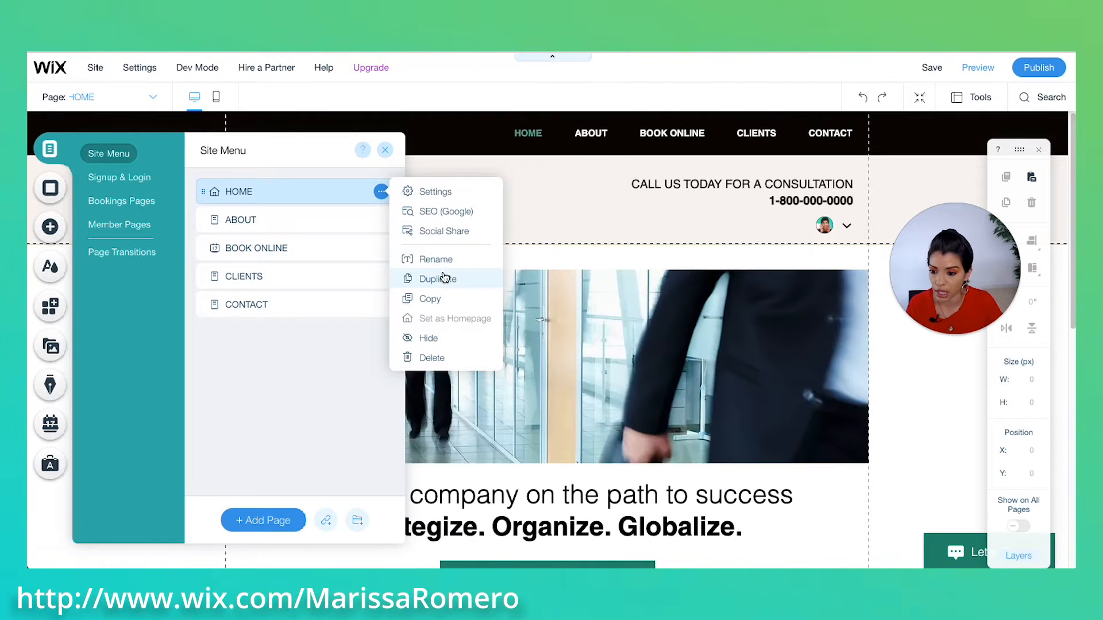
left_click(323, 330)
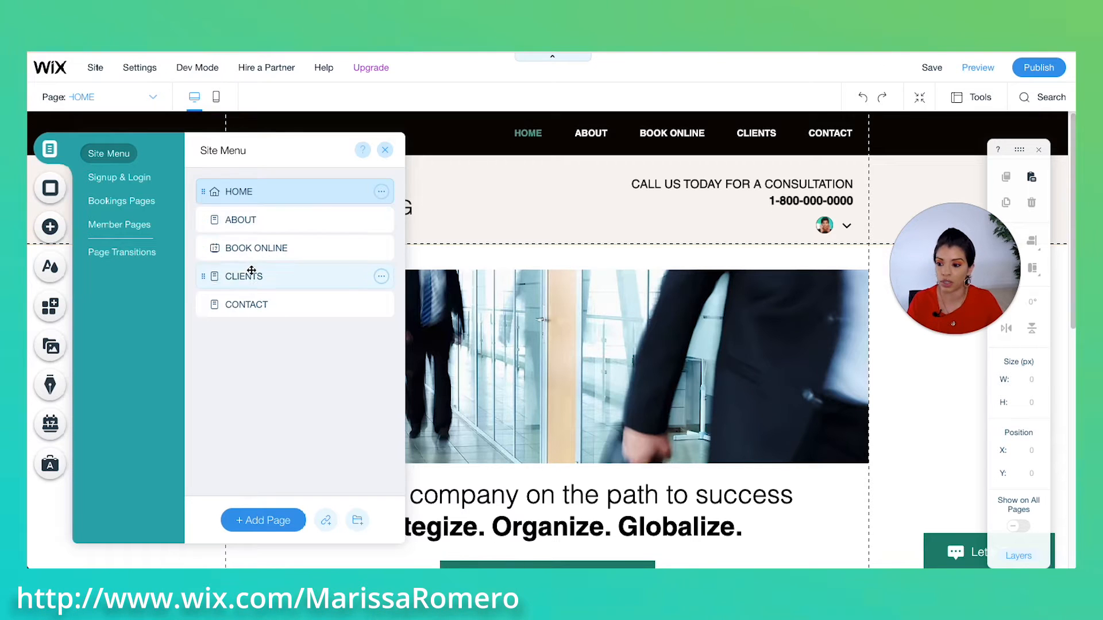
Step: Place the ABOUT page under BOOK ONLINE as its subpage and preview the resulting dropdown in the site's navigation
left_click_drag(246, 221, 247, 247)
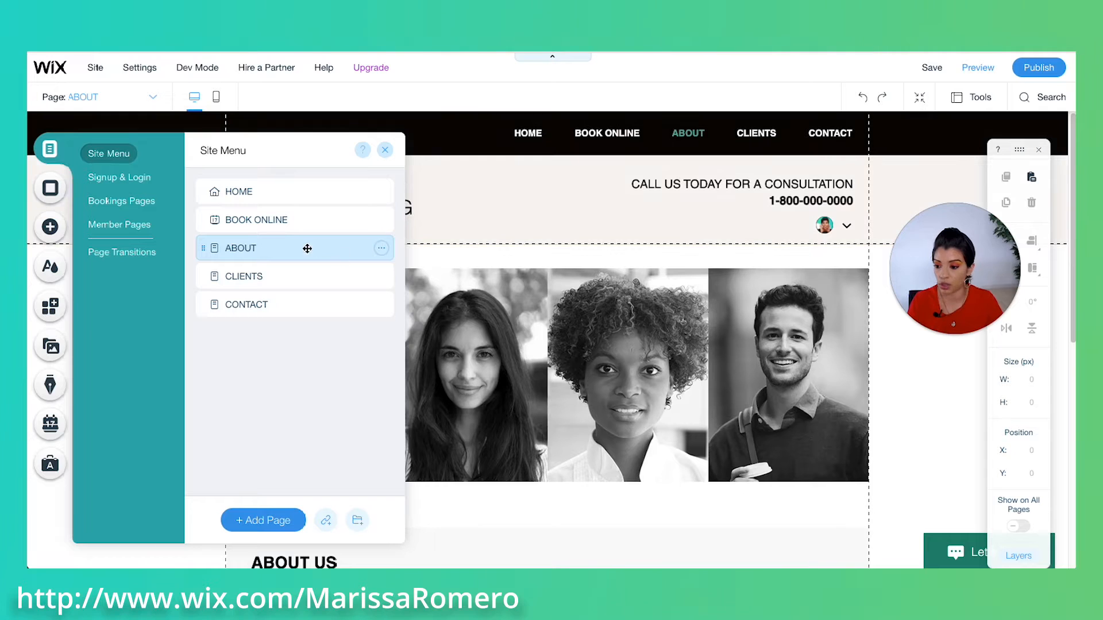
left_click_drag(245, 247, 273, 257)
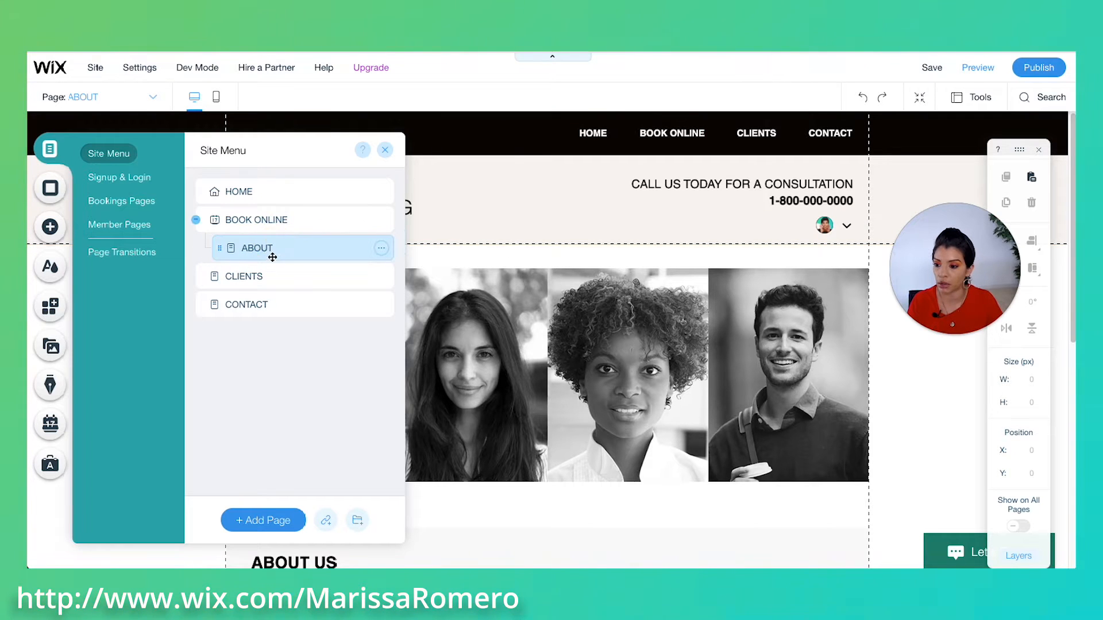
left_click(980, 69)
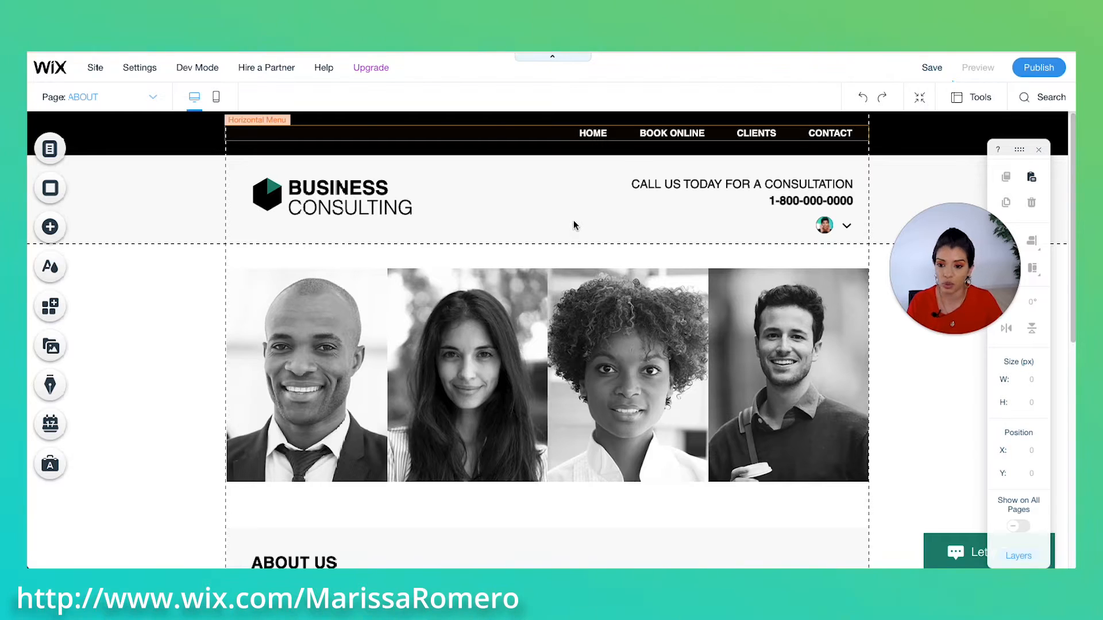
mouse_move(679, 119)
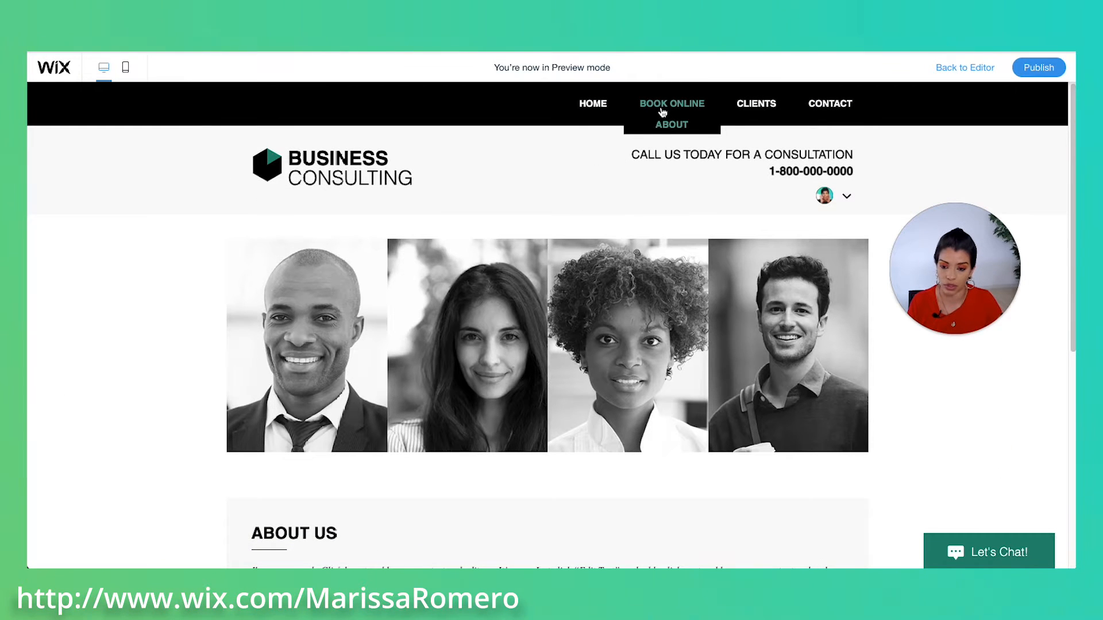
left_click(942, 68)
Step: Move the ABOUT subpage back to the top level of the site menu, directly after BOOK ONLINE
left_click(50, 149)
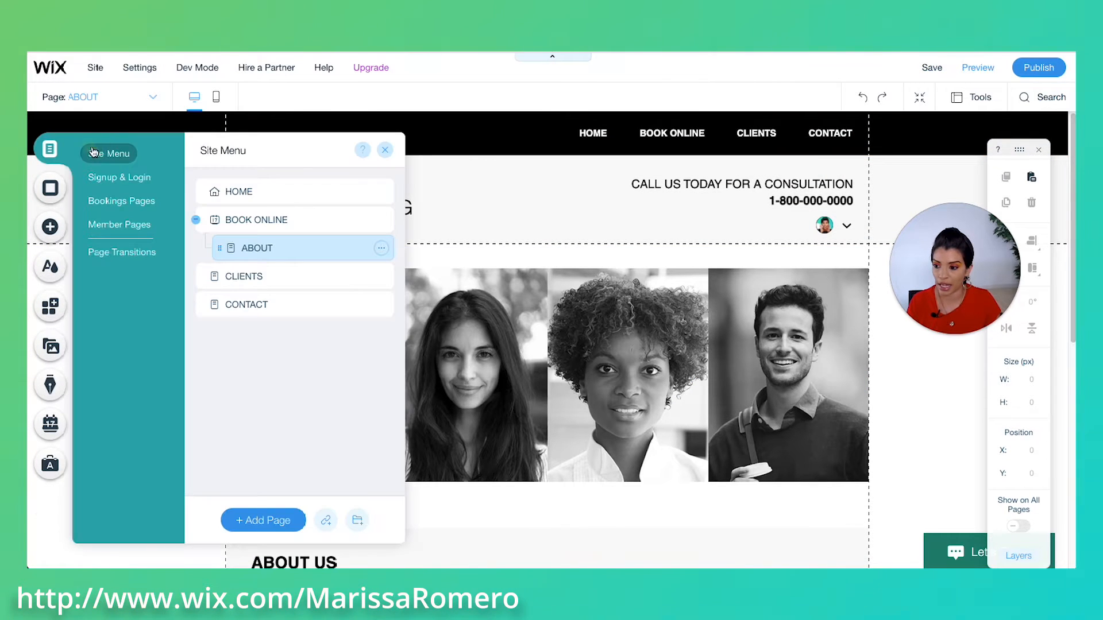
left_click_drag(298, 251, 253, 240)
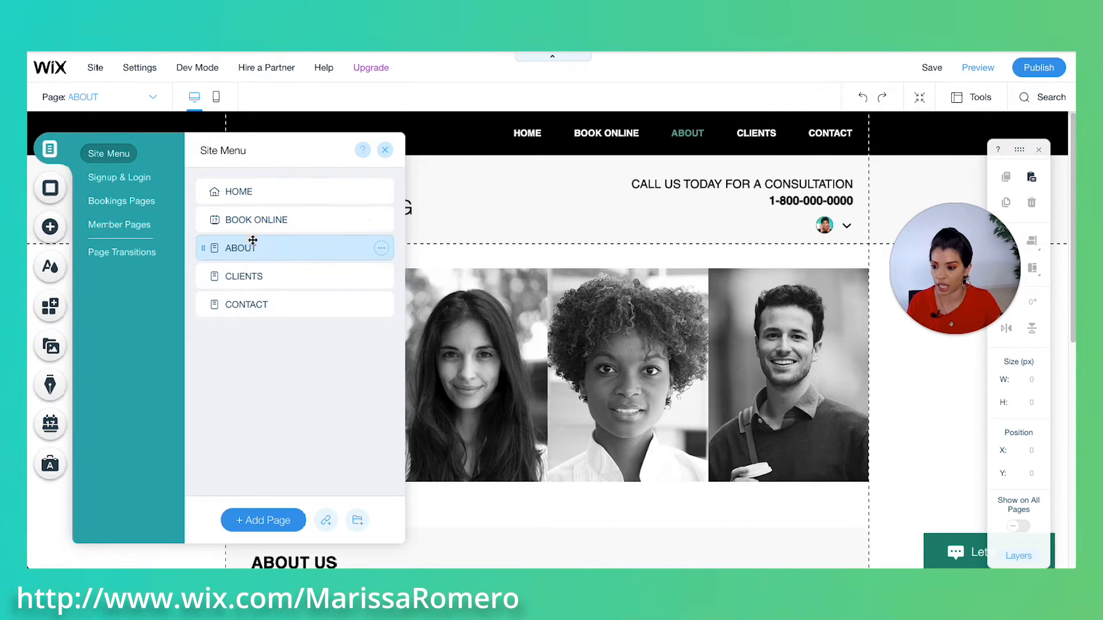
Step: Look through the page background choices and the categories of elements that can be added, from Strip to Video & Music
left_click(51, 187)
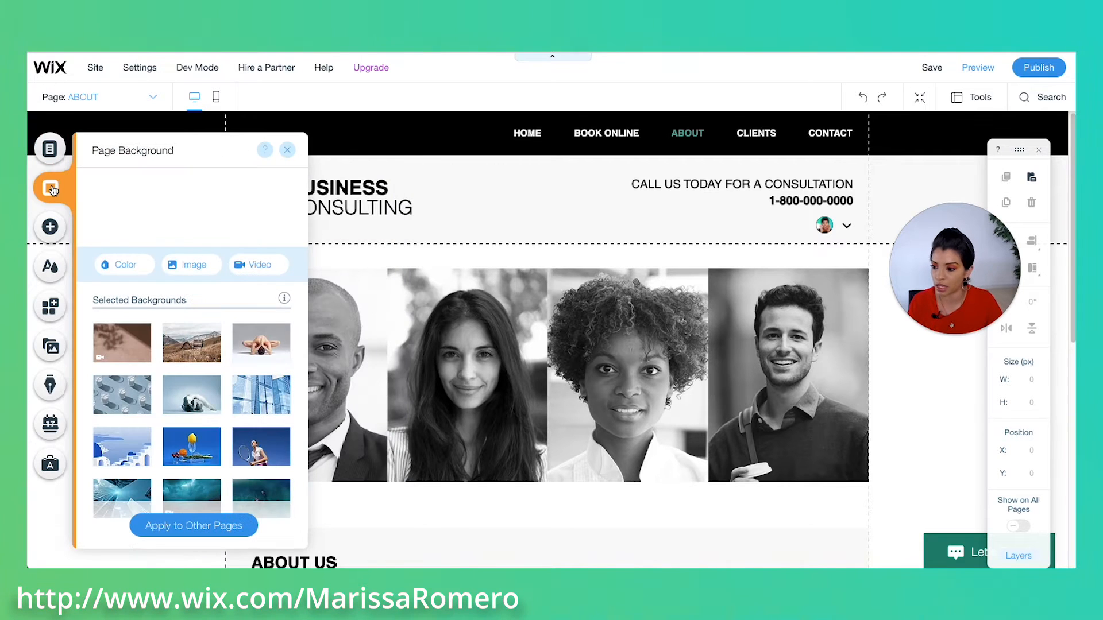
scroll(202, 339, "down", 2)
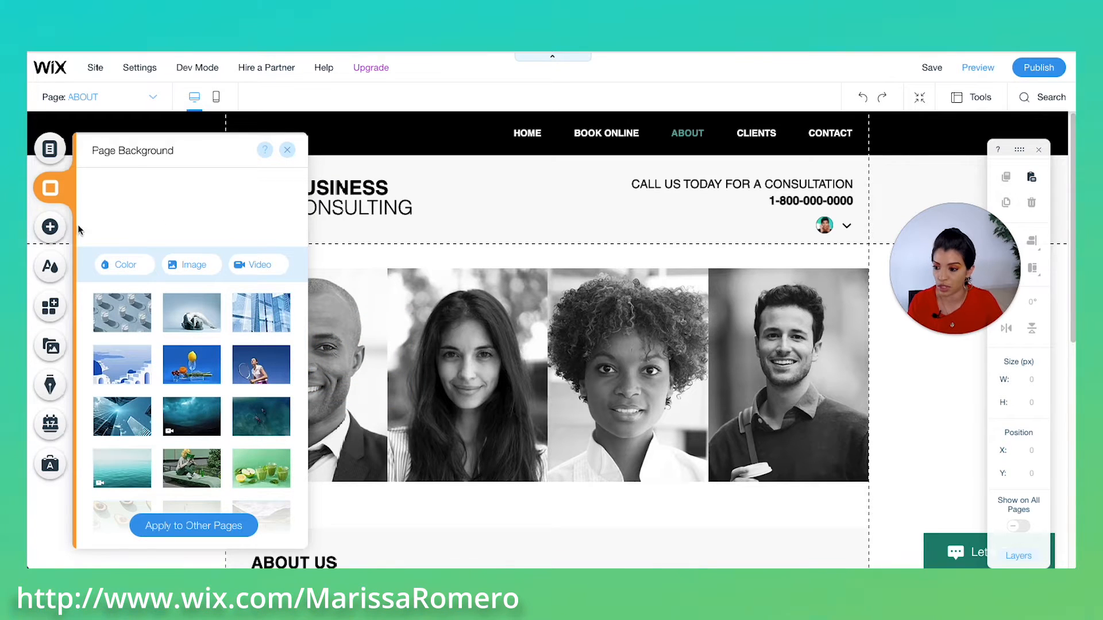
left_click(50, 226)
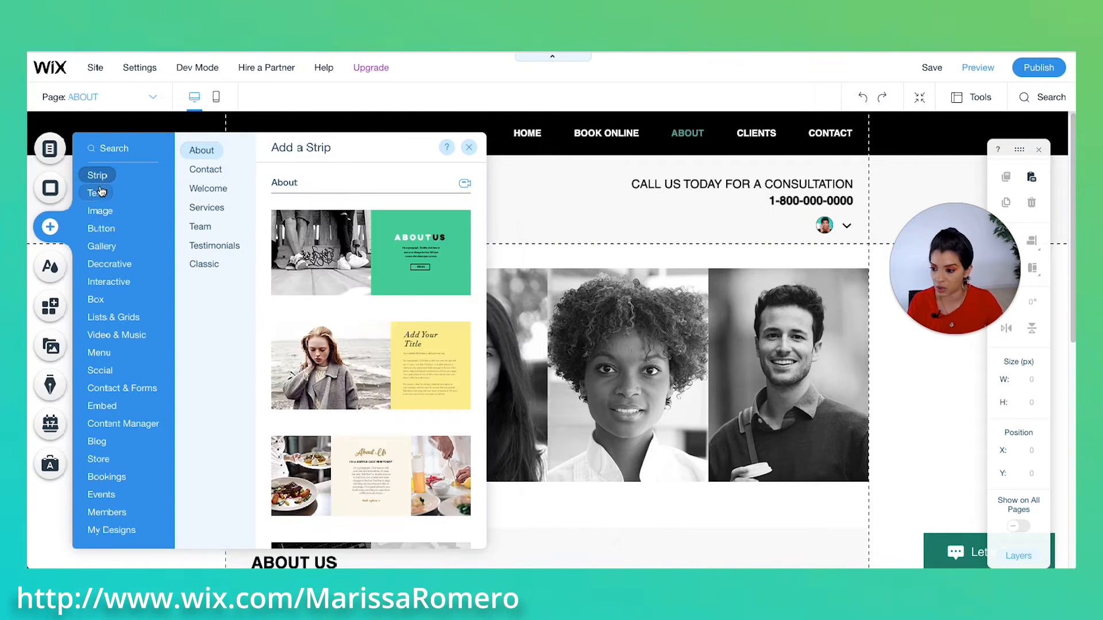
mouse_move(101, 194)
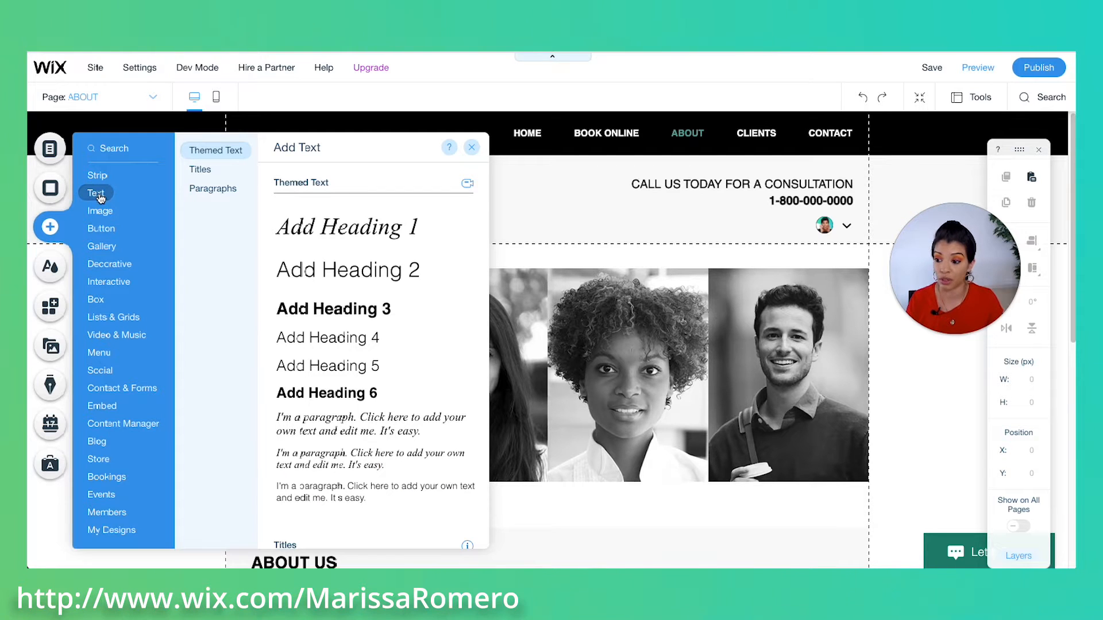
mouse_move(103, 229)
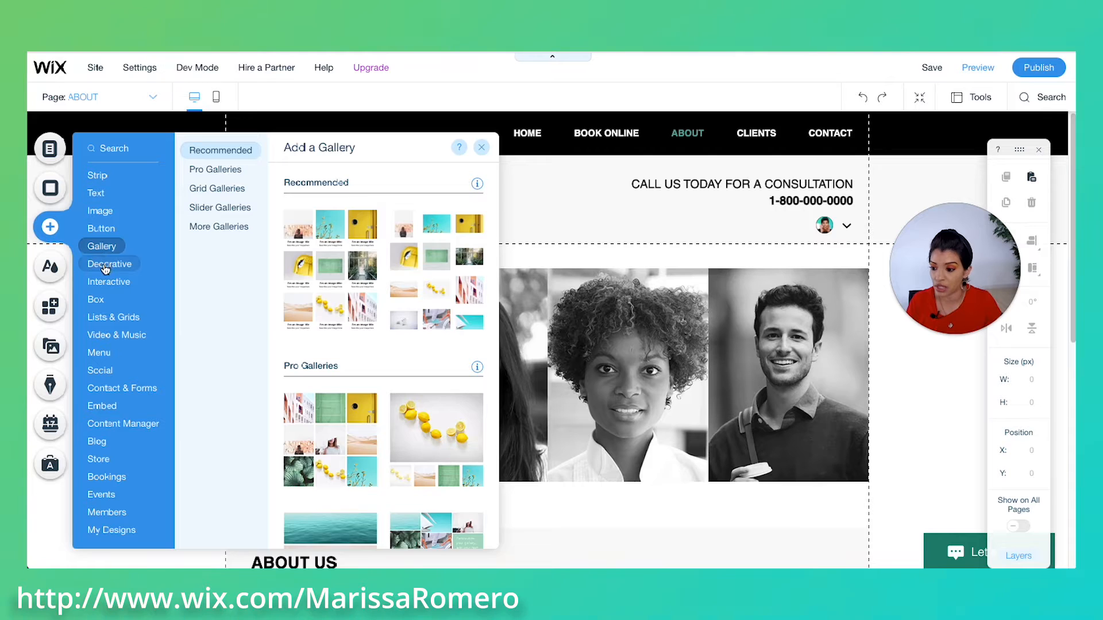
mouse_move(105, 270)
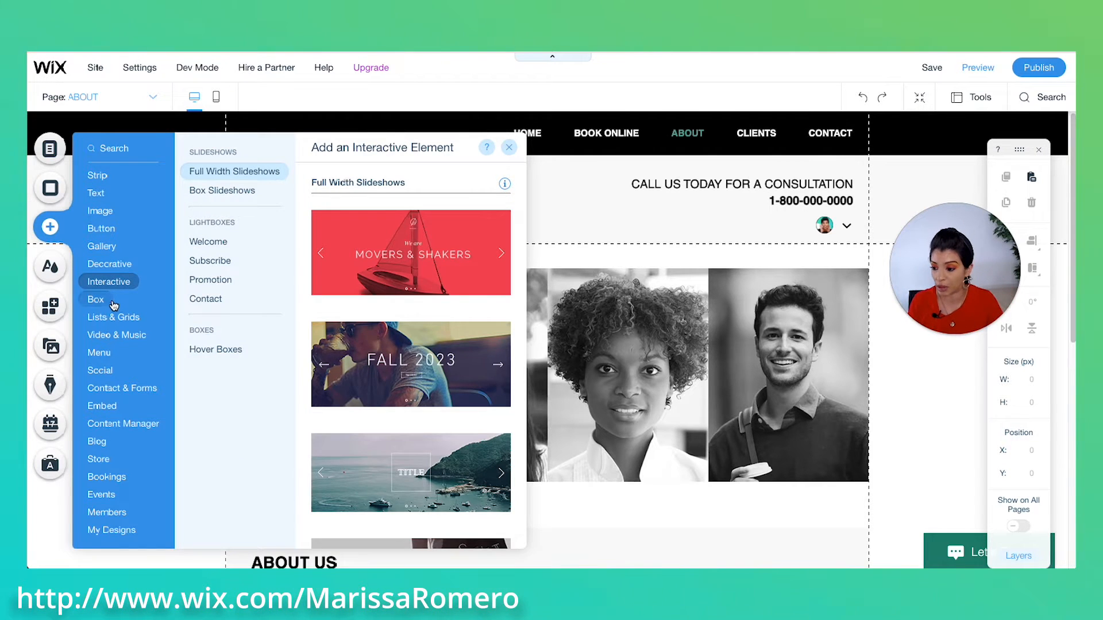
mouse_move(112, 303)
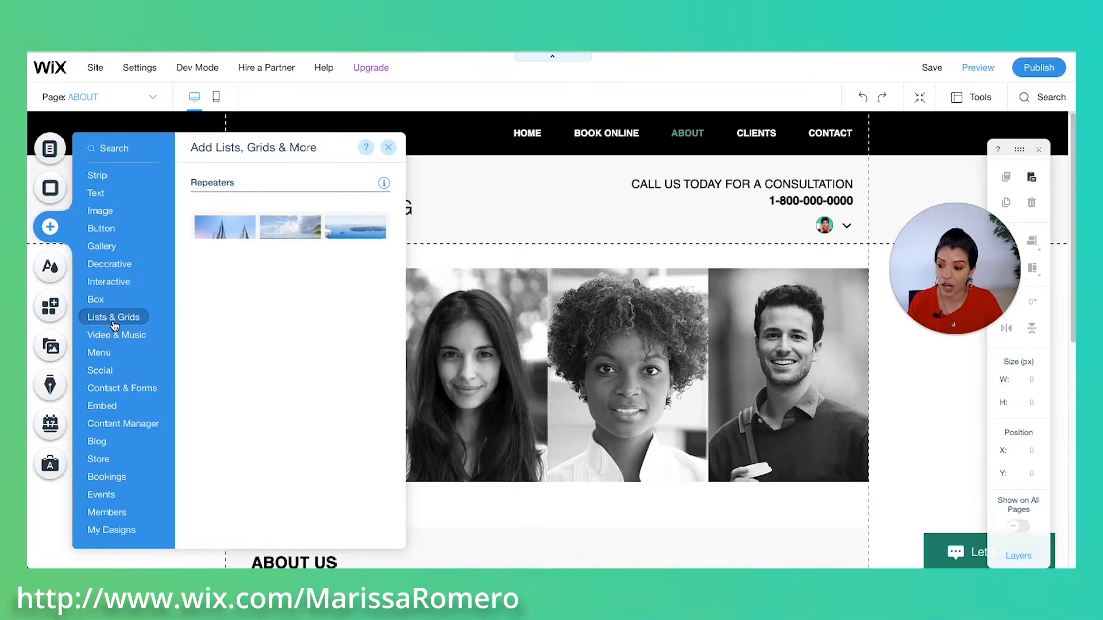
mouse_move(114, 344)
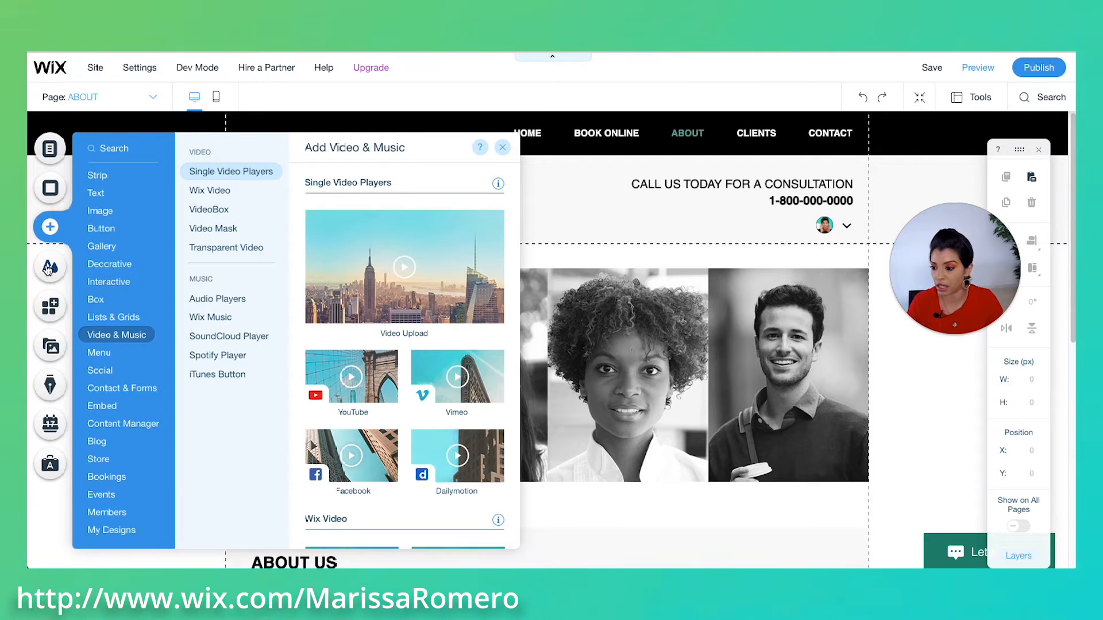
Step: Look over the Bookings Manager, the media library, the Start a Blog offer, and the Ascend Marketing & SEO tools
left_click(51, 428)
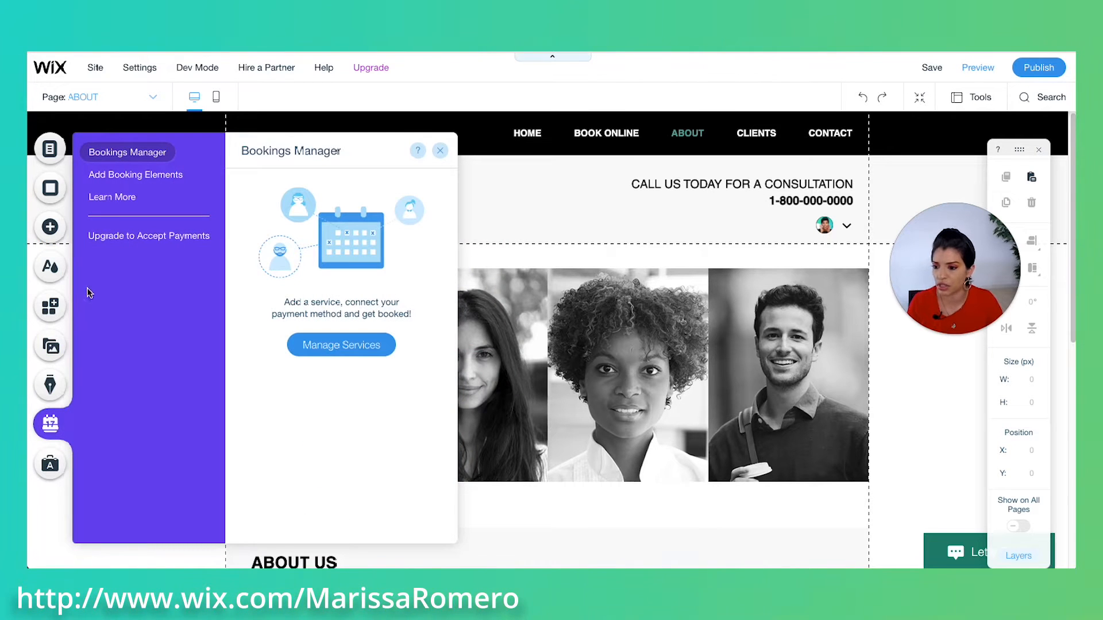
left_click(51, 349)
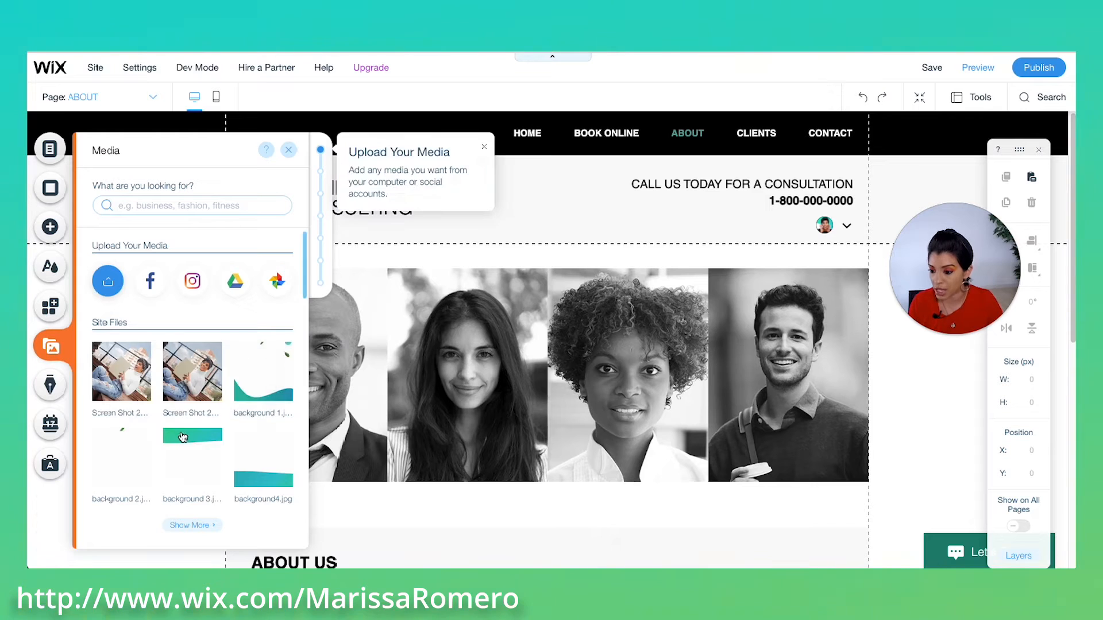
left_click(51, 385)
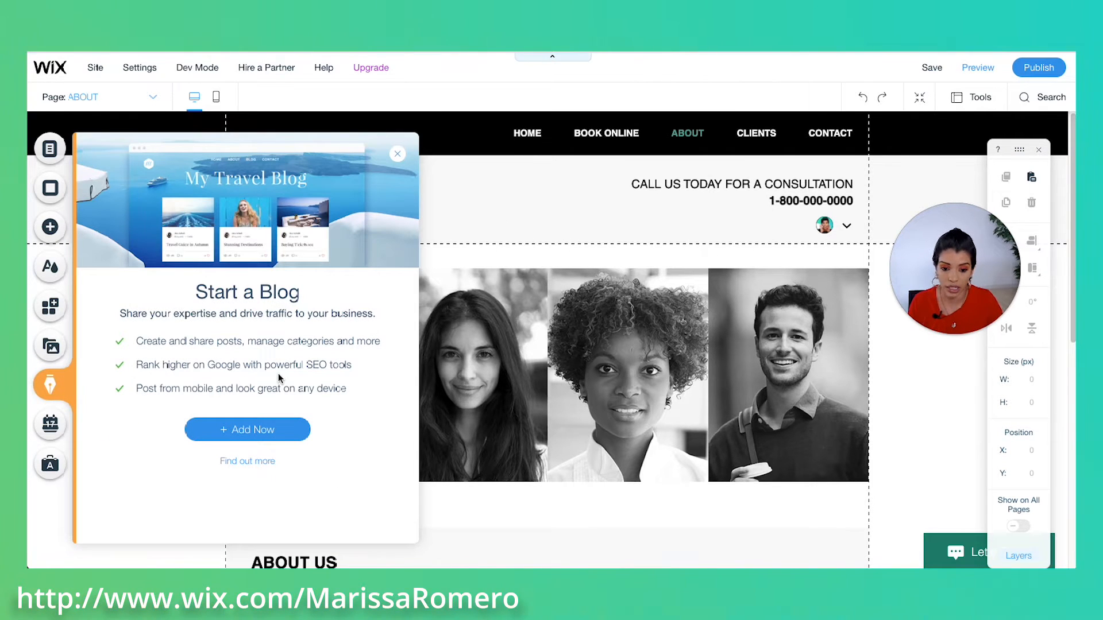
left_click(49, 468)
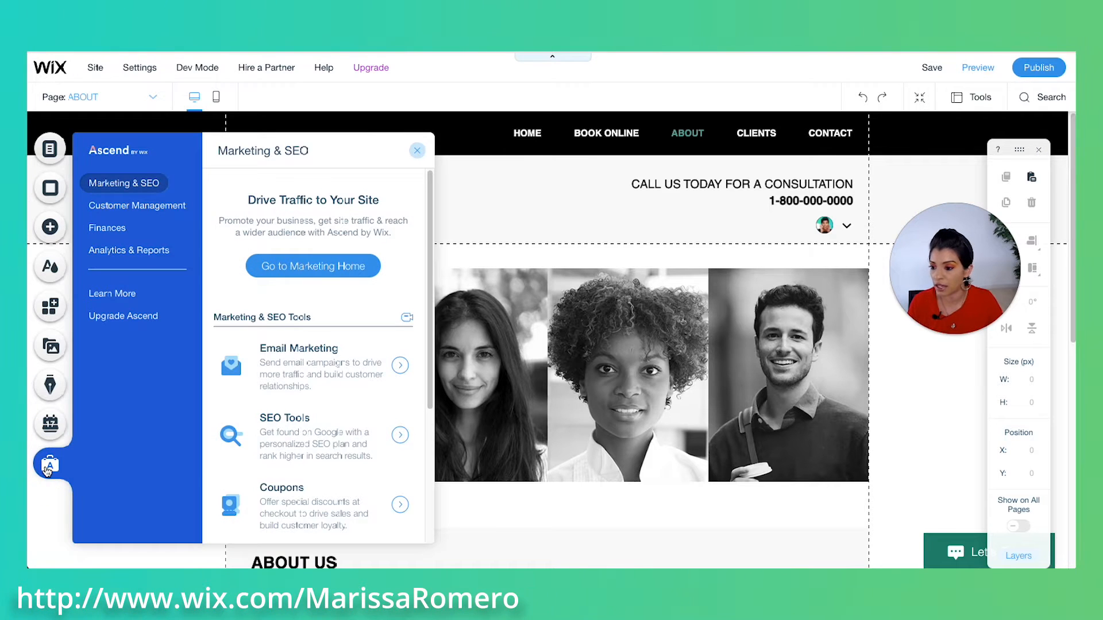
Step: Change Color 4 of the site's color theme to cyan (00FFFF) and close the site colors
left_click(56, 268)
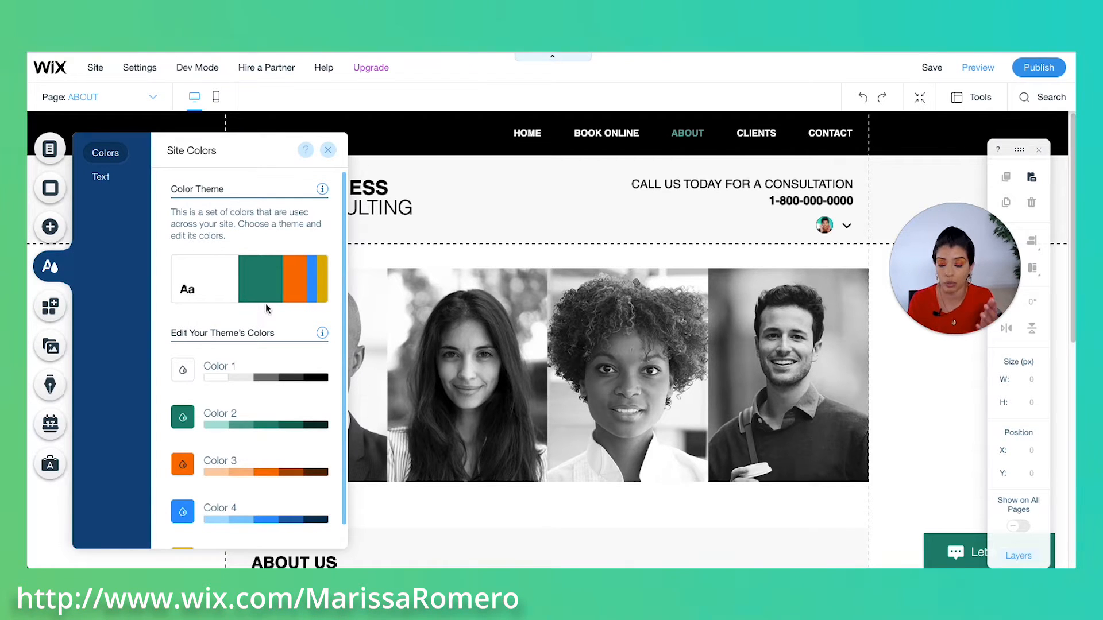
scroll(266, 308, "down", 1)
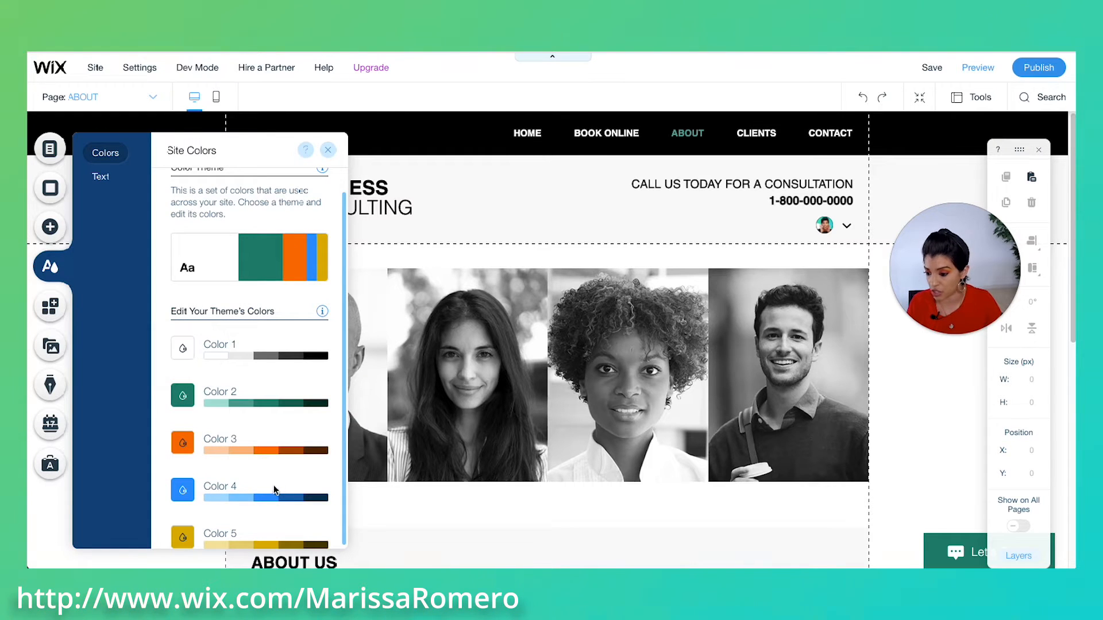
left_click(186, 493)
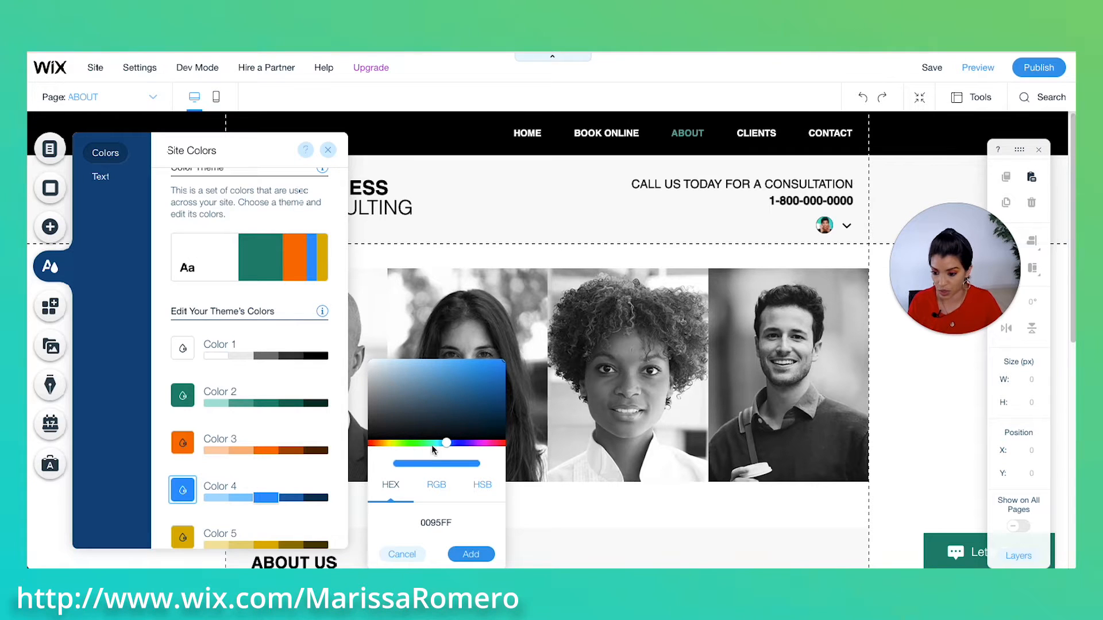
left_click_drag(446, 442, 436, 446)
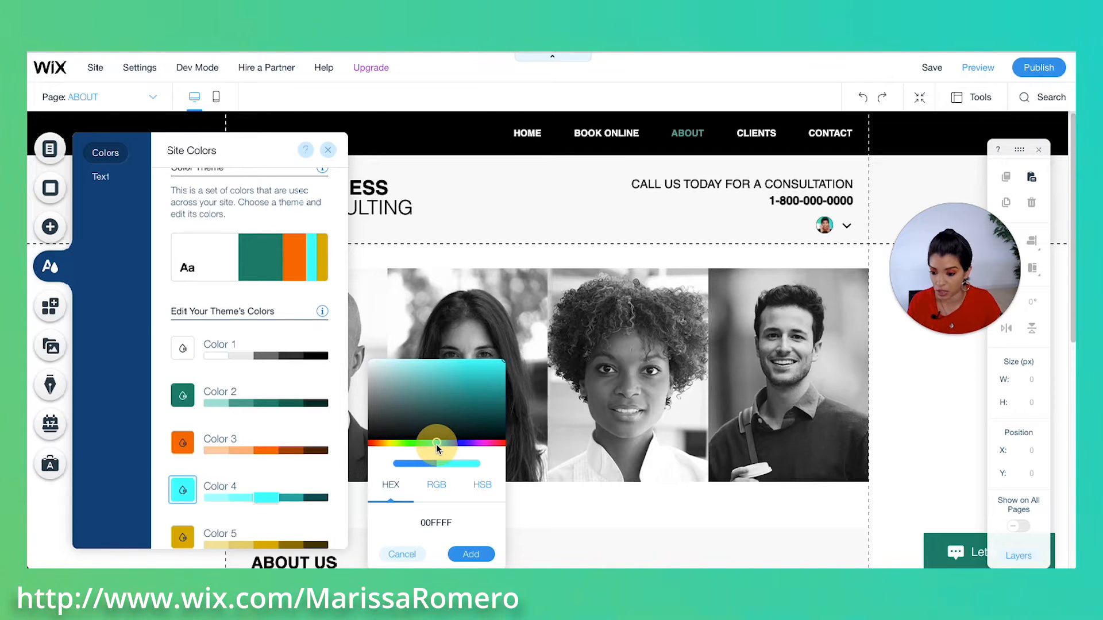
left_click(476, 554)
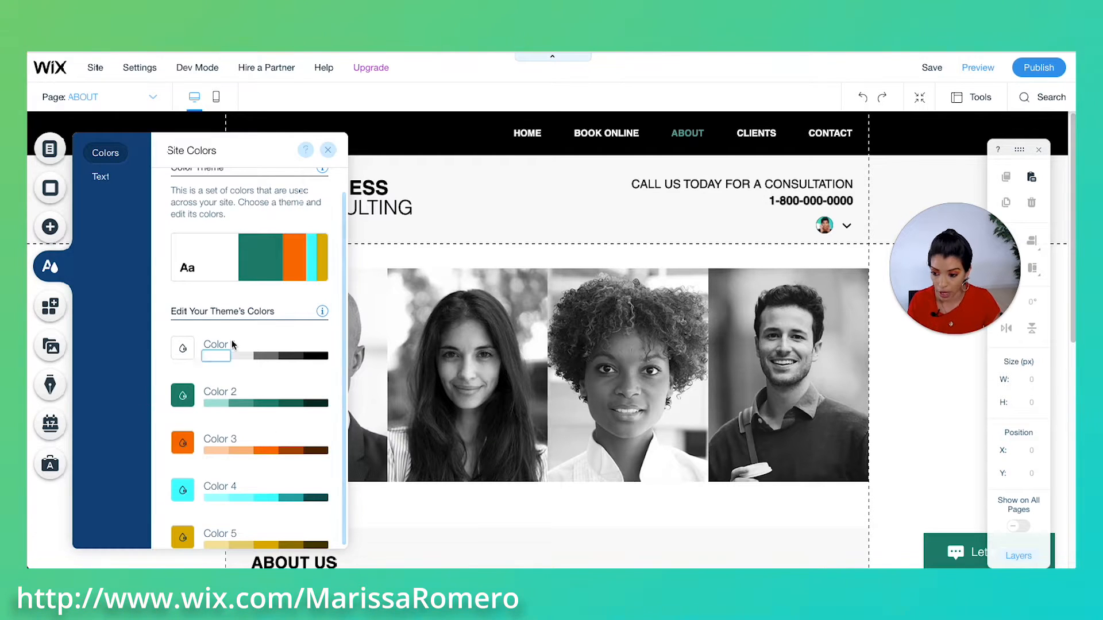
left_click(328, 150)
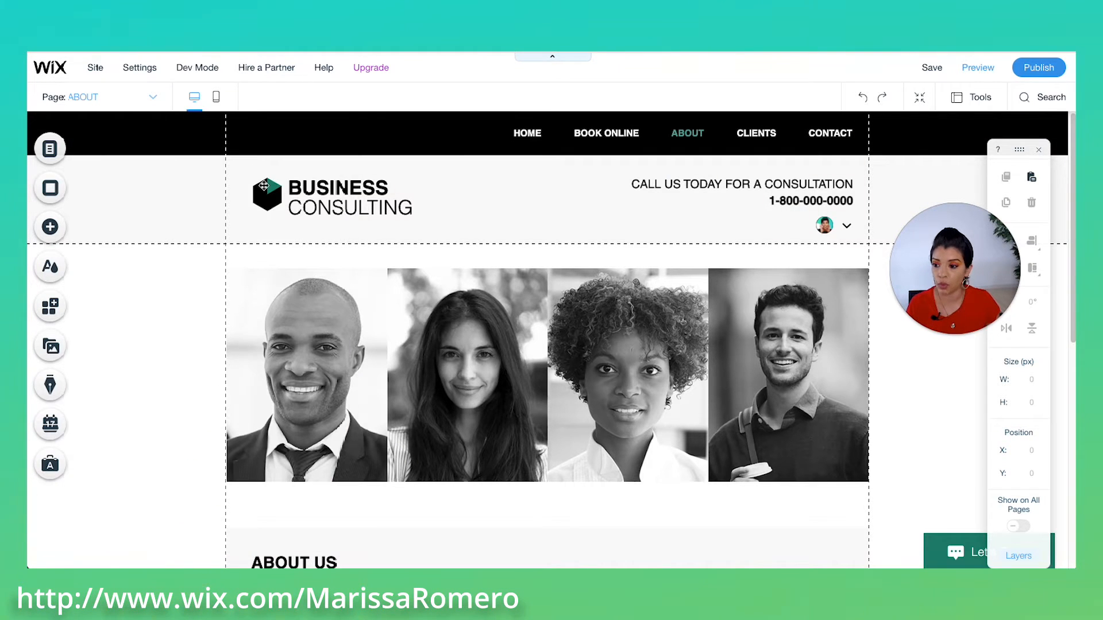
Step: View the ABOUT page in the mobile editor, skipping its introduction, and return to the desktop version
left_click(216, 98)
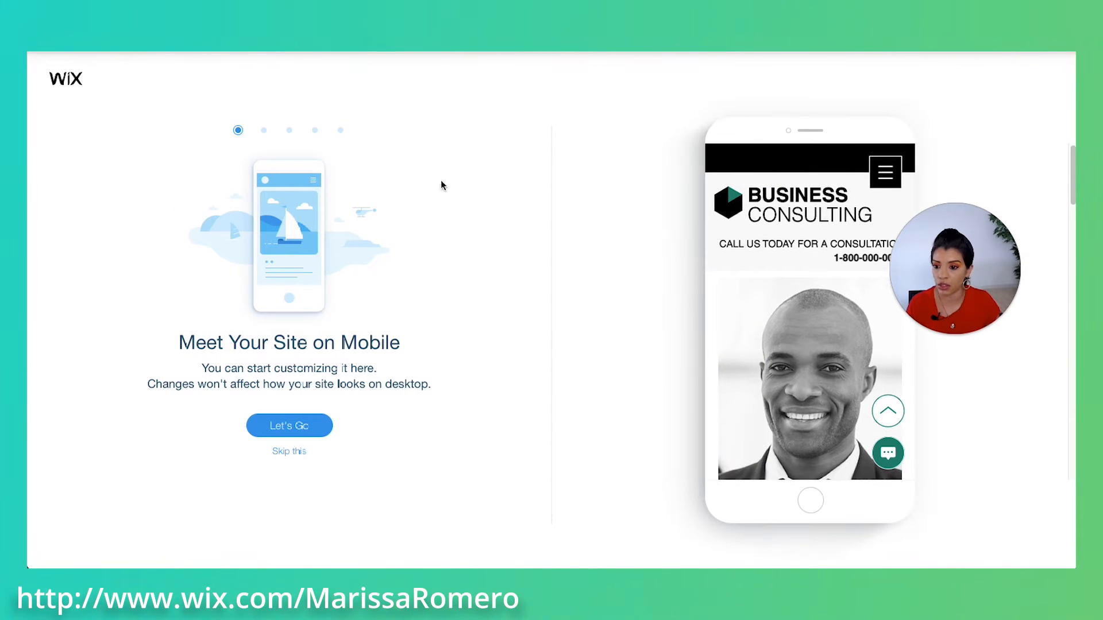
left_click(302, 451)
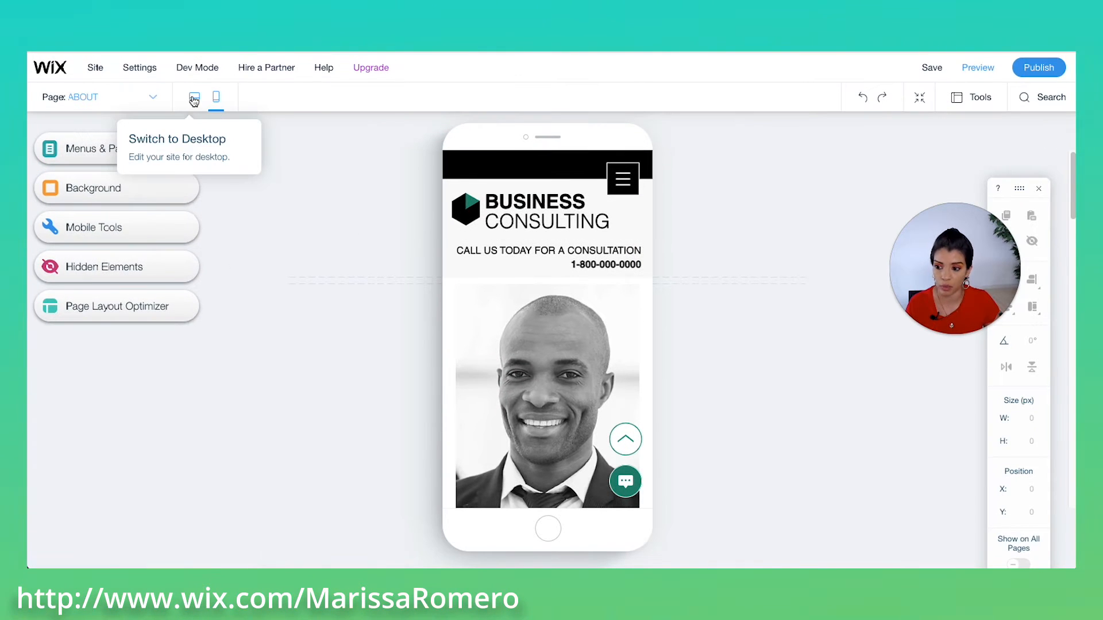
left_click(194, 98)
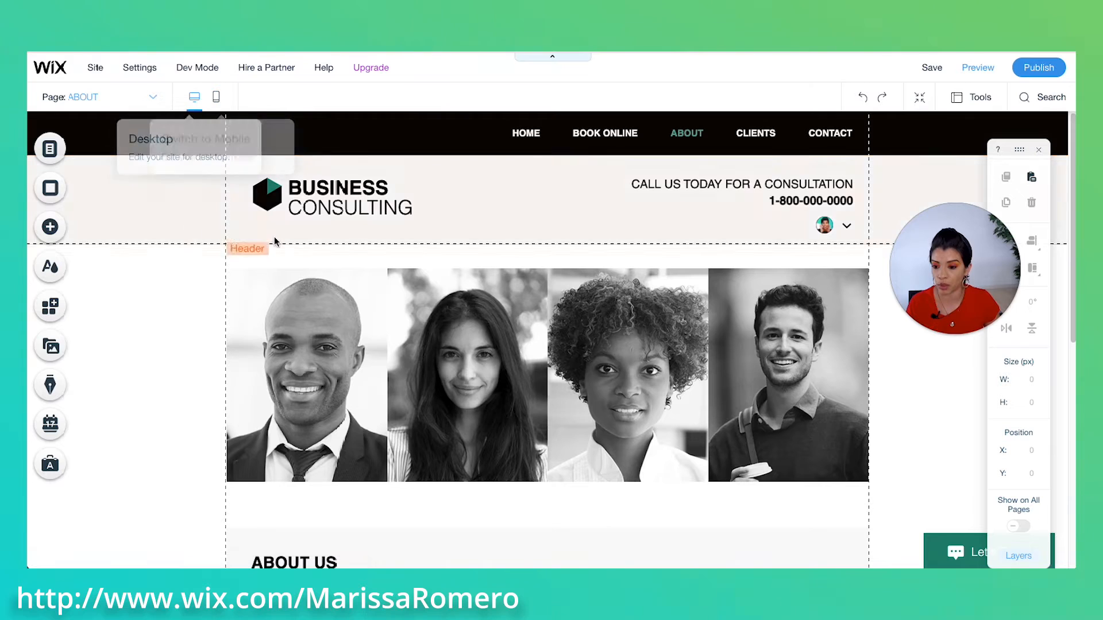
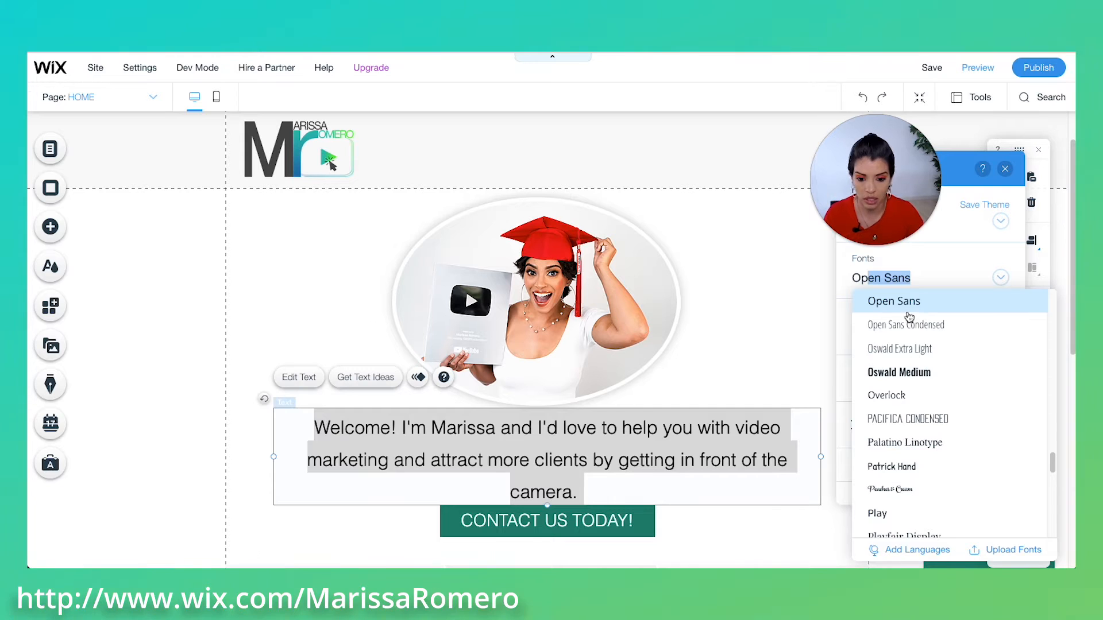
Step: Set the HOME page welcome text's font to Open Sans and try numbered-list formatting with centered alignment
left_click_drag(874, 222, 751, 215)
left_click(907, 426)
left_click(908, 449)
left_click(867, 428)
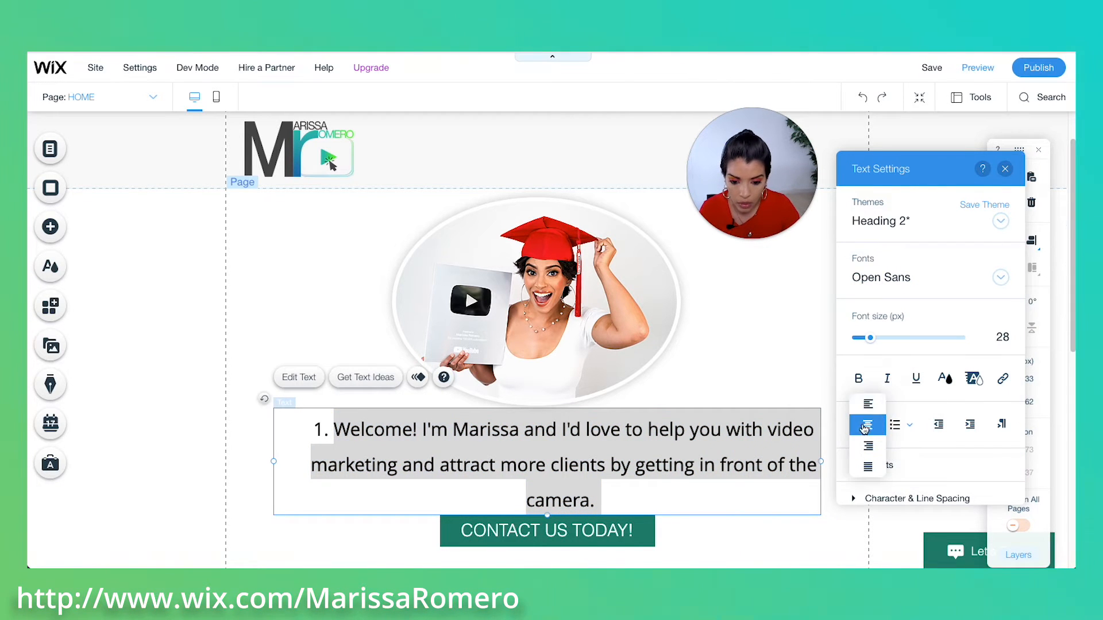
left_click(866, 431)
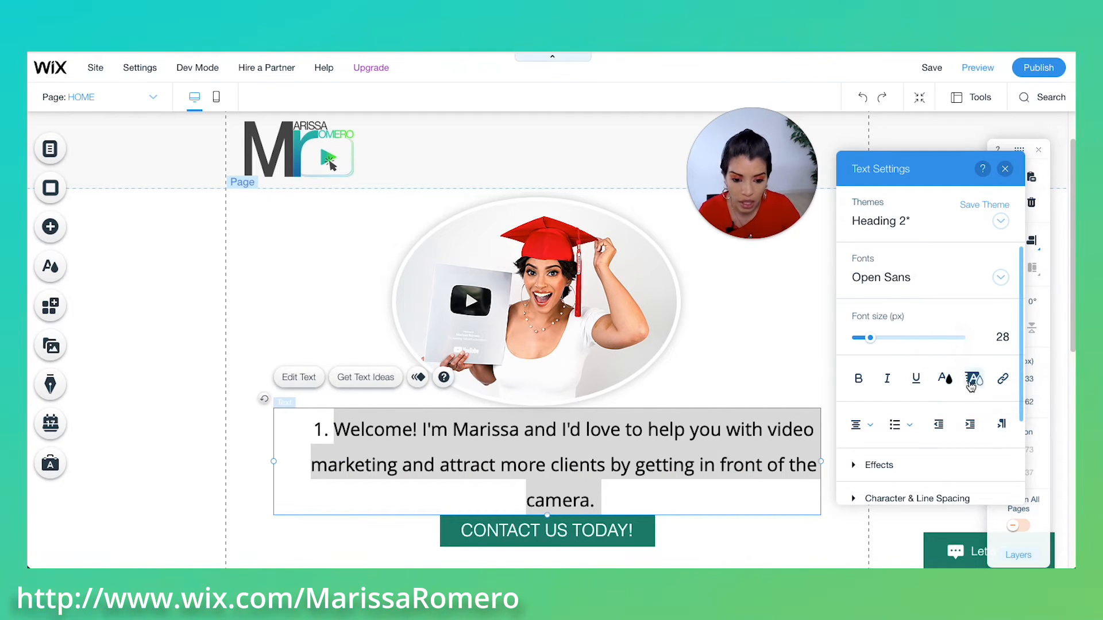
Step: Remove the list number from the welcome text and center the paragraph
left_click(632, 430)
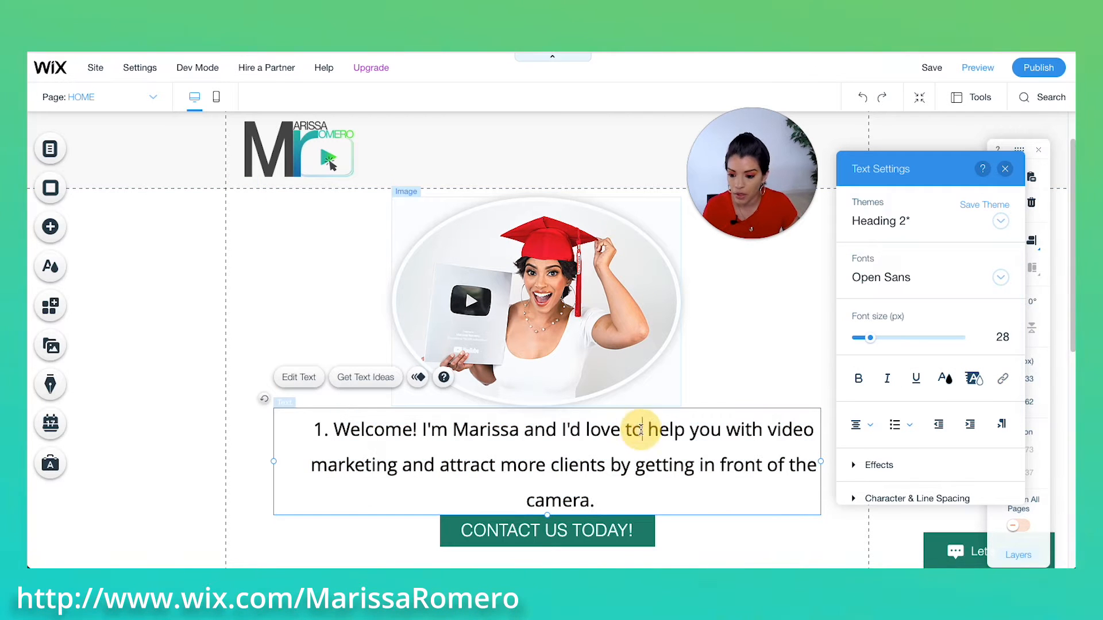
left_click(609, 489)
left_click_drag(609, 489, 290, 419)
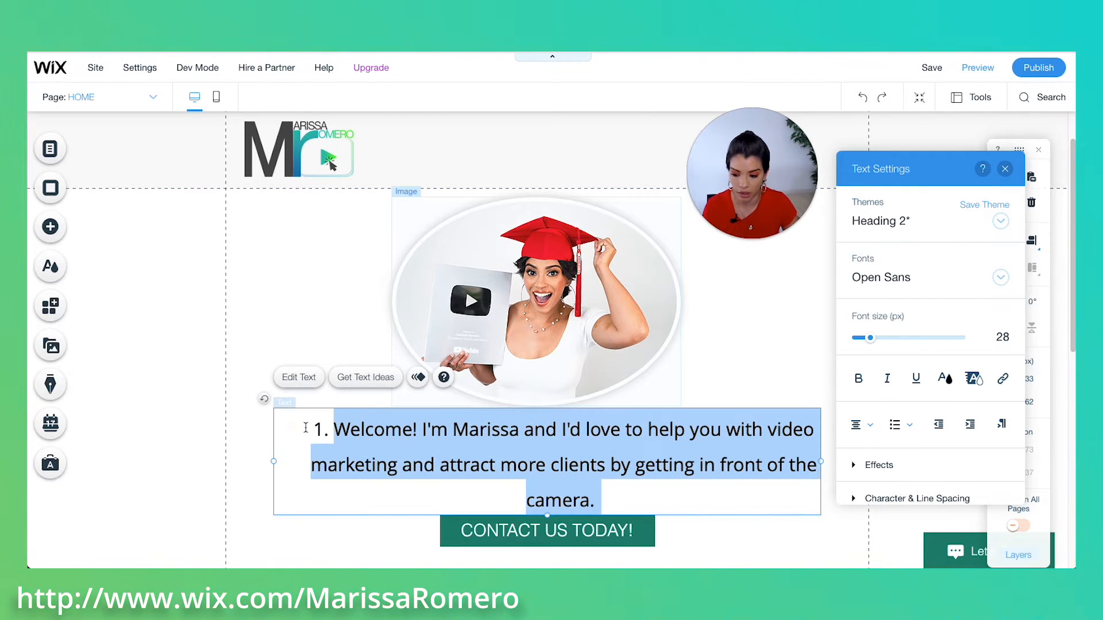
key("Left")
key("BackSpace")
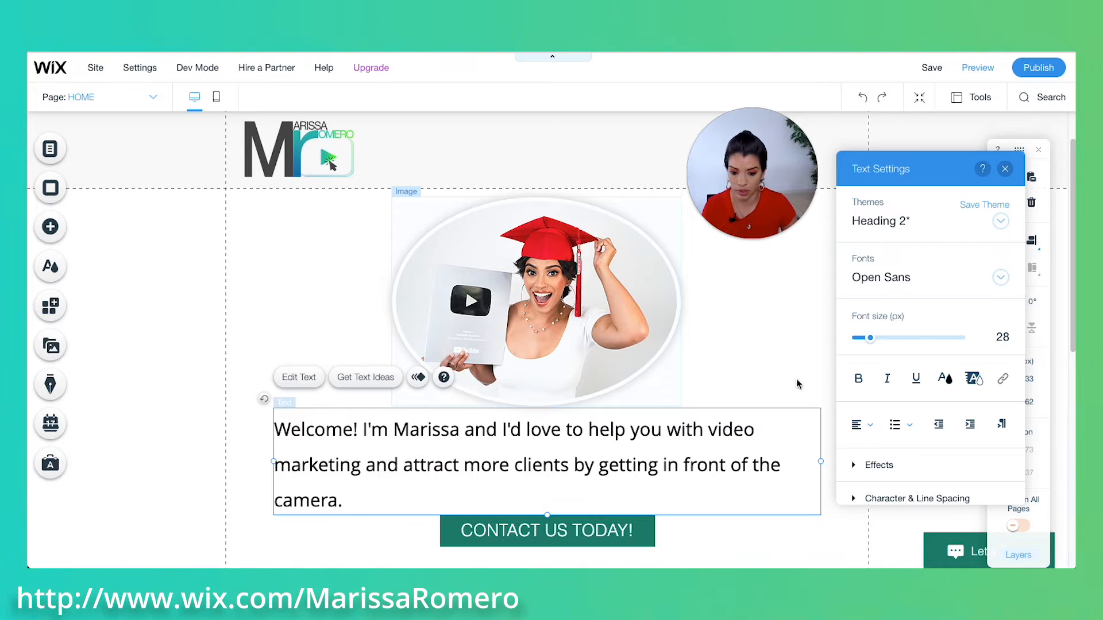
left_click(859, 425)
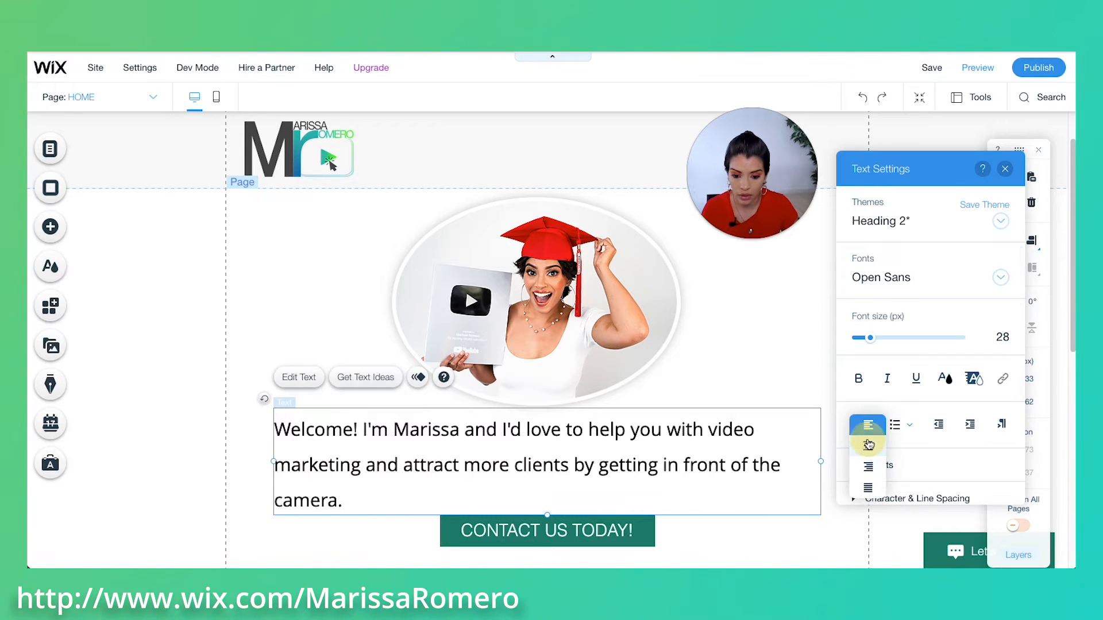
left_click(868, 443)
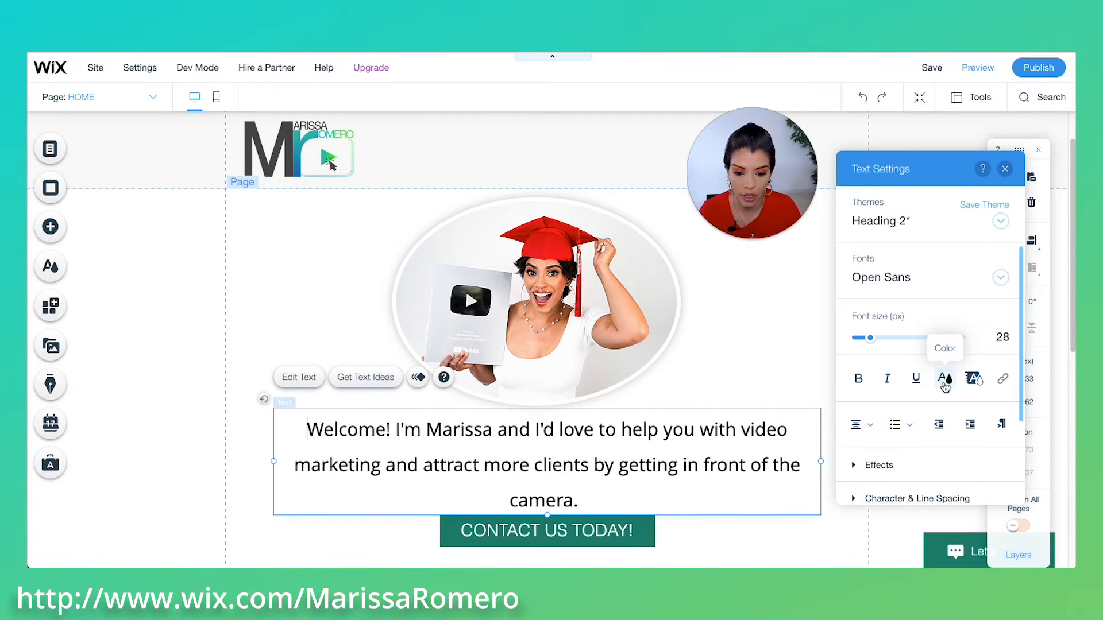
Step: Change the color of the whole welcome text to dark gray and finish editing it
left_click(945, 380)
left_click_drag(580, 499, 303, 429)
left_click(945, 380)
left_click(898, 267)
key("Escape")
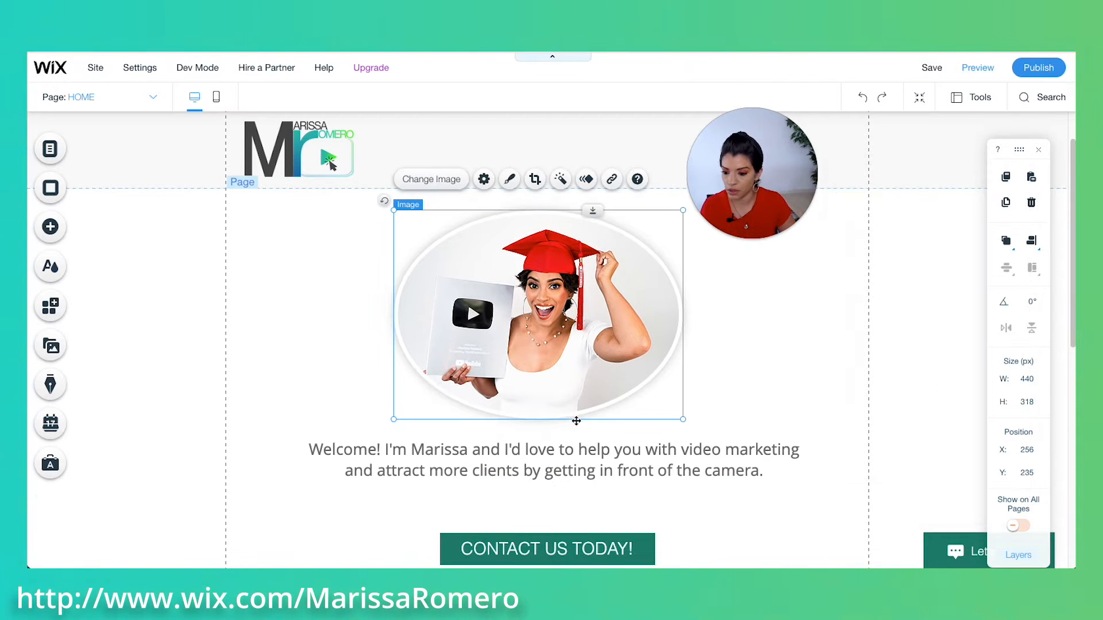
Step: Move the CONTACT US TODAY! button up closer to the welcome text, at X 326, Y 692
scroll(642, 498, "down", 3)
left_click(512, 441)
left_click_drag(588, 460, 577, 432)
Step: Change the text of the button below the welcome text to "Learn More!" and move its settings window upward
double_click(576, 432)
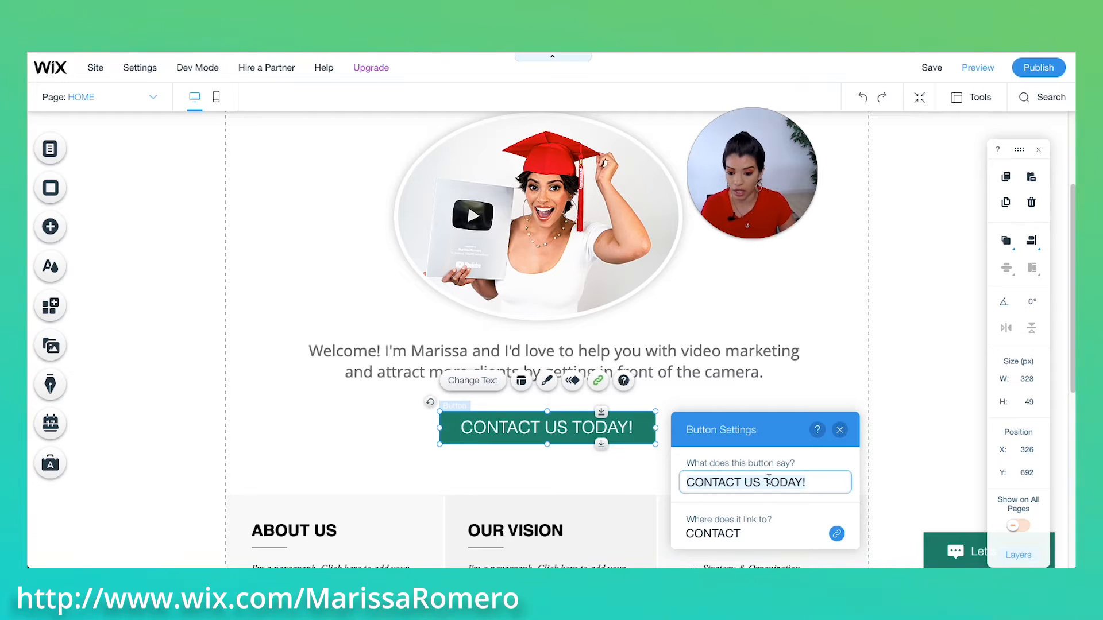
left_click_drag(809, 484, 687, 483)
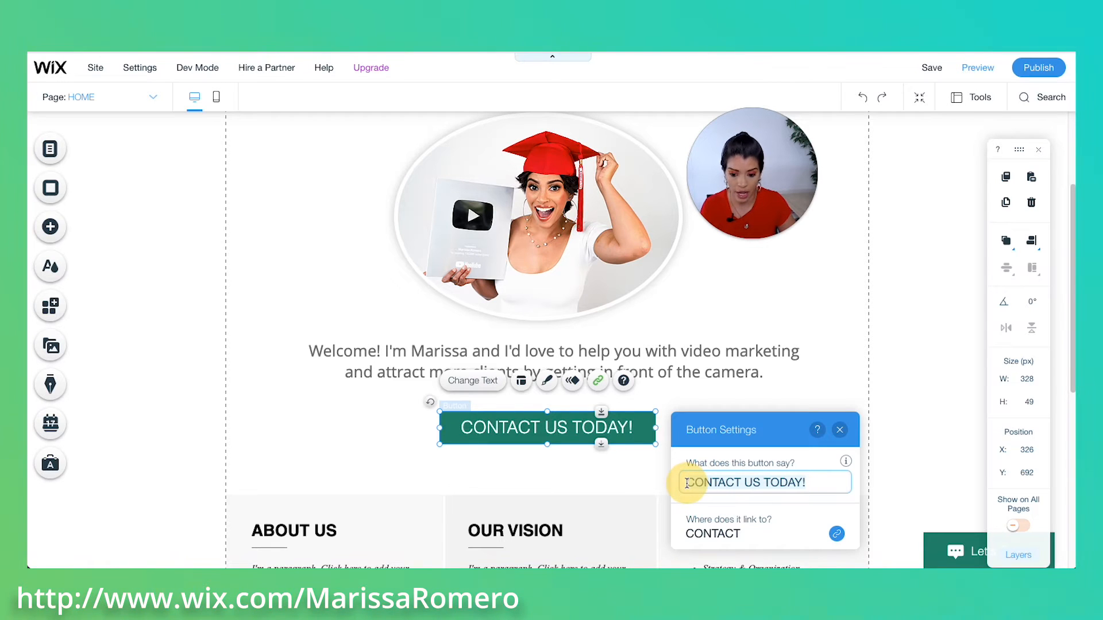
type("Lea")
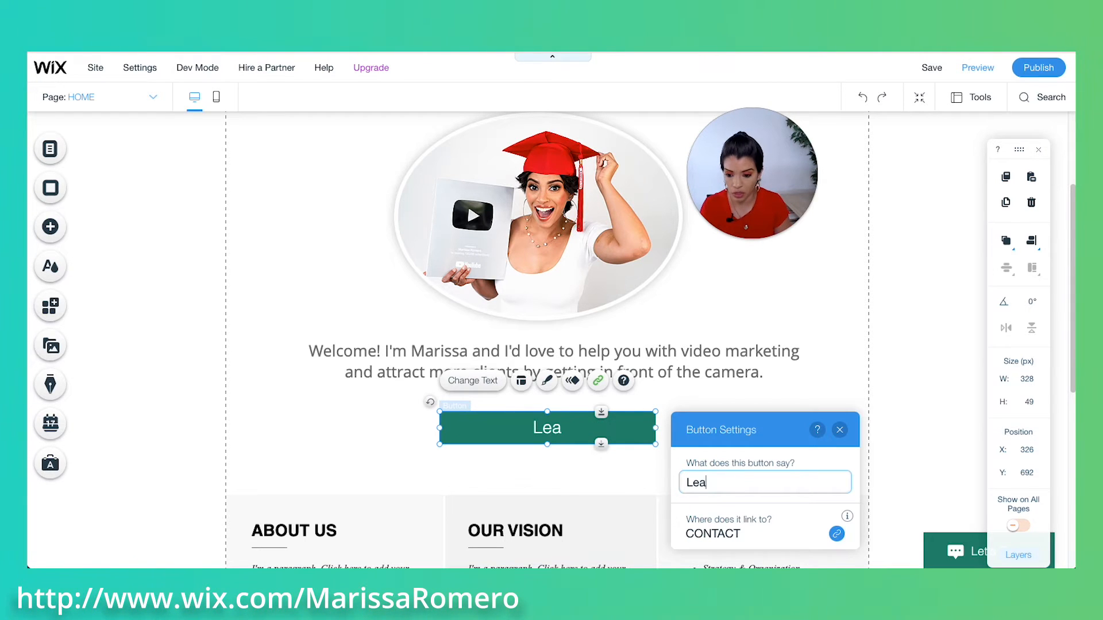
type("rn More!")
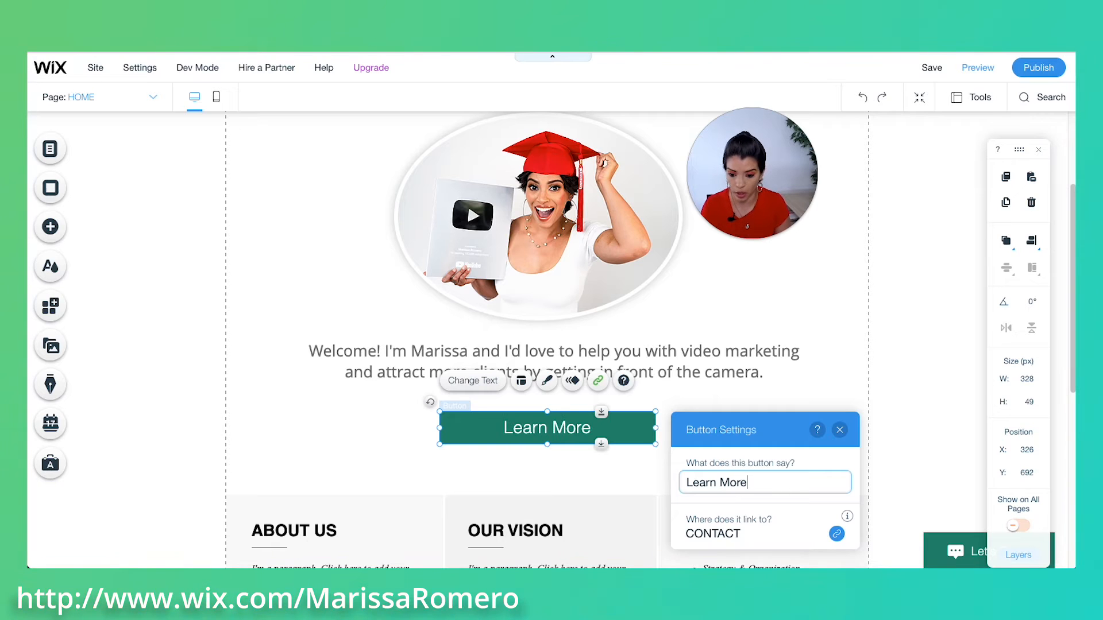
left_click_drag(770, 423, 773, 360)
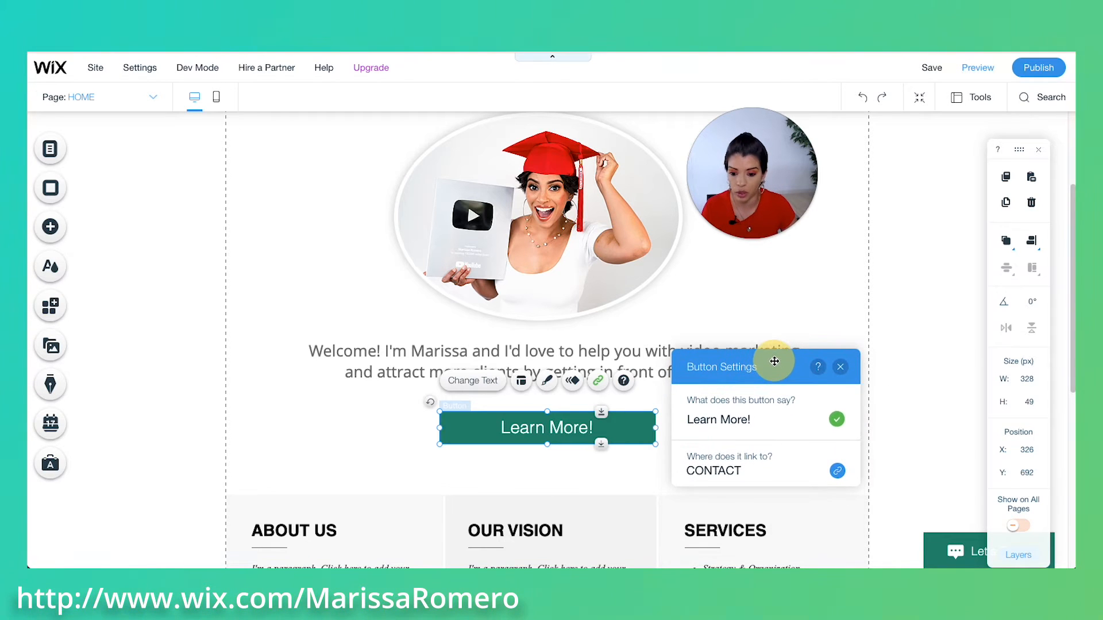
Step: Link the Learn More! button to the HOME page, opening in the current window
left_click(836, 472)
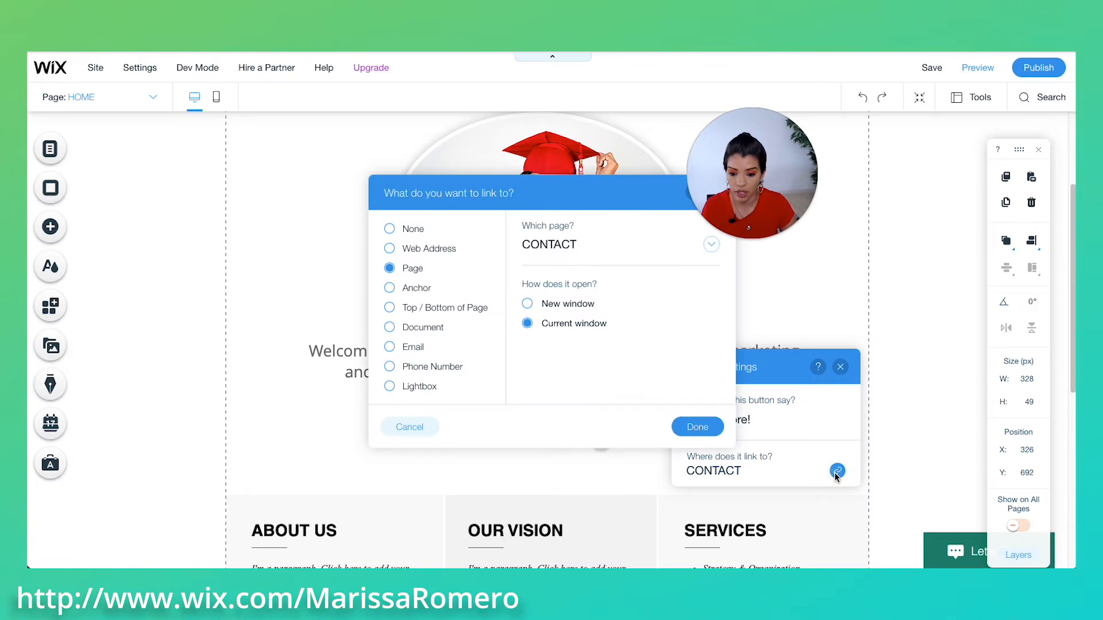
left_click(390, 249)
left_click(390, 269)
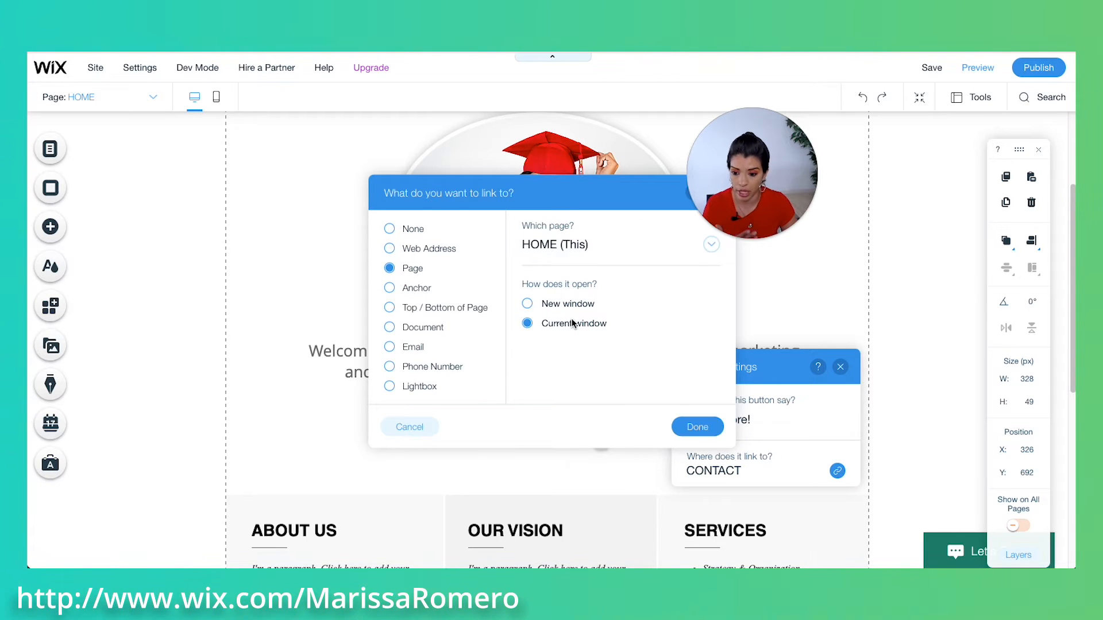
left_click(697, 427)
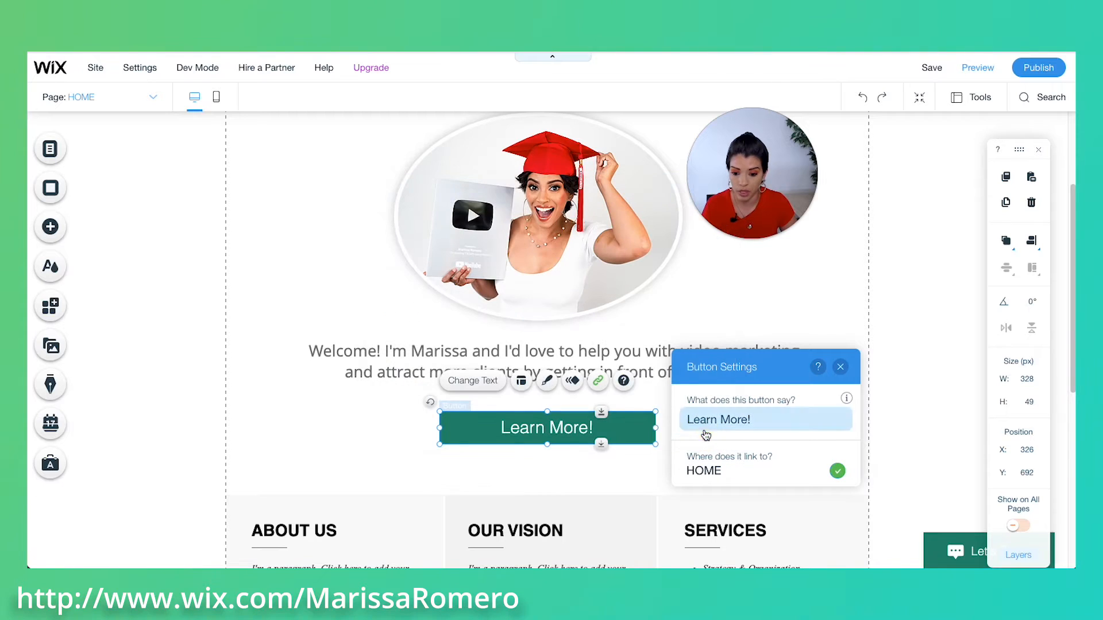
Step: Customize the Learn More! button's regular design and set its background fill to the bright cyan theme color #00FFFF
left_click(549, 381)
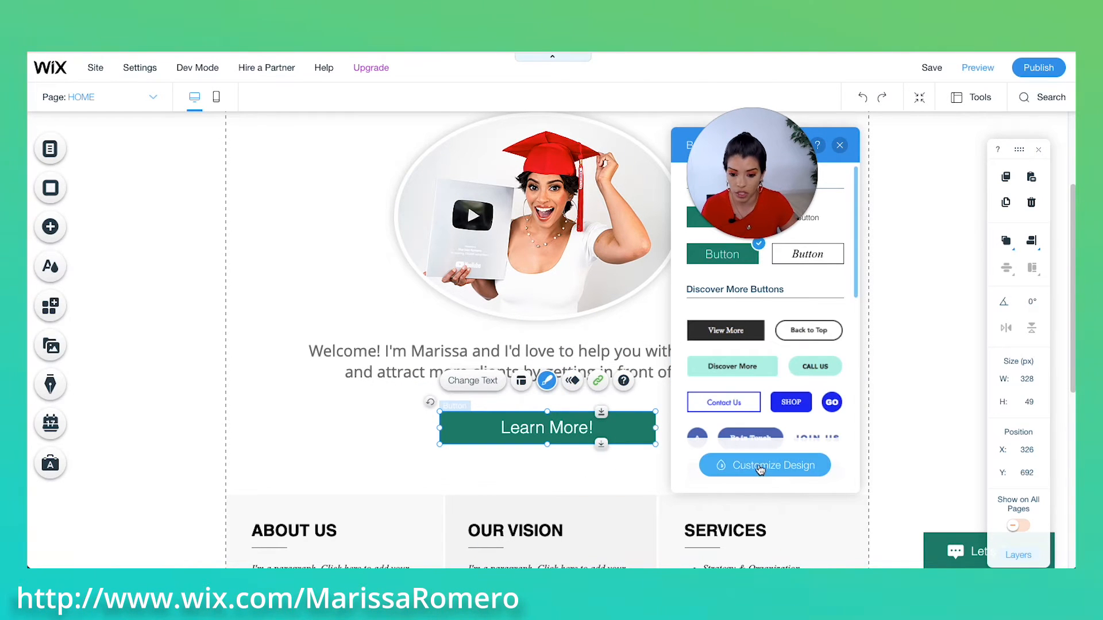
left_click_drag(731, 180, 246, 206)
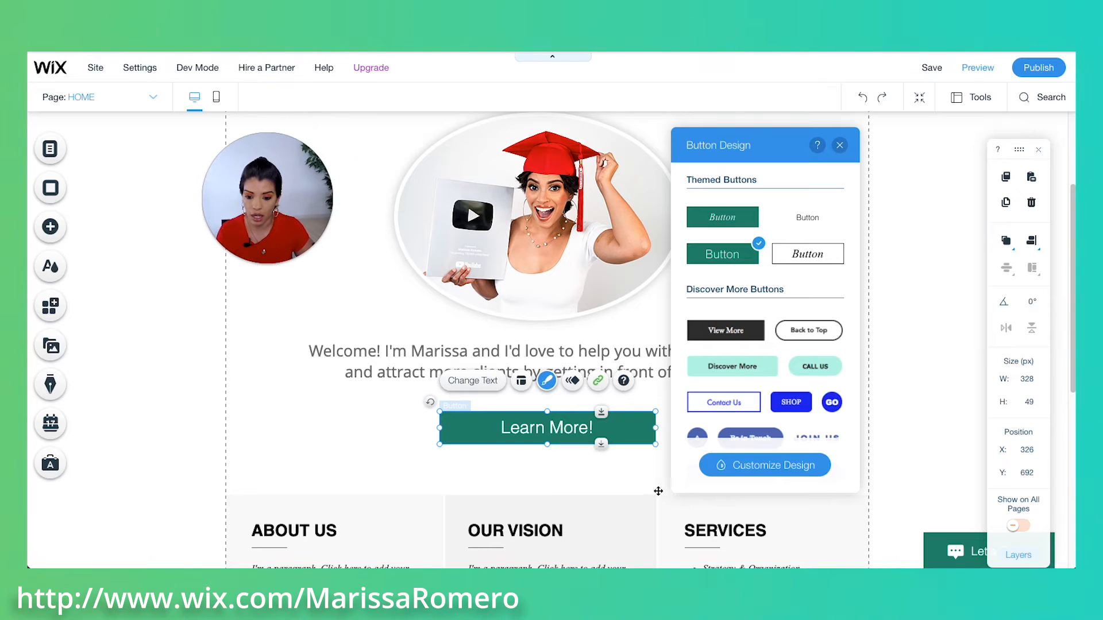
left_click(750, 470)
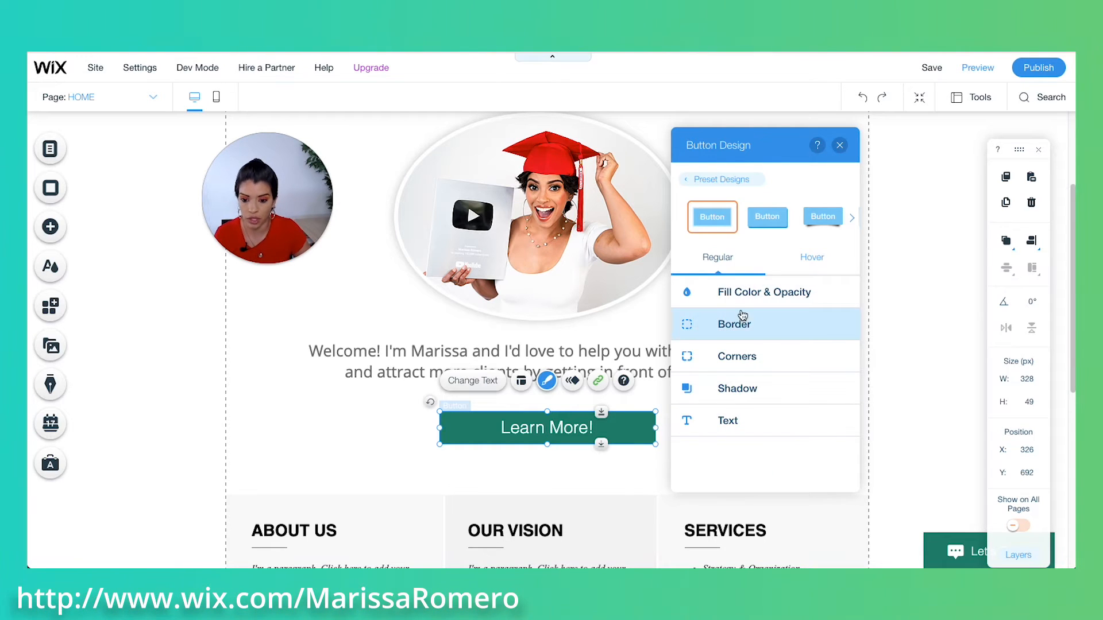
left_click(736, 291)
left_click(833, 344)
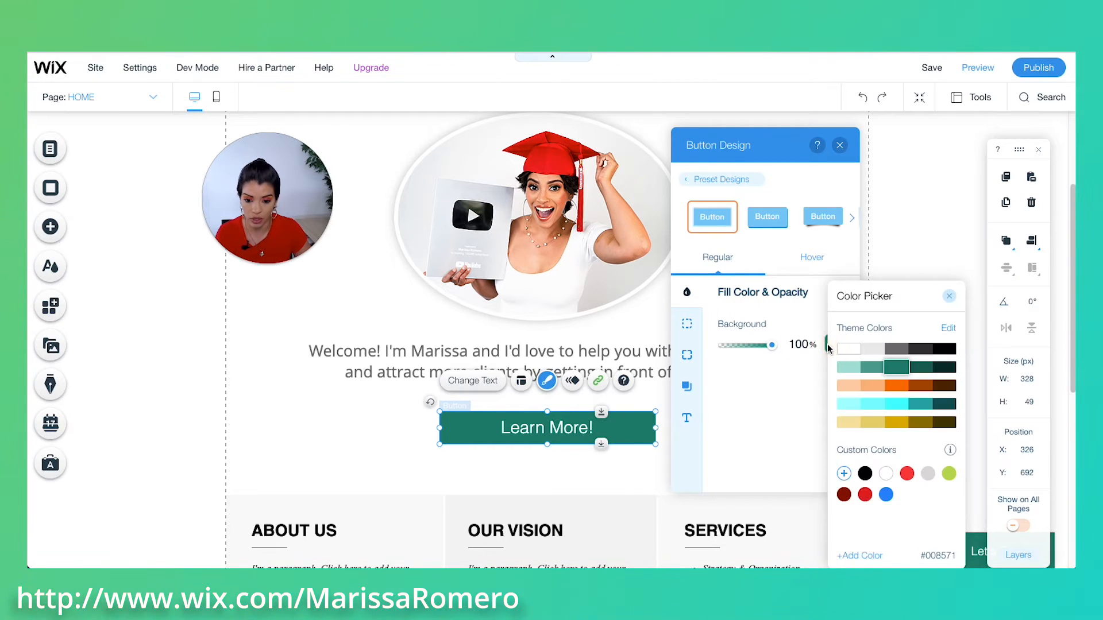
left_click(795, 392)
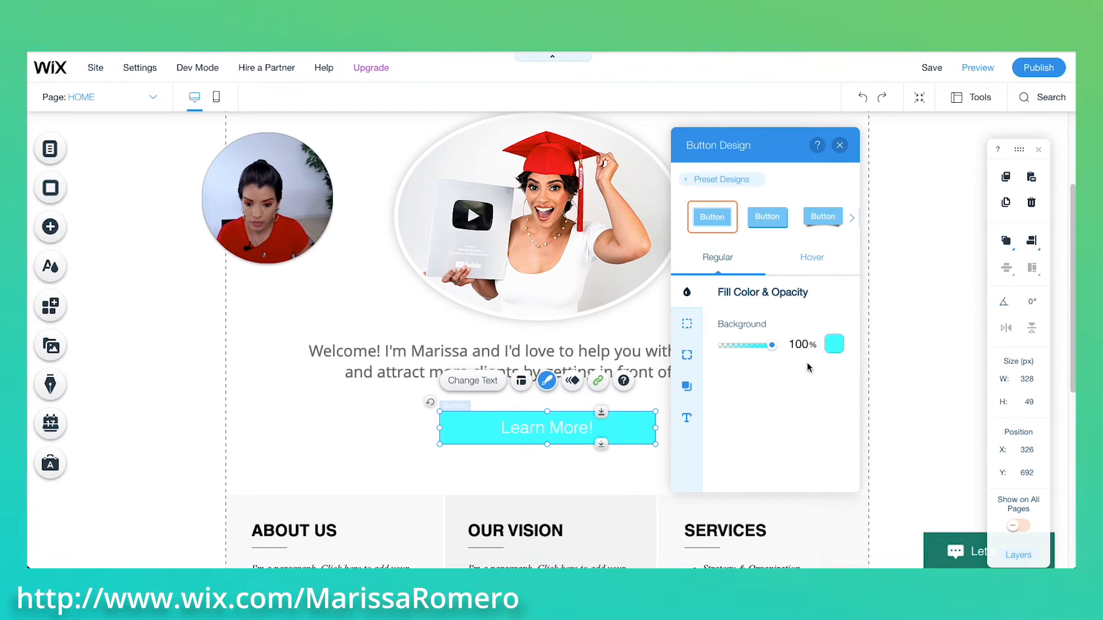
Step: Add a softer turquoise custom color, 4CCFE0, and apply it to the button's background
left_click(834, 344)
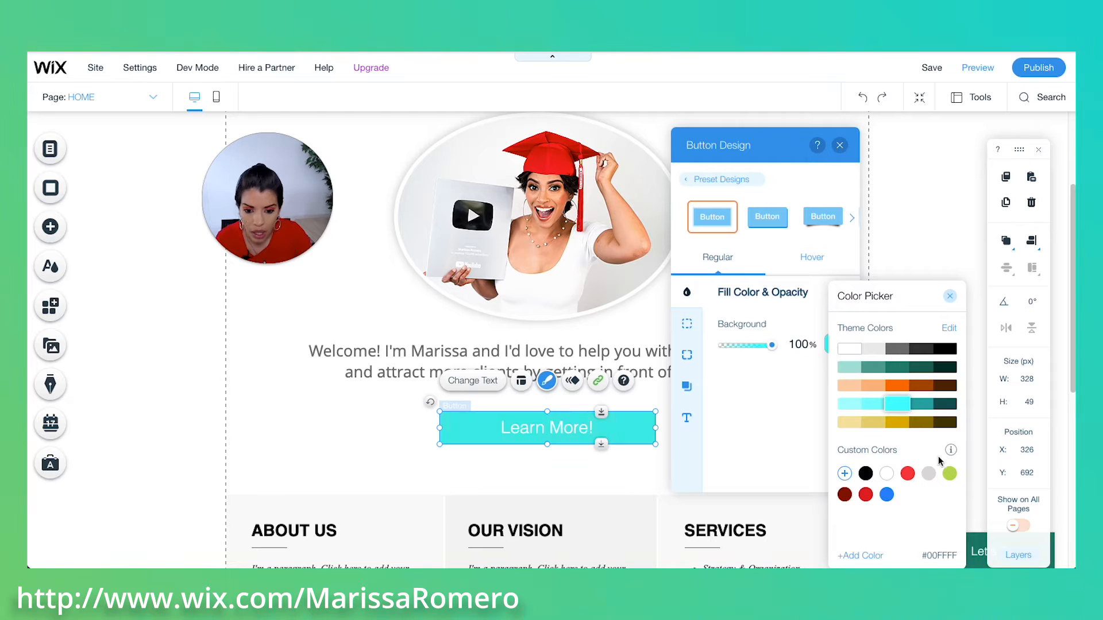
left_click(865, 556)
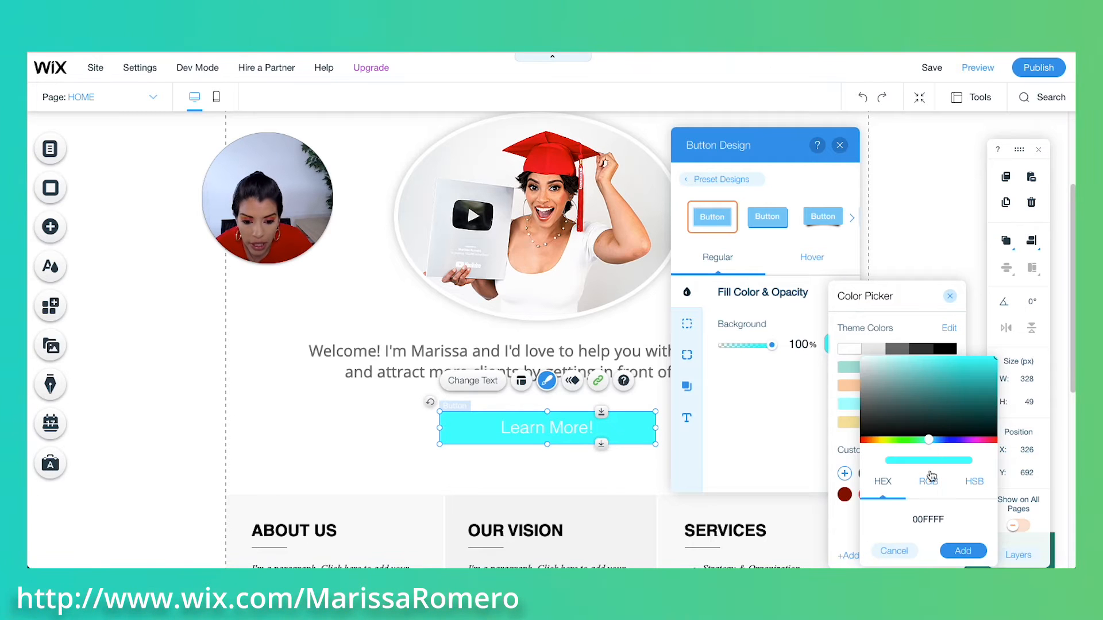
mouse_move(931, 440)
left_mouse_down()
mouse_move(962, 382)
mouse_move(958, 457)
mouse_move(931, 441)
left_mouse_up()
left_click_drag(993, 359, 952, 366)
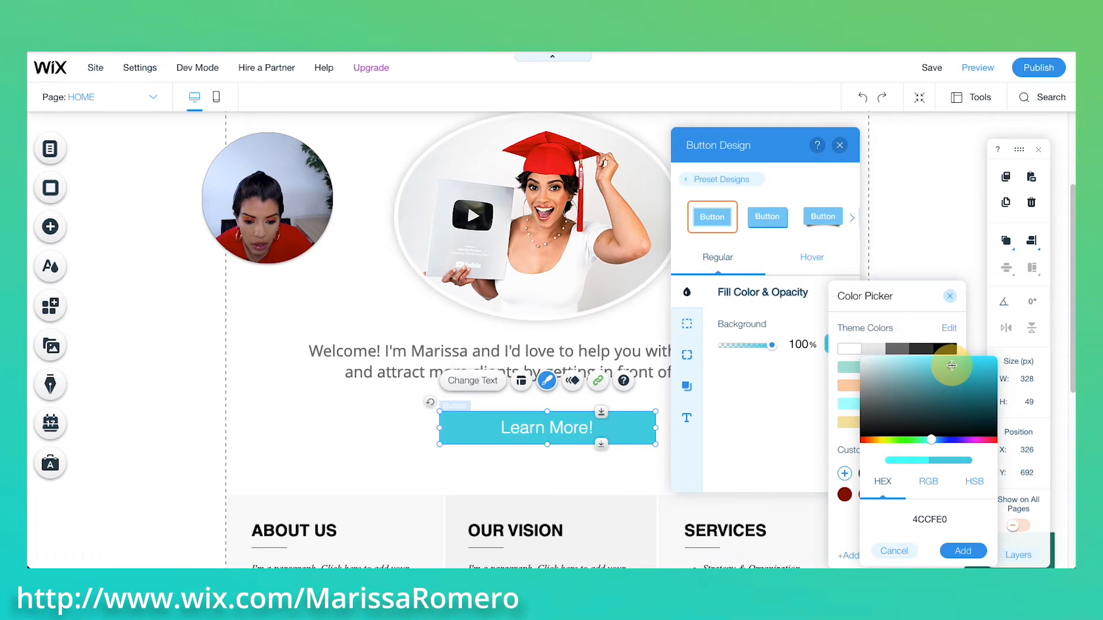
left_click(963, 551)
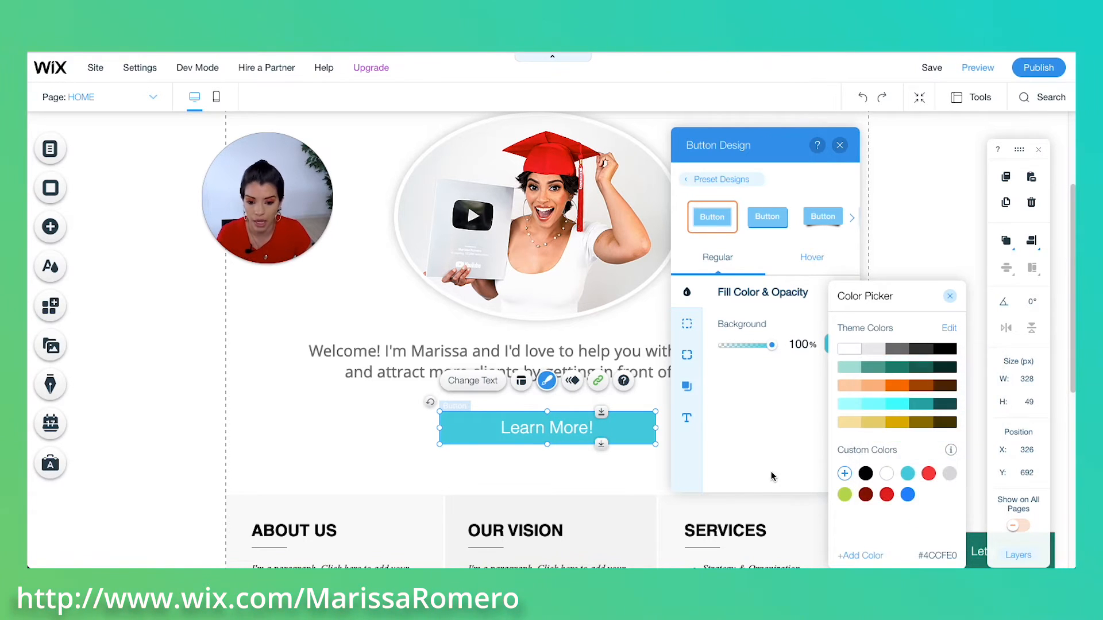
Step: Close the button's design settings and move the button down slightly to Y 697
left_click(764, 452)
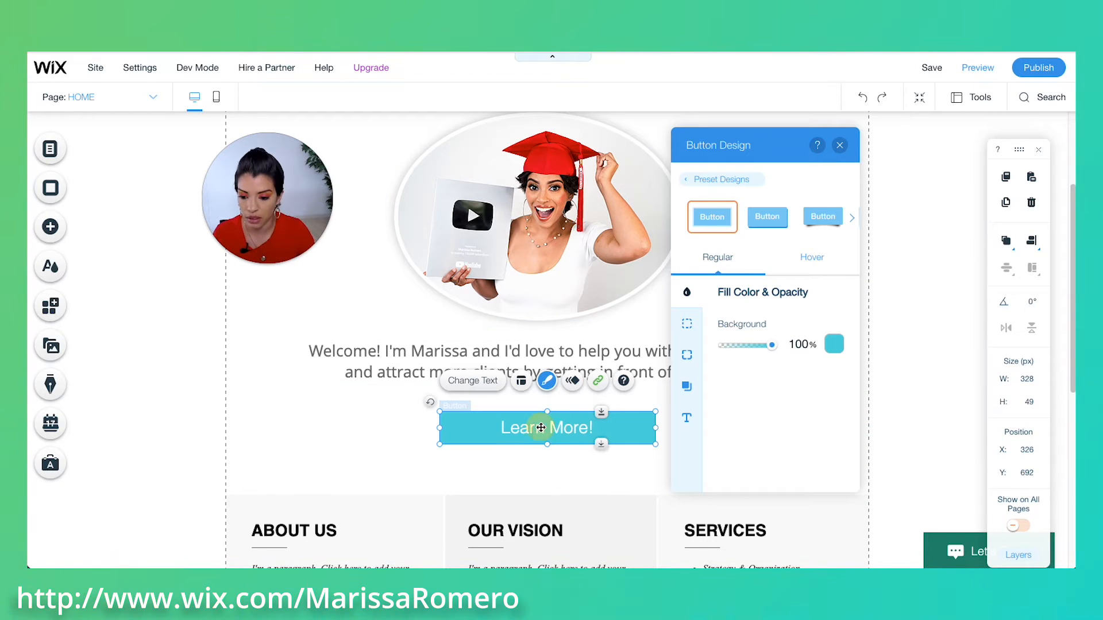
left_click(522, 479)
left_click_drag(522, 428, 525, 431)
Step: Delete the OUR VISION and SERVICES columns from the strip below the button, keeping only ABOUT US
scroll(559, 467, "down", 5)
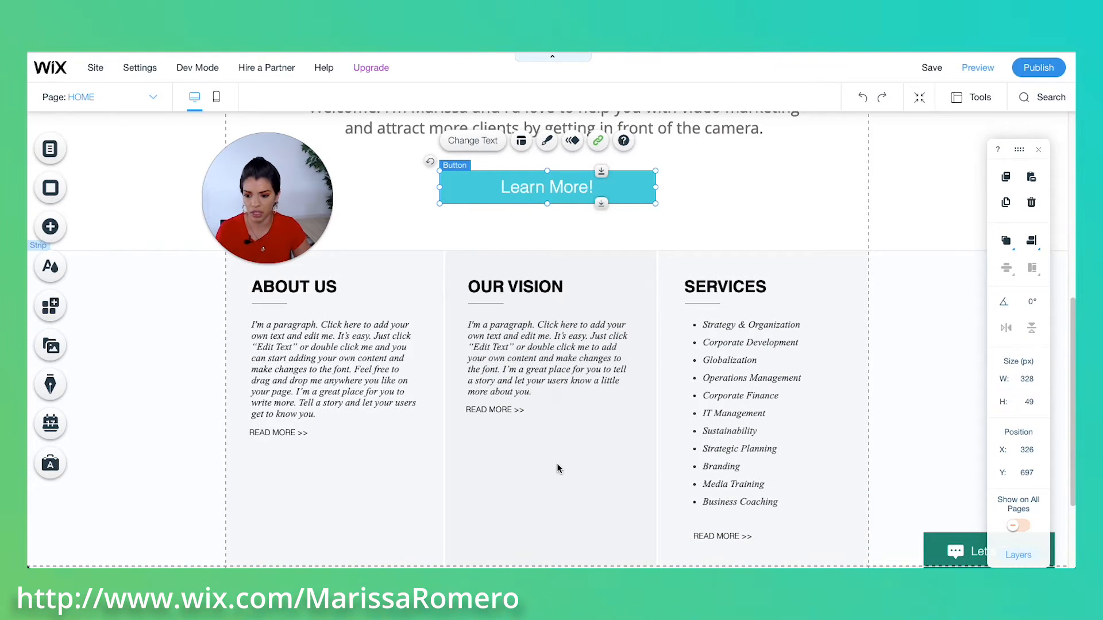
left_click(574, 391)
left_click(574, 458)
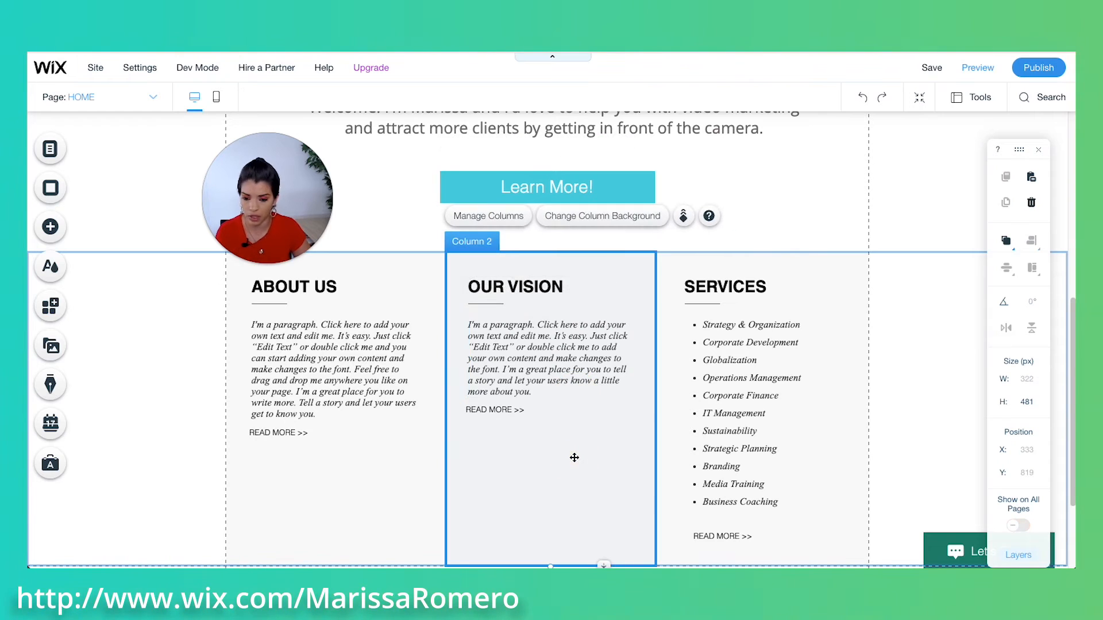
key("Delete")
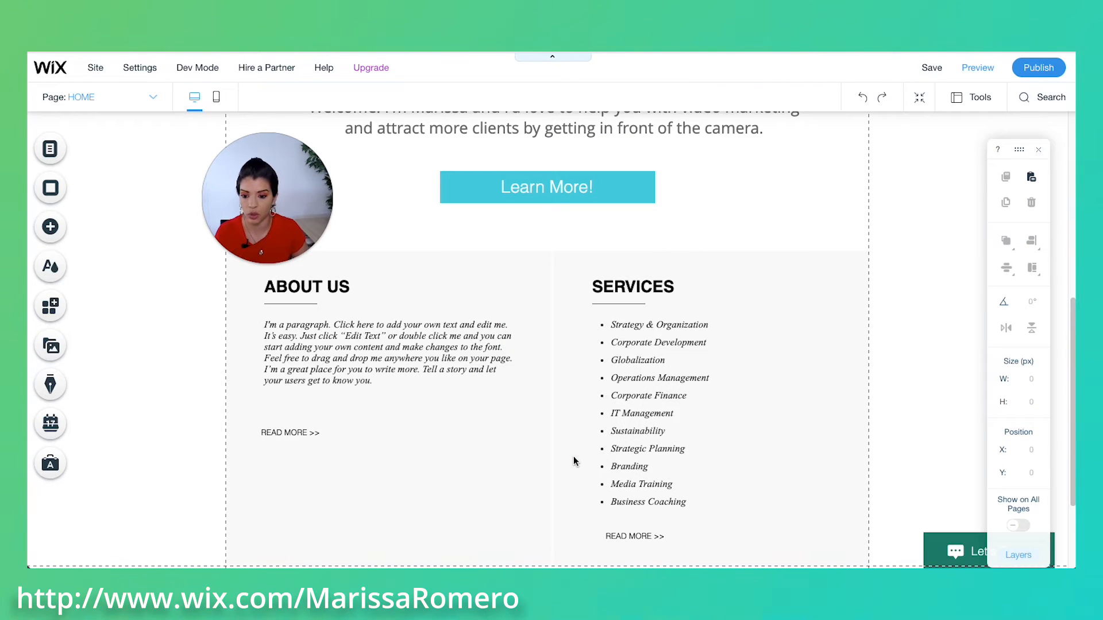
left_click(702, 432)
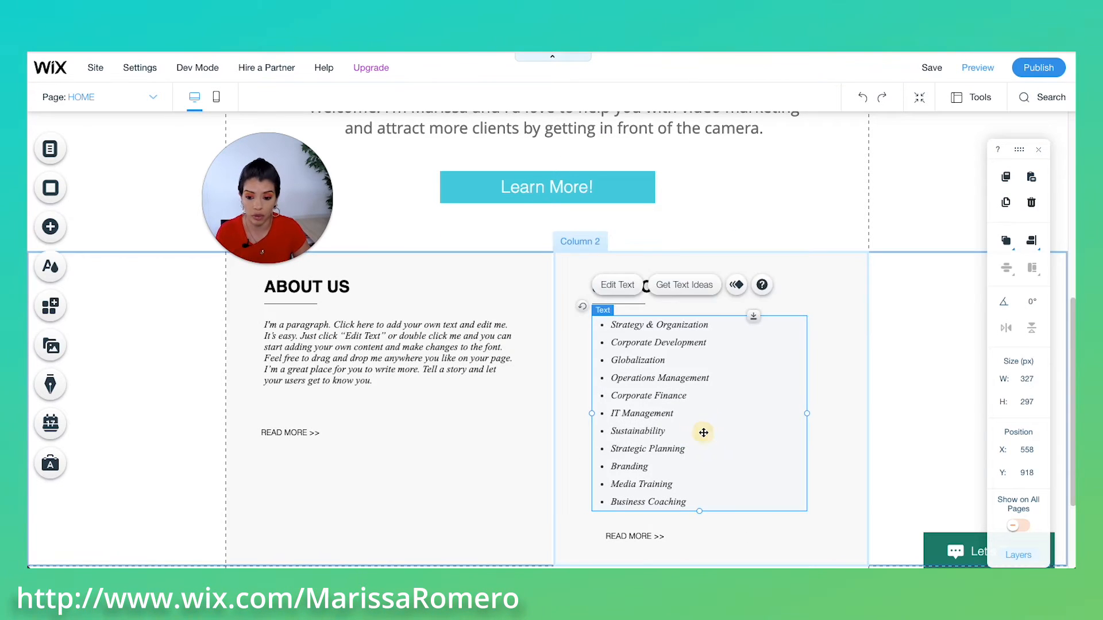
left_click(835, 287)
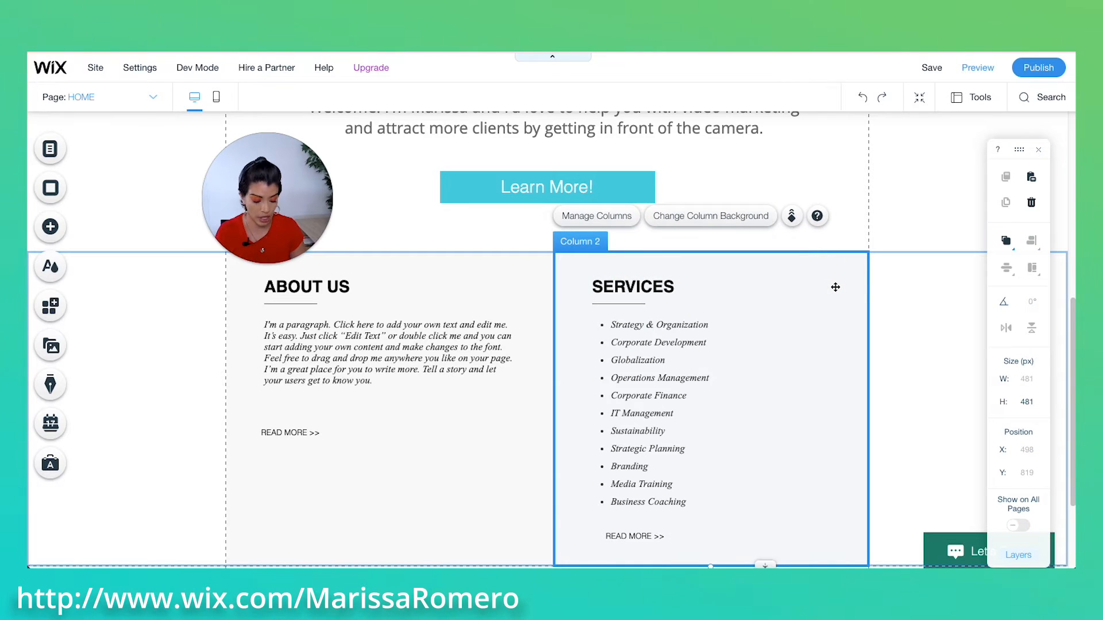
key("Delete")
left_click(448, 305)
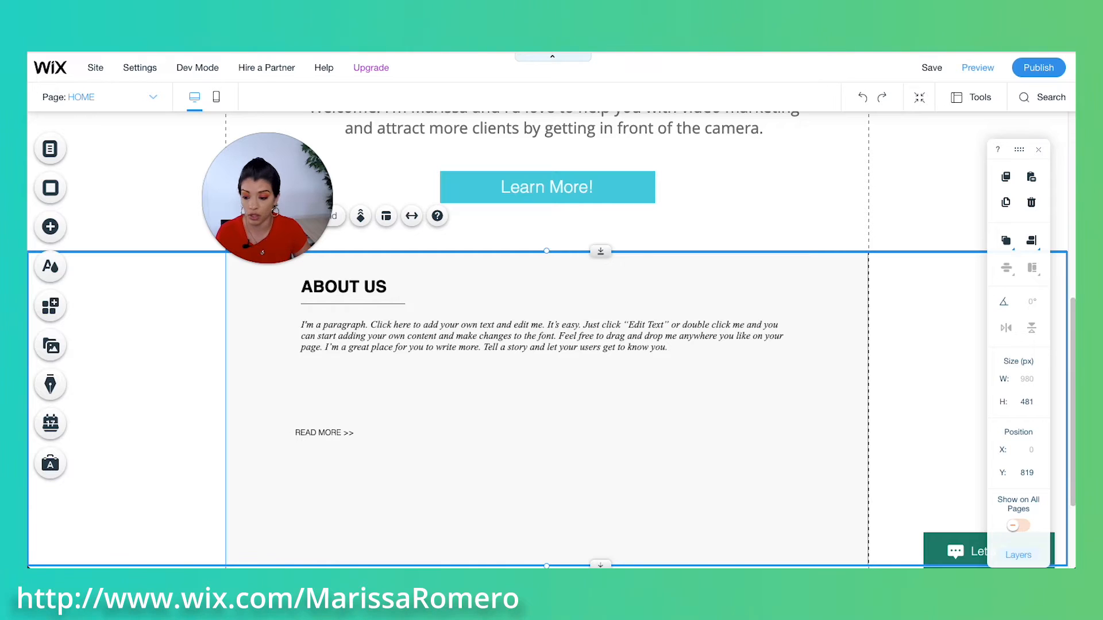
Step: Replace the ABOUT US paragraph with "Helping you become the authority in your niche by leveraging video…", ending with "help you with your video projects."
left_click(536, 340)
left_click(537, 339)
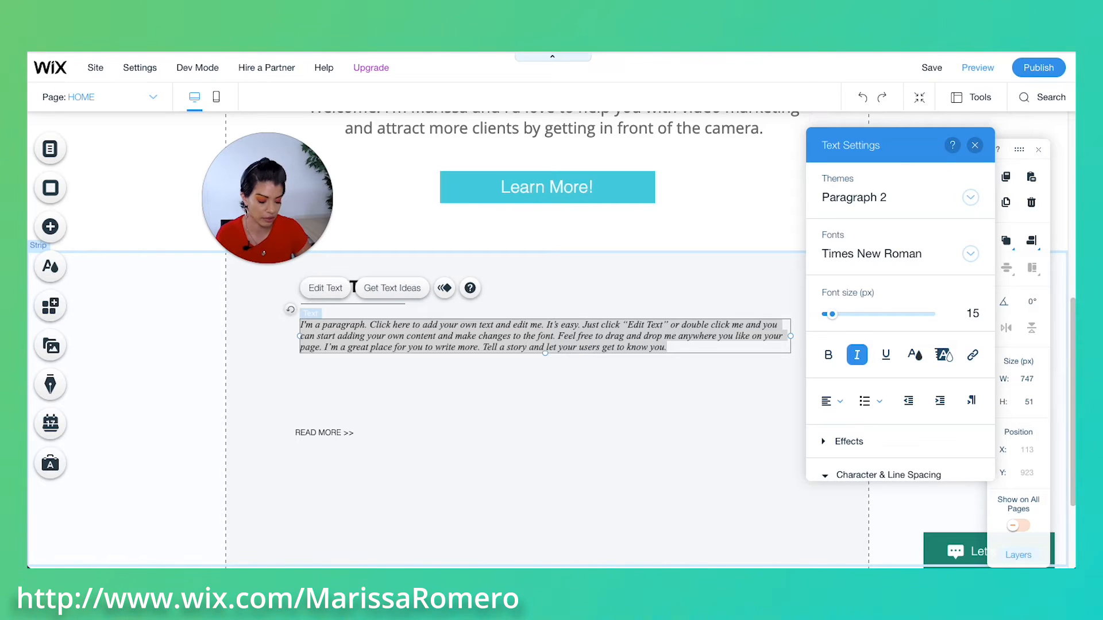
type("Helping you become the authority in your niche by leveraging video and growing your presence, impact, and business online.  I'd love to see how I could help you with your video projects.")
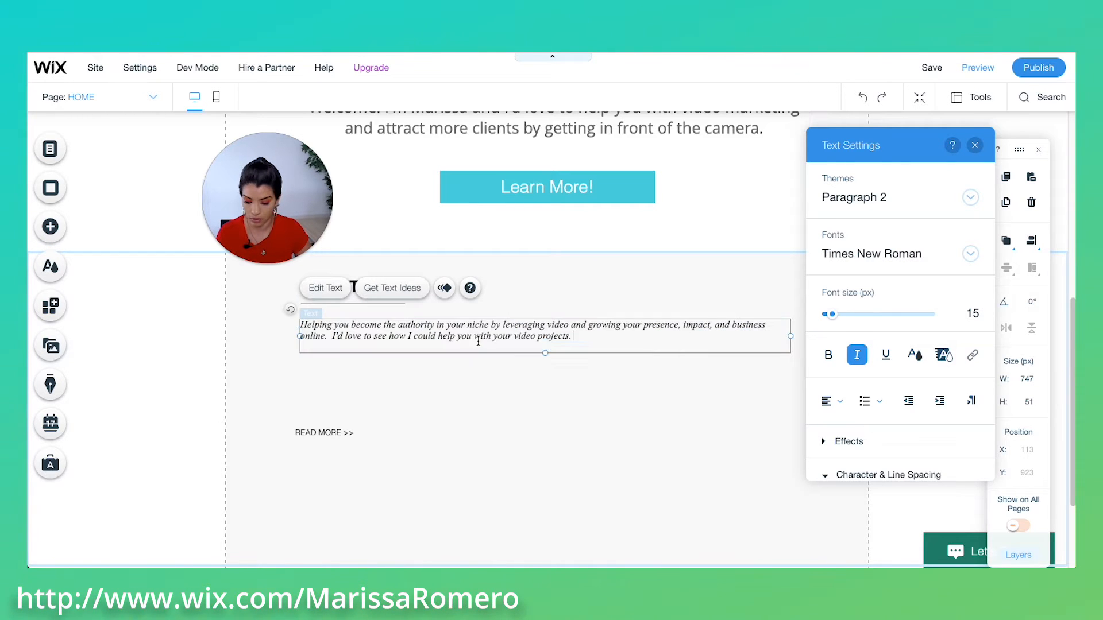
Step: Remove the italics from the whole ABOUT US paragraph and set its font to Open Sans at 20 px
left_click(857, 355)
triple_click(596, 335)
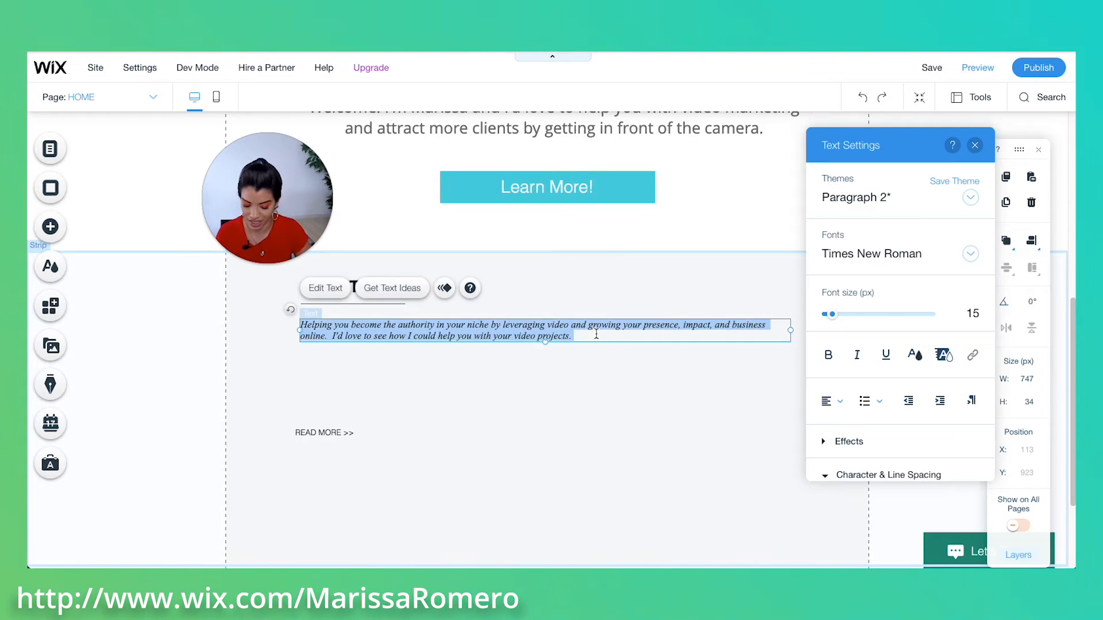
left_click(859, 355)
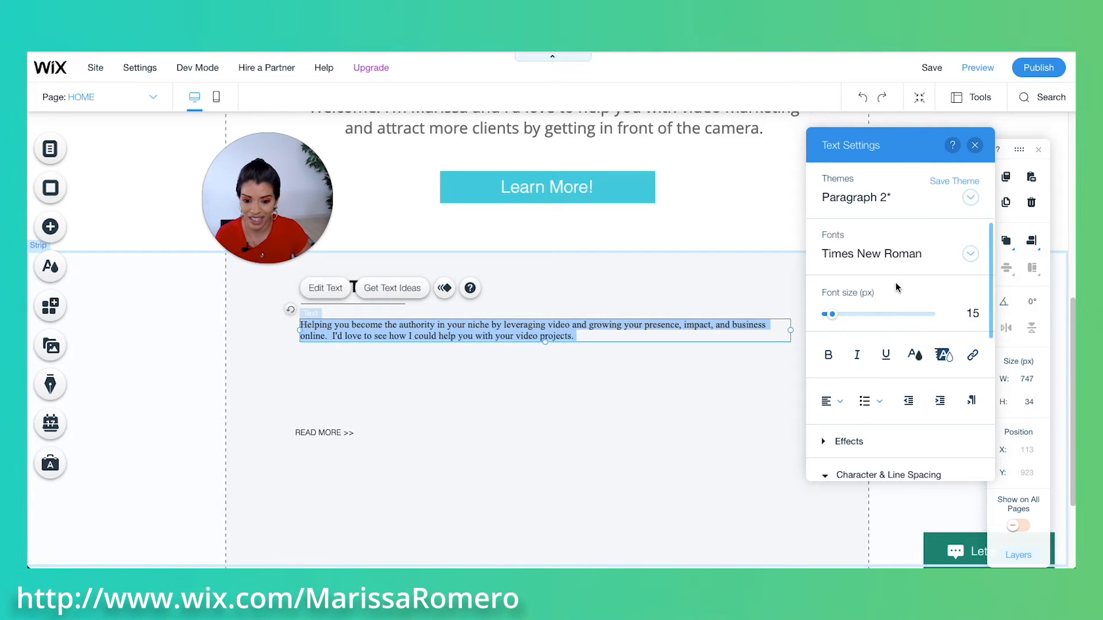
left_click(901, 258)
type("Open Sans")
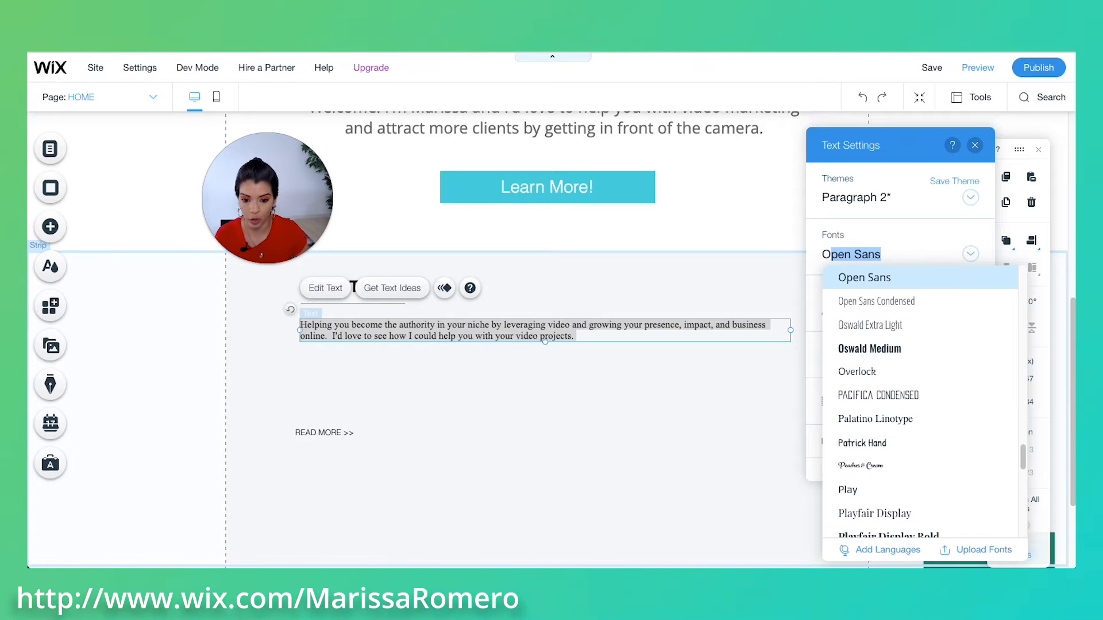
left_click(903, 278)
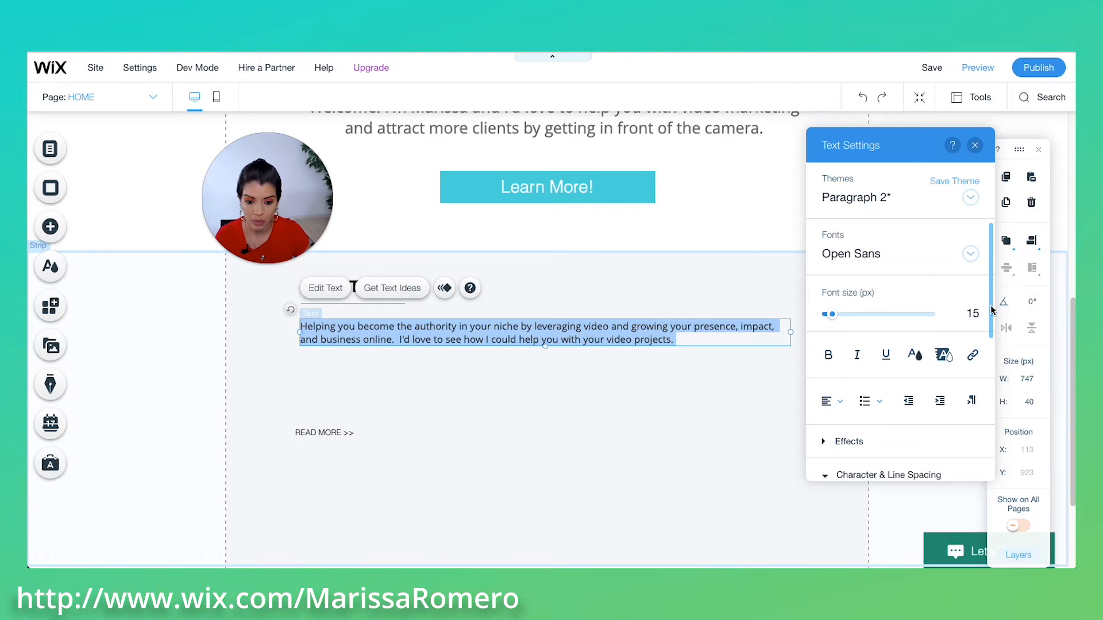
left_click_drag(839, 316, 837, 318)
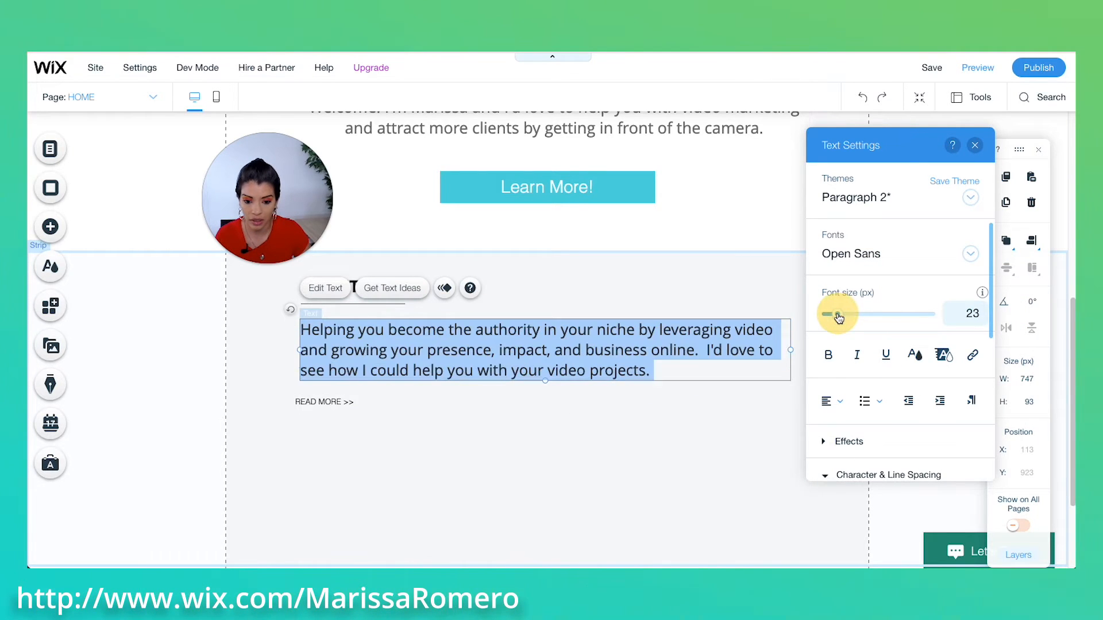
Step: Narrow the paragraph's text box to 297 px wide and finish editing it
left_click_drag(790, 346, 437, 339)
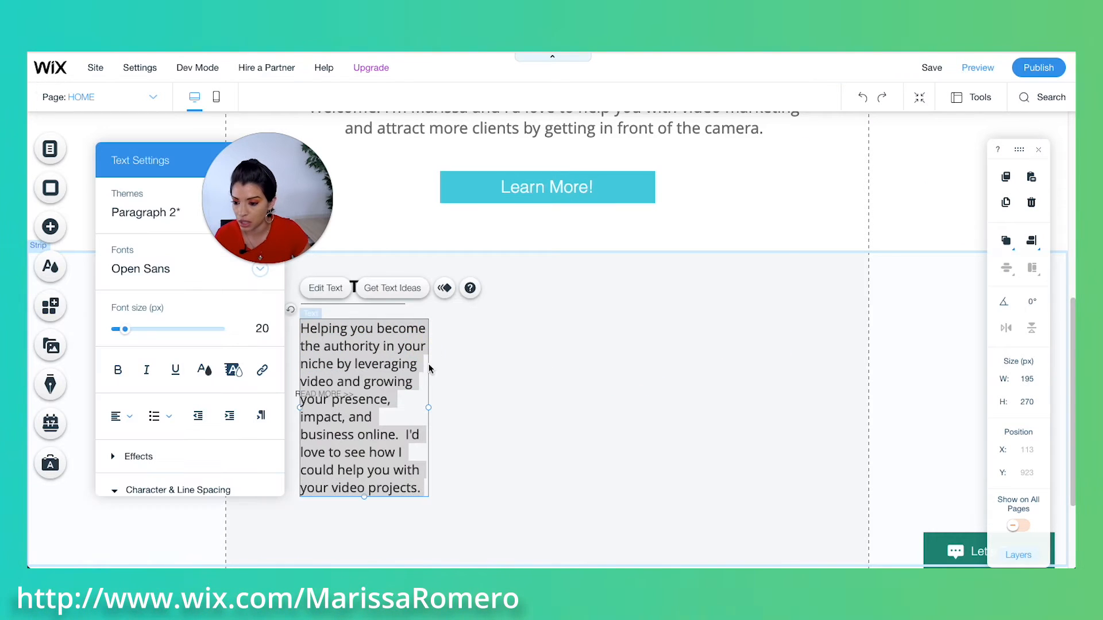
left_click_drag(428, 407, 495, 381)
left_click_drag(362, 347, 439, 348)
left_click(439, 331)
left_click(396, 476)
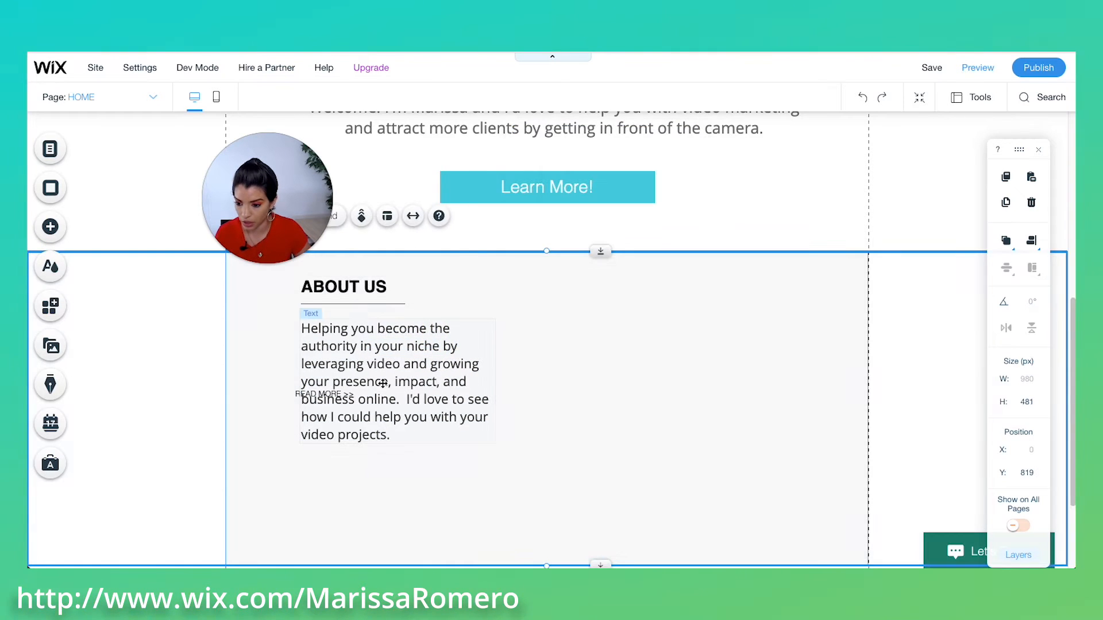
Step: Replace the ABOUT US heading with a title beginning with "My" and color it red
double_click(365, 287)
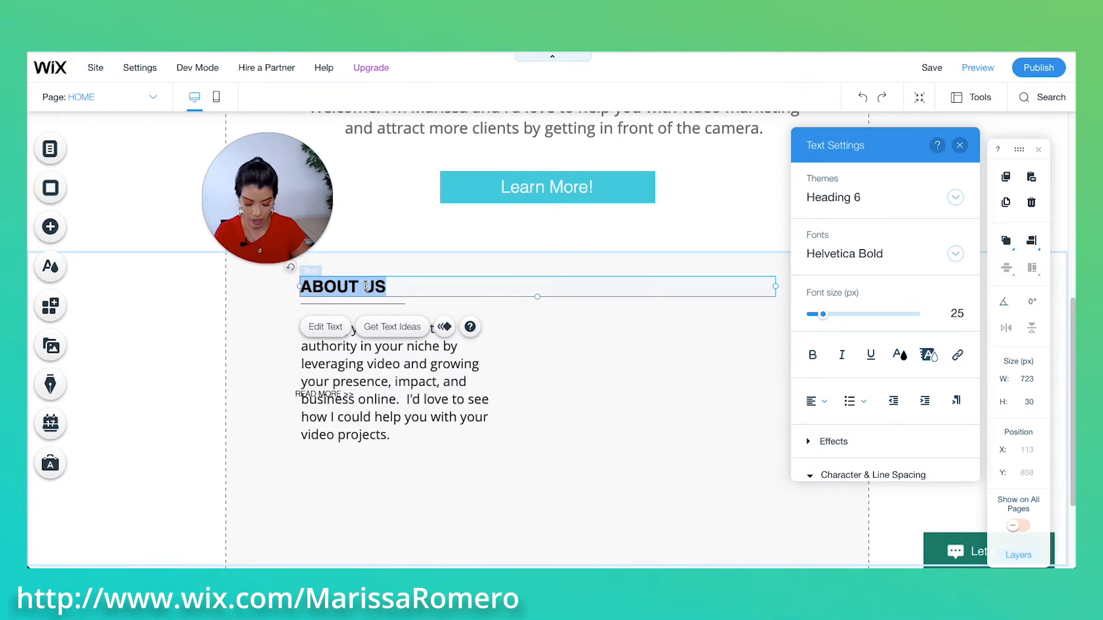
type("m")
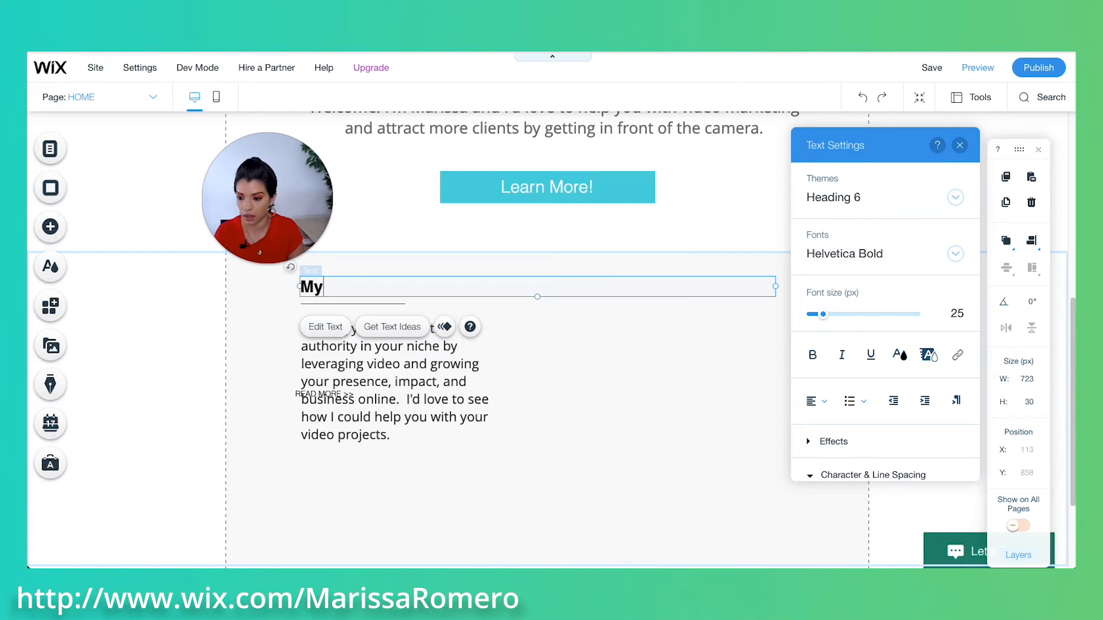
key("super+a")
left_click(900, 356)
left_click(883, 368)
left_click(904, 189)
Step: Move the READ MORE >> link out from behind the paragraph to below it, keeping the paragraph under the heading at X 113, Y 918
left_click(406, 384)
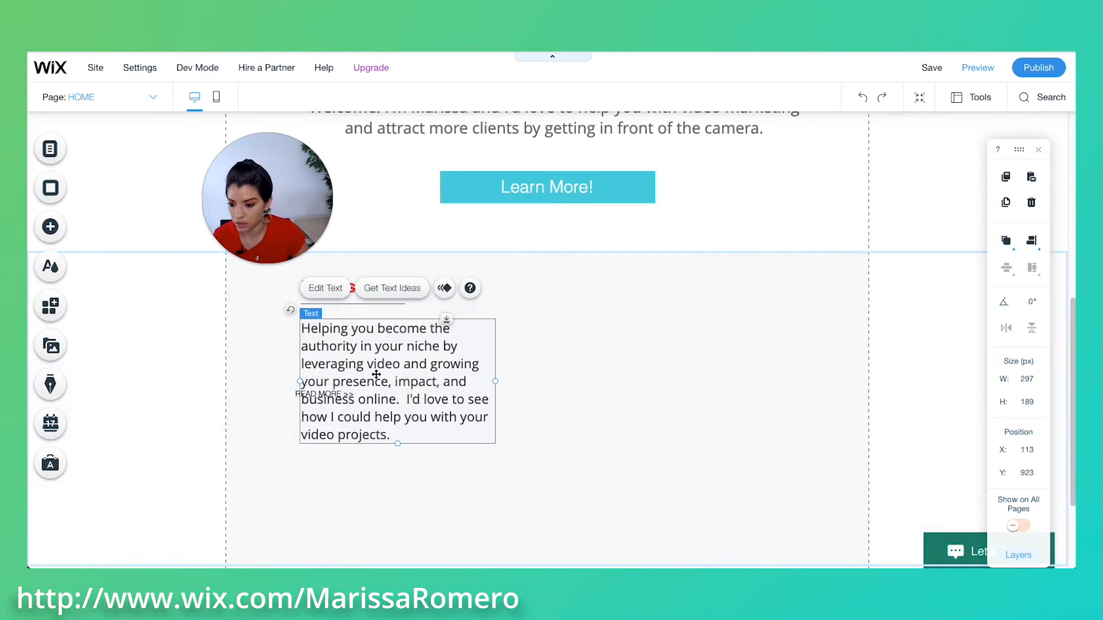
left_click_drag(406, 384, 511, 361)
left_click(313, 395)
left_click_drag(313, 395, 325, 437)
left_click_drag(487, 344, 383, 354)
left_click_drag(312, 441, 319, 451)
Step: Widen the paragraph's text box to 320 px
left_click(605, 348)
left_click(485, 367)
left_click_drag(495, 368, 511, 367)
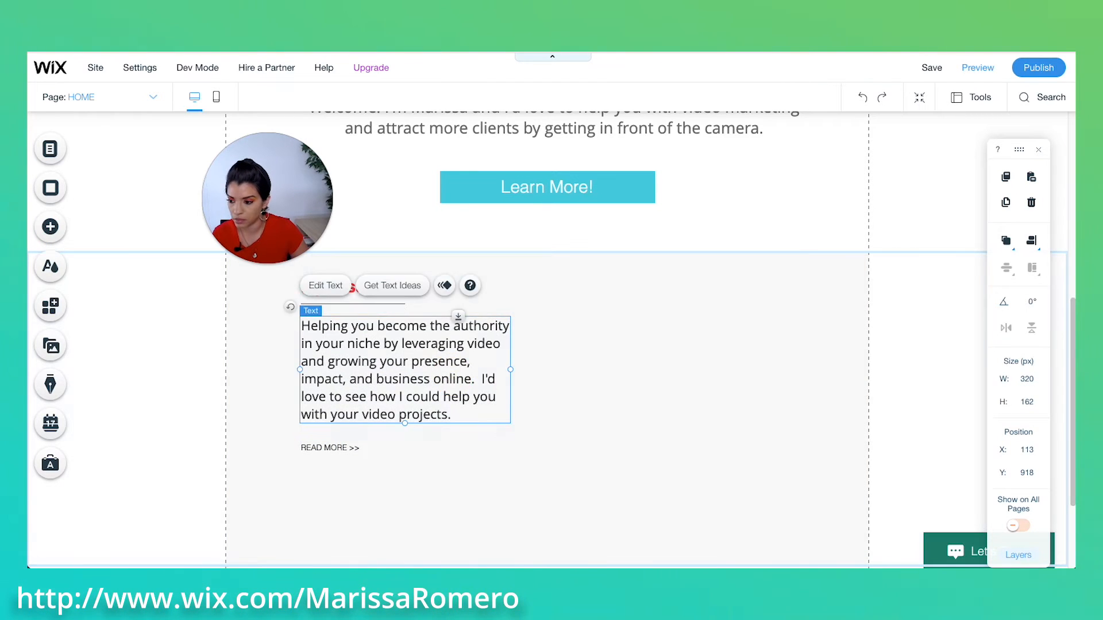
Step: Add the uploaded Site Files photo of the smiling woman behind the camera, shrink it to 370 px wide and place it beside the My Mission text
left_click(79, 291)
left_click(50, 227)
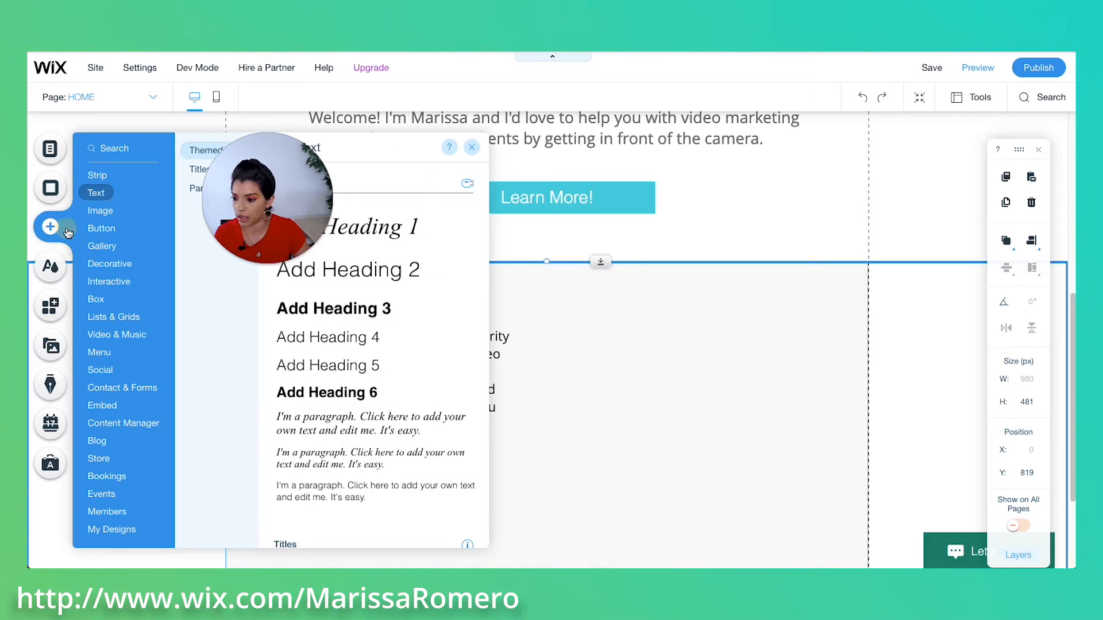
left_click_drag(263, 177, 901, 192)
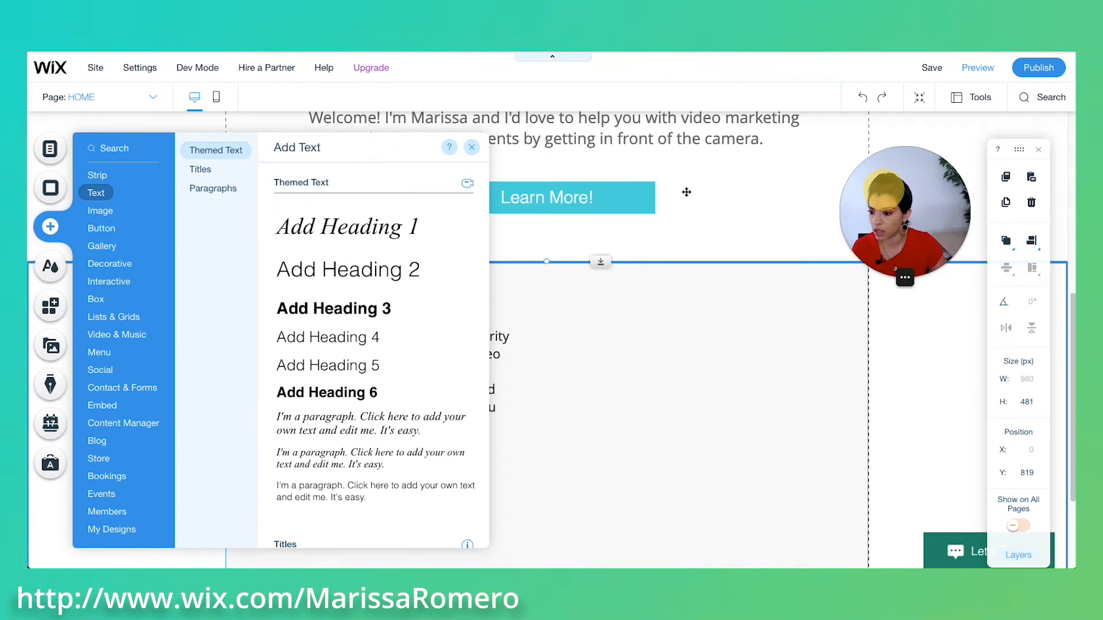
left_click(103, 211)
left_click(396, 224)
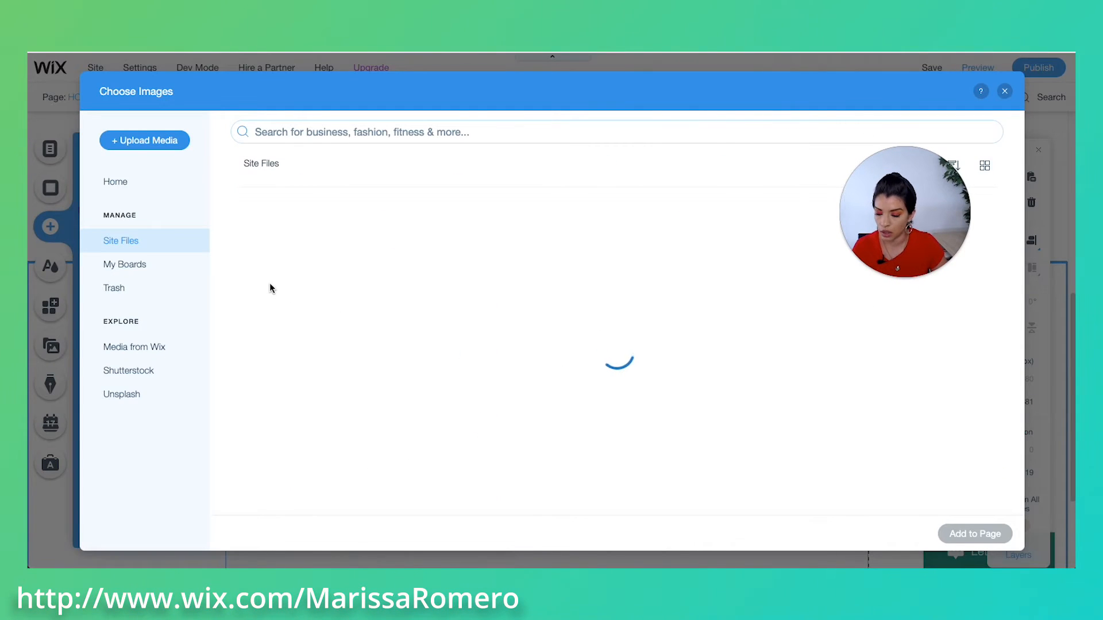
scroll(287, 287, "down", 5)
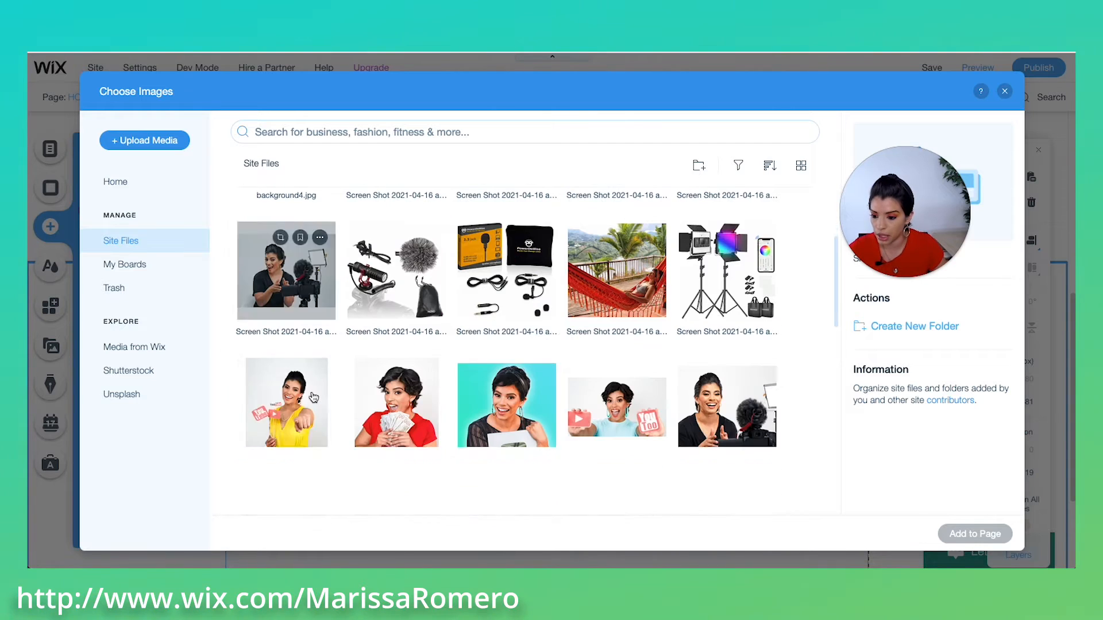
left_click(721, 411)
left_click(993, 536)
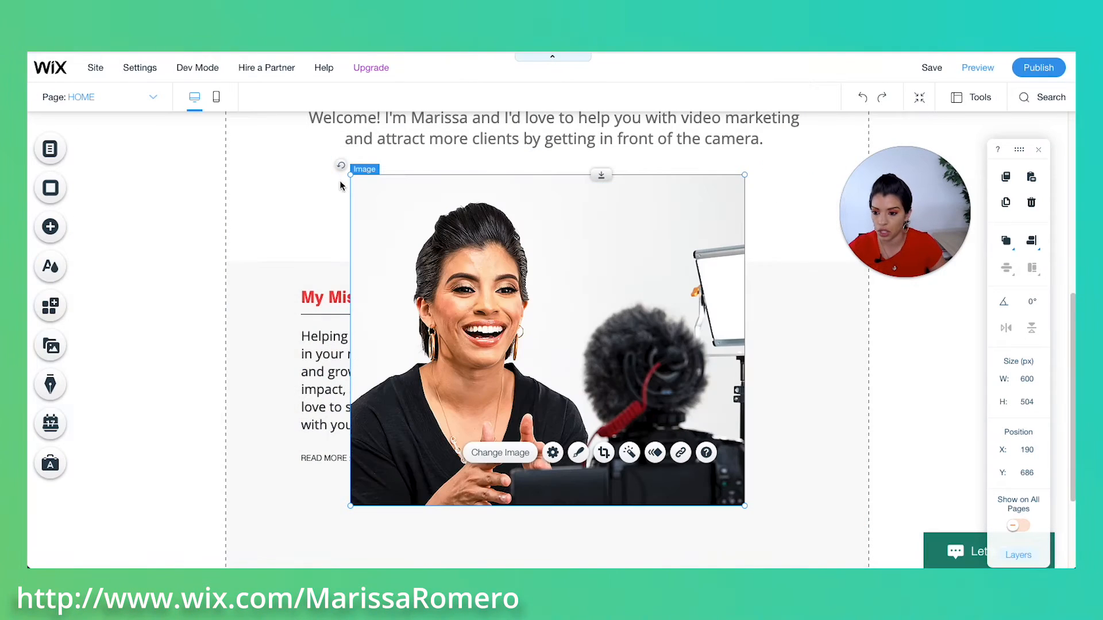
left_click_drag(351, 174, 497, 305)
left_click_drag(632, 402, 705, 393)
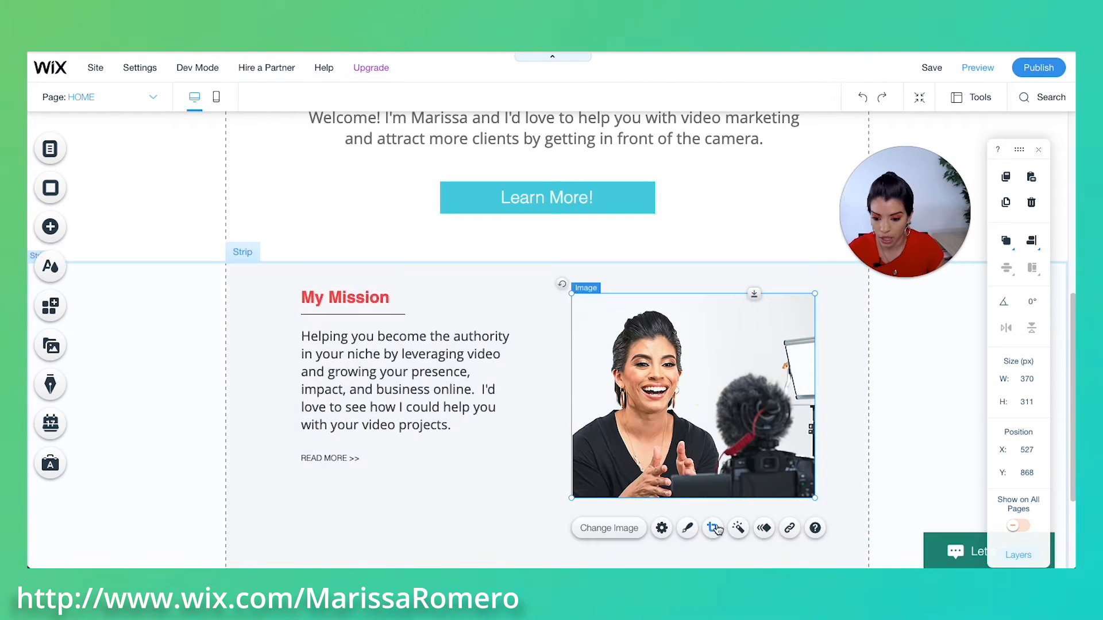
Step: Apply the light bordered themed frame to the My Mission photo, then reposition and slightly enlarge the photo
left_click(687, 528)
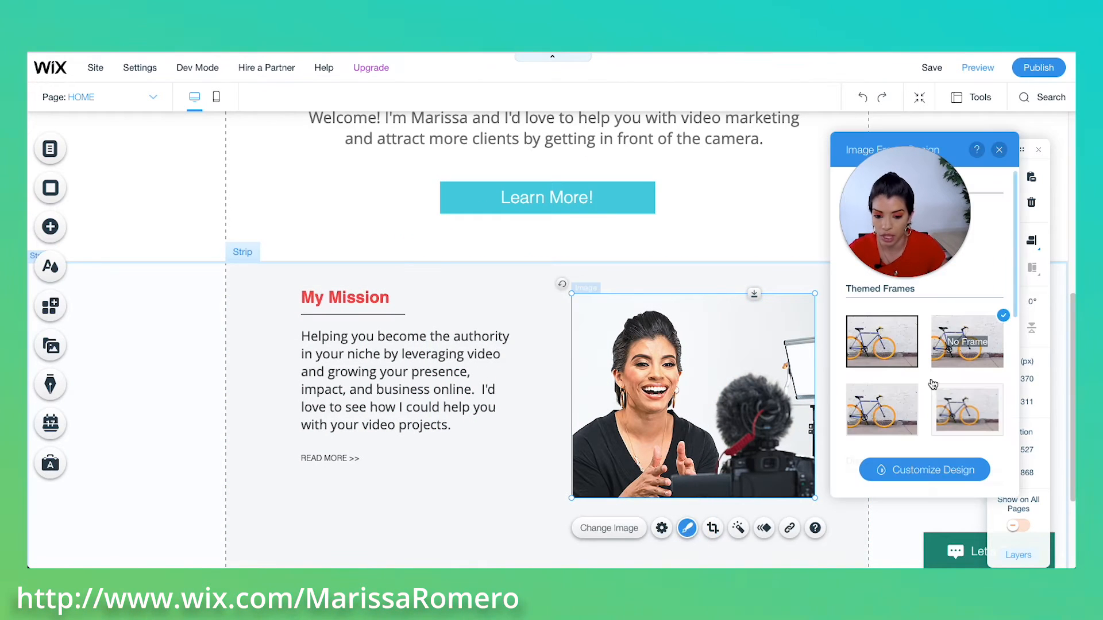
left_click(943, 408)
left_click(876, 472)
left_click(504, 468)
left_click_drag(692, 416, 686, 422)
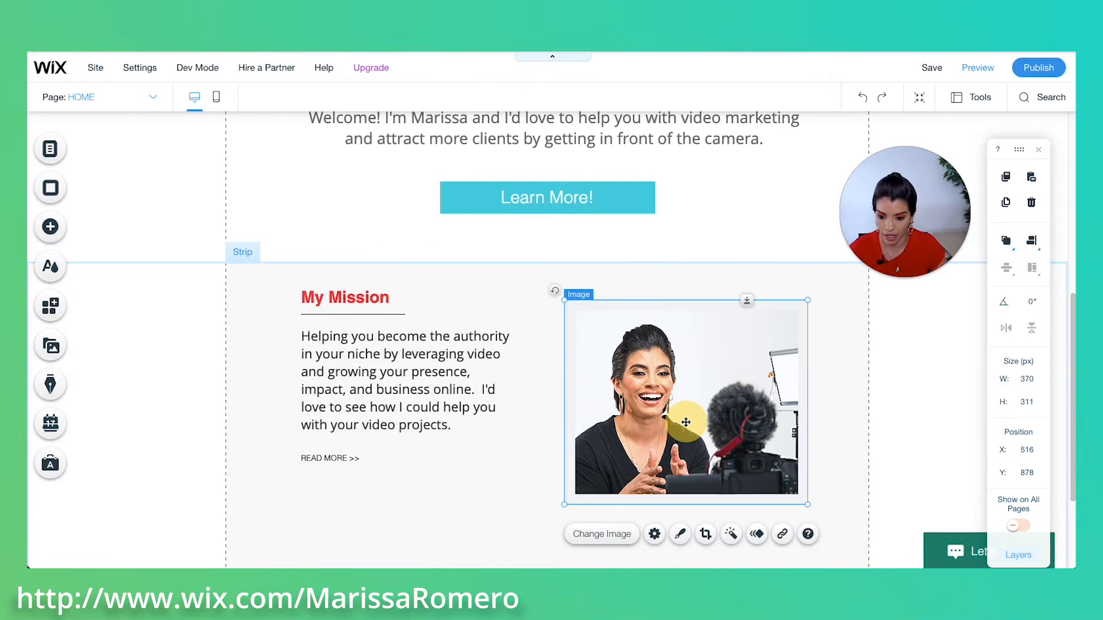
mouse_move(564, 505)
left_mouse_down()
mouse_move(540, 523)
mouse_move(558, 515)
left_mouse_up()
Step: Set the font size of the My Mission paragraph to 17 px
left_click(391, 423)
double_click(441, 424)
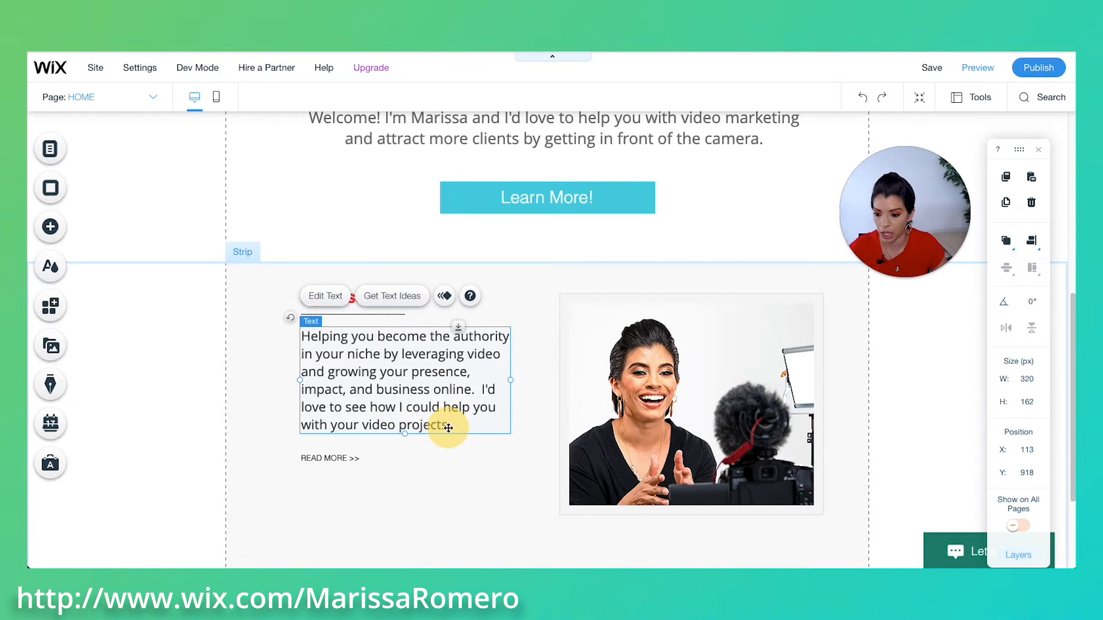
left_click_drag(556, 318, 554, 319)
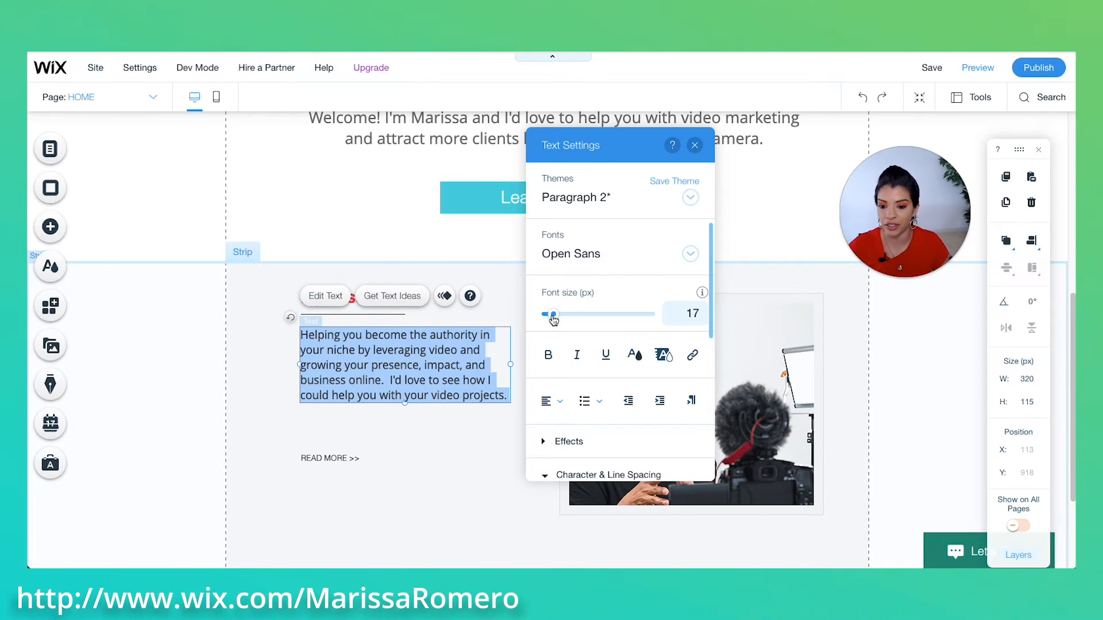
left_click(453, 441)
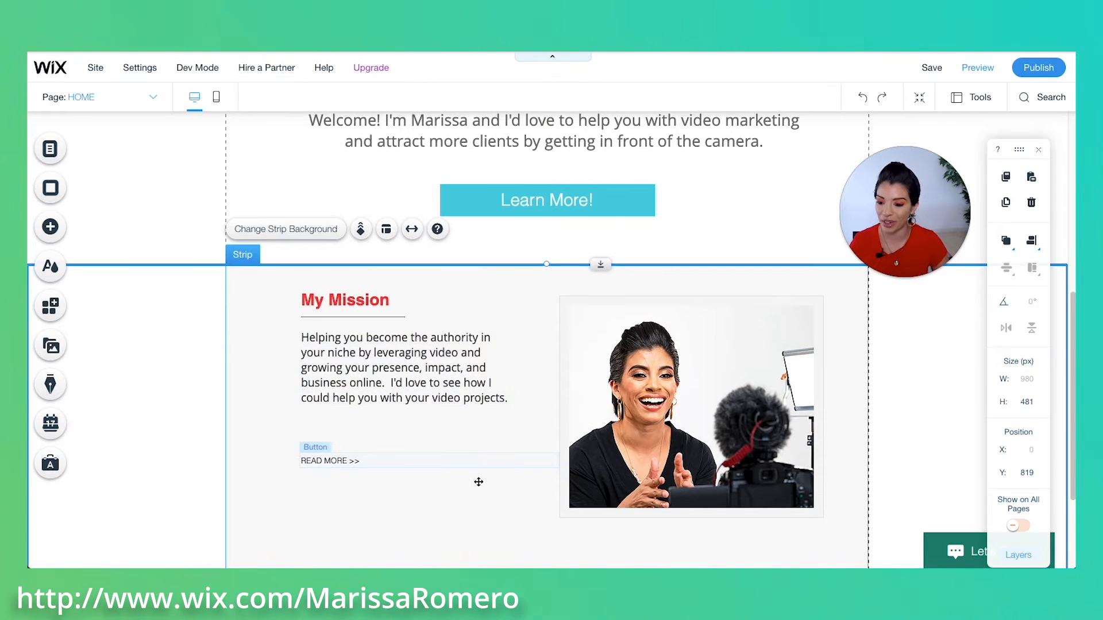
Step: Change the HOME page background to the image background4.jpg from Site Files
scroll(479, 482, "up", 7)
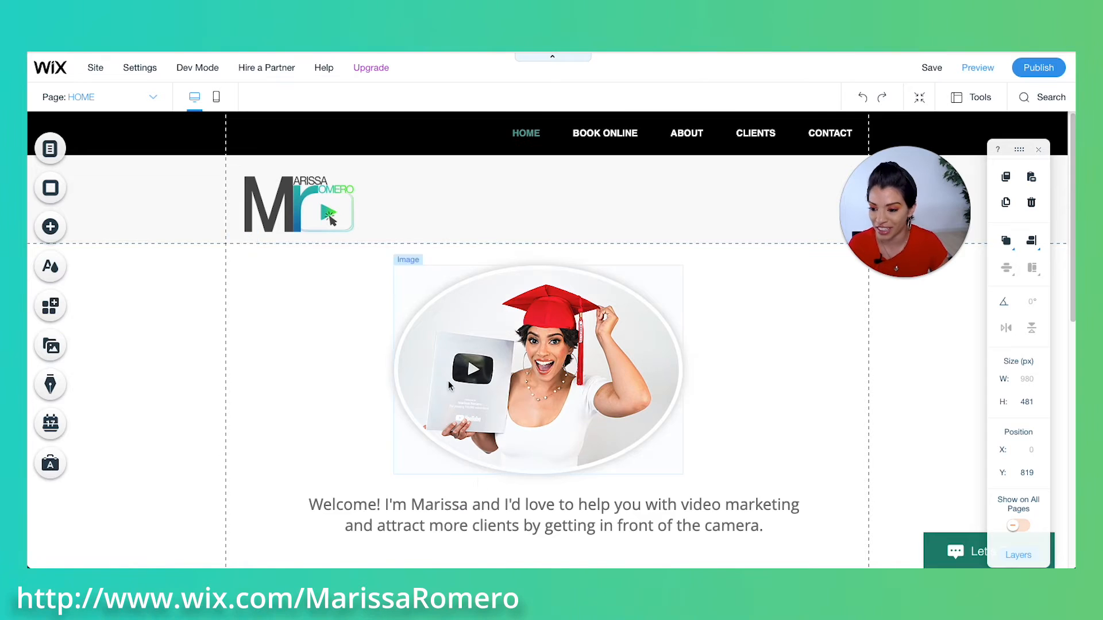
left_click(50, 226)
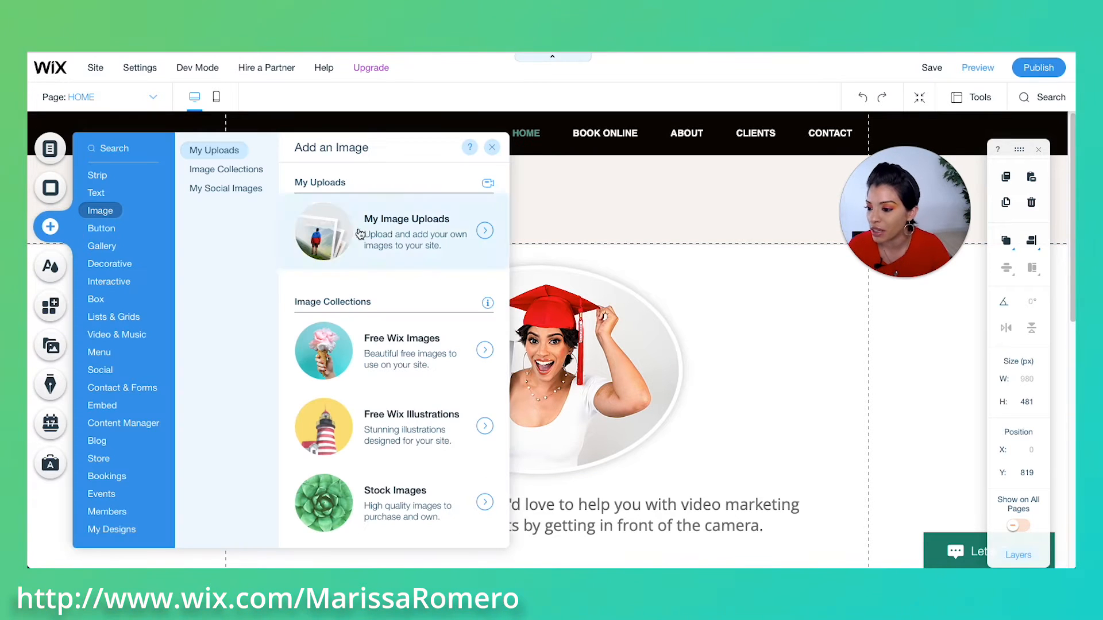
left_click(672, 281)
left_click(309, 314)
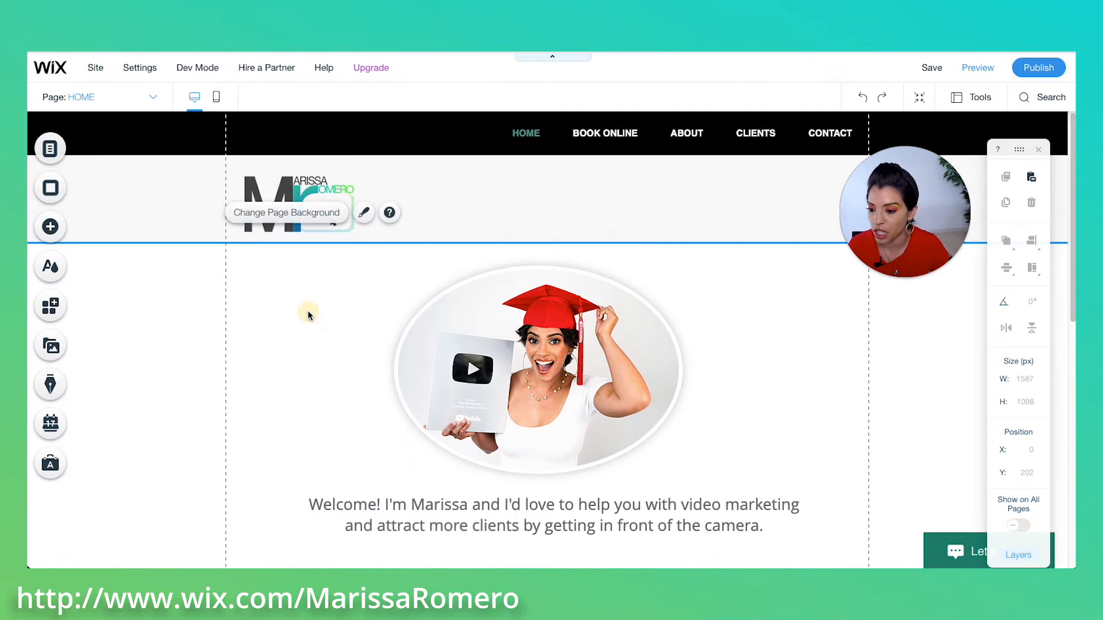
left_click(280, 212)
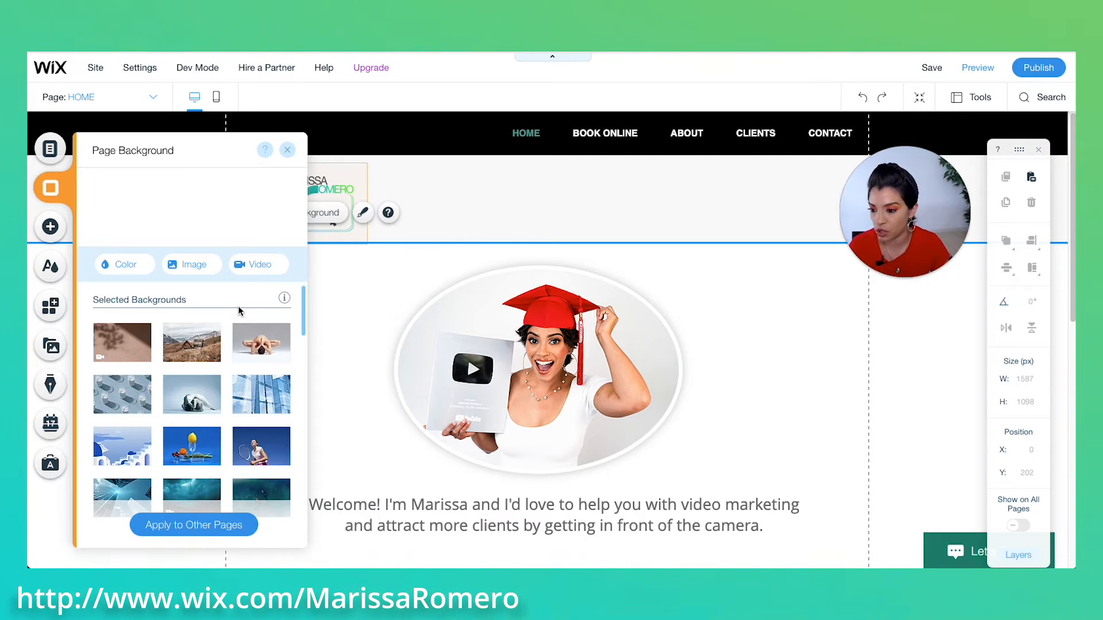
left_click(190, 265)
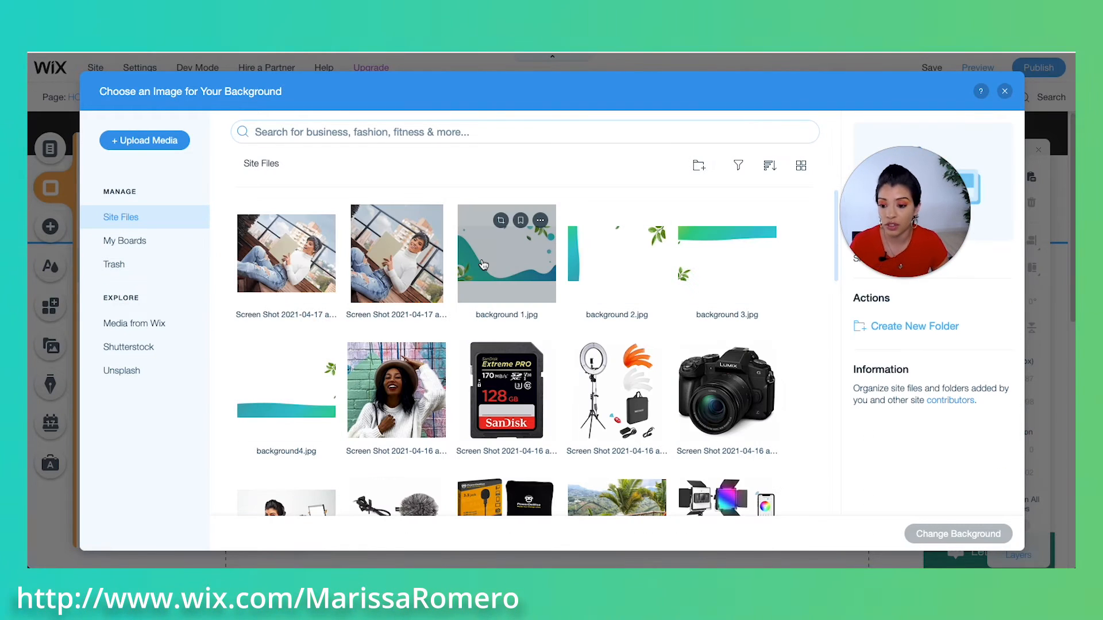
left_click(481, 271)
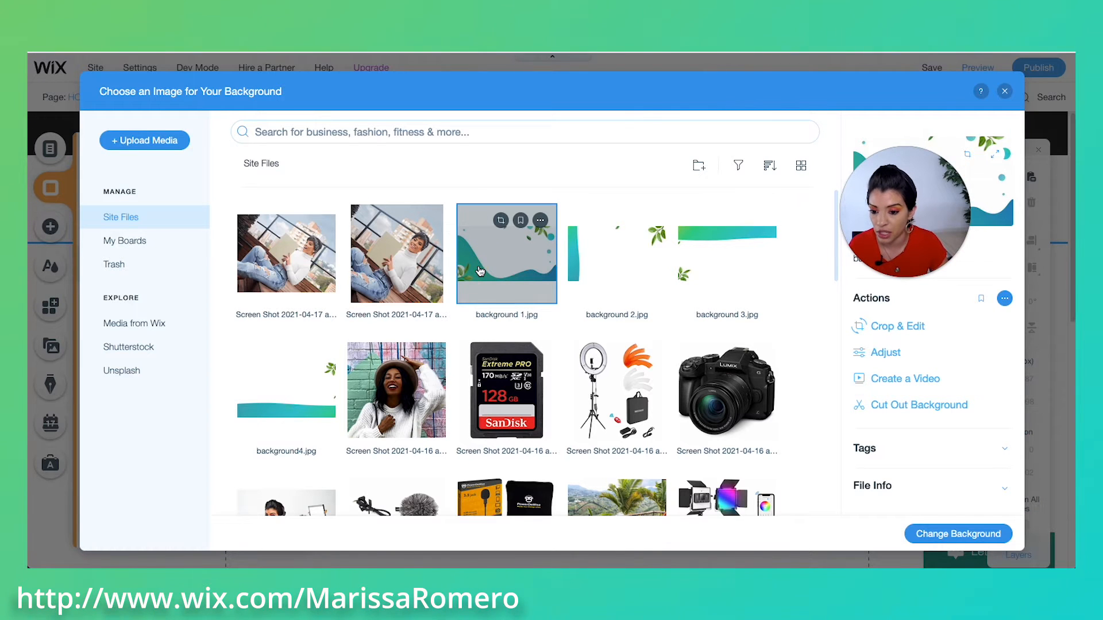
left_click(595, 261)
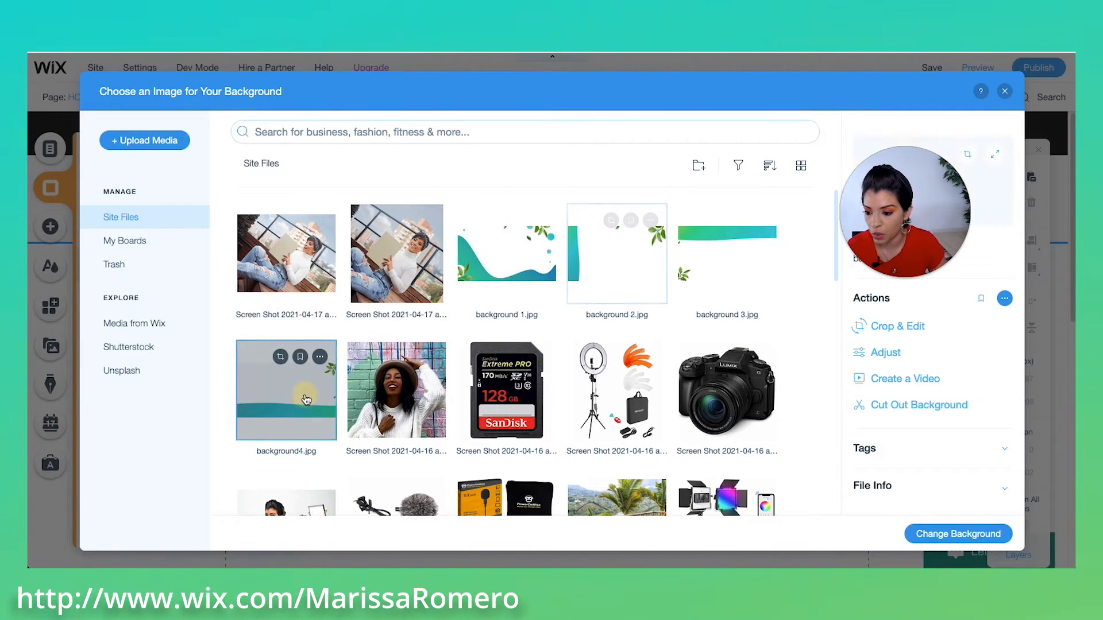
left_click(307, 400)
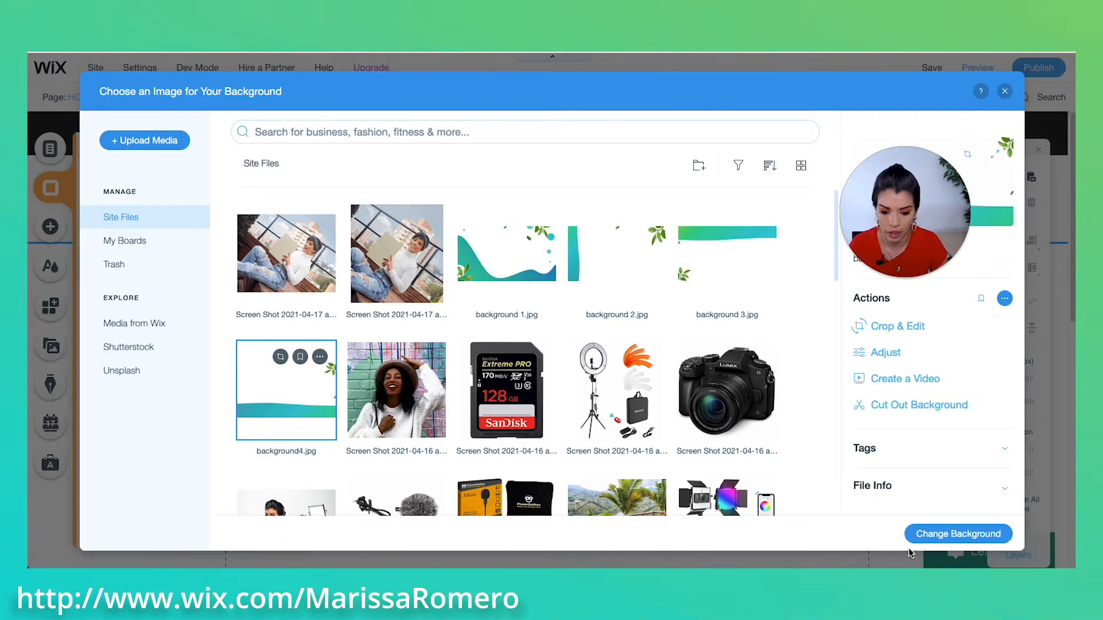
left_click(948, 533)
Step: Examine how the new background looks behind the HOME page's sections and footer, and close the background settings
scroll(550, 439, "down", 5)
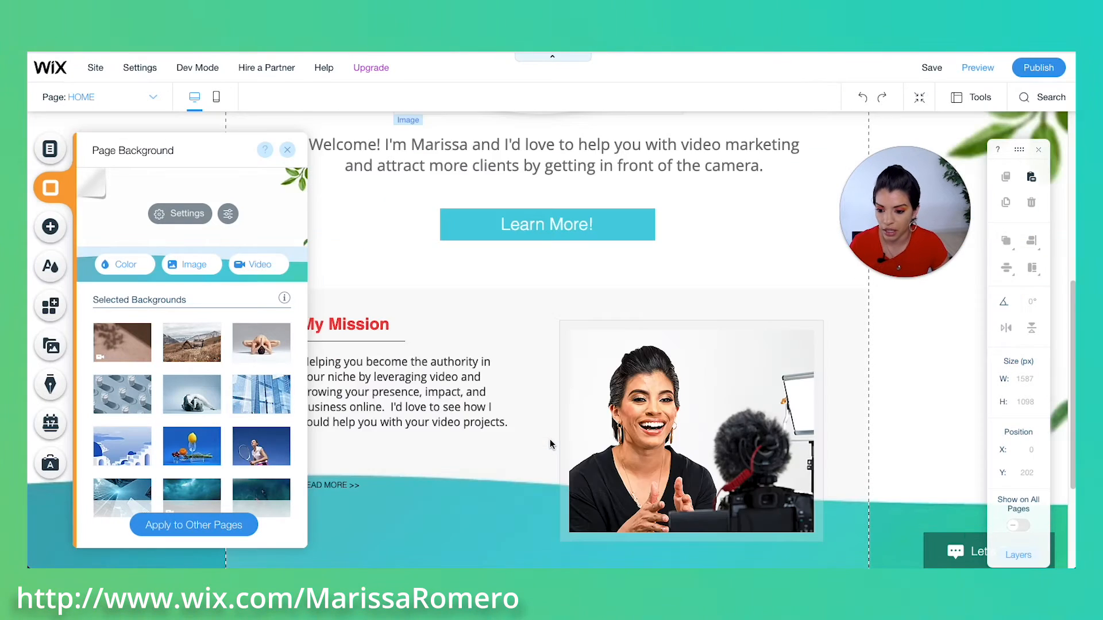
scroll(550, 438, "down", 3)
scroll(550, 439, "up", 10)
scroll(550, 439, "down", 8)
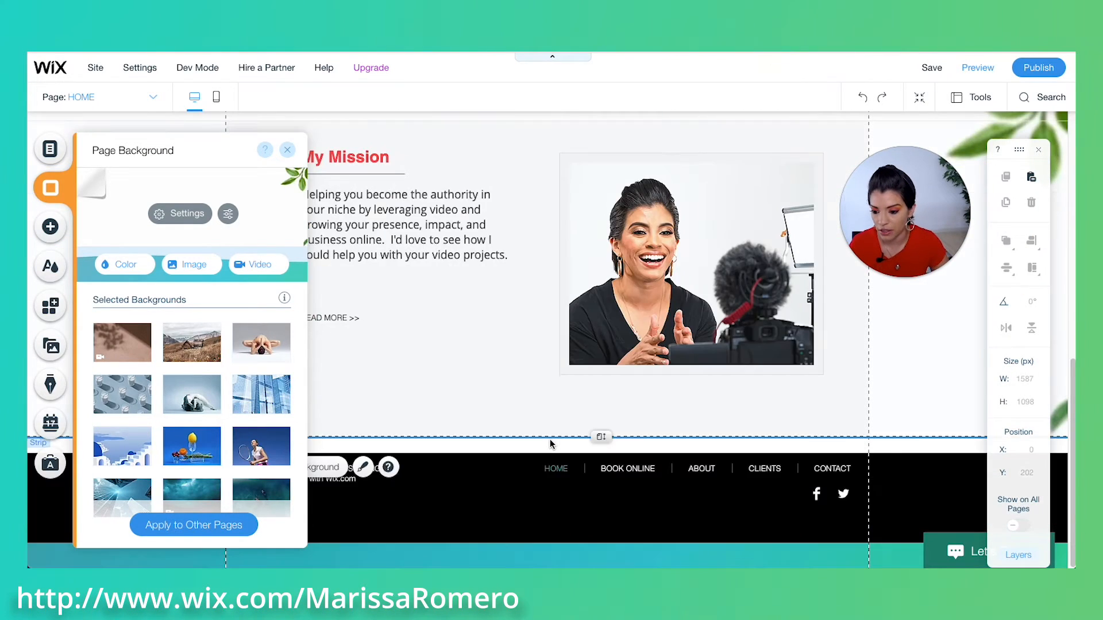
scroll(550, 439, "up", 2)
left_click(287, 150)
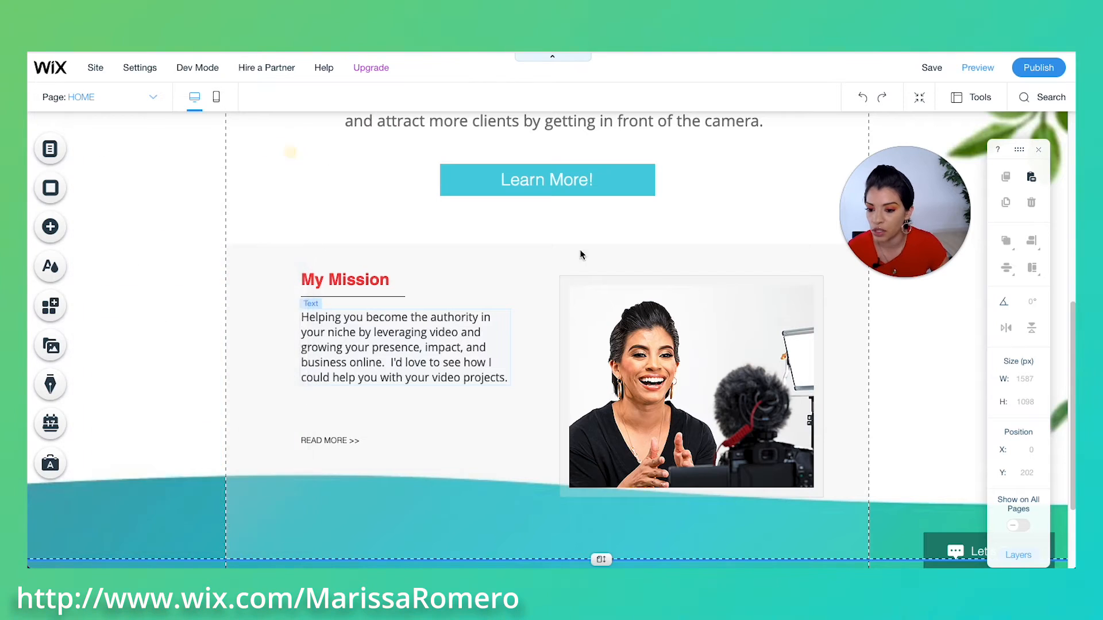
Step: Move the ABOUT page above BOOK ONLINE in the site menu
scroll(510, 460, "up", 7)
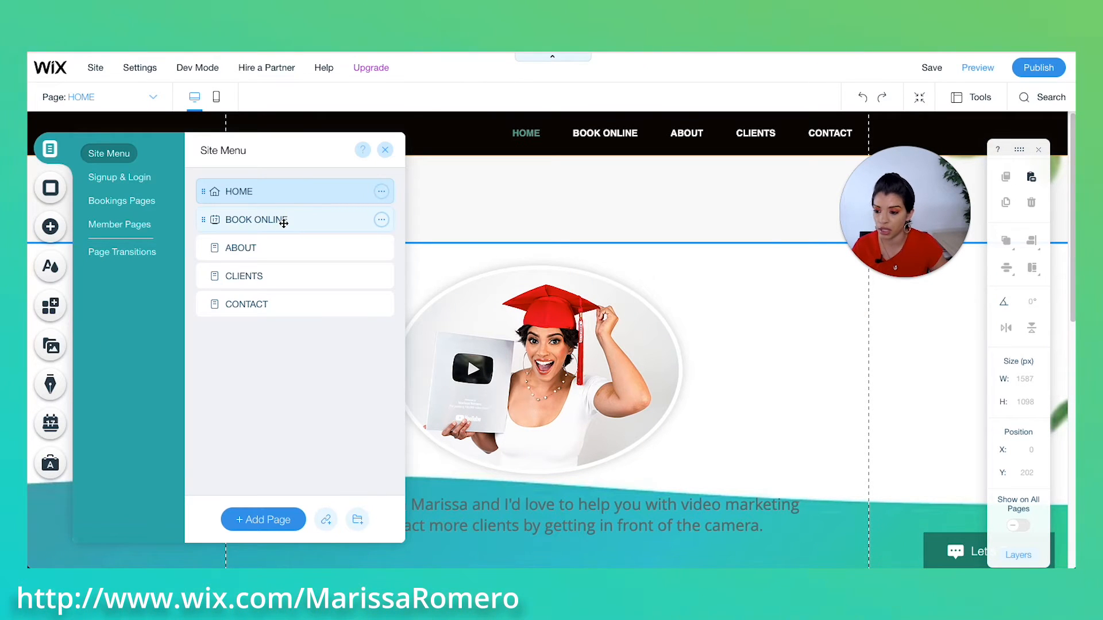
left_click(284, 223)
left_click_drag(274, 246, 296, 219)
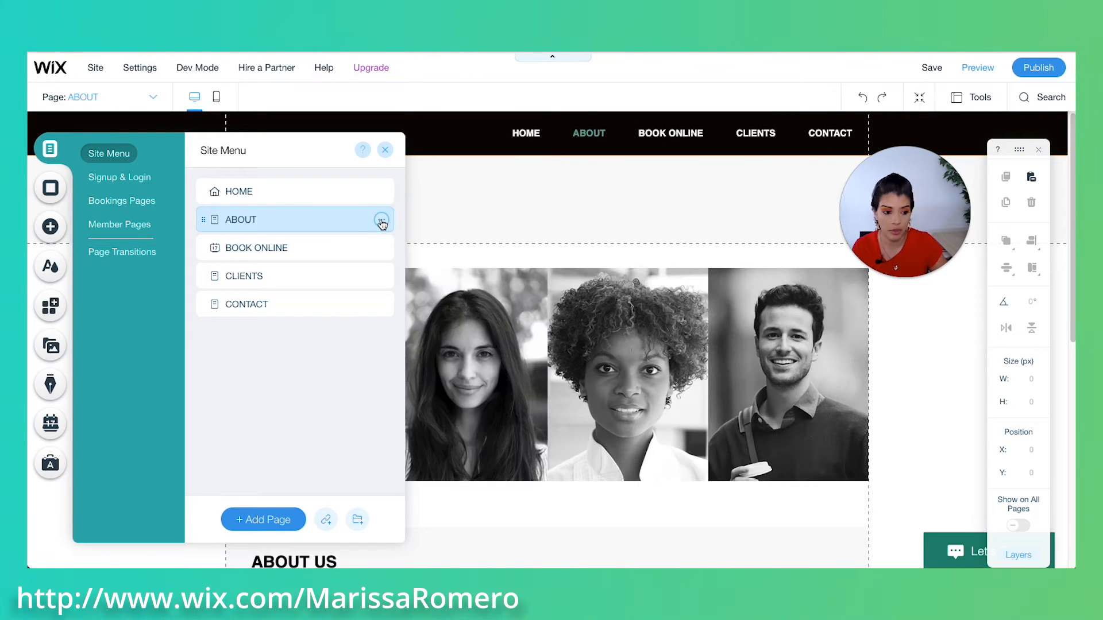
Step: Rename the BOOK ONLINE page to WORK WITH ME
left_click(325, 247)
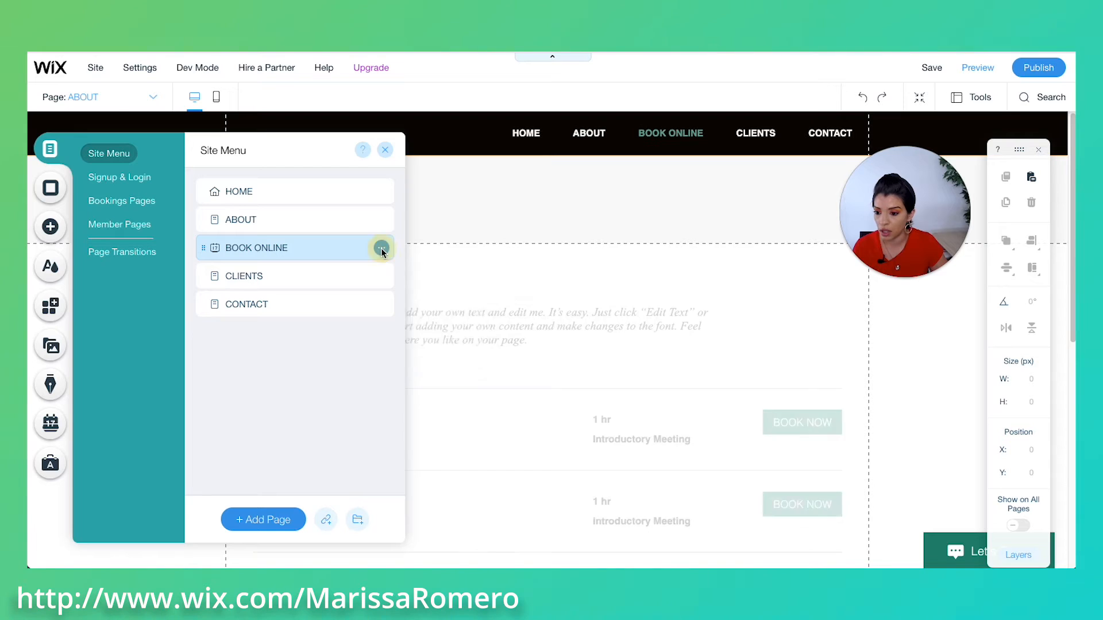
left_click(381, 248)
left_click(418, 296)
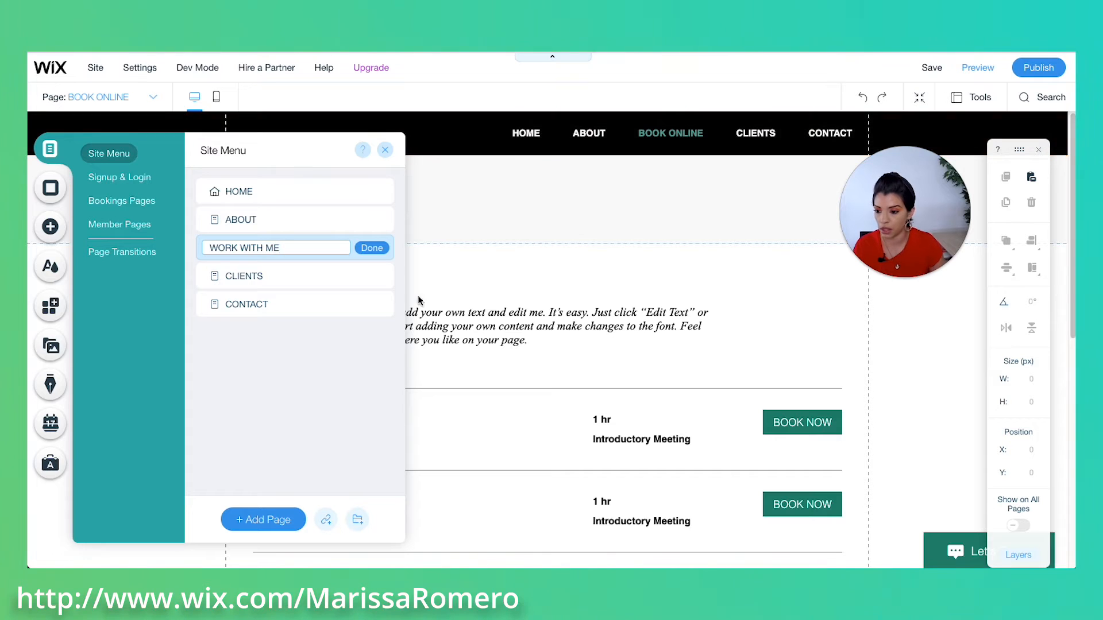
left_click(372, 247)
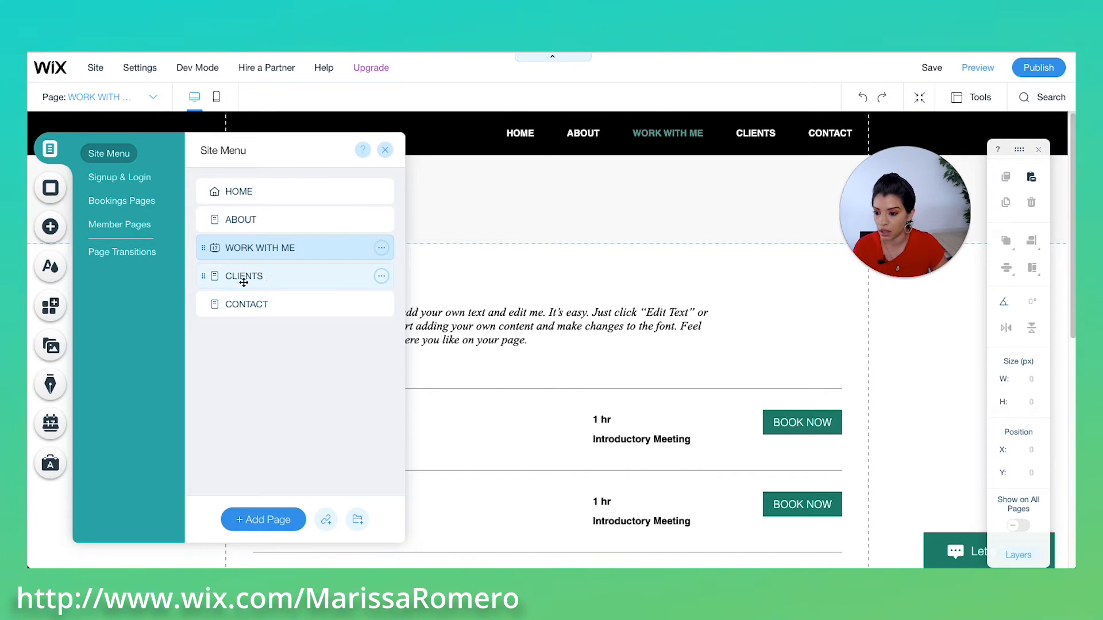
Step: Rename the CLIENTS page to TOOLKIT
left_click(382, 277)
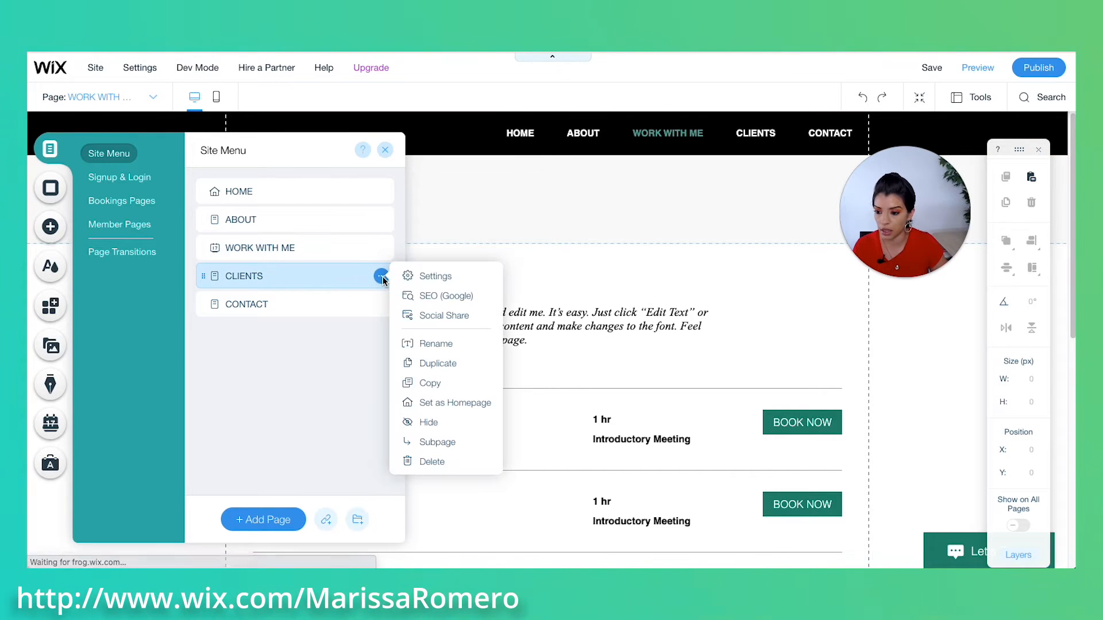
left_click(429, 344)
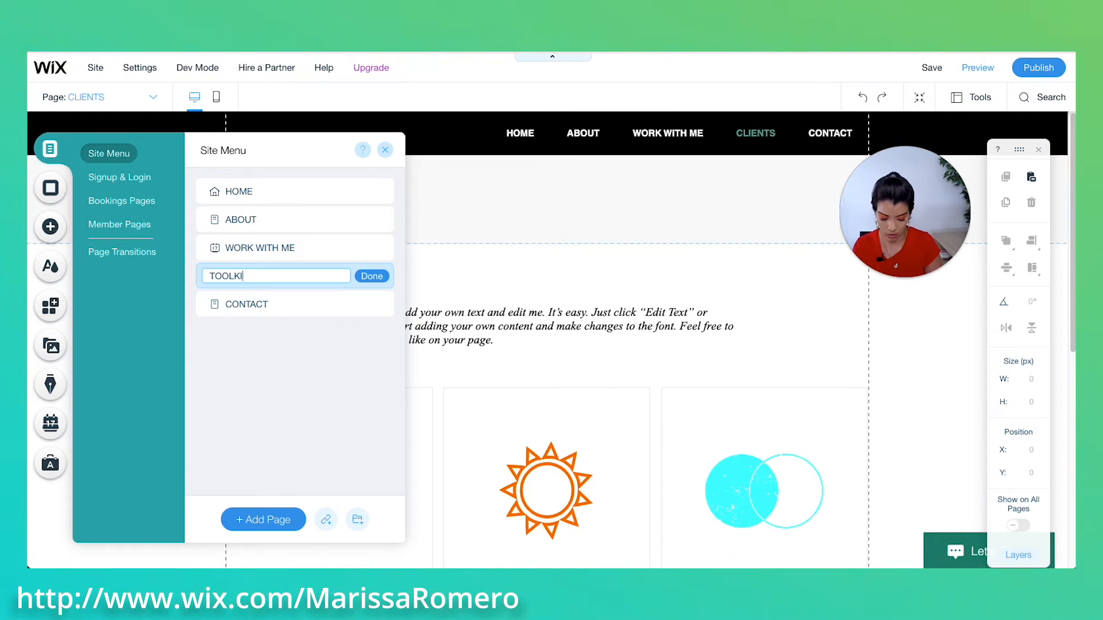
left_click(366, 277)
Step: Rename the CONTACT page to SOCIALS and close the site menu settings
left_click(382, 305)
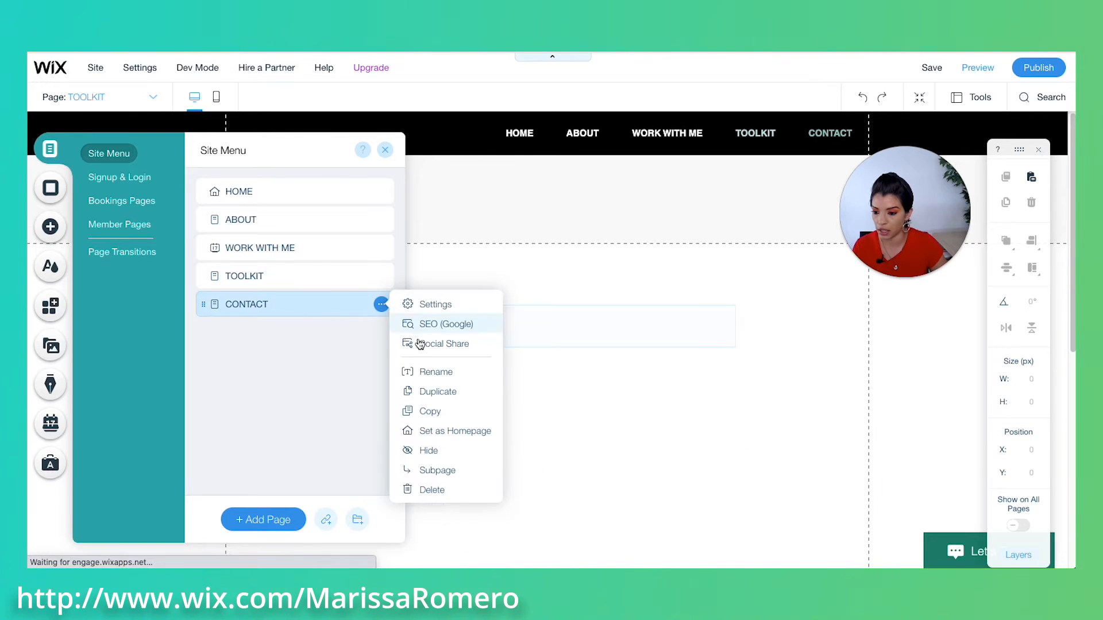
left_click(431, 373)
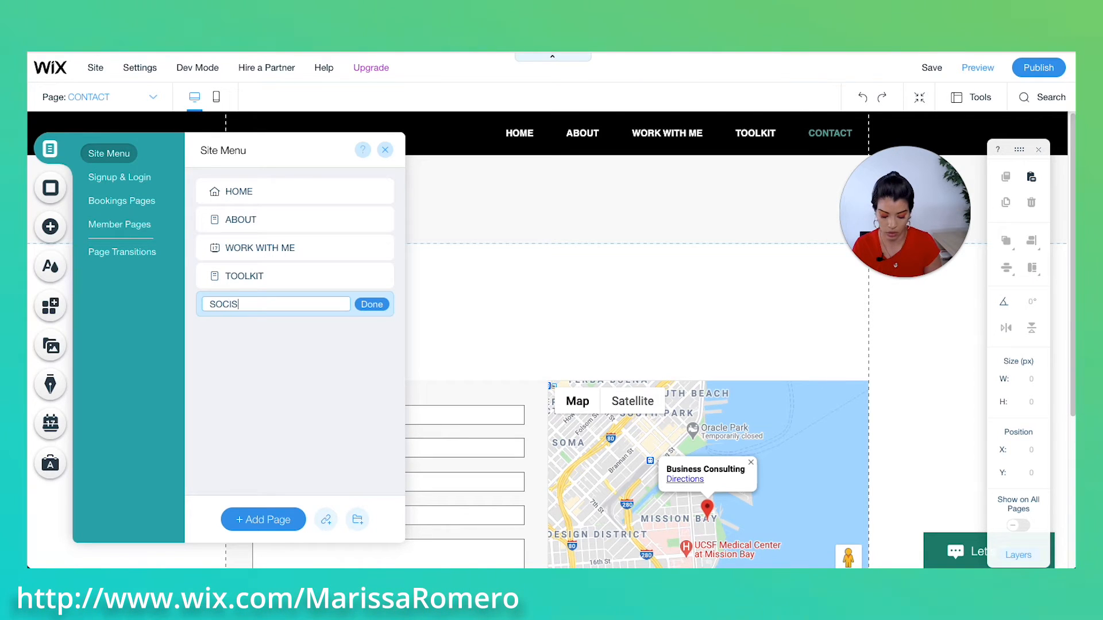
left_click(388, 303)
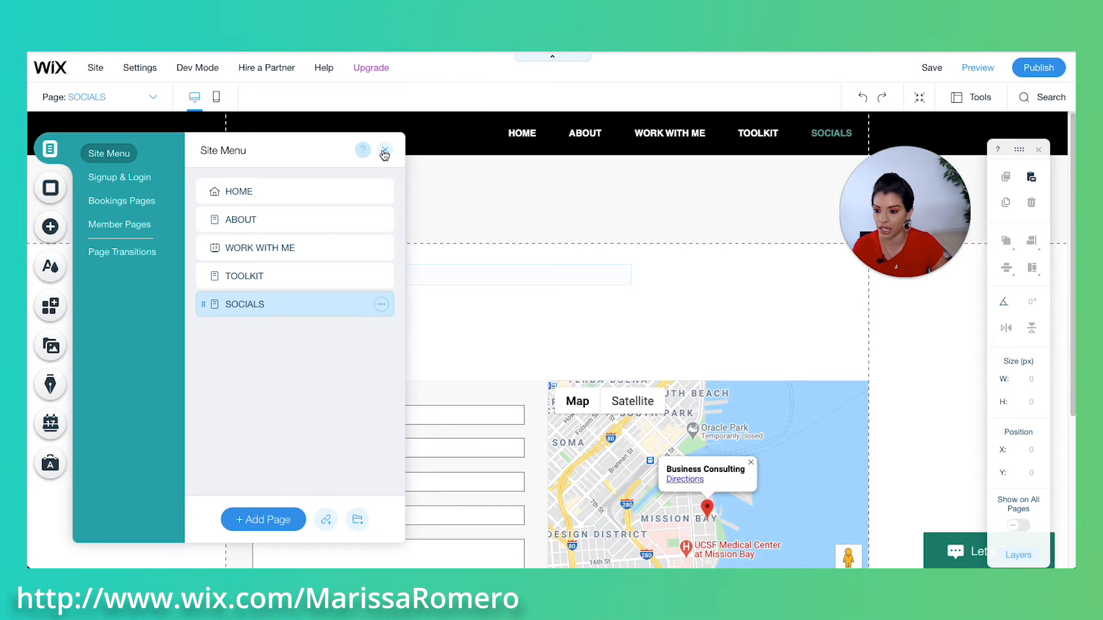
left_click(384, 152)
Step: Switch the editor to the ABOUT page
left_click(581, 135)
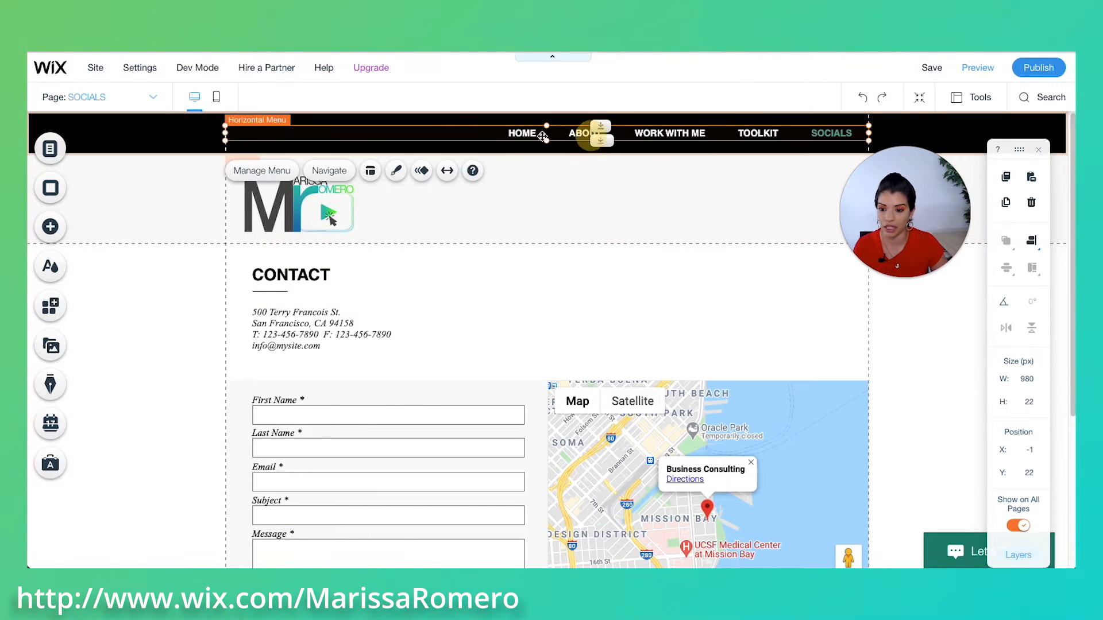
left_click(102, 97)
left_click(69, 145)
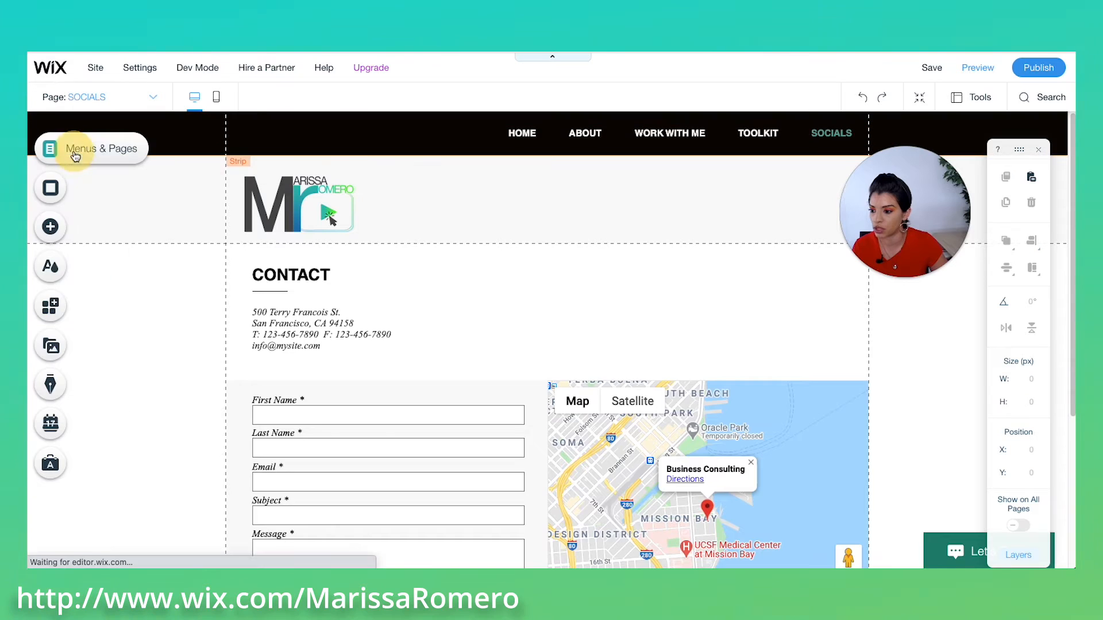
left_click(103, 99)
left_click(88, 168)
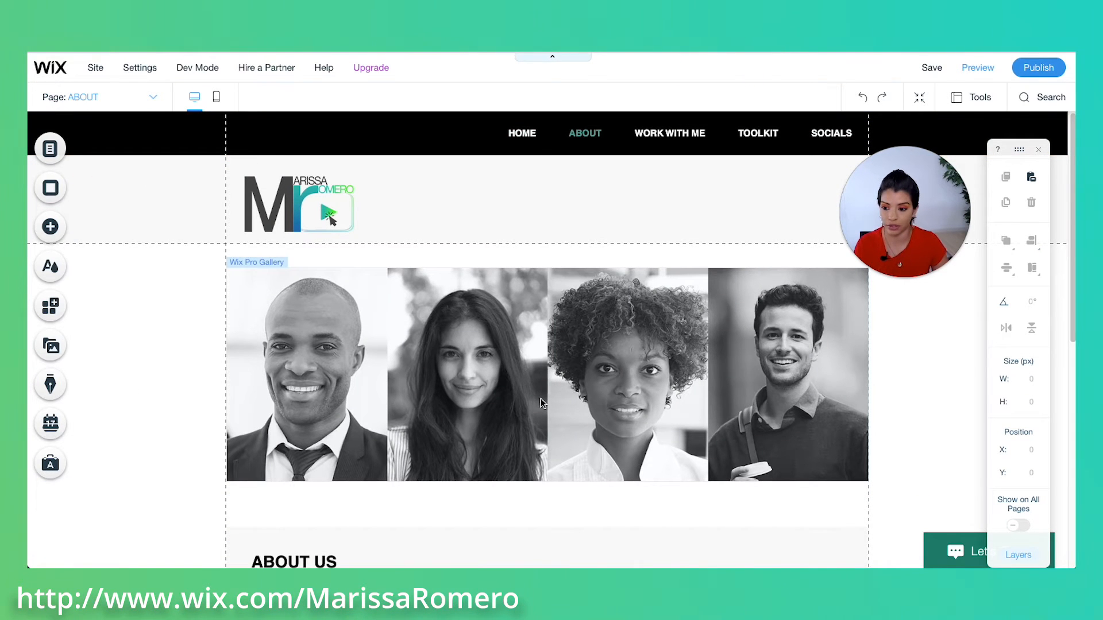
Step: Delete the three leftover template elements beneath the ABOUT US section
left_click(456, 371)
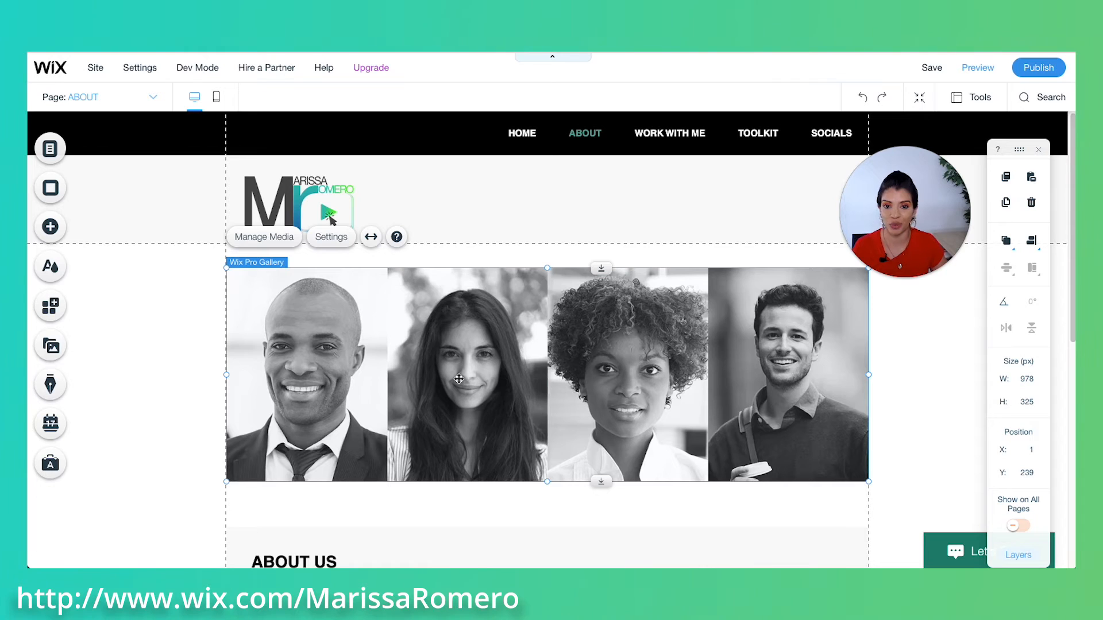
scroll(457, 379, "down", 5)
left_click(386, 482)
key("Delete")
left_click(313, 428)
key("Delete")
left_click(273, 447)
key("Delete")
Step: Close up the empty space beneath the ABOUT US section and change its heading to ABOUT ME
scroll(373, 460, "down", 3)
left_click(537, 436)
left_click_drag(598, 436, 578, 326)
left_click(325, 247)
left_click(333, 247)
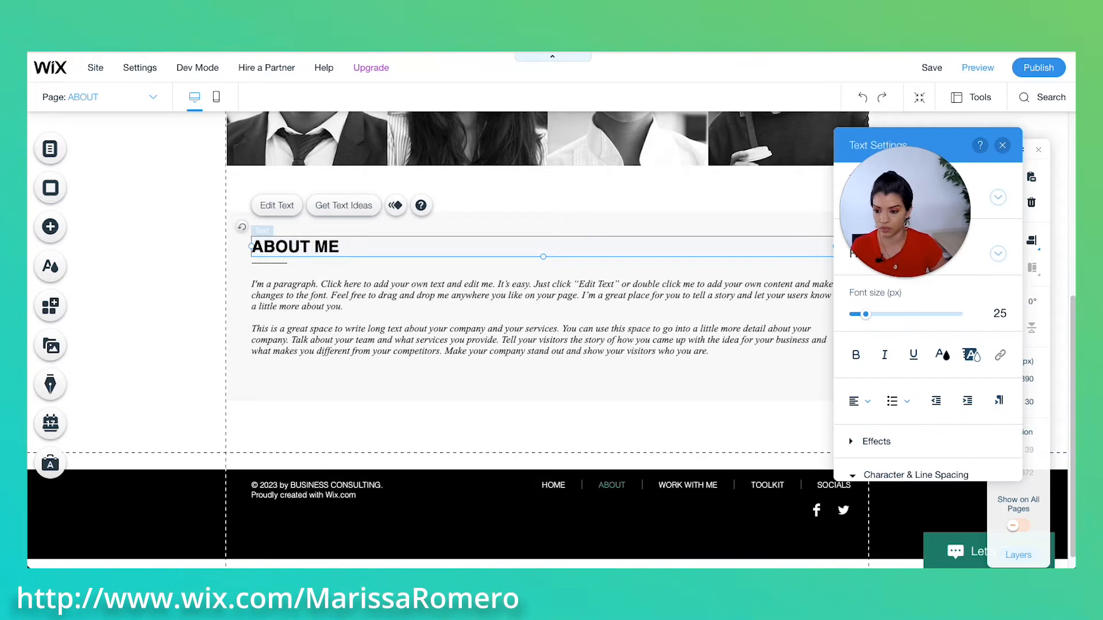
Step: Replace the placeholder paragraphs under ABOUT ME with the bio beginning "I am a YouTuber, Search Engine Optimization (SEO) growth and video marketing expert"
left_click(359, 298)
double_click(359, 298)
key("ctrl+a")
type("I am a YouTuber, Search Engine Optimization (SEO) growth and video marketing expert with over 165,000 subscribers and a multiple 6-figure business who helps go-getters build, grow, and scale their brand and business by leveraging video.  Have you heard?!  Viewers retain 95% of the information when they consume it in the form of video compared to when they read it in the form of text. When previous clients have said to me, \"I'm too shy to get in front of the camera.\"  My response is typically, \"Are you too shy to make money?\" If you're having trouble establishing your voice online with video....  Oh GOOD....that's my specialty and I'm ready to help!")
Step: Format the whole bio text as non-italic Open Sans at 18 px in gray #747474
key("ctrl+a")
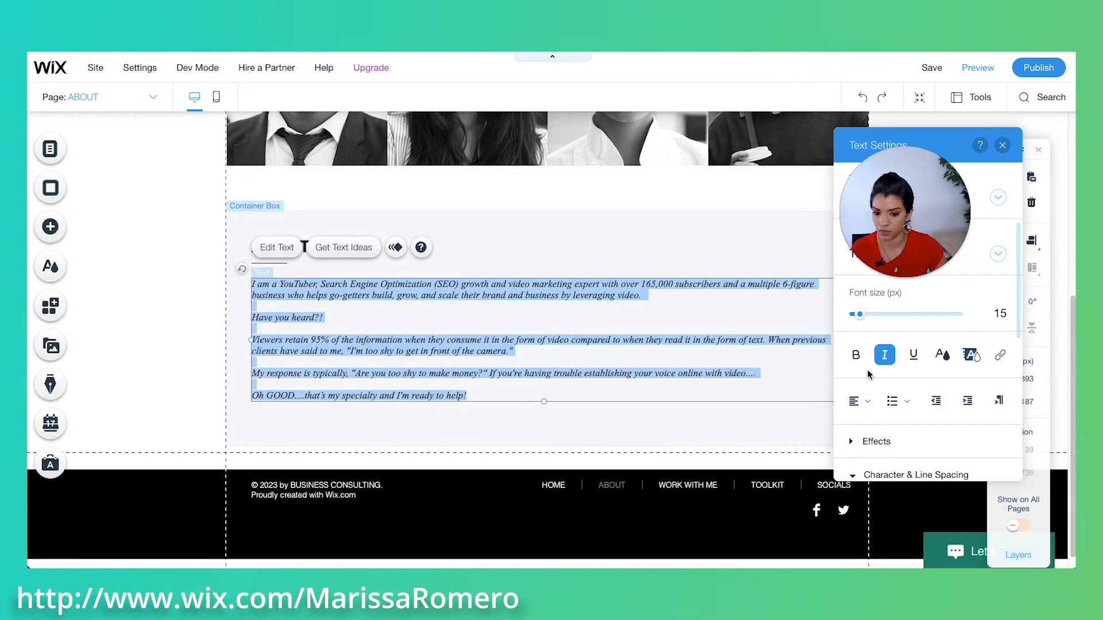
left_click(885, 354)
left_click_drag(860, 314, 874, 317)
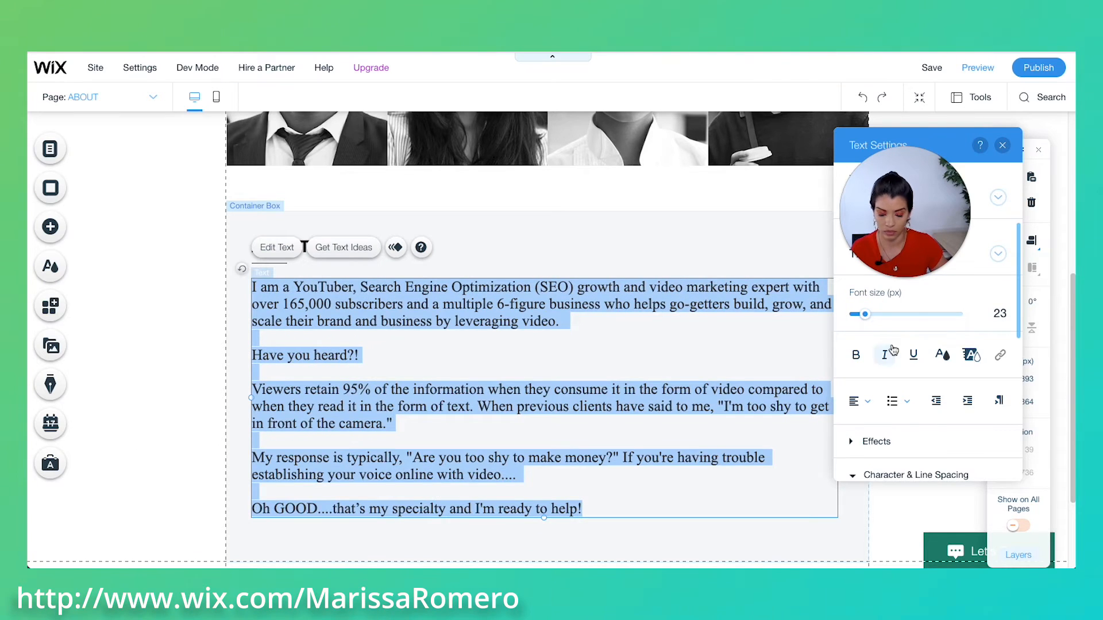
left_click(942, 355)
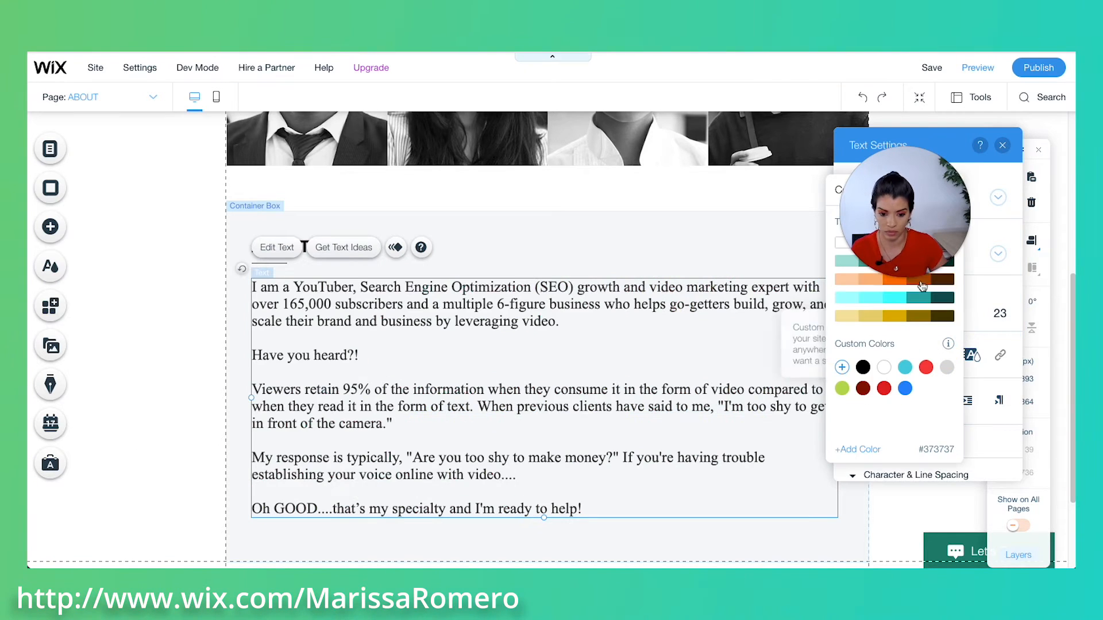
left_click(716, 432)
left_click(891, 256)
scroll(892, 276, "up", 8)
left_click(908, 280)
left_click_drag(865, 314, 857, 315)
left_click(942, 354)
left_click(900, 247)
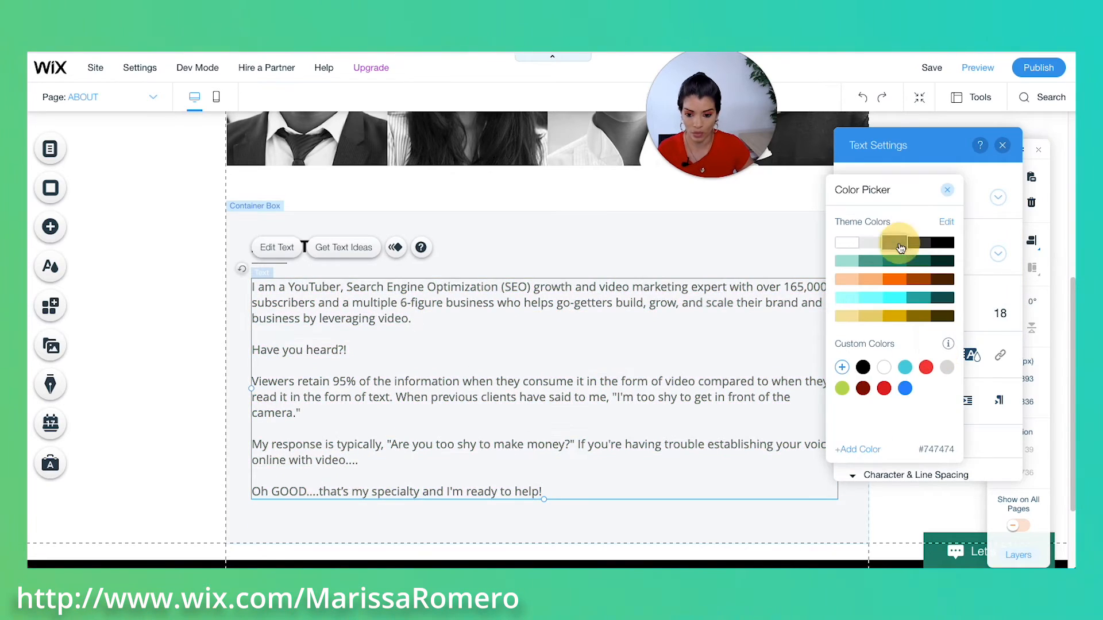
left_click(517, 414)
Step: Delete the gallery of four black-and-white portraits above the ABOUT ME section
scroll(535, 390, "down", 2)
scroll(556, 346, "up", 6)
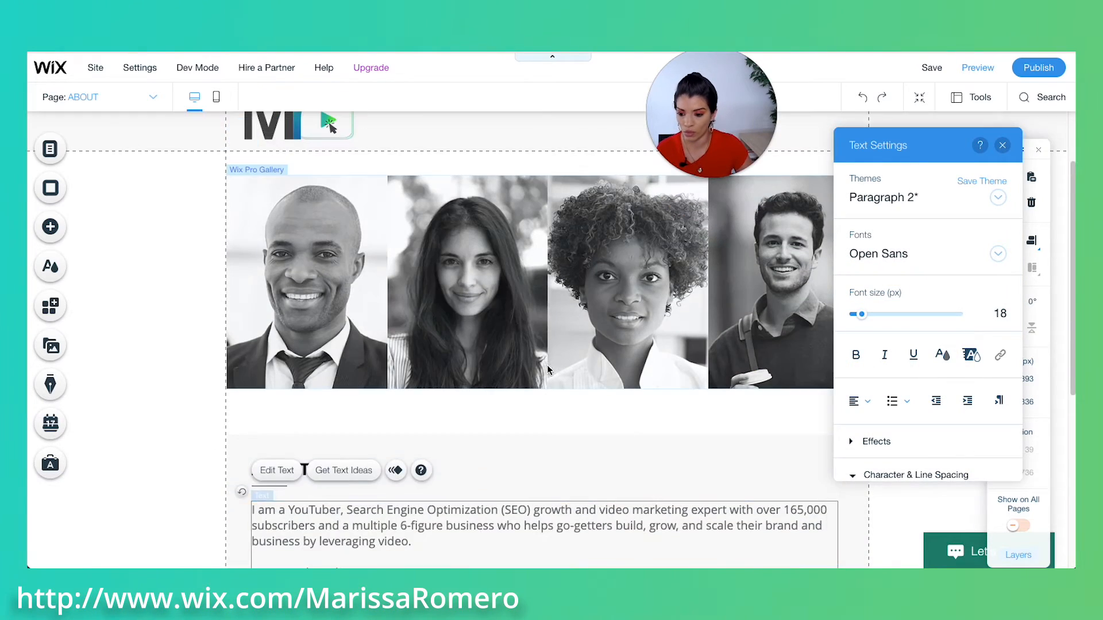
left_click(595, 326)
key("Delete")
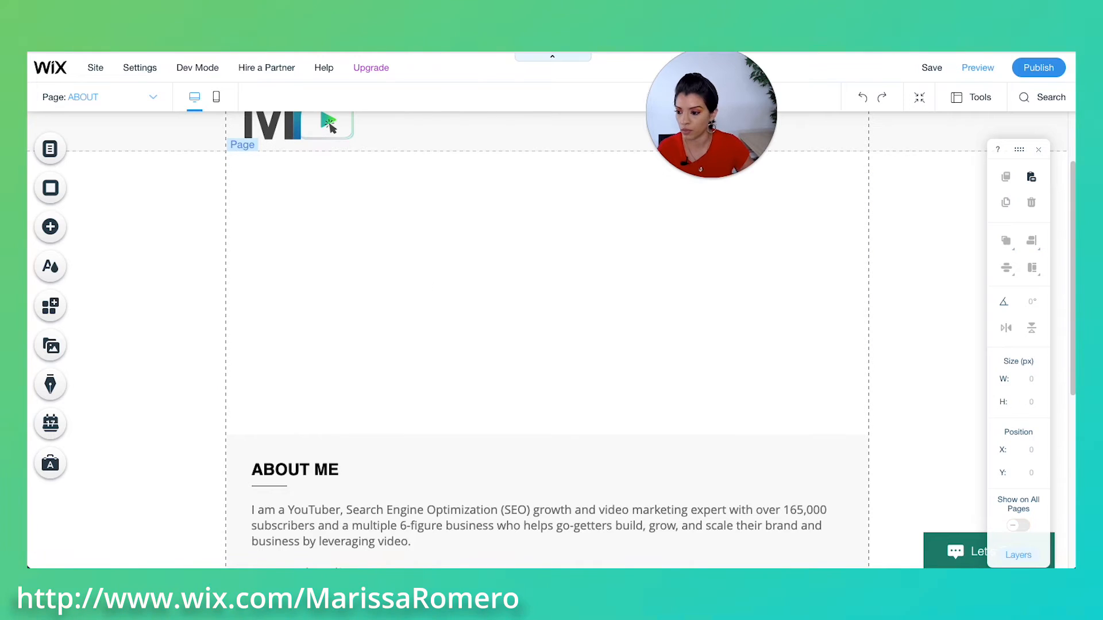
Step: Add the Slider (spheres) gallery from the slider galleries to the ABOUT page
left_click(50, 226)
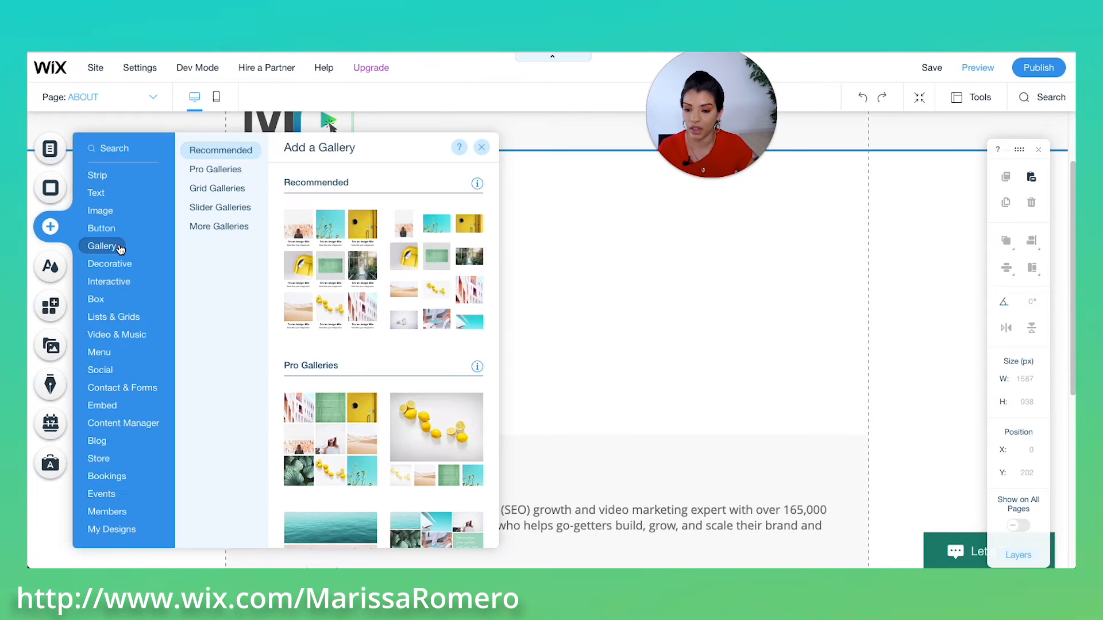
scroll(358, 303, "down", 2)
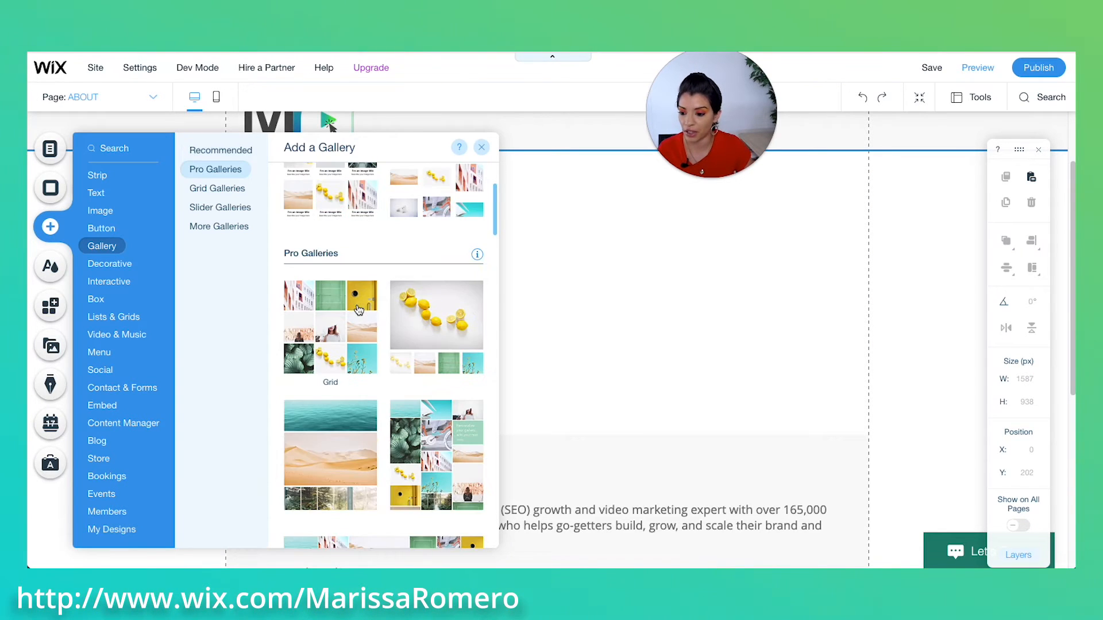
left_click(224, 190)
left_click(225, 208)
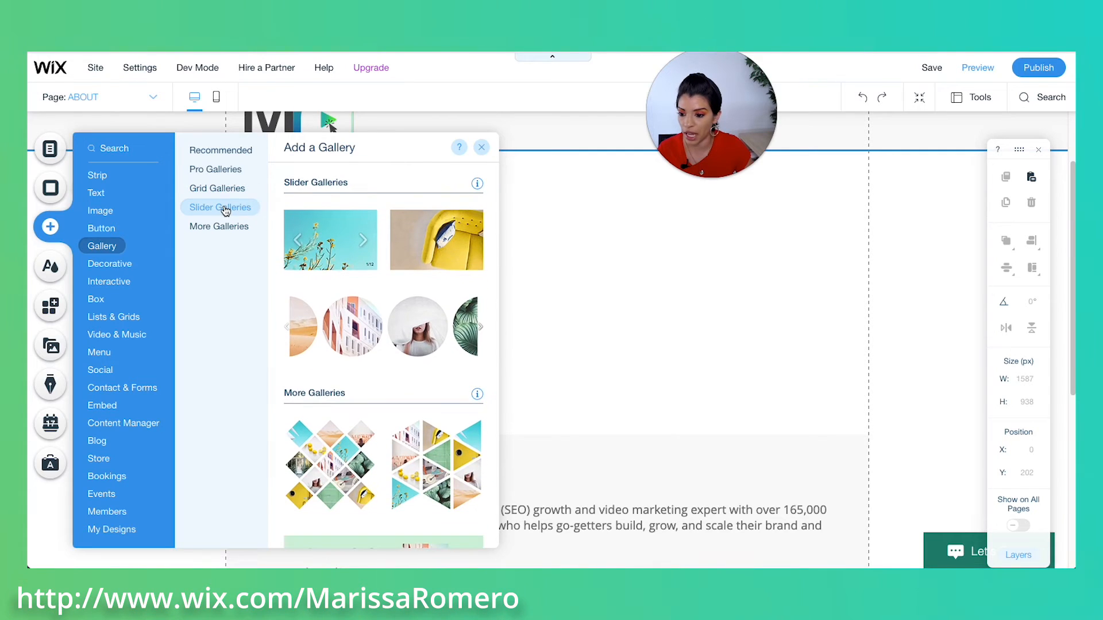
left_click(222, 190)
left_click(221, 207)
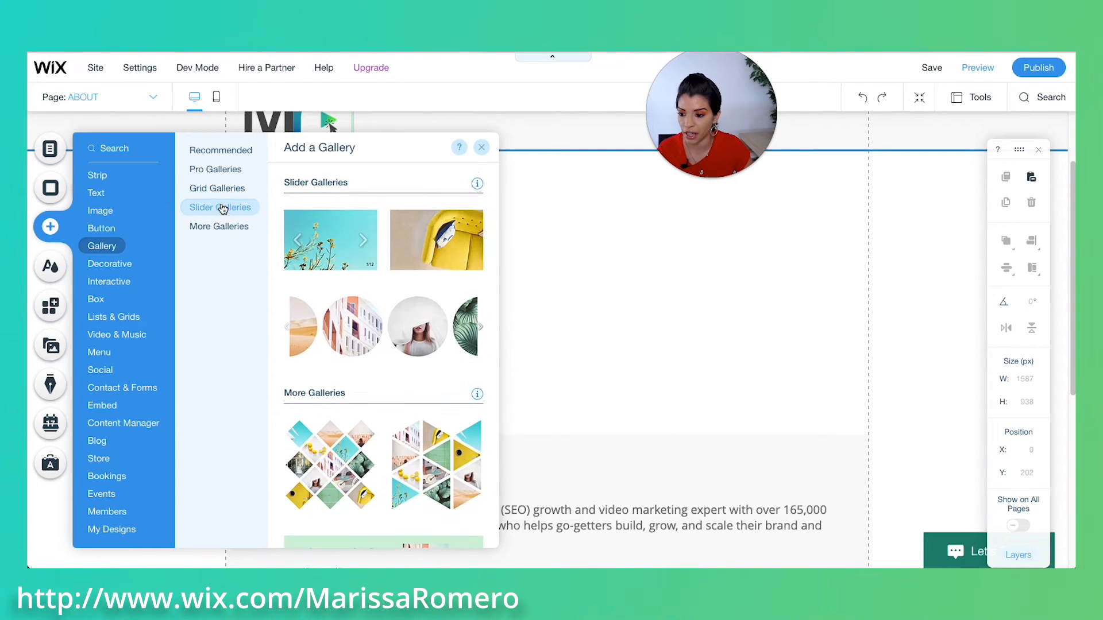
scroll(379, 335, "up", 2)
scroll(375, 435, "down", 3)
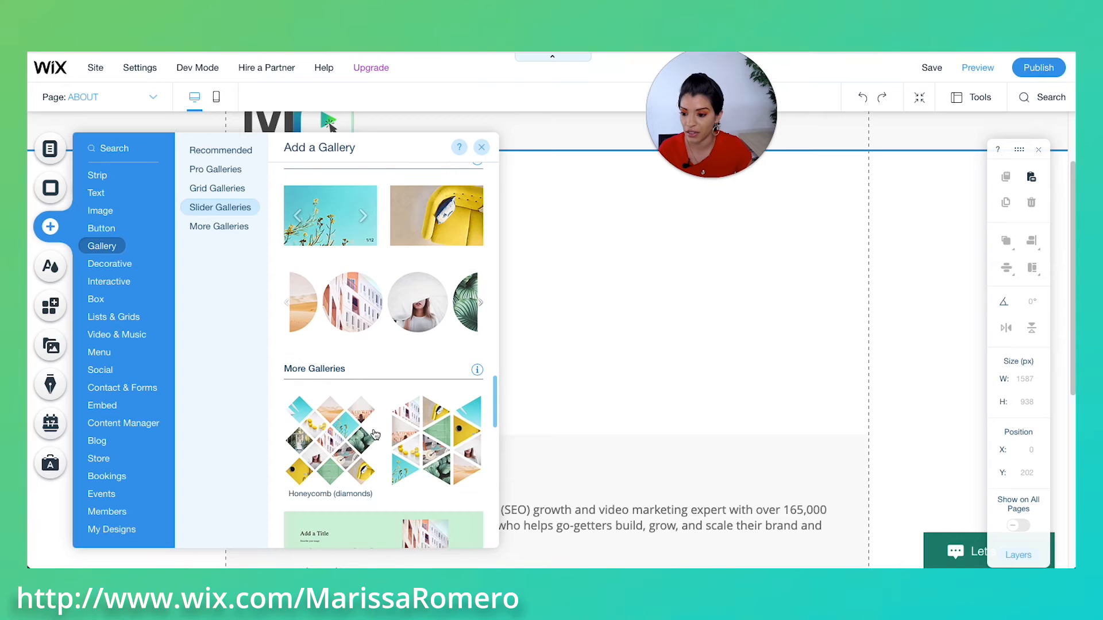
left_click(374, 326)
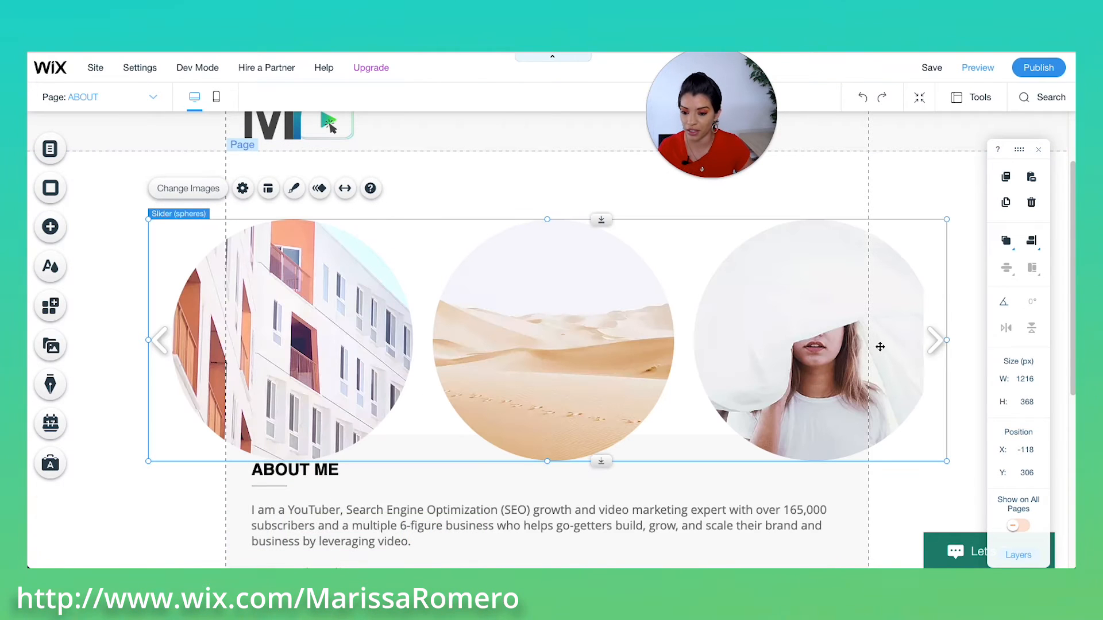
Step: Resize the sphere slider to about 906 by 260 px and place it above the ABOUT ME section, just below the header
left_click_drag(947, 459, 731, 379)
left_click_drag(566, 326, 668, 279)
left_click_drag(836, 331, 845, 341)
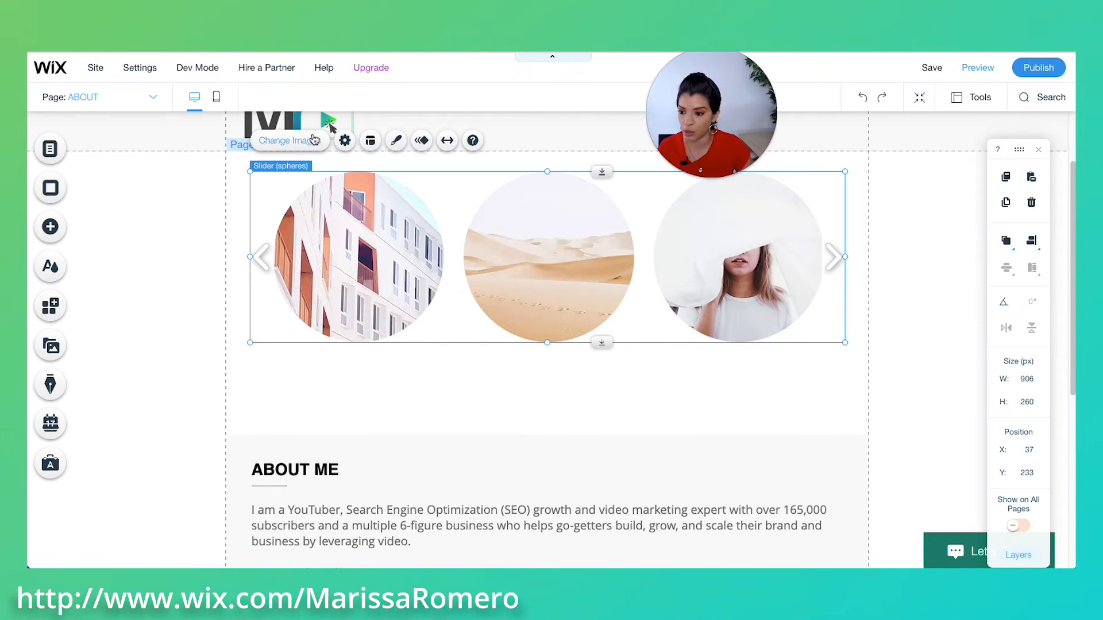
Step: Replace the slider's first image with the site-file photo of the woman in a white sweater and ripped jeans
left_click(307, 142)
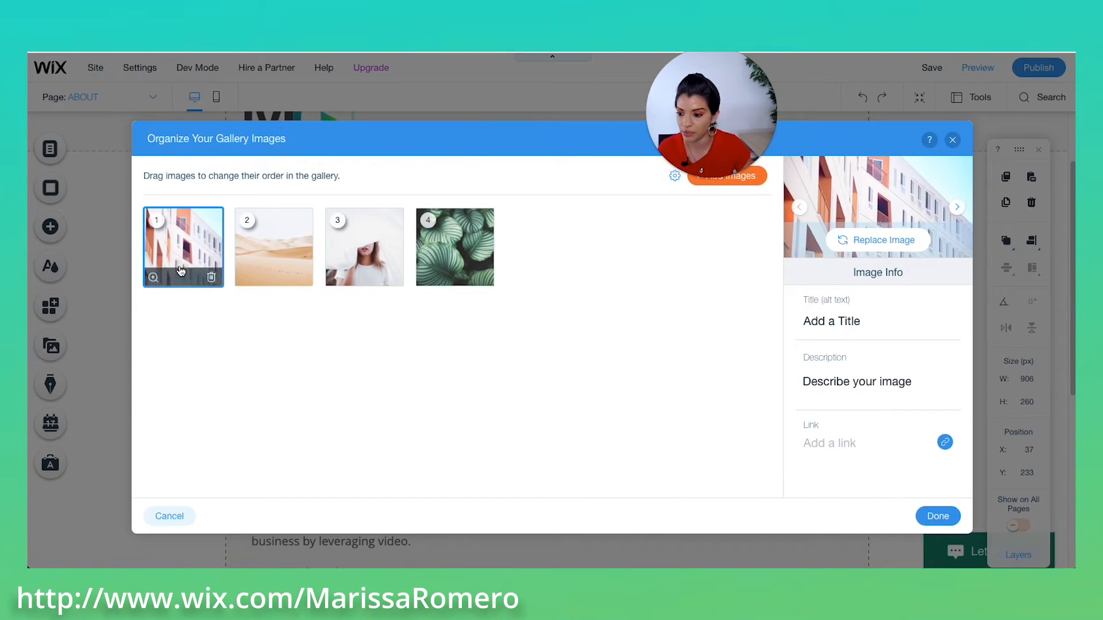
left_click(835, 241)
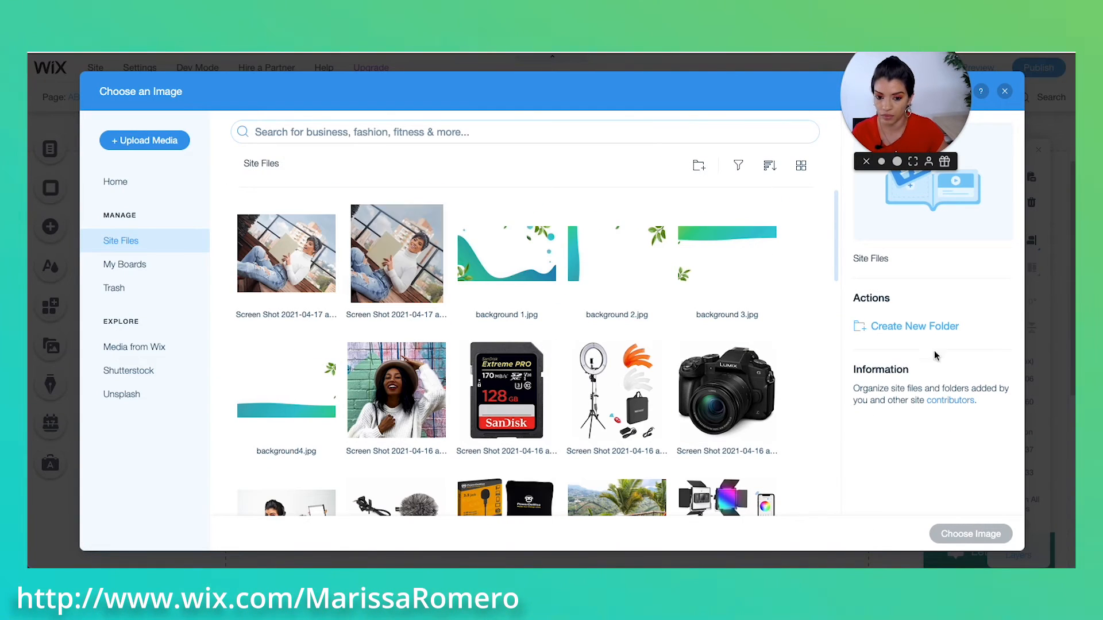
left_click(392, 262)
left_click(966, 534)
Step: Replace the slider's second image, the desert dunes, with the site-file photo of the woman in a red graduation cap
left_click(287, 258)
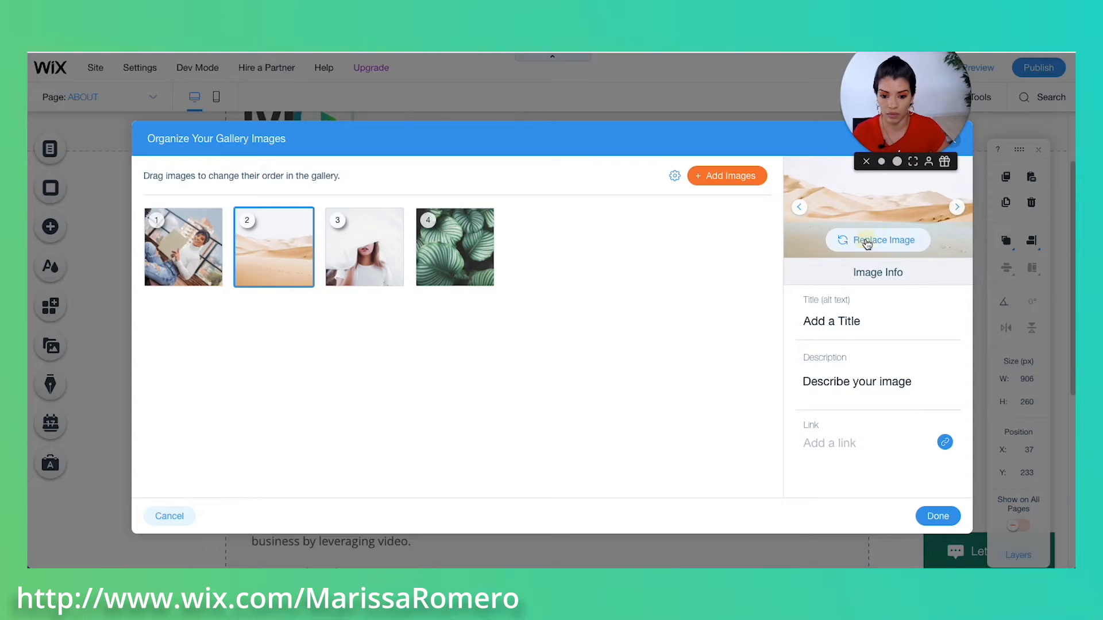
left_click(867, 242)
left_click_drag(860, 103, 548, 101)
scroll(453, 390, "down", 3)
scroll(453, 390, "down", 5)
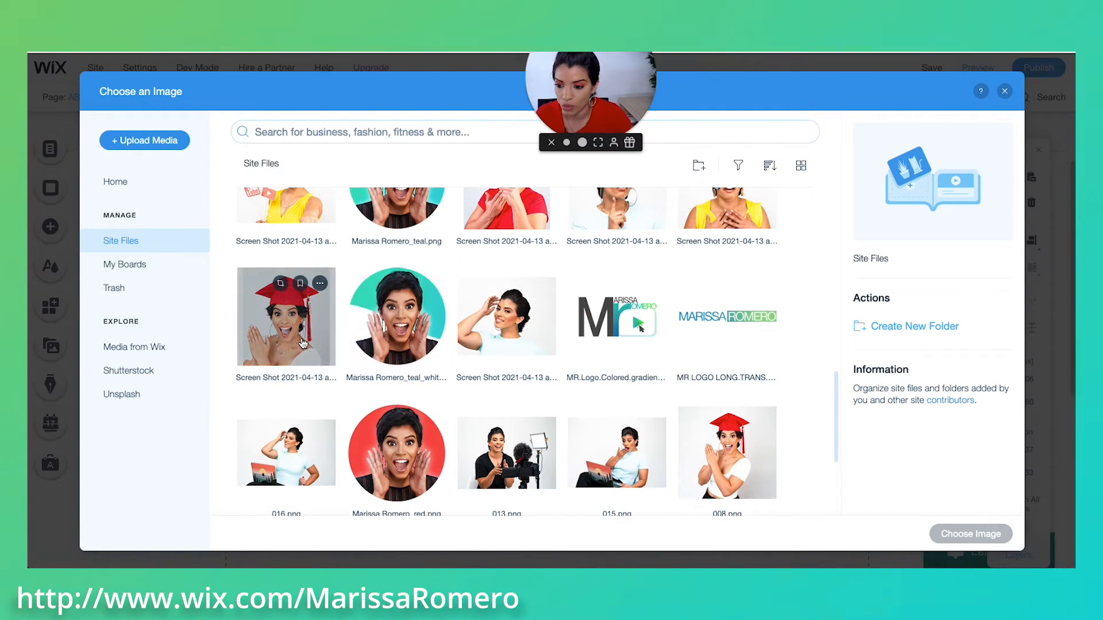
left_click(287, 322)
left_click(971, 535)
Step: Replace the slider's third image with the site-file photo of the red hammock on a balcony
left_click(366, 247)
left_click(881, 239)
scroll(354, 371, "down", 3)
scroll(354, 371, "down", 2)
scroll(626, 276, "up", 3)
double_click(632, 334)
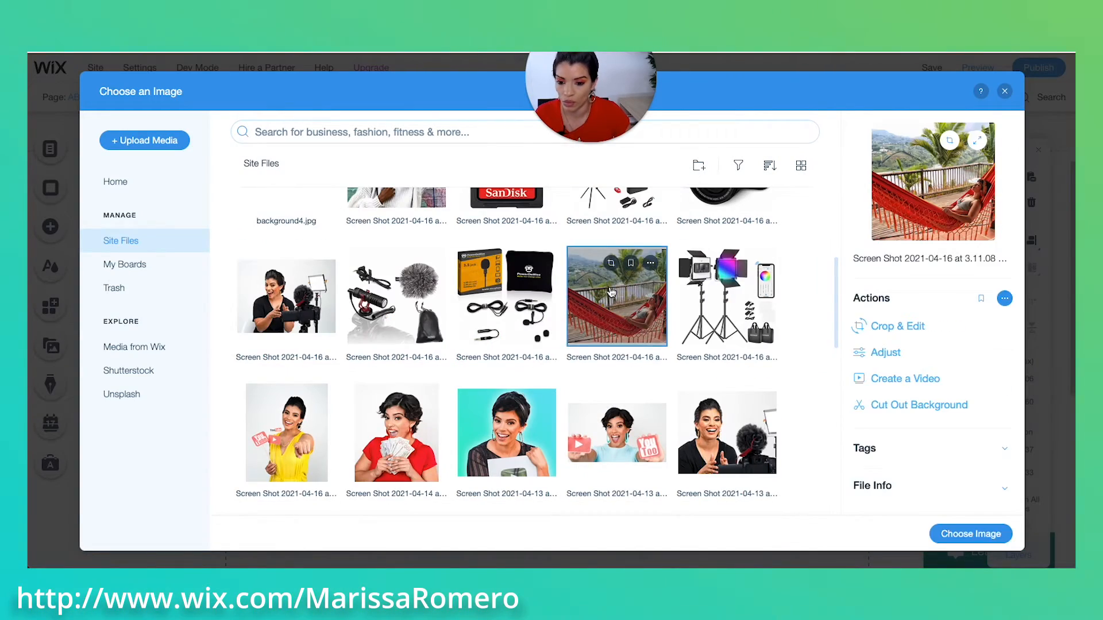
Step: Replace the slider's fourth image with the photo of the woman in yellow holding YouTube signs and apply the gallery changes
left_click(455, 247)
left_click(884, 240)
scroll(601, 444, "down", 5)
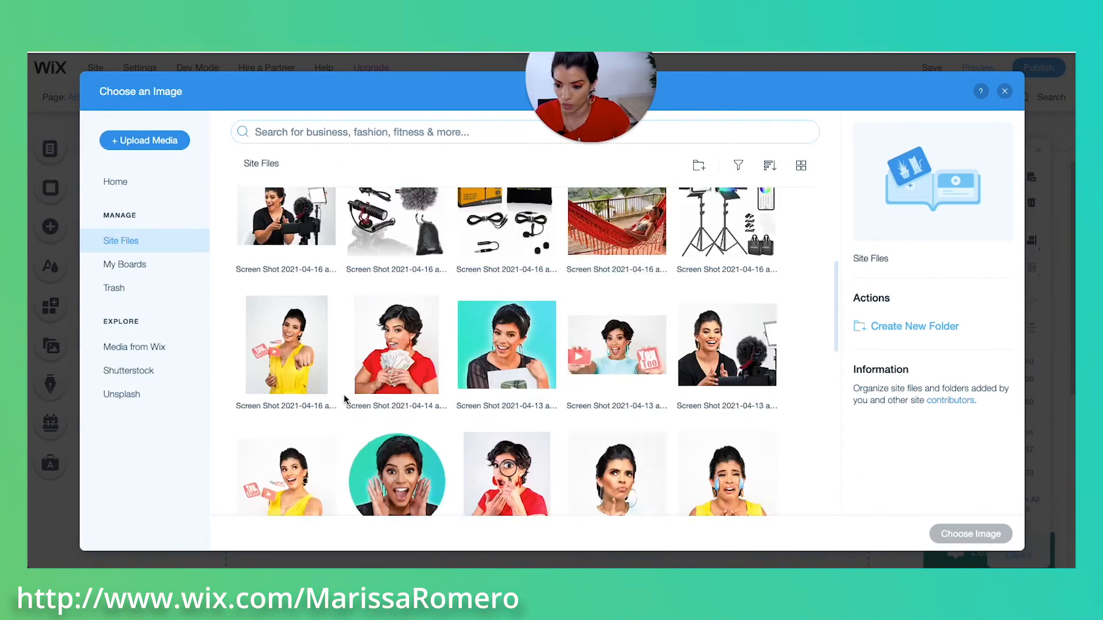
double_click(287, 398)
left_click(936, 537)
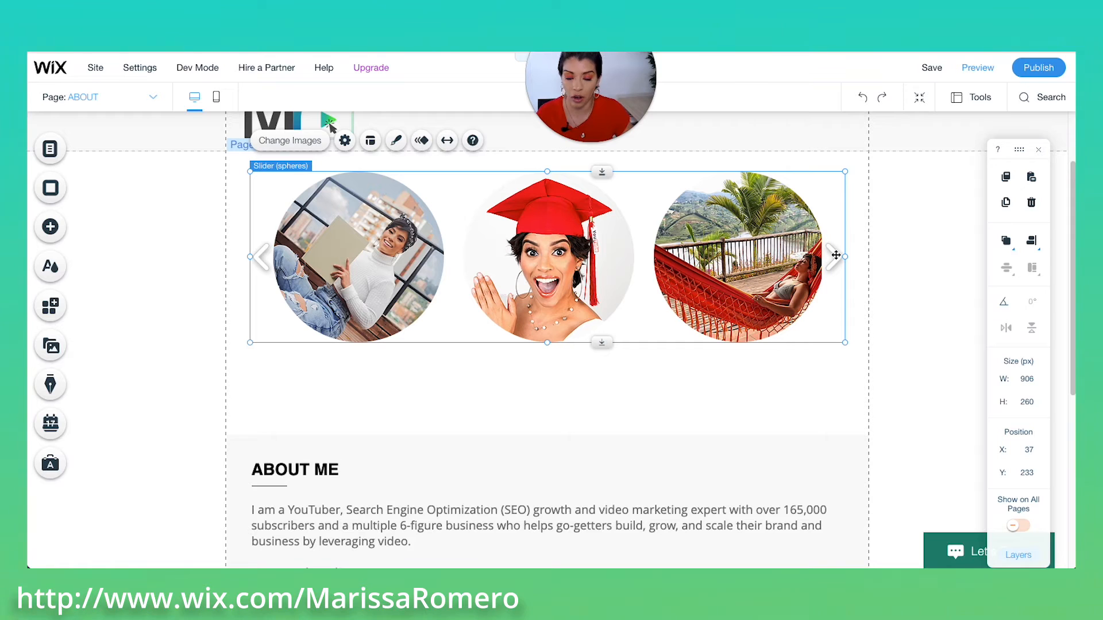
Step: Preview the ABOUT page to check how the sphere slider cycles through its images, and return to the editor
left_click(978, 68)
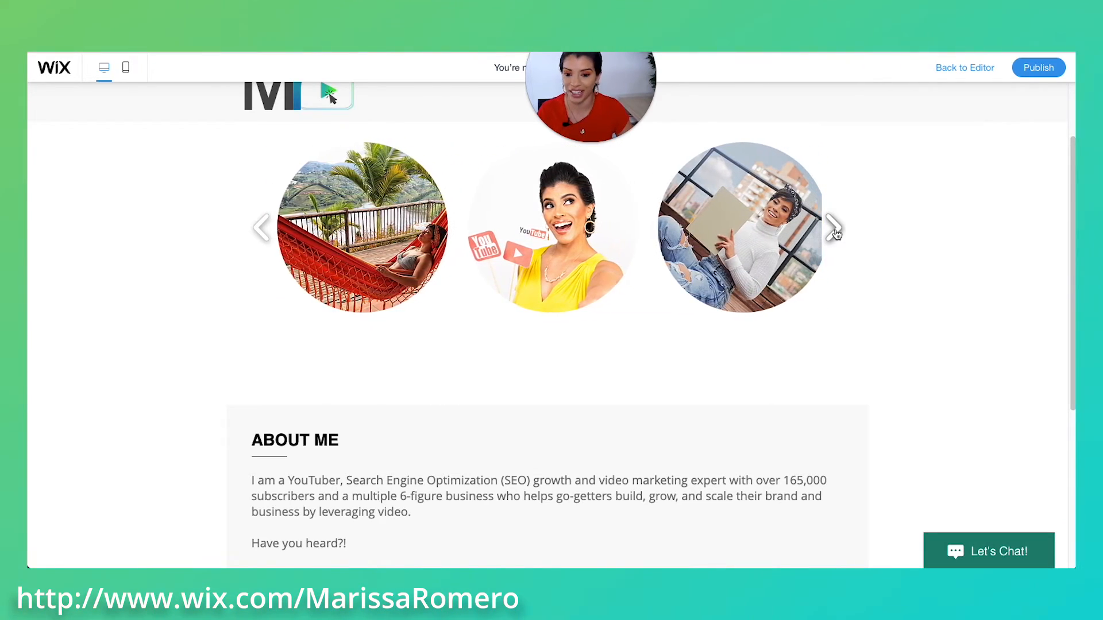
left_click(948, 68)
scroll(491, 404, "up", 2)
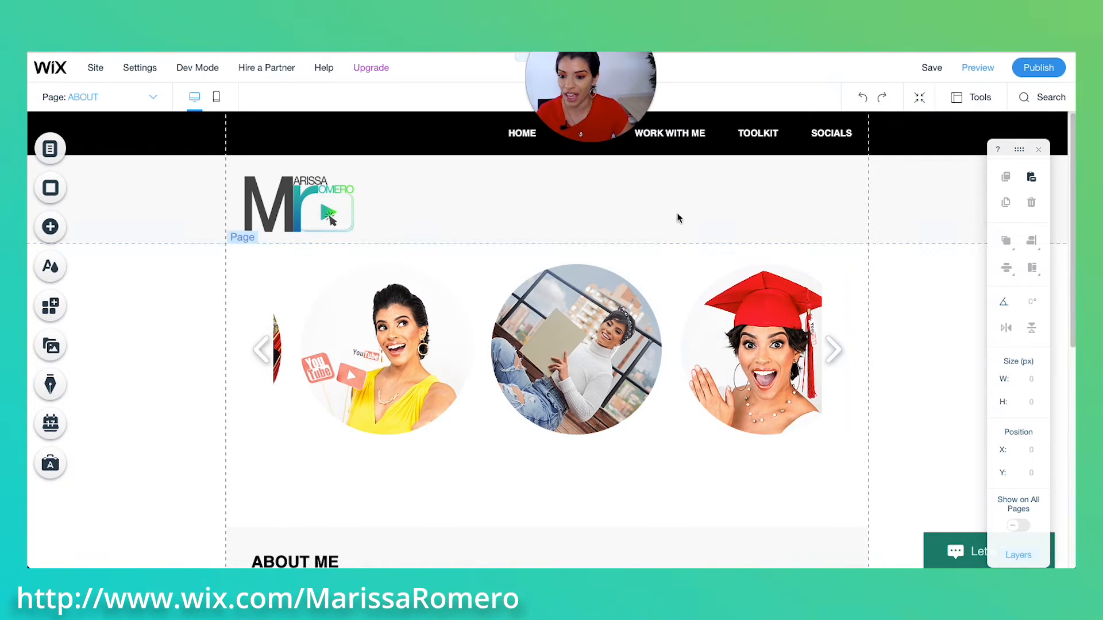
Step: Move the gray container box, ABOUT ME heading, divider line and bio text up closer to the slider
scroll(528, 459, "down", 2)
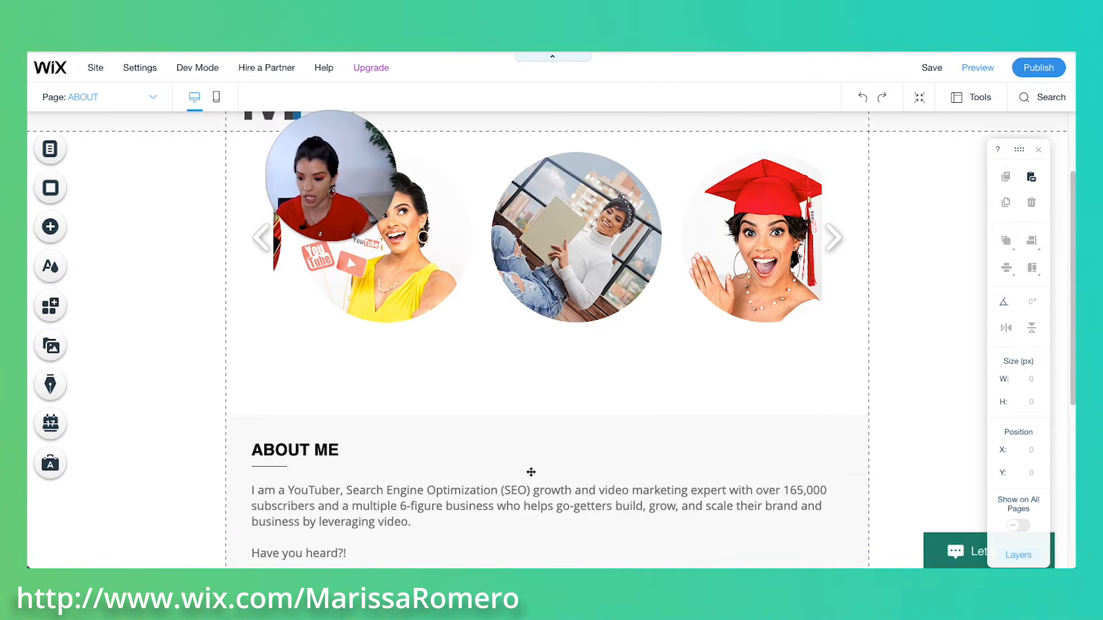
left_click(612, 480)
left_click_drag(613, 480, 567, 504)
left_click(326, 449)
left_click_drag(325, 449, 332, 360)
left_click_drag(282, 469, 284, 372)
left_click_drag(409, 503, 403, 446)
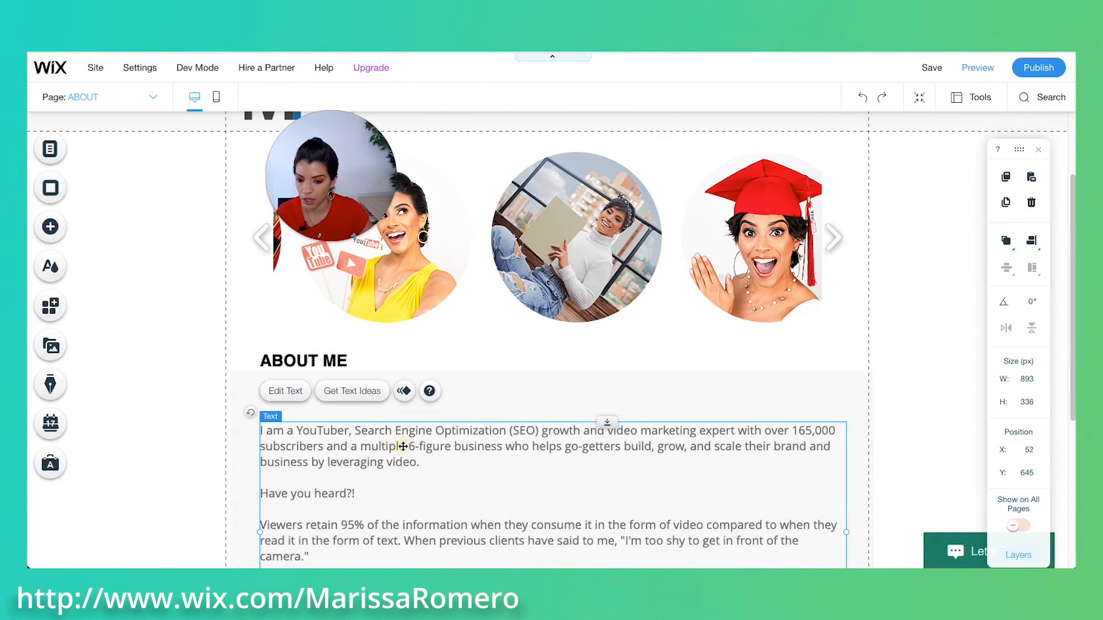
Step: Shorten the gray container box behind the bio to about 431 px high
scroll(483, 497, "down", 5)
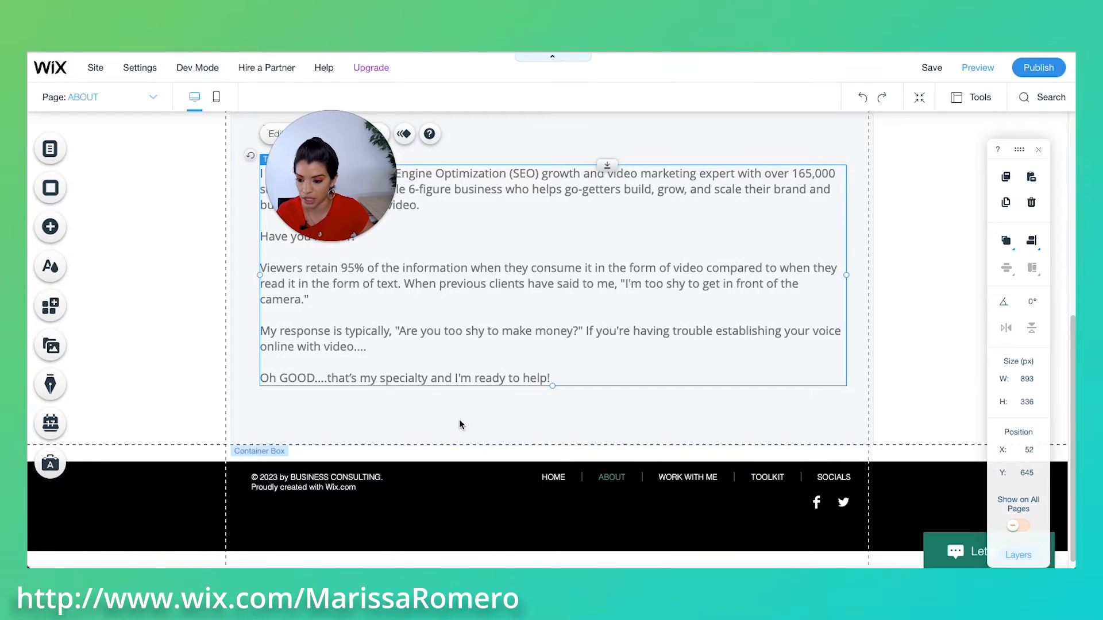
left_click(509, 428)
mouse_move(598, 444)
left_mouse_down()
mouse_move(598, 416)
mouse_move(598, 434)
left_mouse_up()
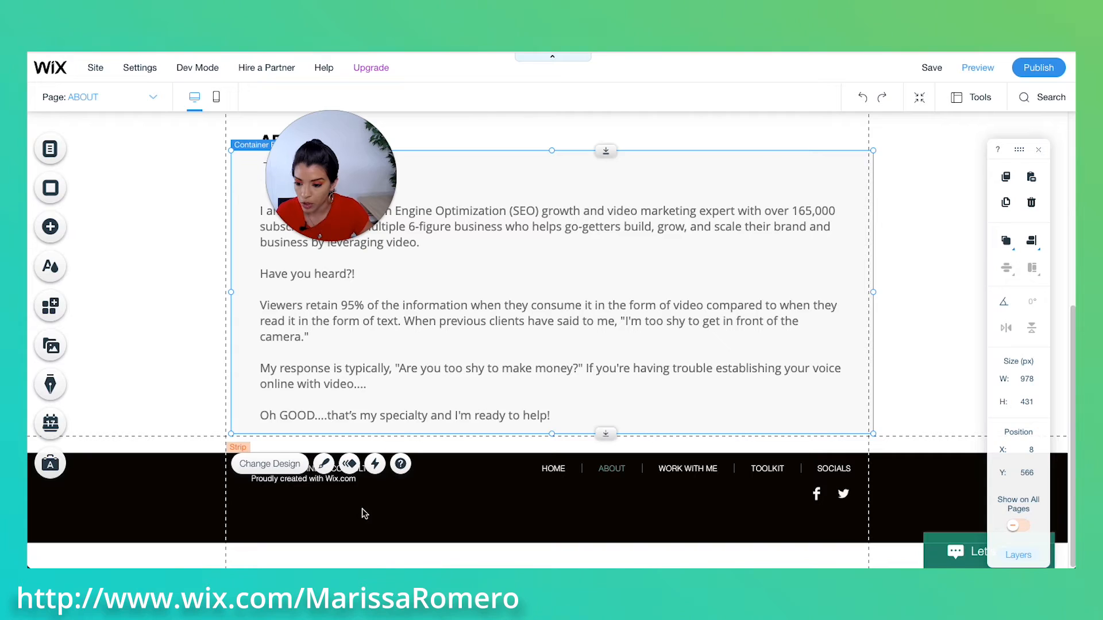
Step: Replace the footer's template copyright text with "© 2021" followed by the site owner's LLC name
left_click(358, 488)
left_click(339, 478)
left_click(339, 478)
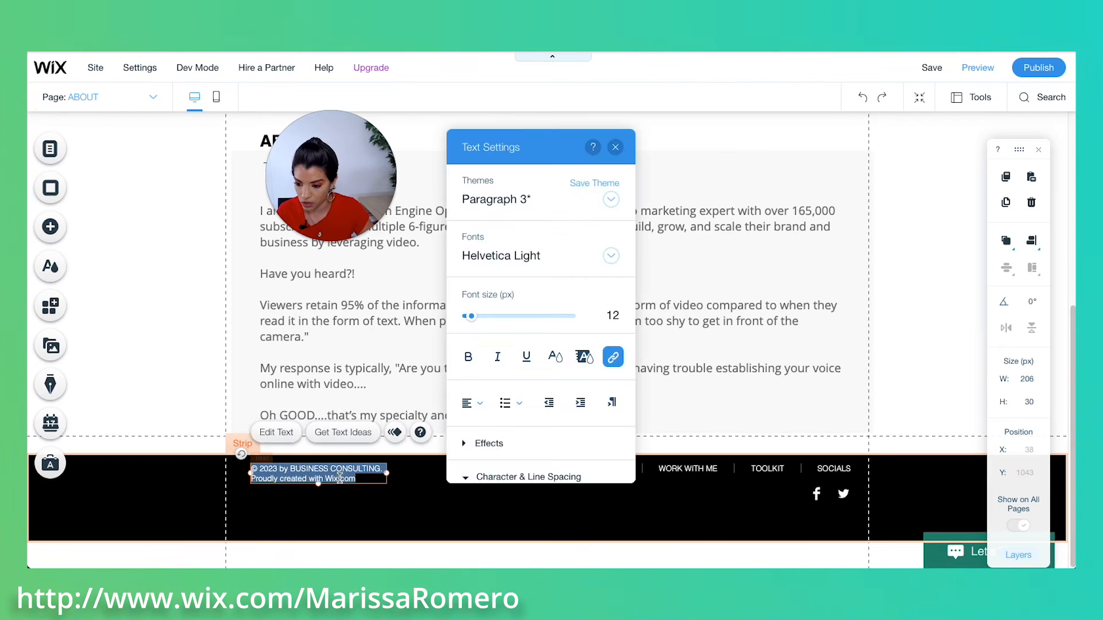
key("BackSpace")
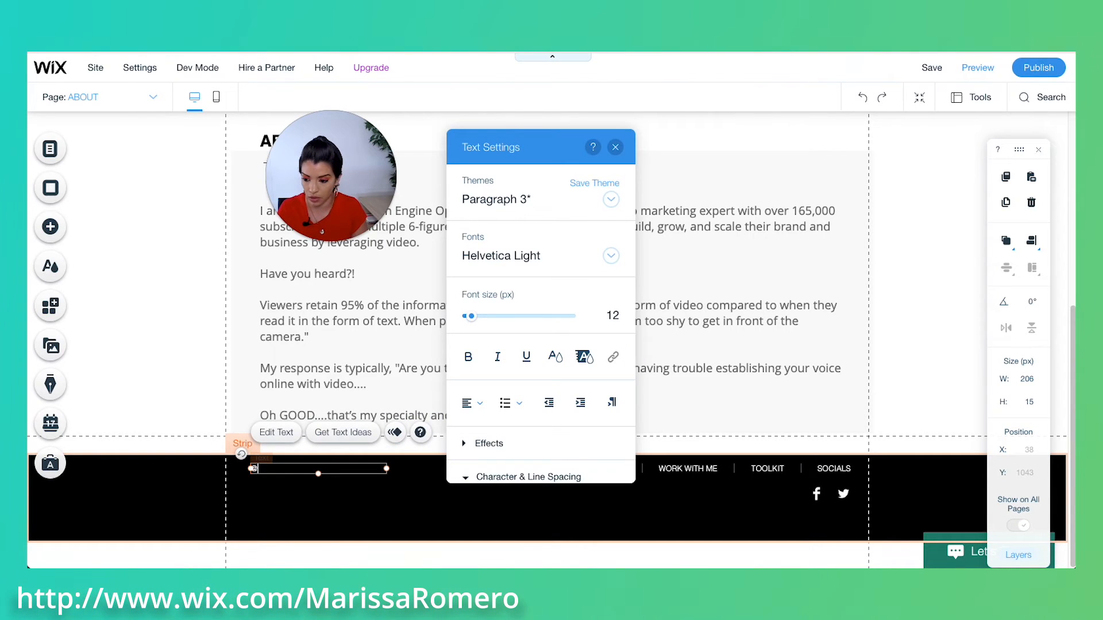
type("© 2021 M")
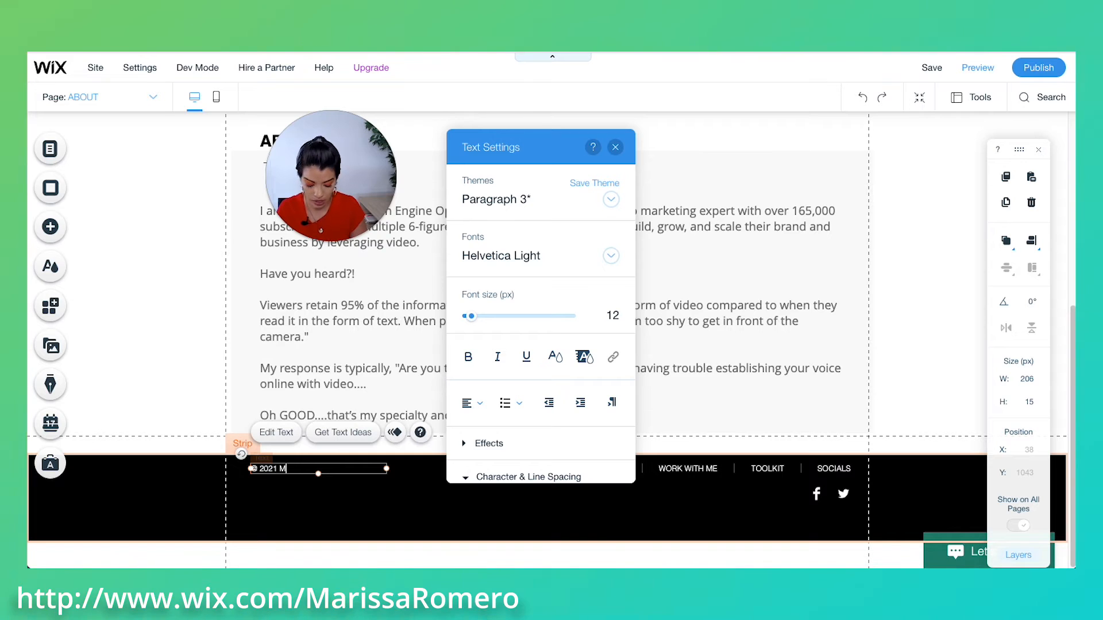
type("arissa Romero LLC")
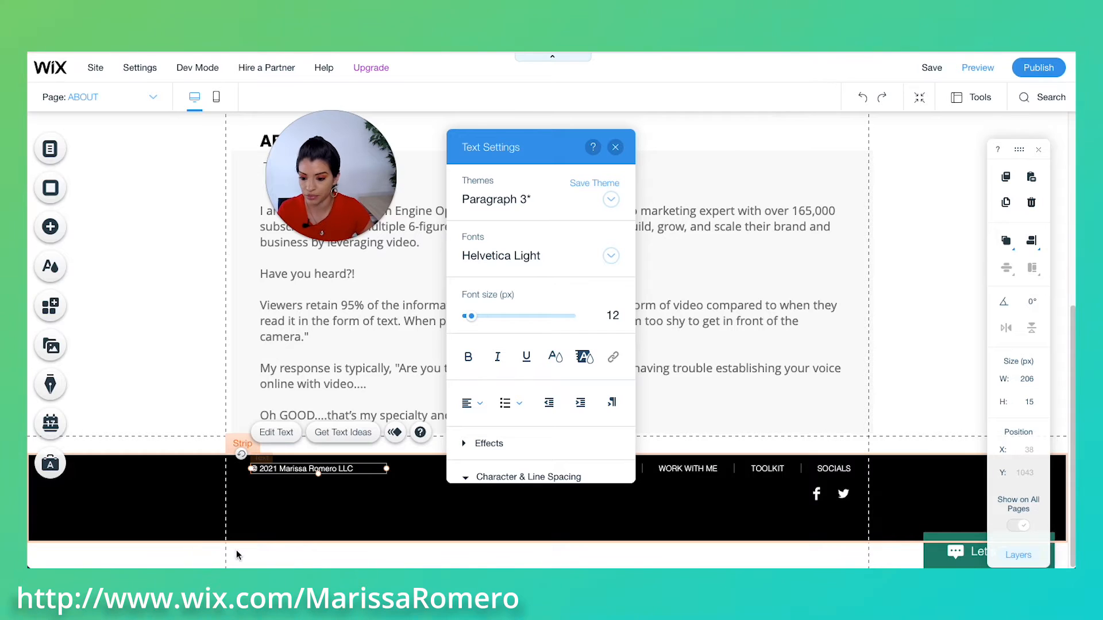
left_click(333, 511)
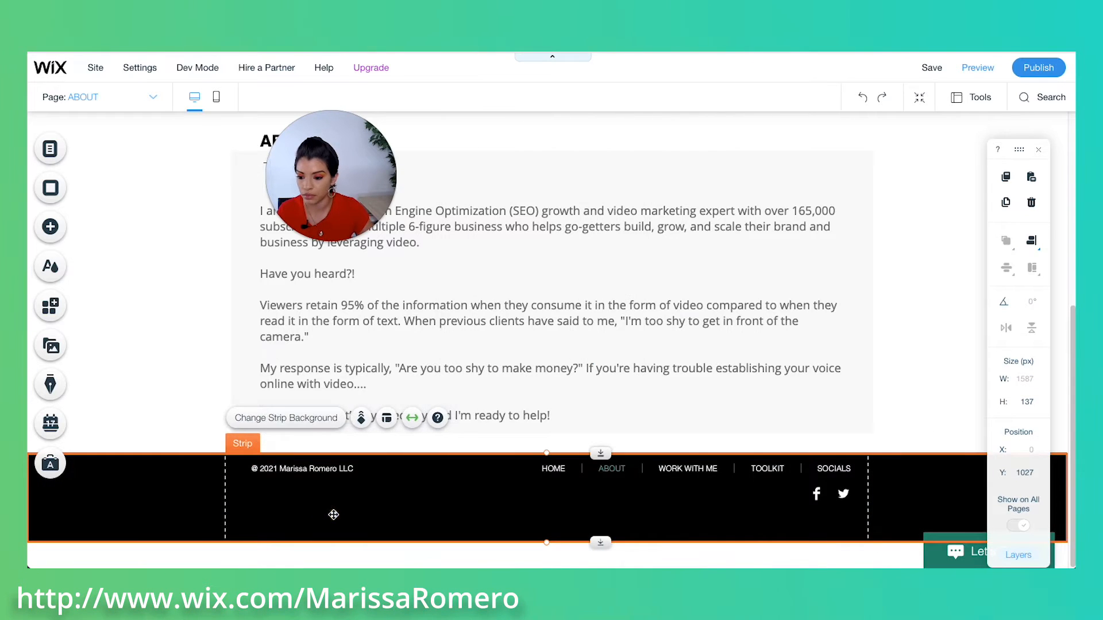
Step: Switch to the WORK WITH ME page and review its BOOK ONLINE text and list of bookable services
scroll(663, 349, "up", 15)
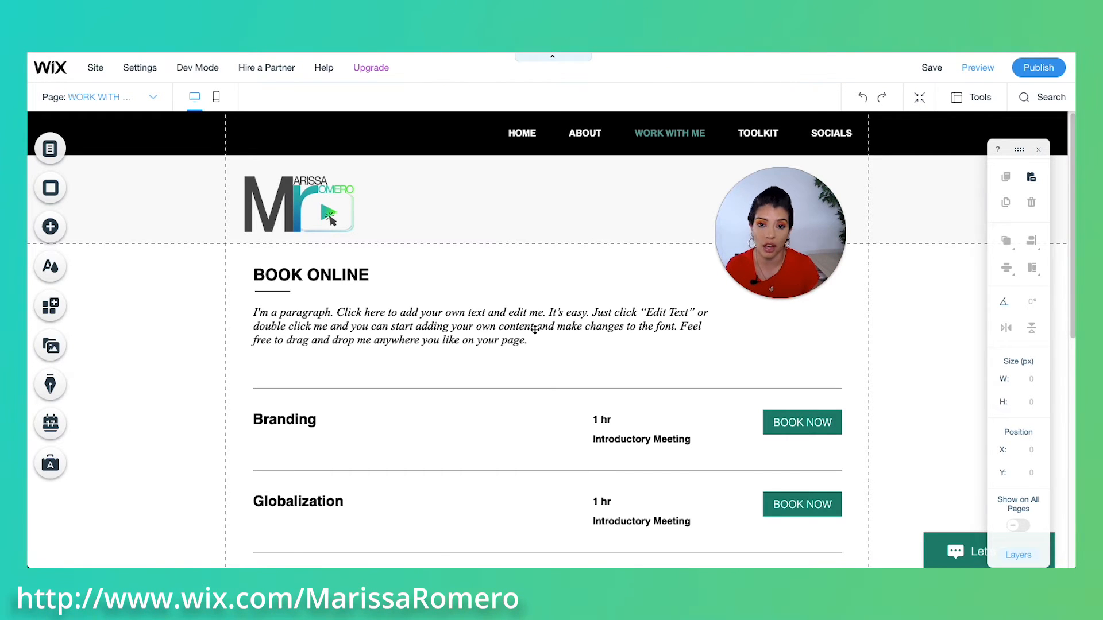
scroll(517, 276, "down", 8)
scroll(519, 277, "up", 4)
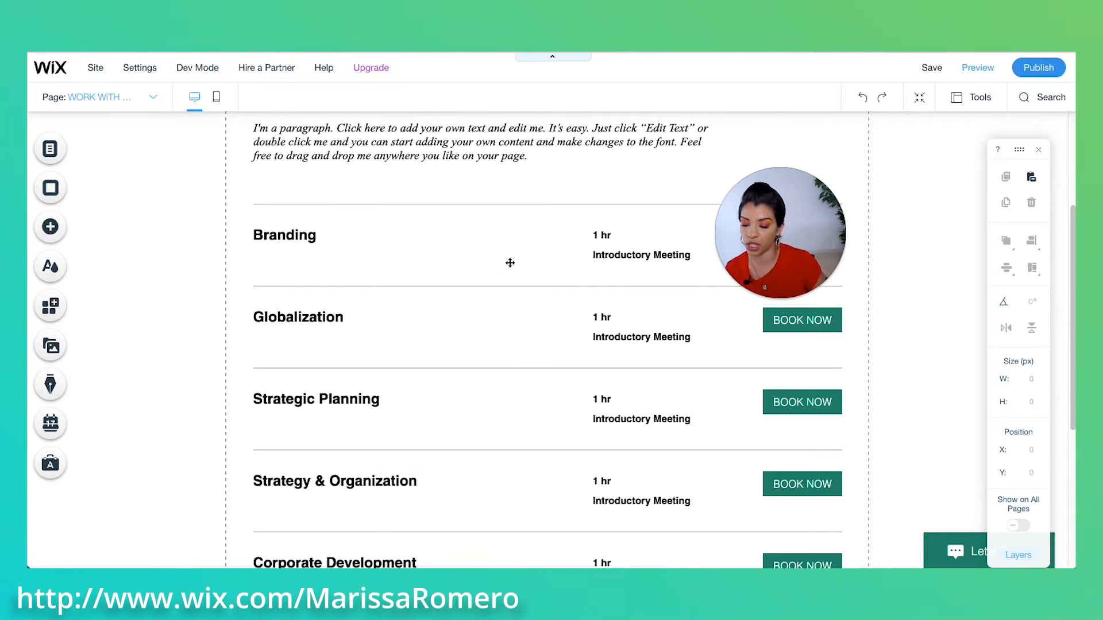
Step: Add the three-person Testimonials strip with round portraits below the list of bookable services
scroll(537, 289, "down", 3)
left_click(50, 226)
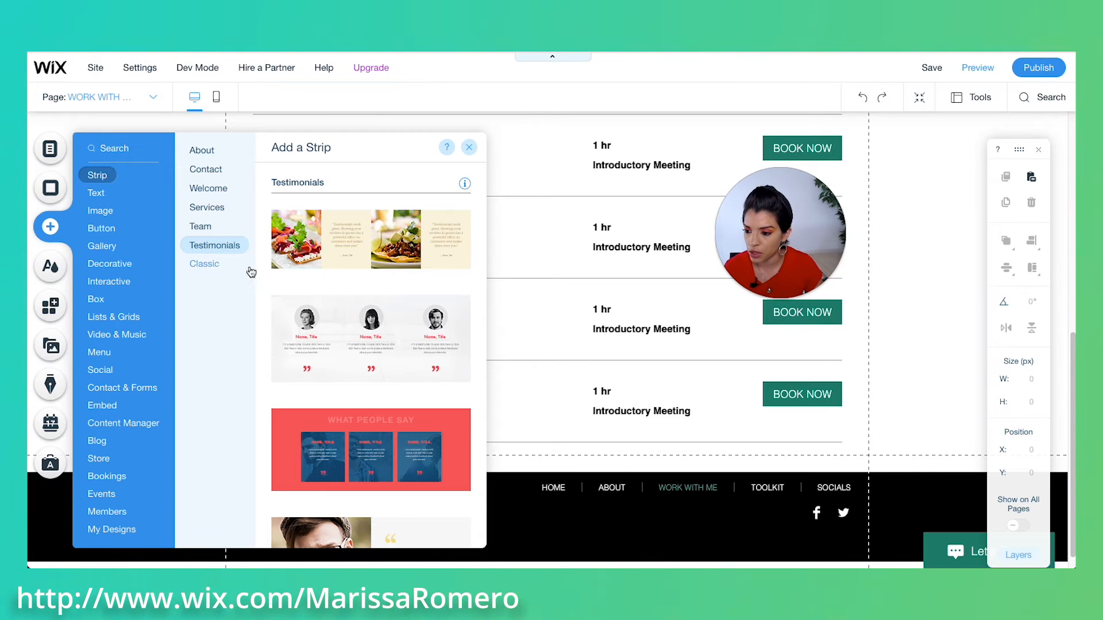
left_click_drag(338, 339, 632, 465)
scroll(459, 397, "down", 7)
scroll(459, 396, "up", 3)
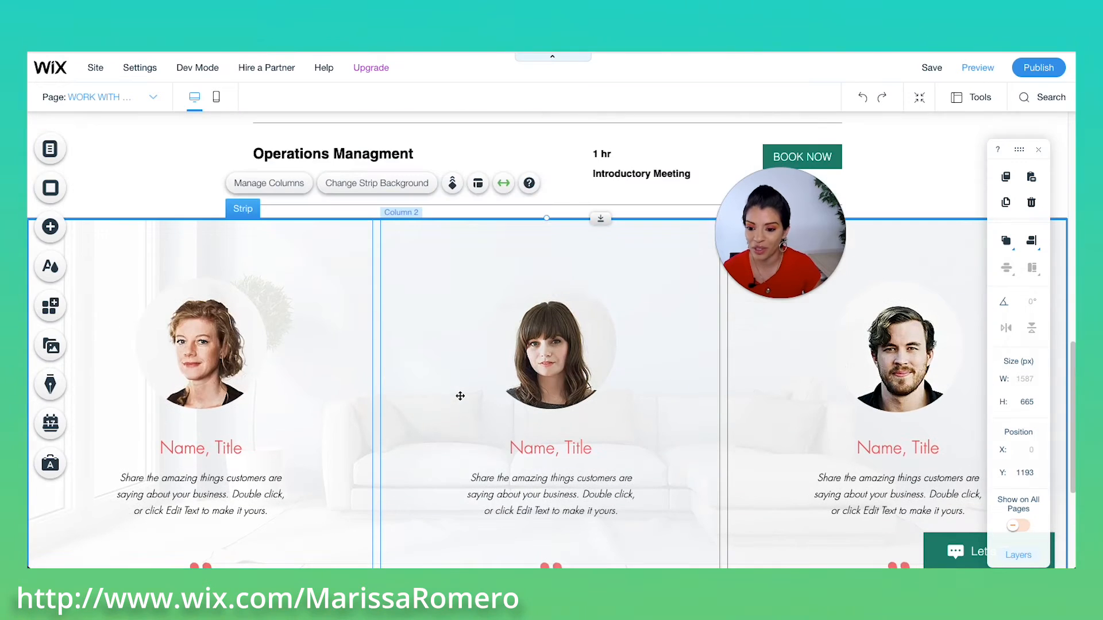
Step: Delete the middle and right testimonial columns from the strip, keeping only the first one
left_click(428, 410)
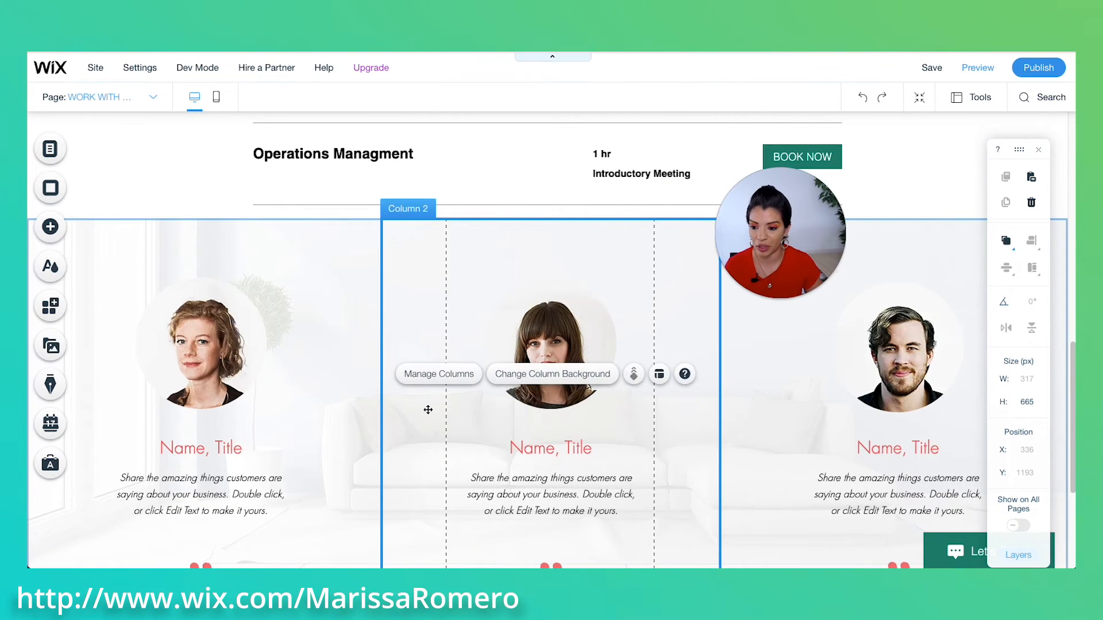
key("Delete")
left_click(698, 359)
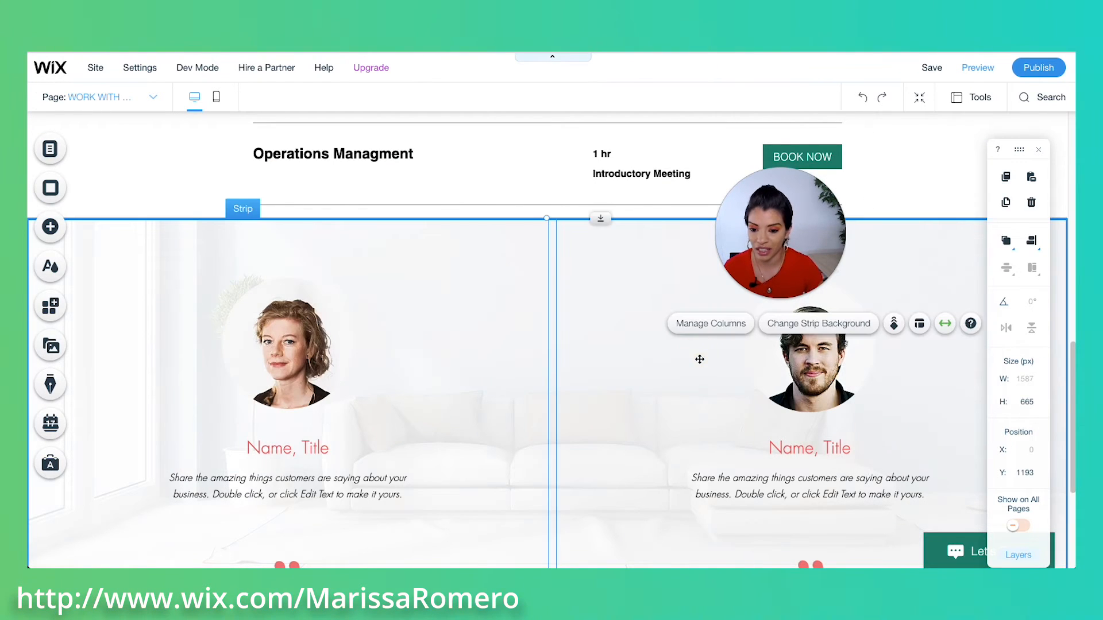
left_click(665, 394)
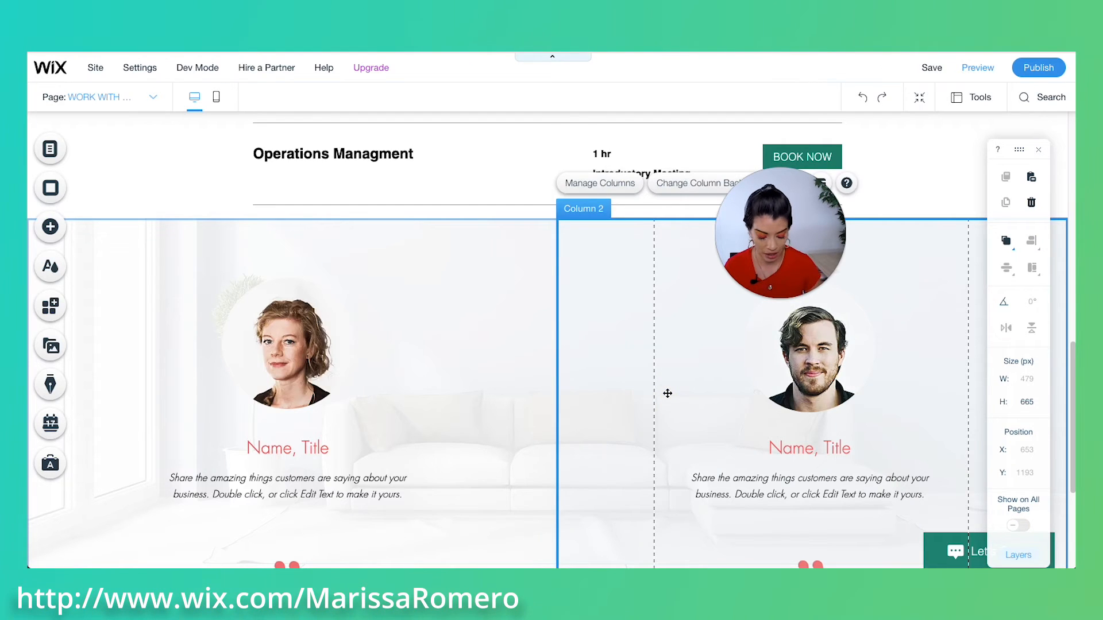
key("Delete")
Step: Replace the BOOK ONLINE heading with "Here are the Ways We Can Work Together:" and color it red
scroll(574, 339, "up", 3)
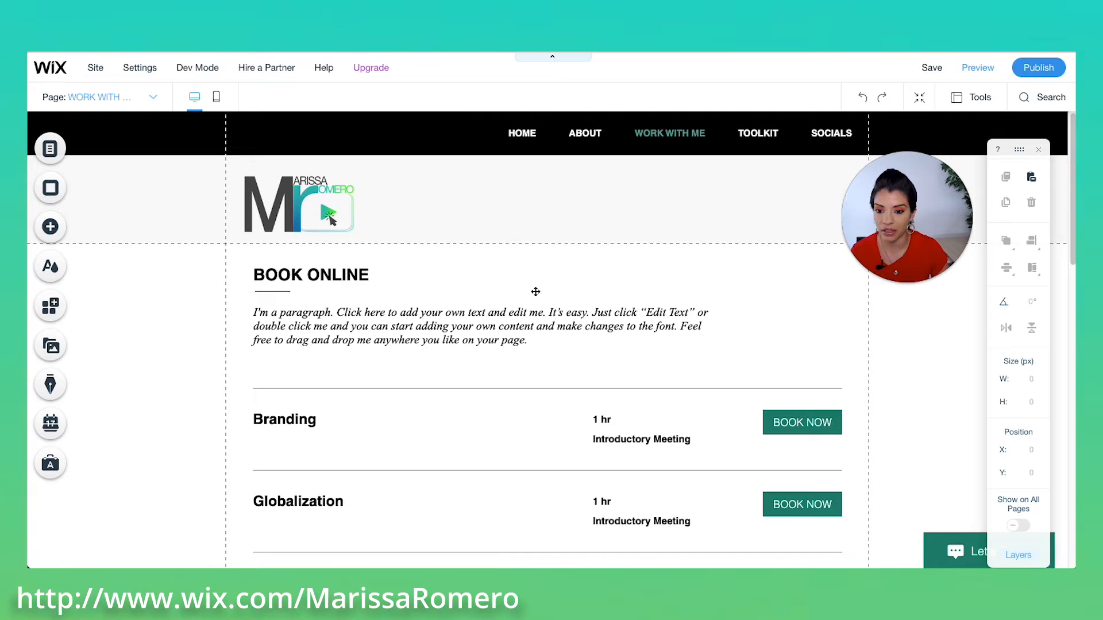
double_click(365, 328)
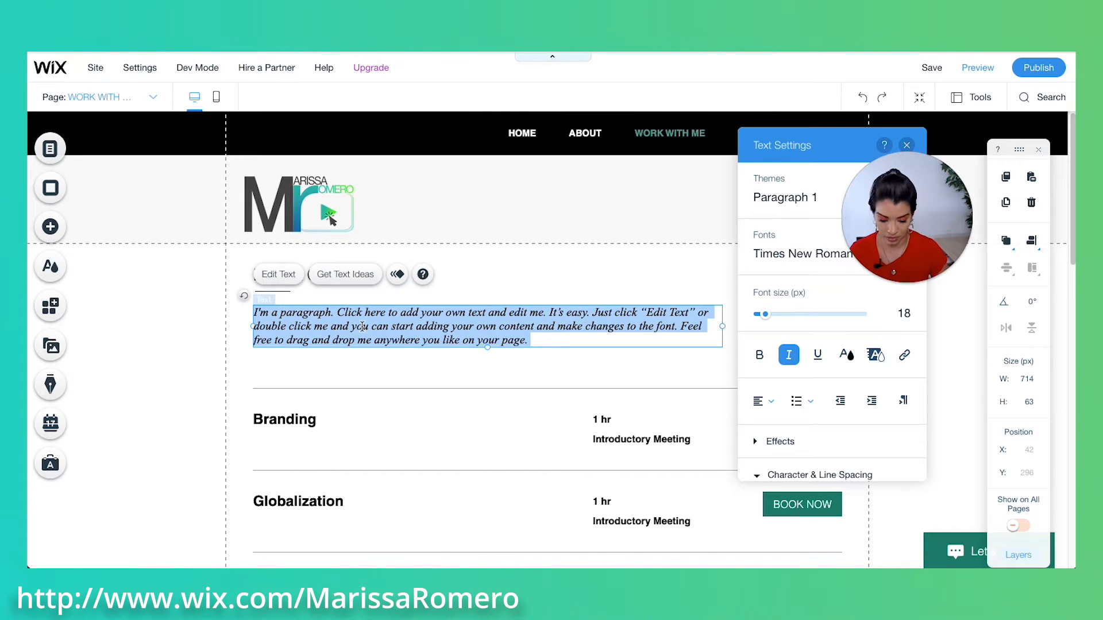
left_click(514, 301)
double_click(295, 274)
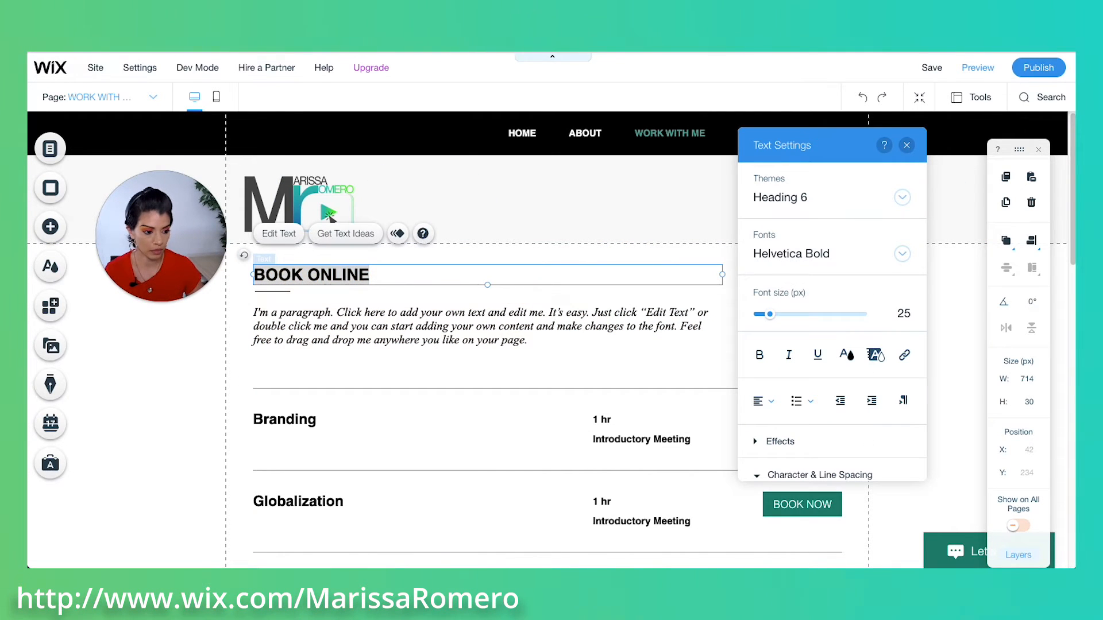
type("Here are the Ways We Can Work Together:")
key("super+a")
left_click(847, 355)
left_click(830, 367)
left_click(850, 188)
Step: Delete the short divider line under the page heading and narrow the heading's text box to wrap onto two lines
left_click(280, 295)
left_click(280, 291)
key("Delete")
left_click(369, 282)
left_click_drag(723, 275, 504, 281)
Step: Replace the placeholder paragraph under the heading with the "93% of marketers say that they've landed a new client..." video marketing text
left_click(499, 319)
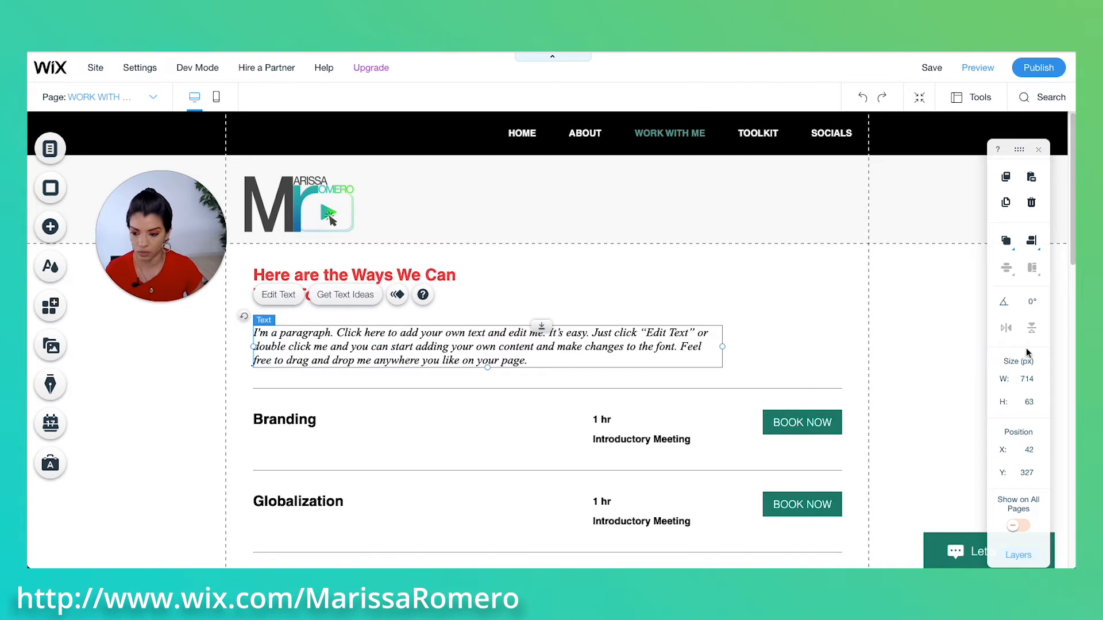
double_click(634, 351)
type("\"93% of marketers say that they've landed a new client because of a video on social media\" Video is the #1 way to establish that know, like, and trust factor with your audience and potential clients.  It's truly the next best thing to shaking someone's hand in person.")
key("super+a")
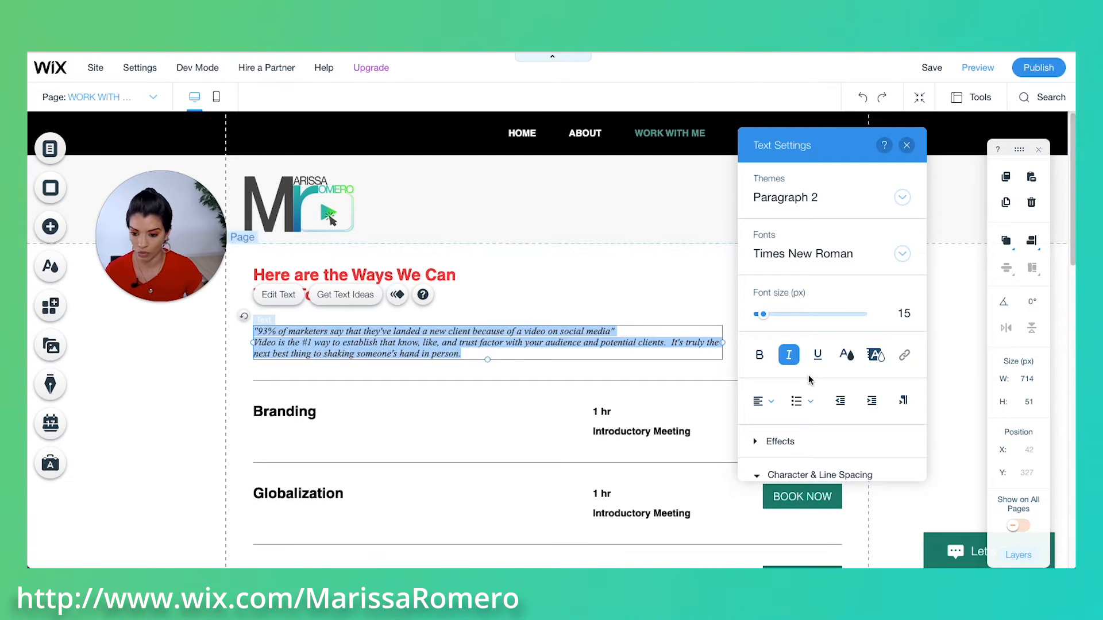
Step: Format the intro paragraph in Open Sans at 20 px without italics
left_click(769, 315)
left_click(844, 356)
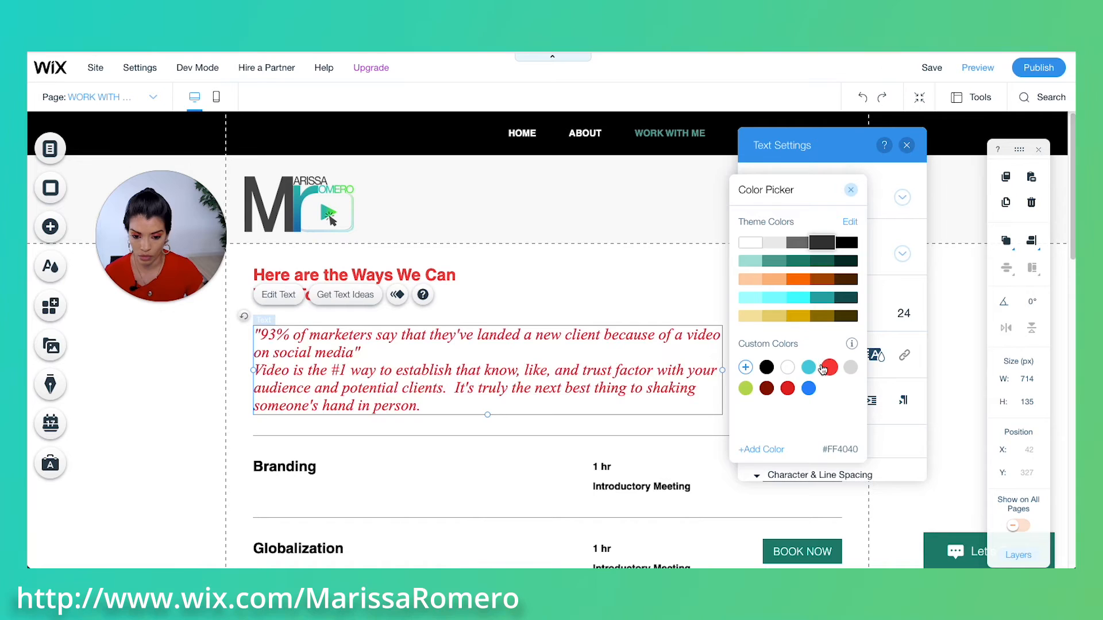
left_click(877, 323)
left_click(833, 260)
type("open")
left_click(832, 283)
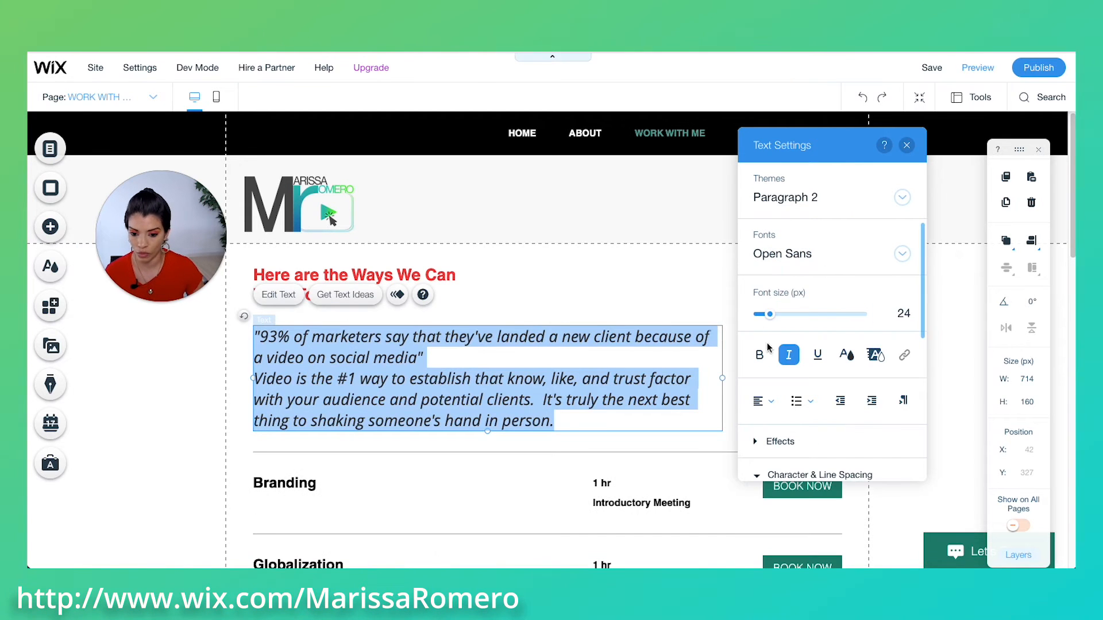
left_click(789, 355)
left_click_drag(771, 314, 764, 313)
Step: Narrow the intro paragraph's text box to about 437 px wide and move the services list down below it
left_click(463, 369)
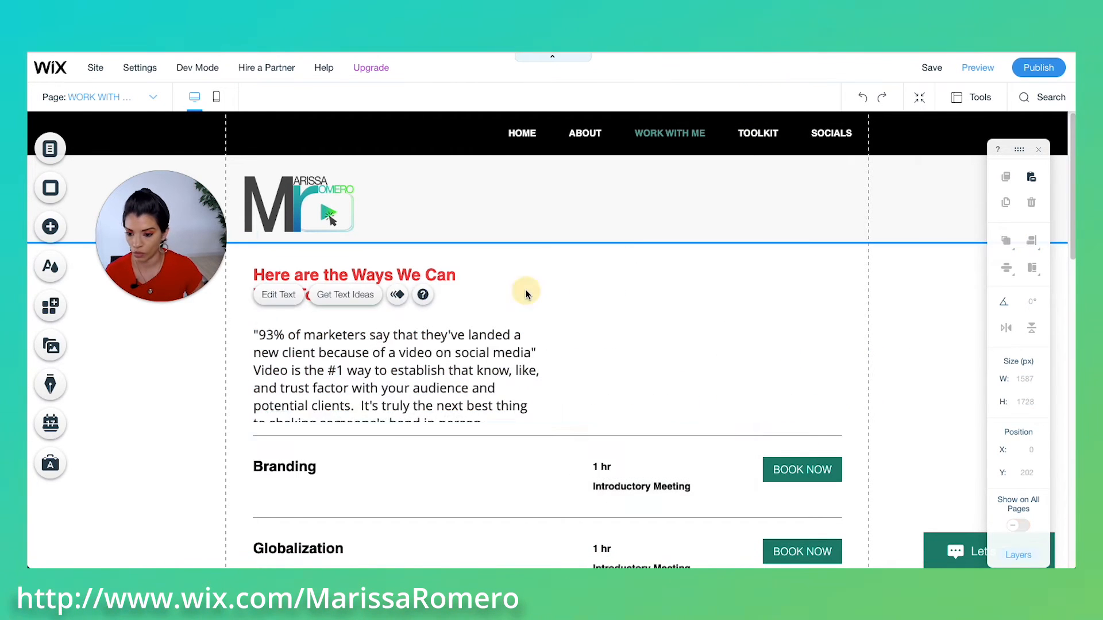
left_click(524, 291)
scroll(539, 428, "down", 1)
left_click_drag(539, 428, 540, 467)
left_click(524, 350)
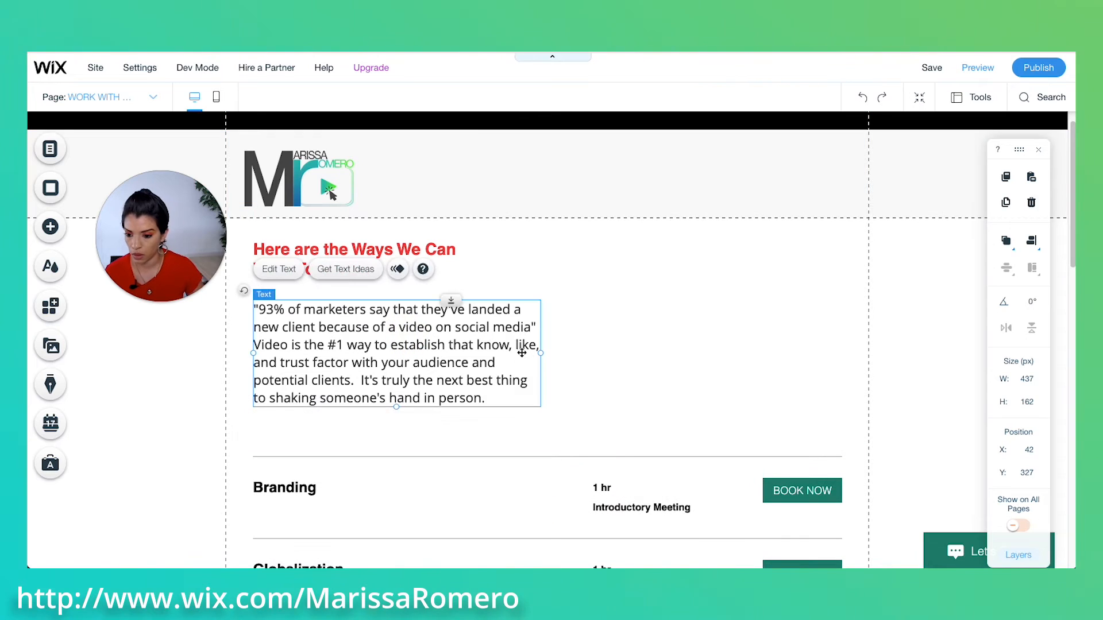
Step: Split the intro paragraph with a blank line before "It's truly the next best thing to shaking someone's hand in person."
double_click(362, 382)
key("Return")
key("Return")
left_click(241, 369)
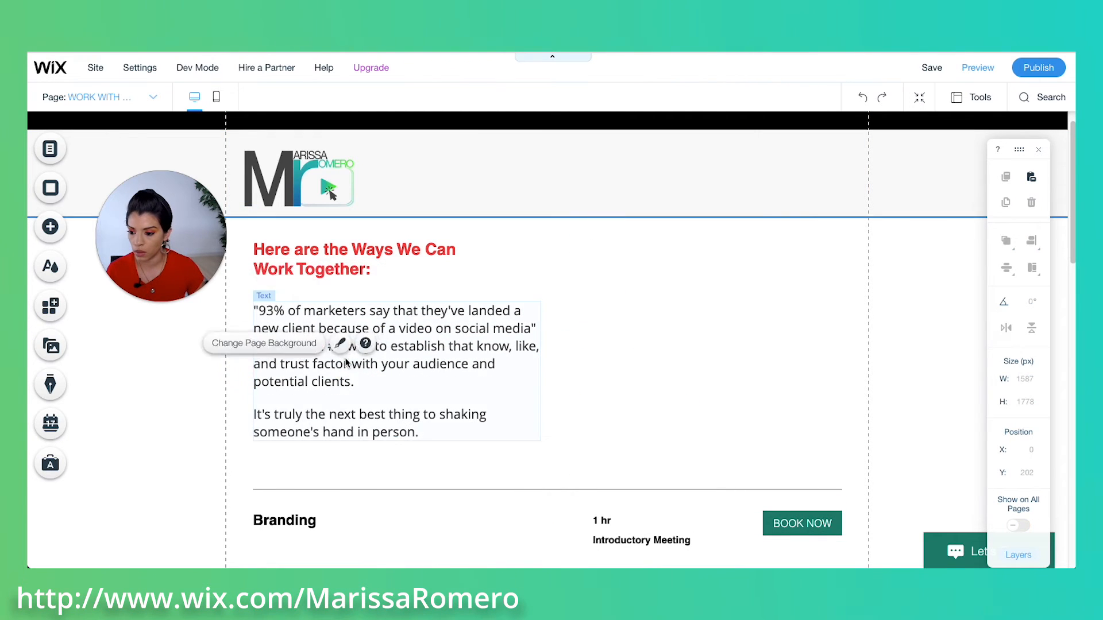
left_click_drag(368, 358, 369, 355)
Step: Add the site file photo of the surprised woman sitting with a laptop to the page
left_click(669, 349)
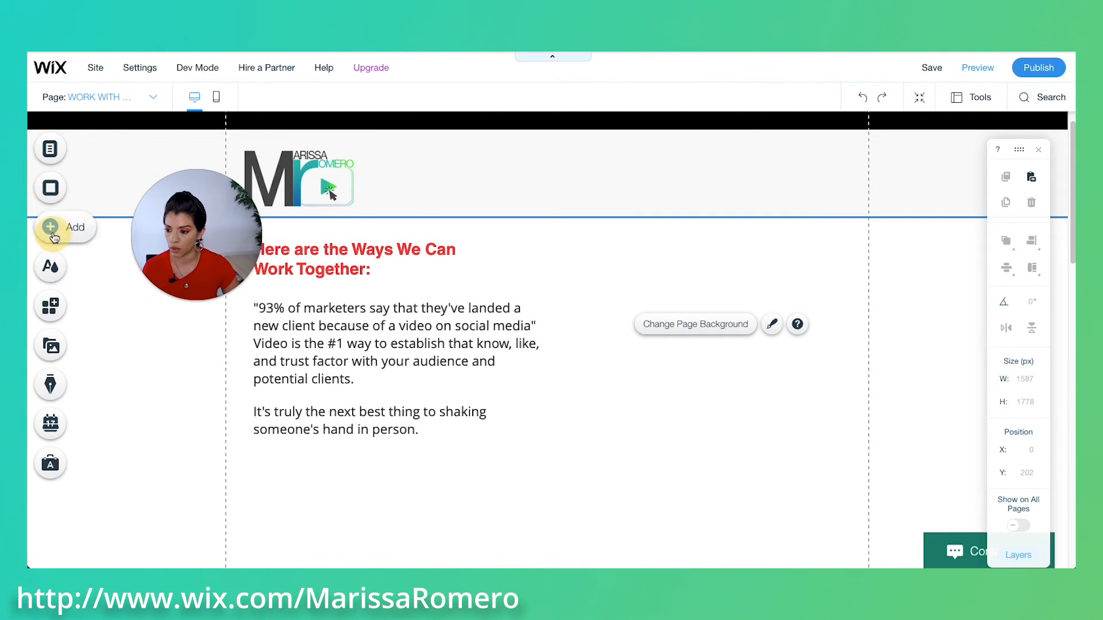
left_click(50, 226)
left_click(402, 230)
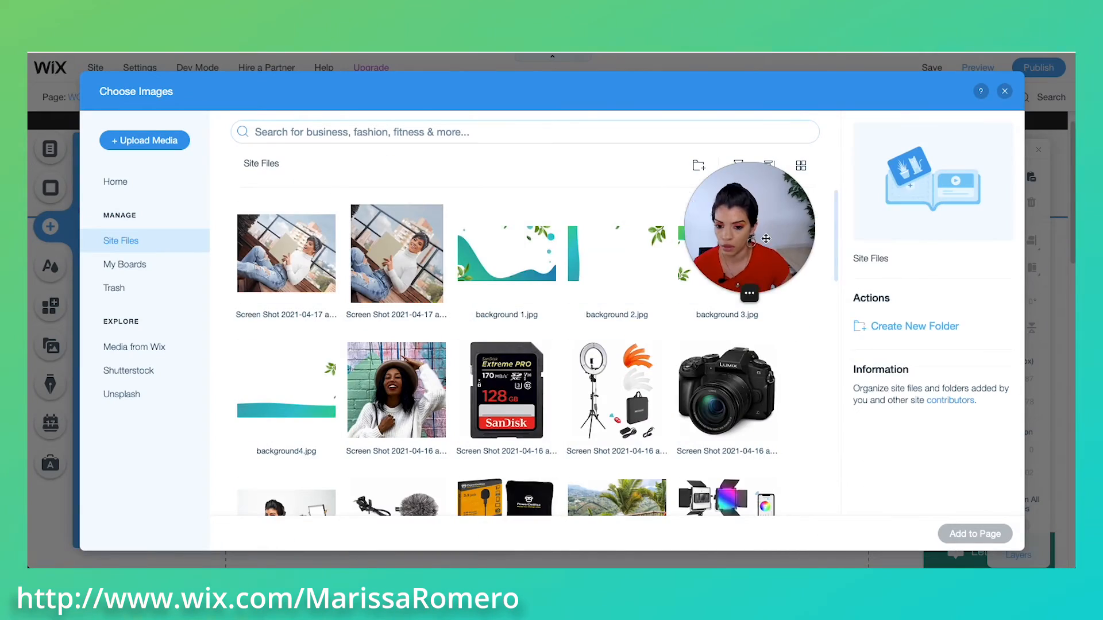
scroll(579, 382, "down", 10)
scroll(579, 382, "down", 5)
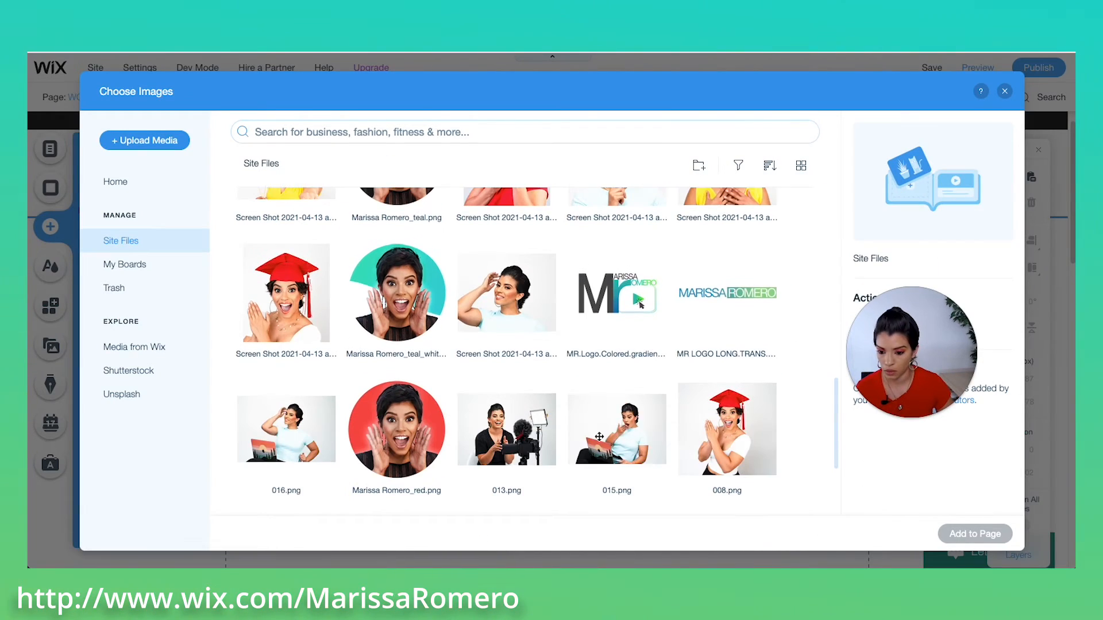
scroll(579, 382, "up", 5)
left_click(617, 422)
left_click(975, 534)
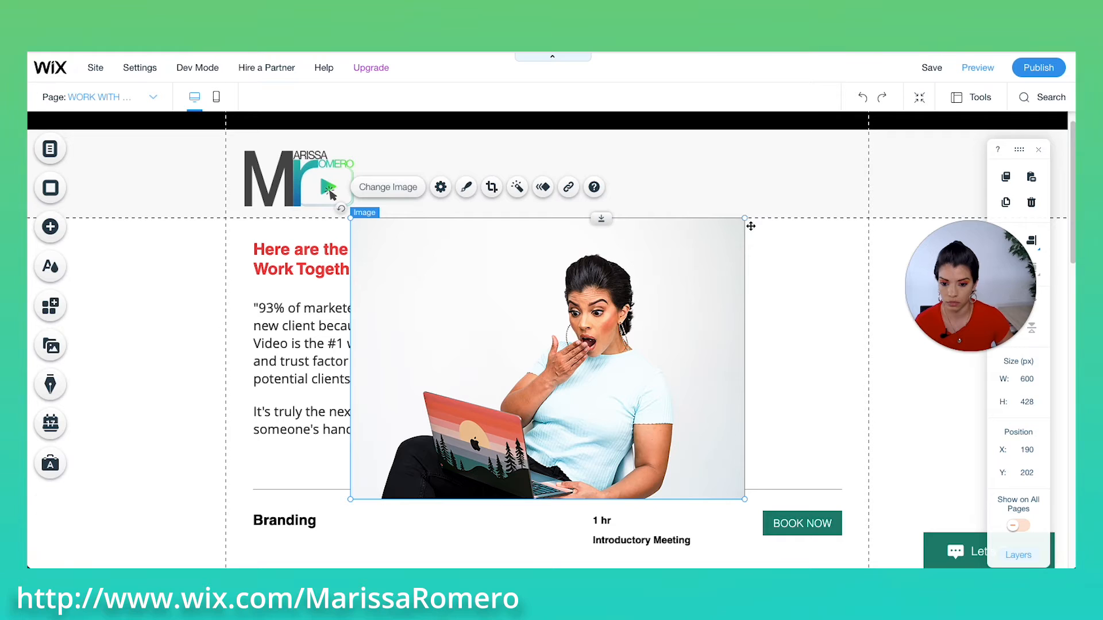
Step: Shrink the laptop photo to fit beside the intro paragraph and apply a saved frame design to it
left_click_drag(745, 219, 619, 308)
mouse_move(542, 387)
left_mouse_down()
mouse_move(783, 320)
mouse_move(749, 329)
left_mouse_up()
left_click(673, 220)
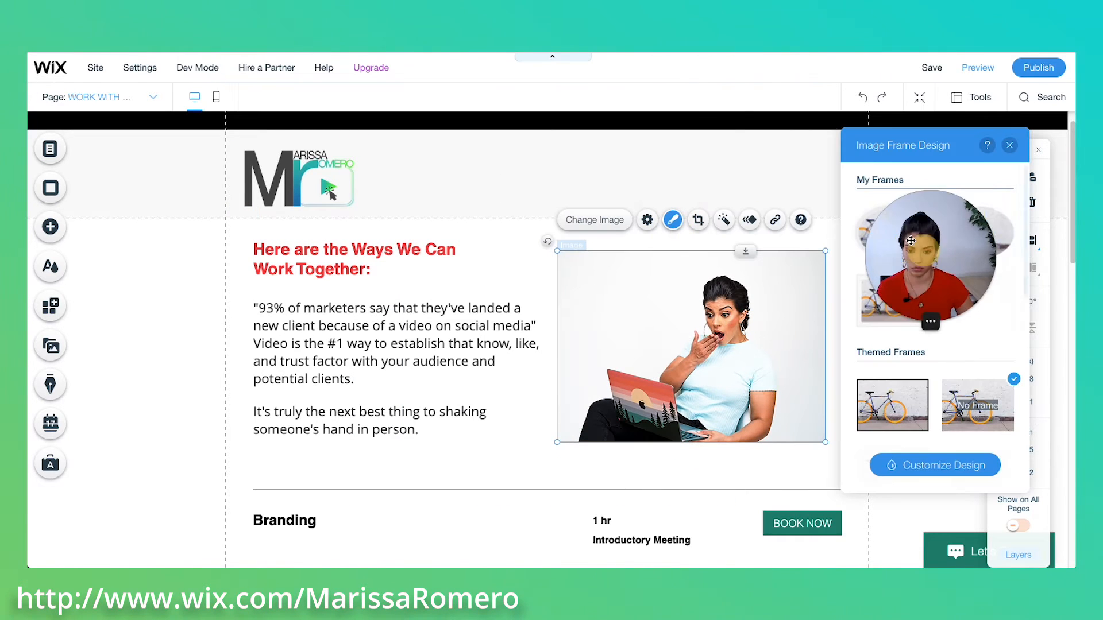
left_click(886, 304)
left_click(936, 467)
left_click_drag(670, 370, 674, 368)
Step: Make "#1 way to establish that know, like, and trust factor" in the intro paragraph bold and turquoise
left_click(379, 380)
left_click(435, 343)
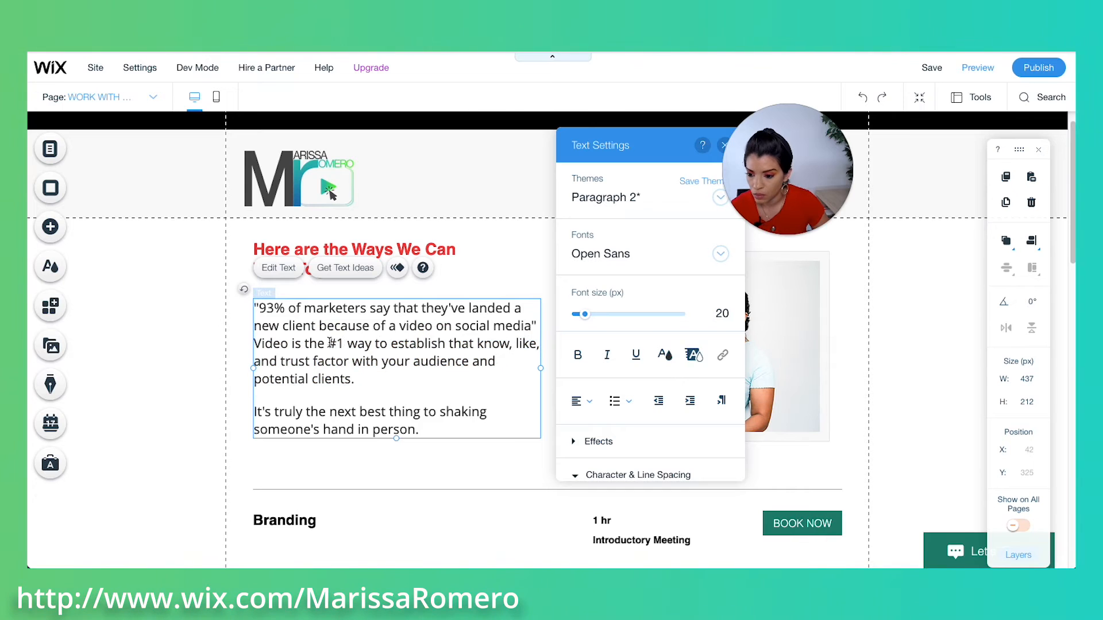
left_click_drag(331, 343, 388, 361)
left_click(578, 354)
left_click(665, 355)
left_click(616, 297)
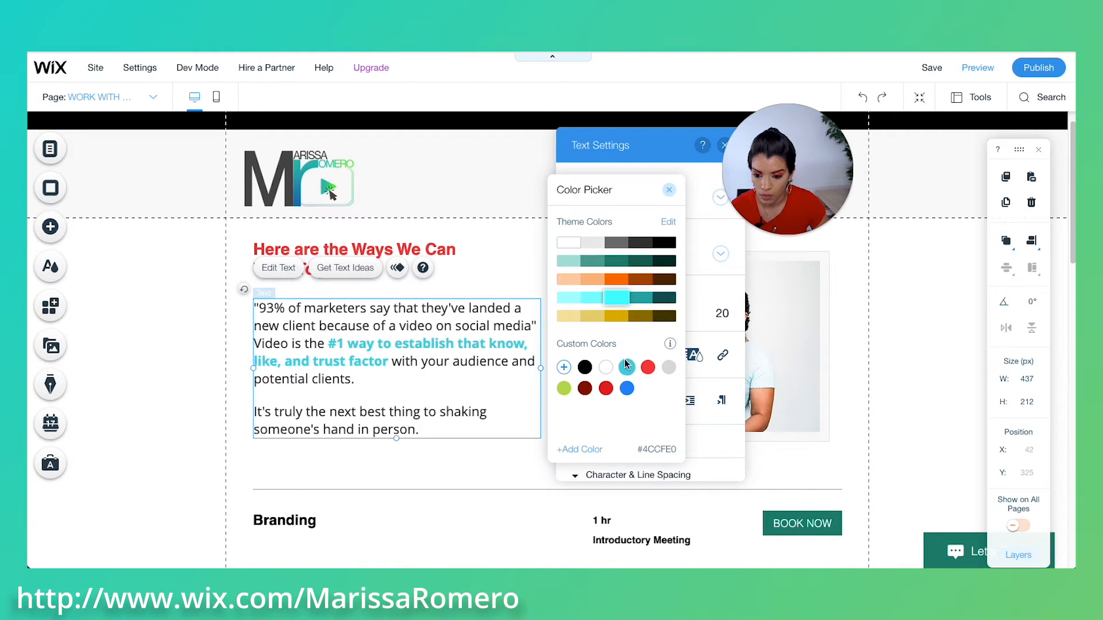
left_click(482, 451)
Step: Replace the testimonial's round portrait with the site file photo of the woman in a hat and white sweater
scroll(482, 452, "down", 10)
left_click(538, 304)
left_click(511, 211)
left_click(394, 389)
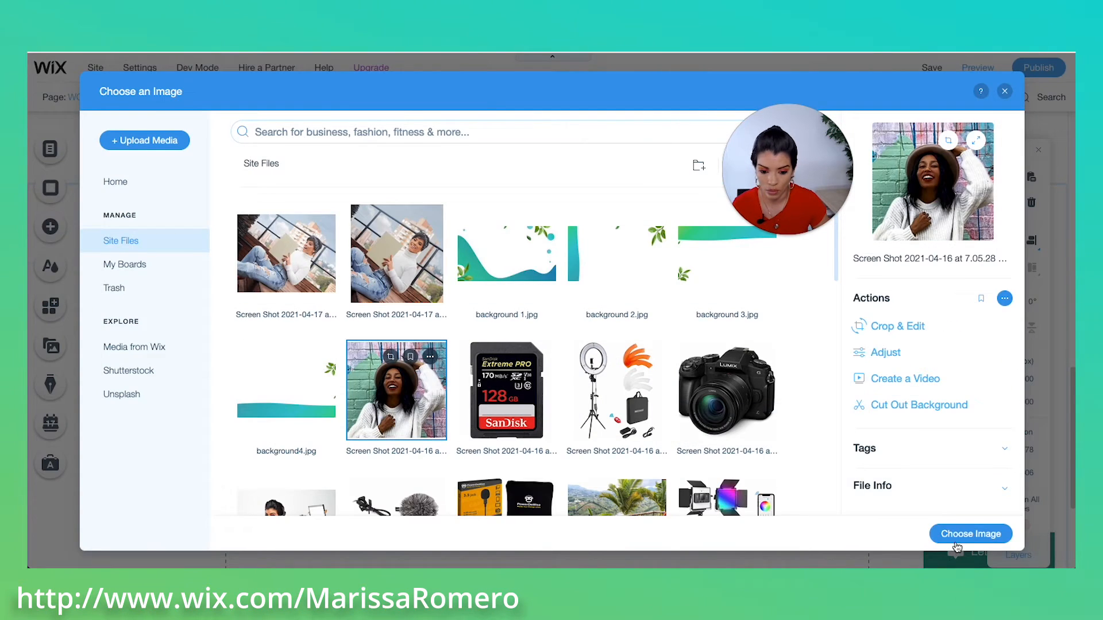
left_click(967, 555)
Step: Fill in the testimonial with the client's name, "Content Creator & Coach", and the quote about identifying the ideal customer and feeling comfortable on camera
double_click(538, 413)
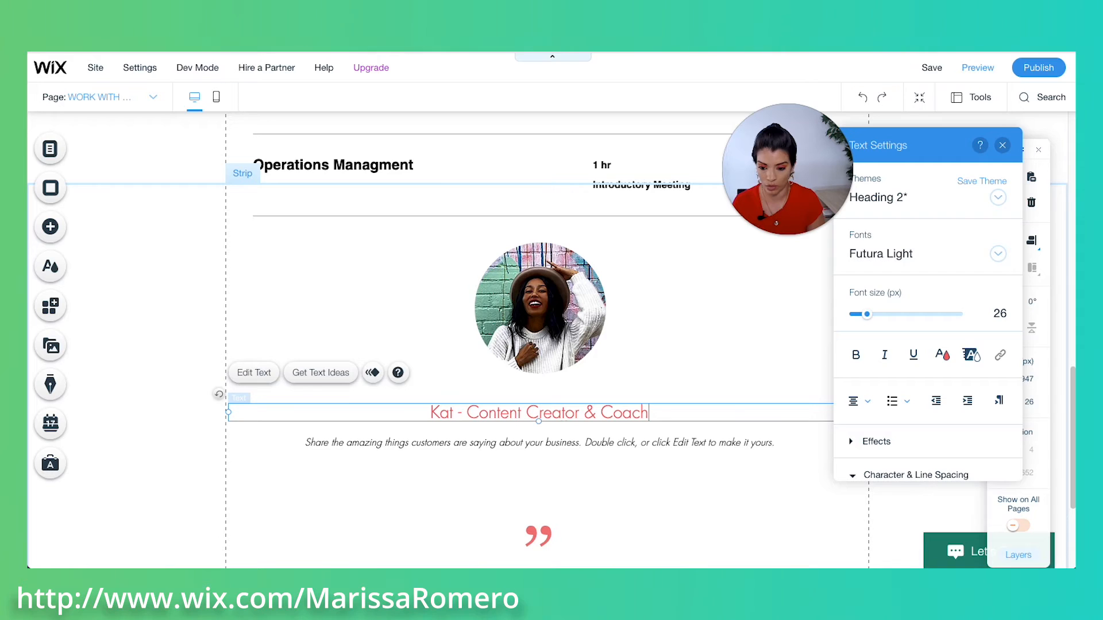
left_click(555, 443)
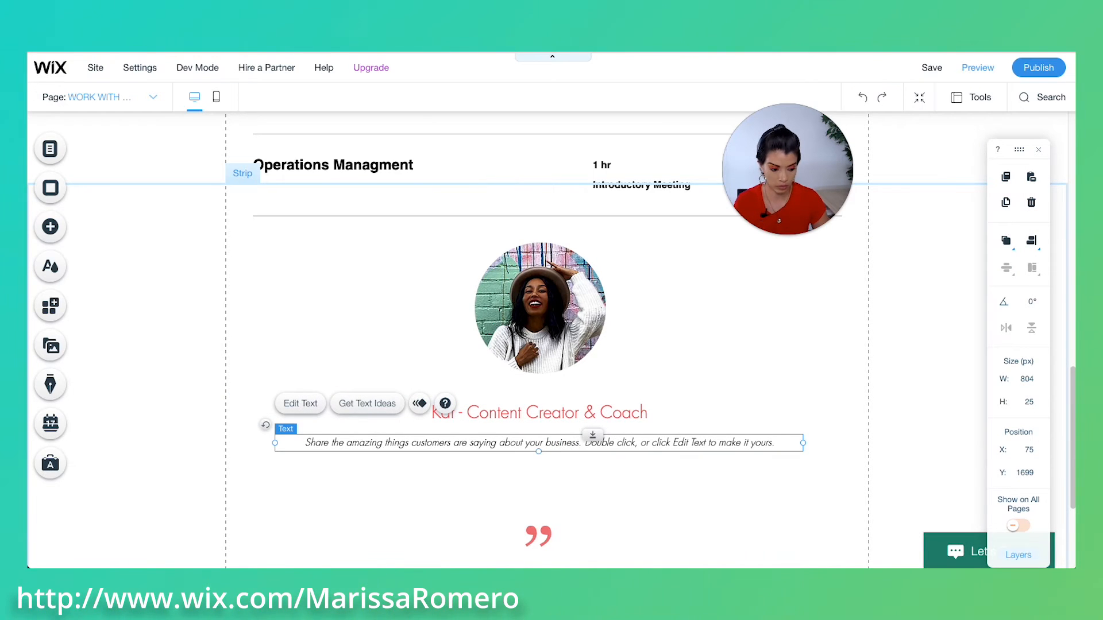
double_click(641, 441)
type("Working with Marissa has been a game changer.  I can't thank her enough for helping me identify my ideal customer, and giving me the tools to feel comfortable on camera, and attract clients like clockwork.")
key("ctrl+a")
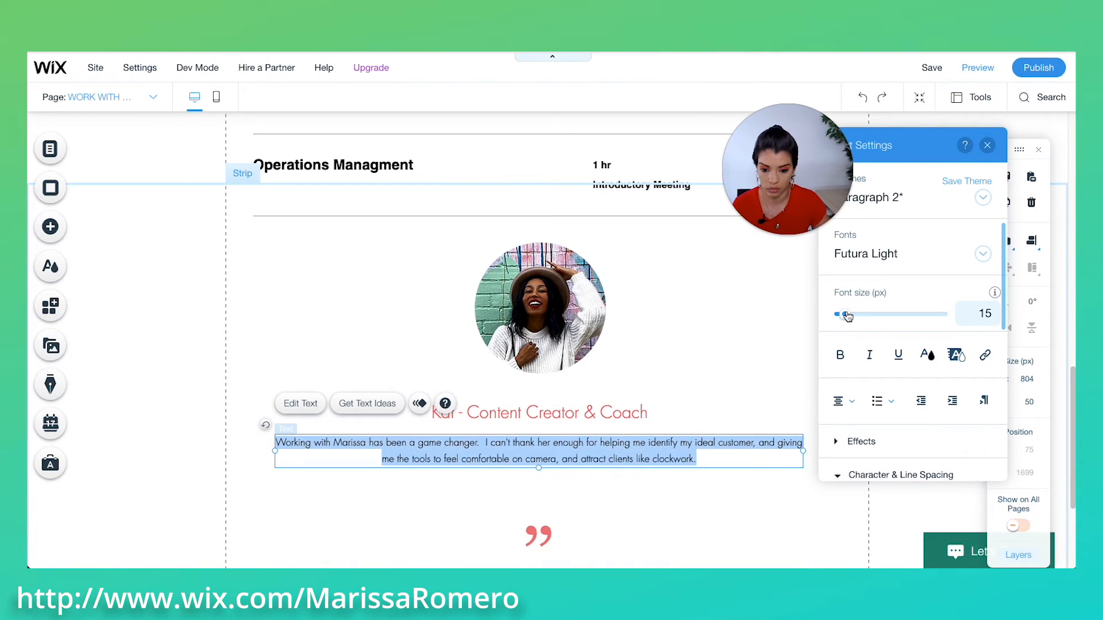
Step: Set the testimonial quote text to Open Sans at 20 px
left_click_drag(843, 313, 849, 316)
left_click(882, 257)
type("Op")
key("Return")
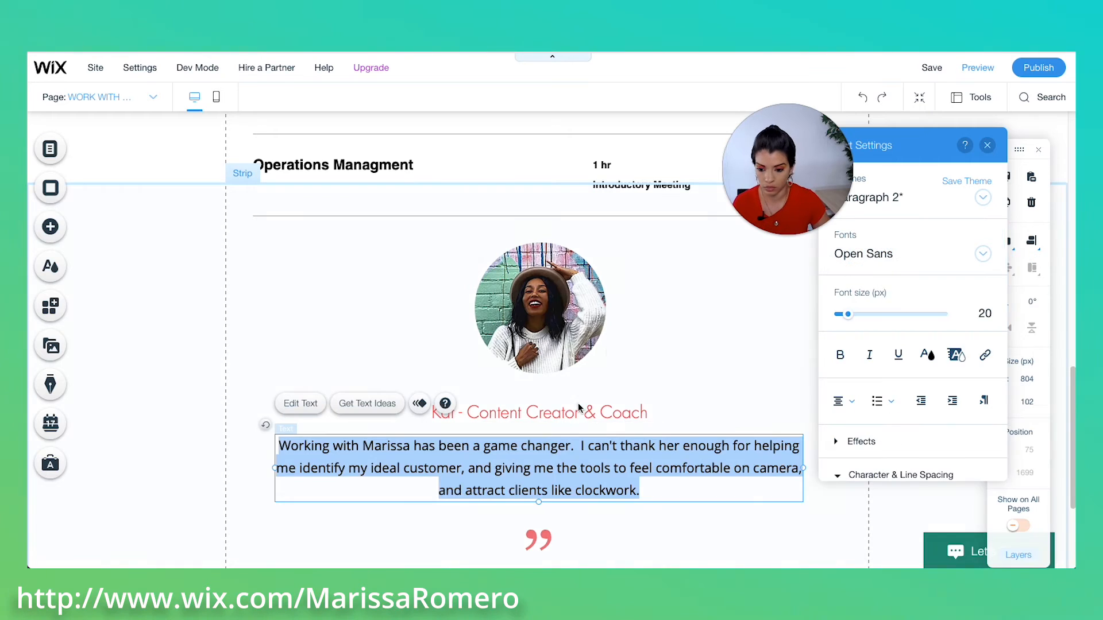
Step: Change the testimonial's name and title line to the Helvetica font in teal
double_click(579, 410)
left_click(856, 258)
type("He")
key("Return")
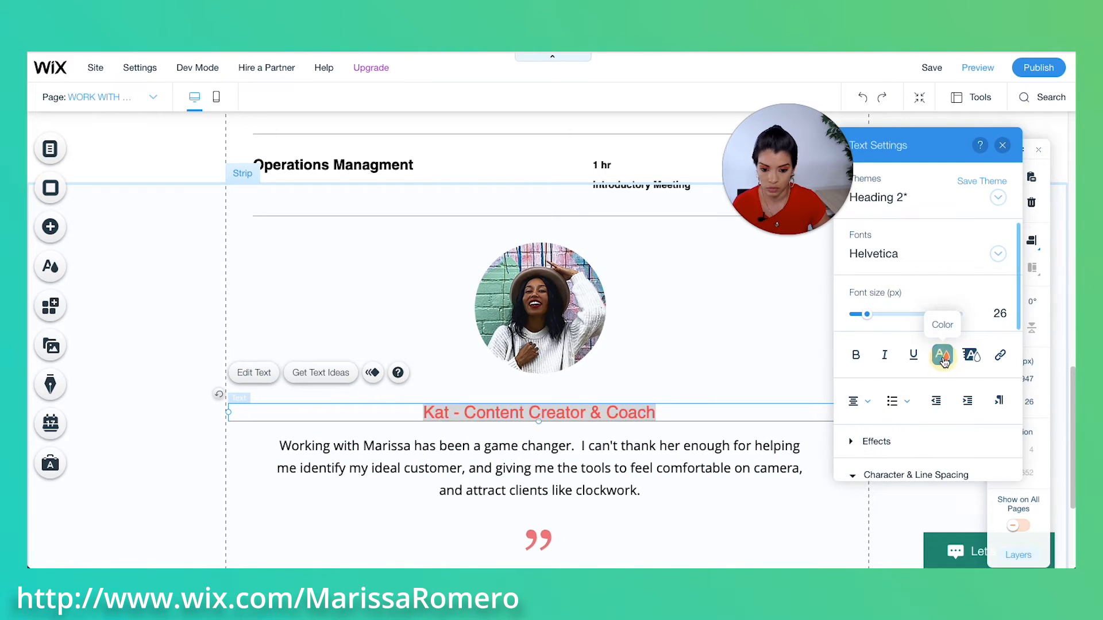
left_click(942, 355)
Step: Recolor the quotation mark shape below the testimonial to the custom red #FF4040
left_click(536, 536)
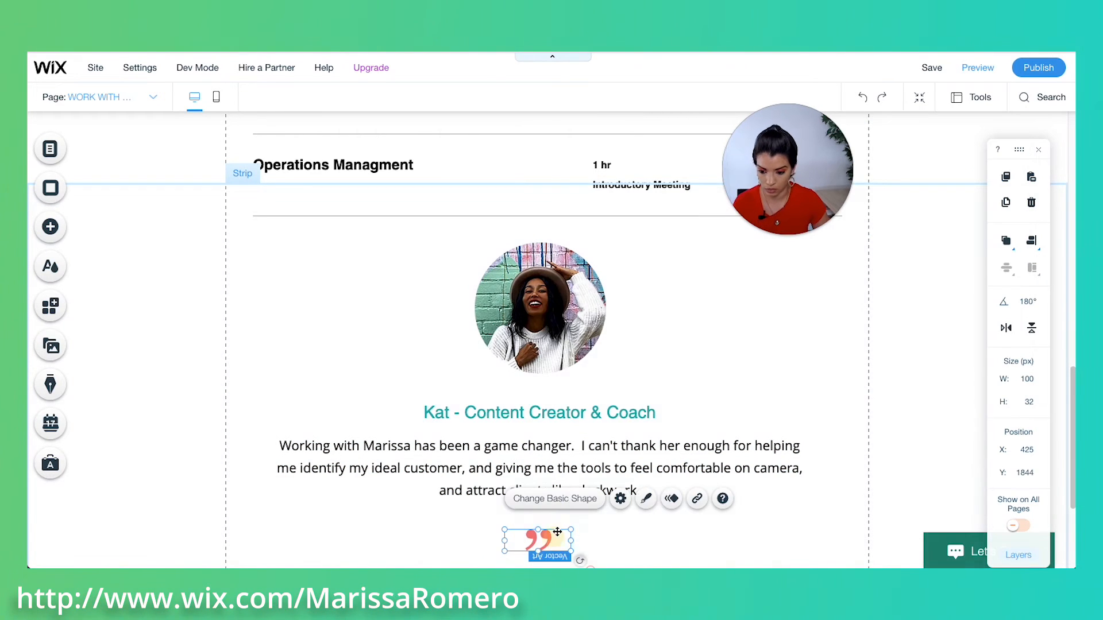
scroll(557, 532, "down", 2)
double_click(537, 449)
key("Escape")
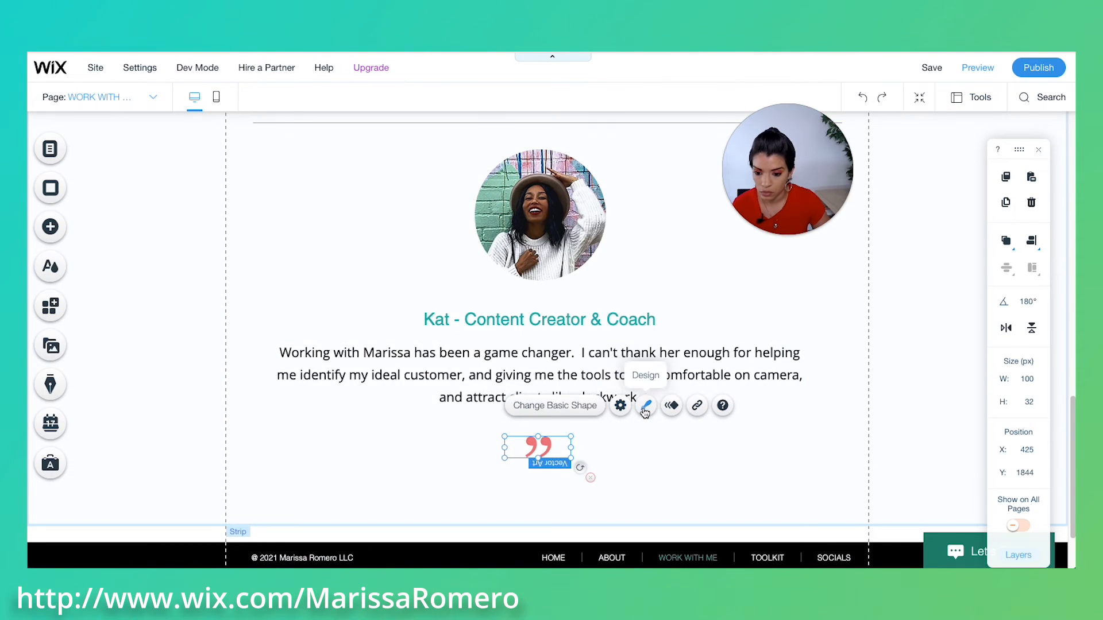
left_click(644, 407)
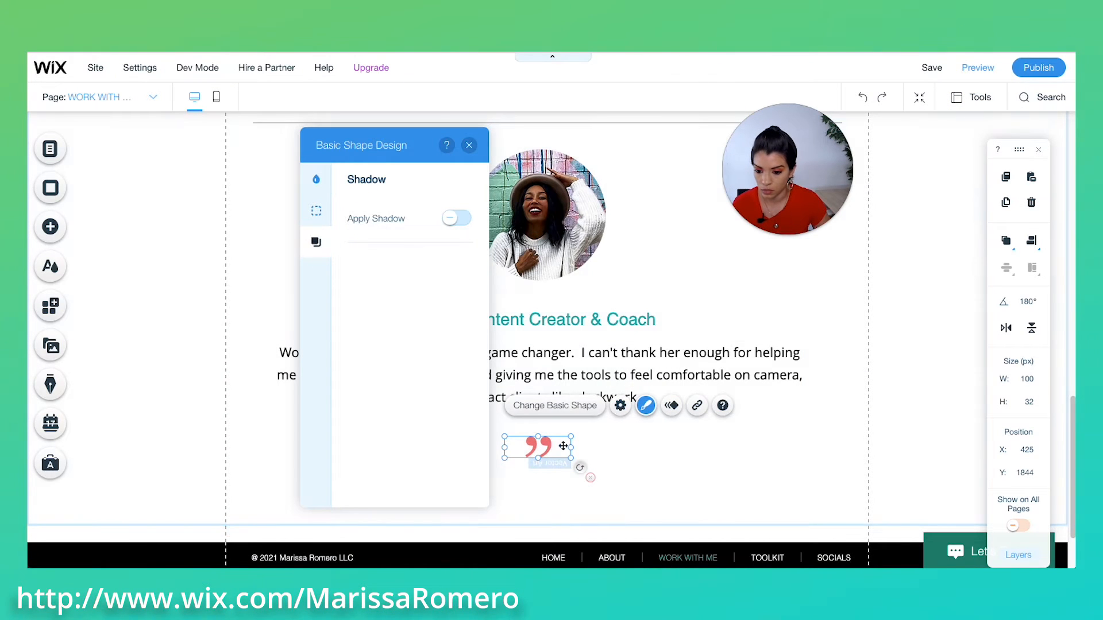
left_click(620, 406)
double_click(537, 447)
left_click(1004, 92)
left_click(645, 406)
left_click(463, 232)
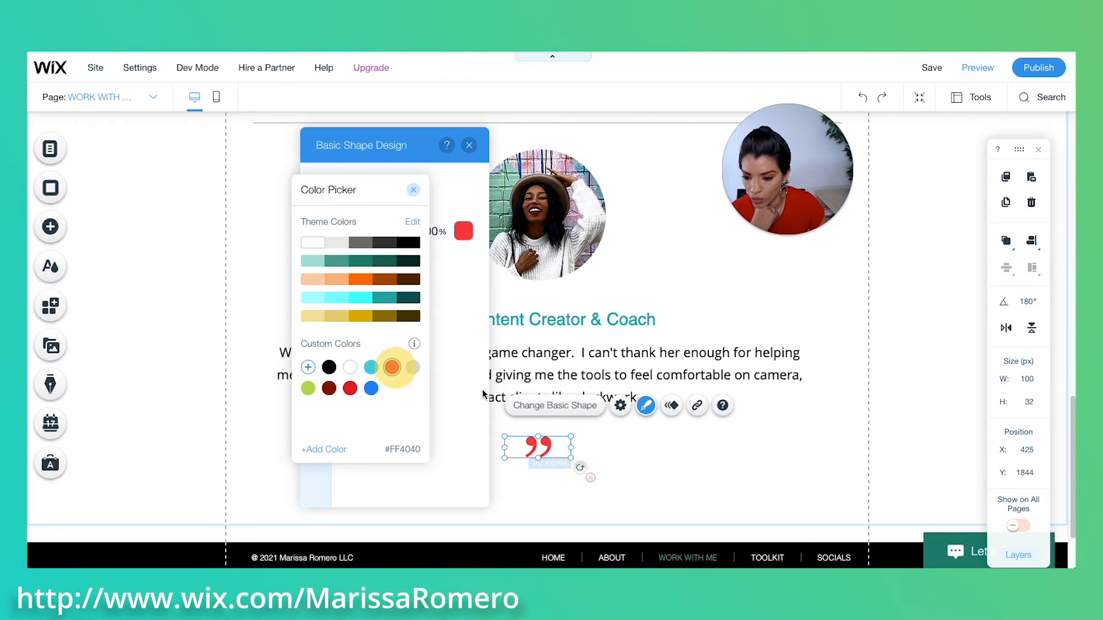
left_click(716, 453)
left_click(576, 467)
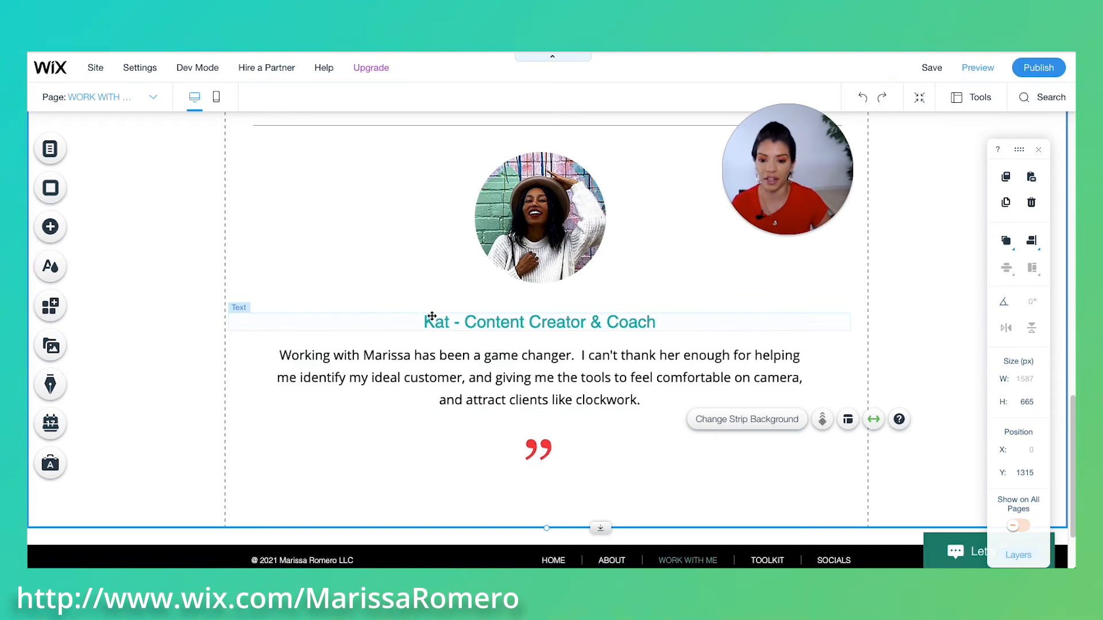
left_click(495, 351)
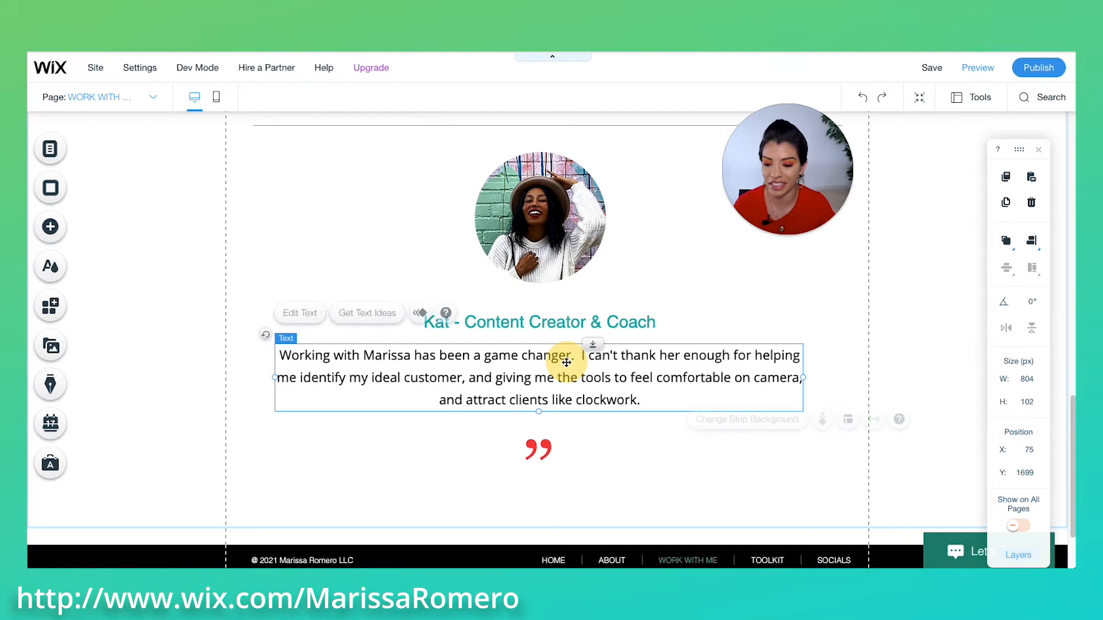
scroll(492, 367, "up", 1)
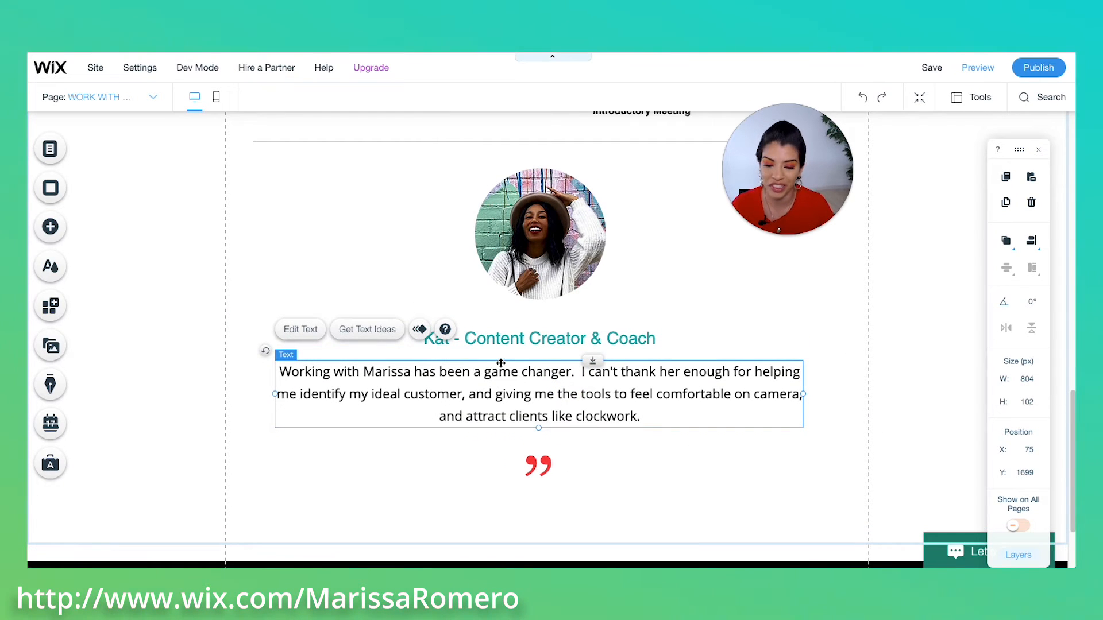
Step: Open the booking services management for the Book Online widget and delete the Strategic Planning service
scroll(521, 402, "up", 5)
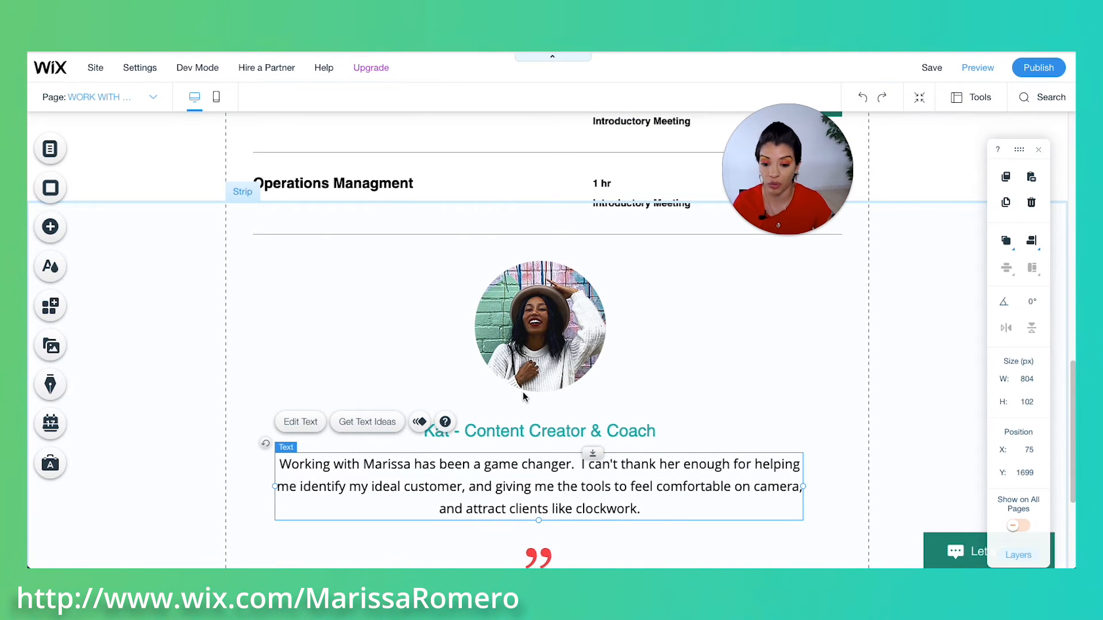
scroll(523, 393, "up", 20)
scroll(564, 369, "up", 5)
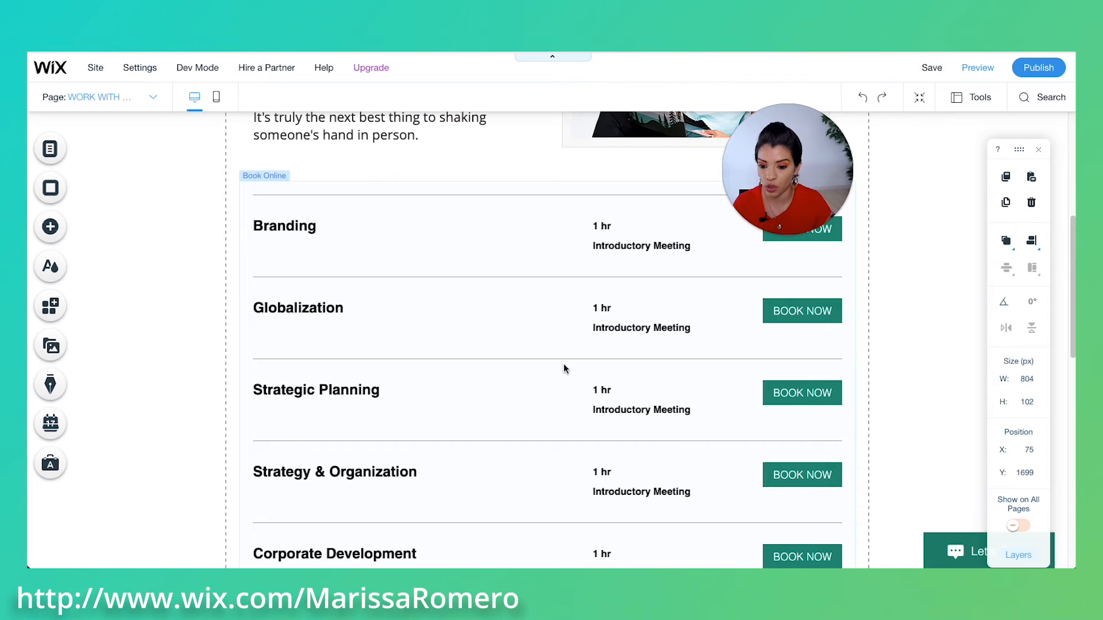
double_click(494, 360)
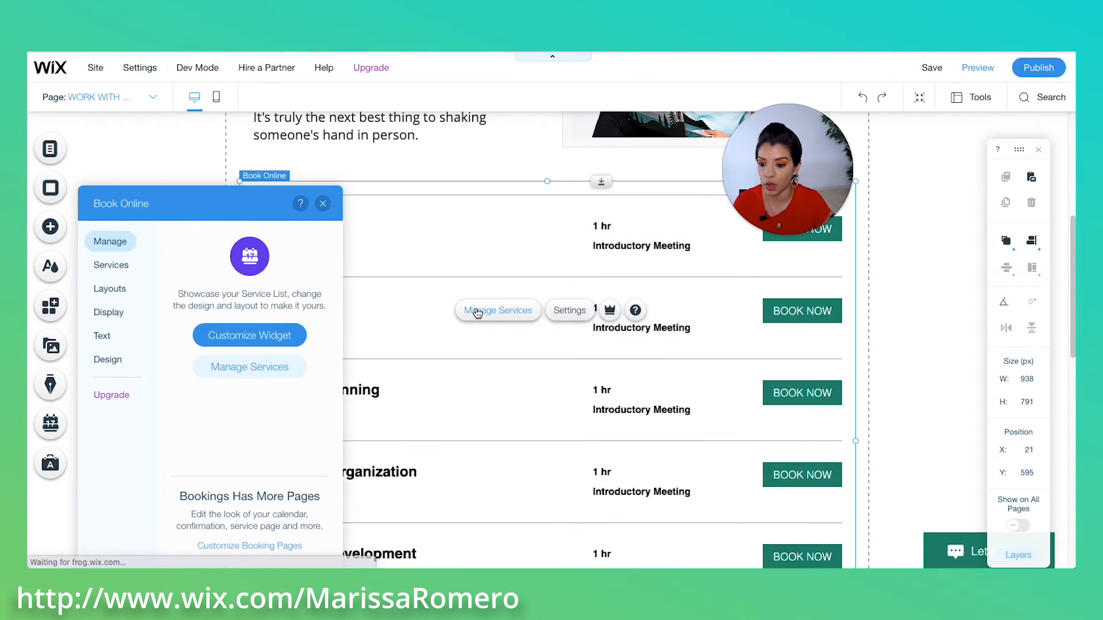
left_click(476, 310)
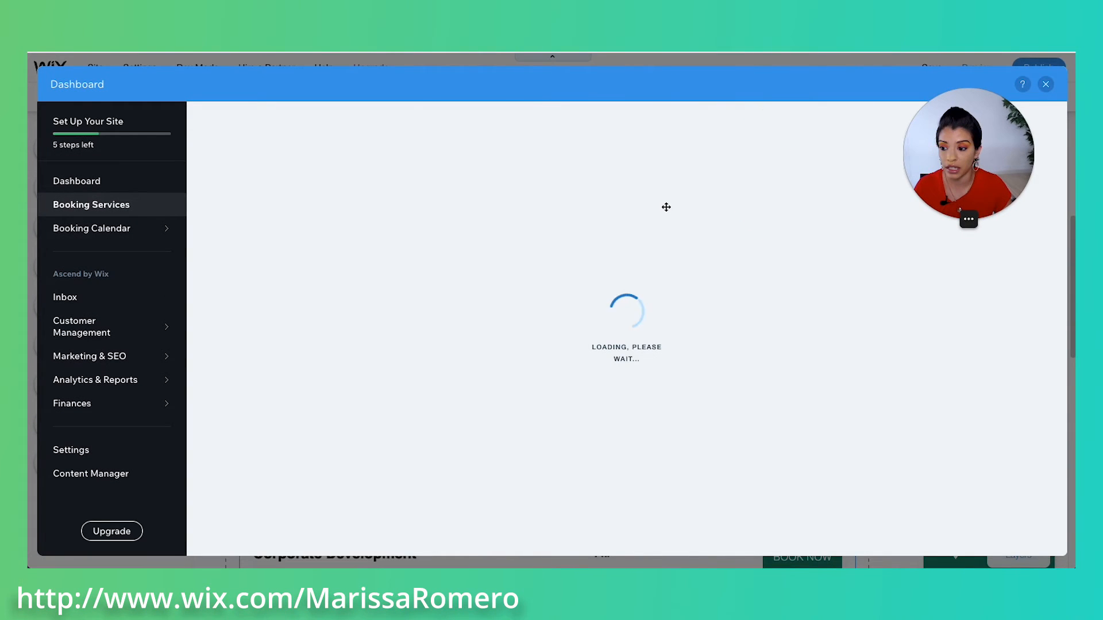
scroll(403, 431, "down", 2)
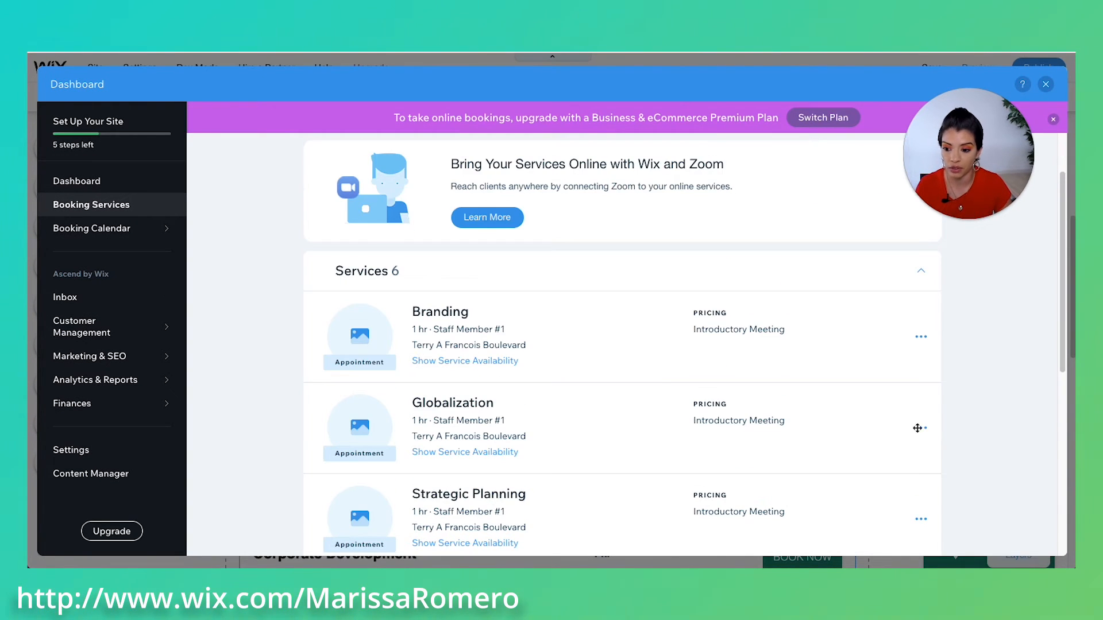
scroll(862, 432, "down", 2)
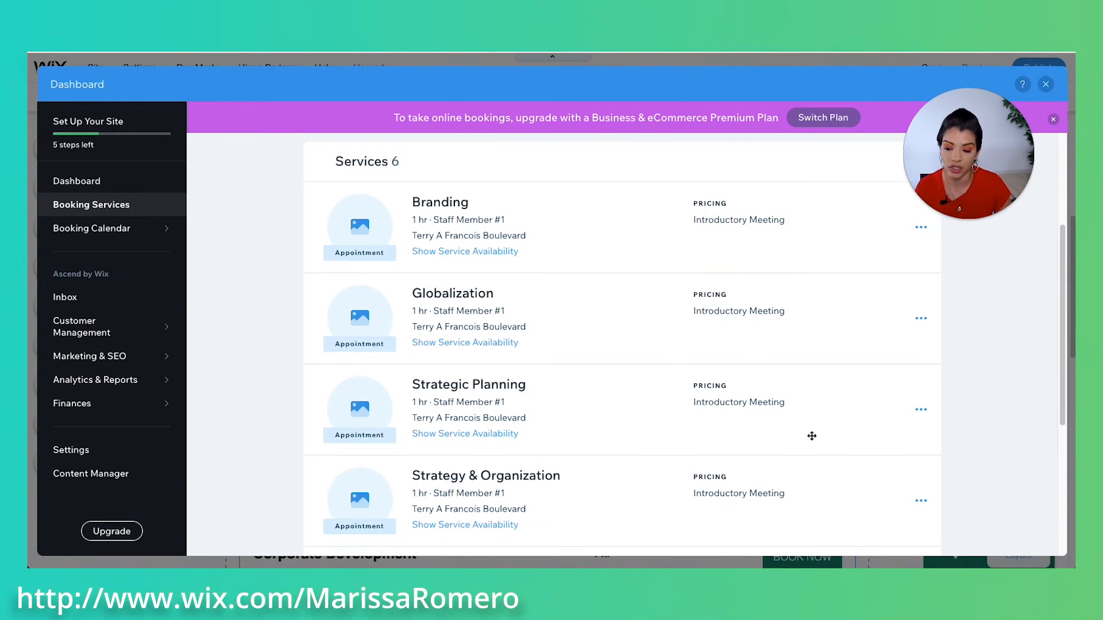
left_click(921, 411)
left_click(845, 433)
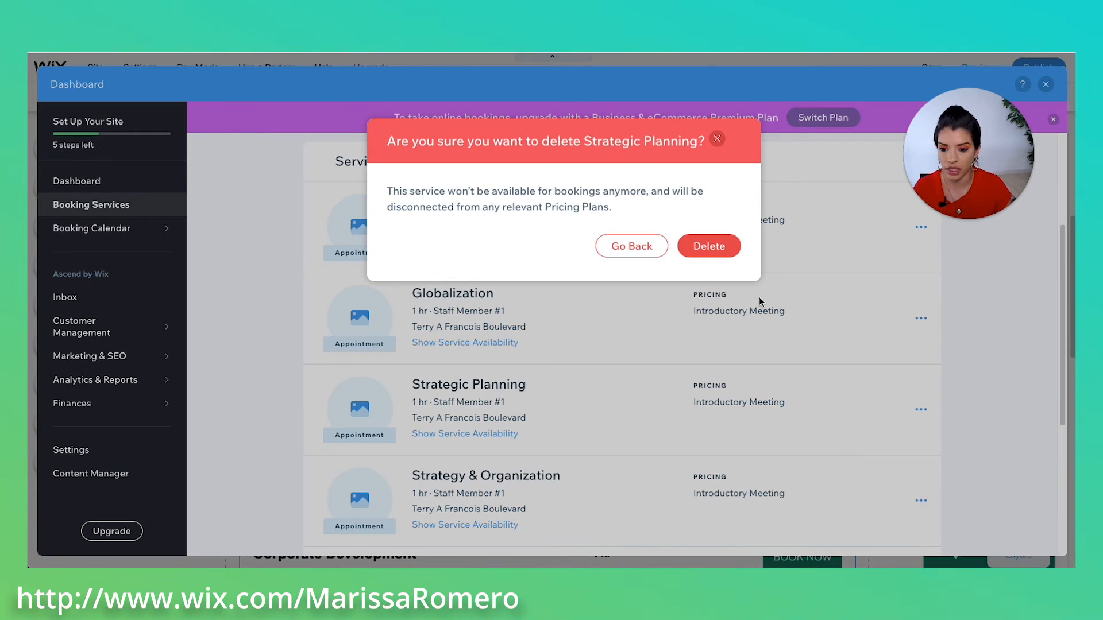
left_click(735, 253)
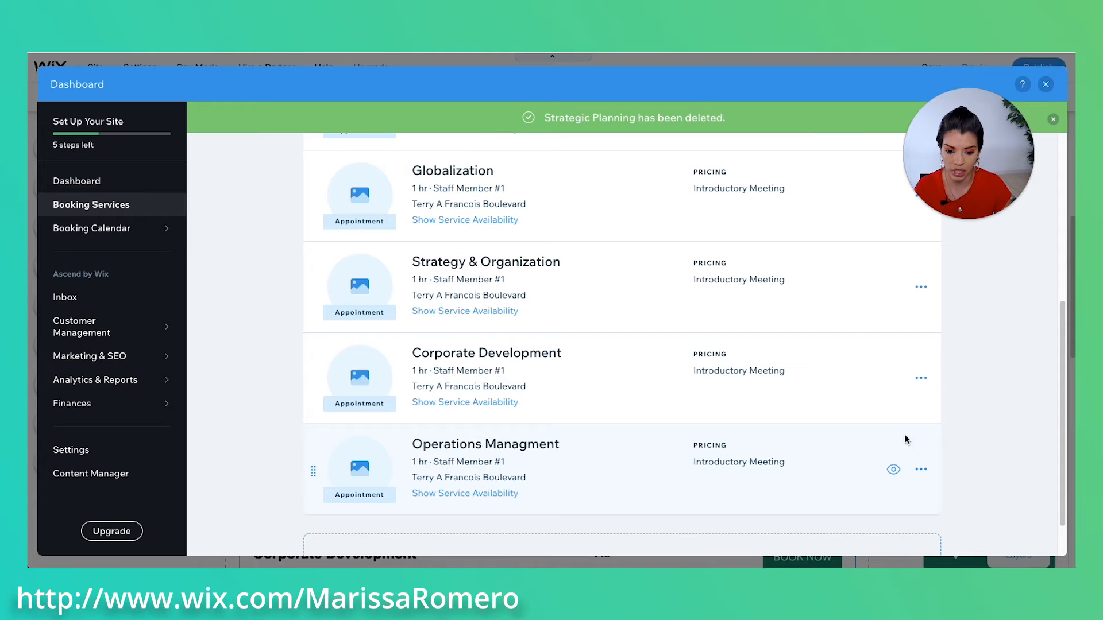
Step: Delete the Operations Managment and Corporate Development booking services and dismiss the setup suggestion
left_click(920, 470)
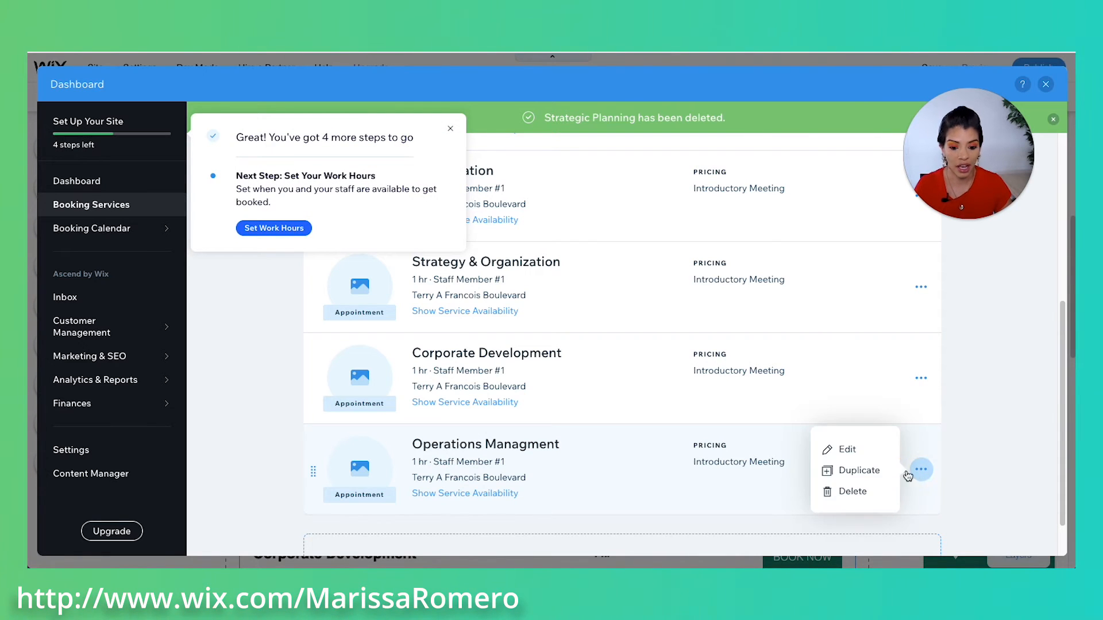
left_click(853, 493)
left_click(699, 247)
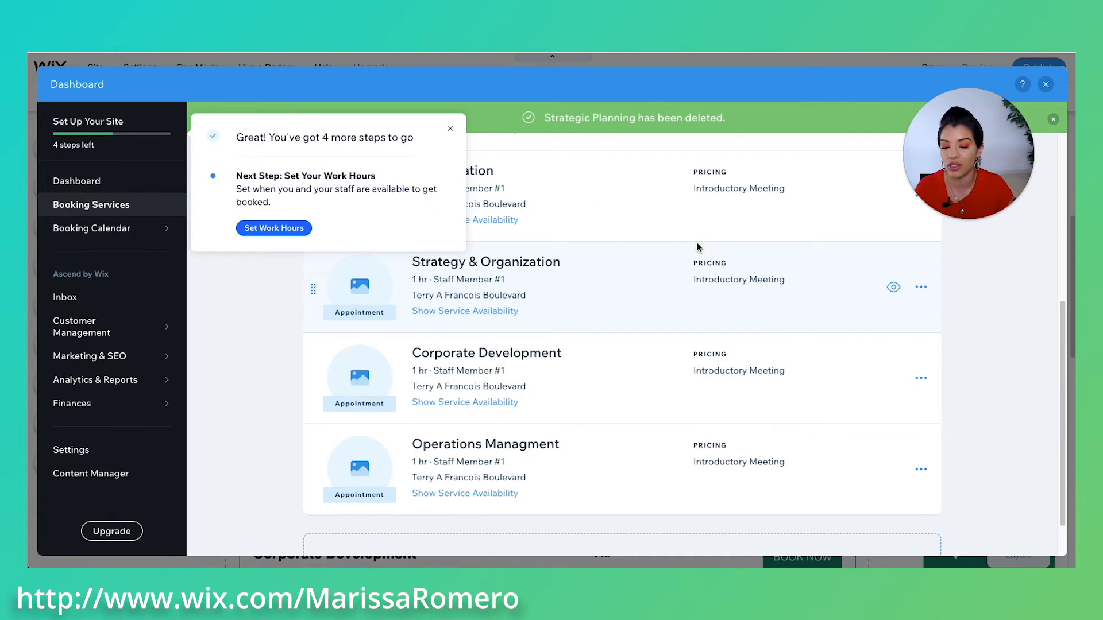
left_click(920, 417)
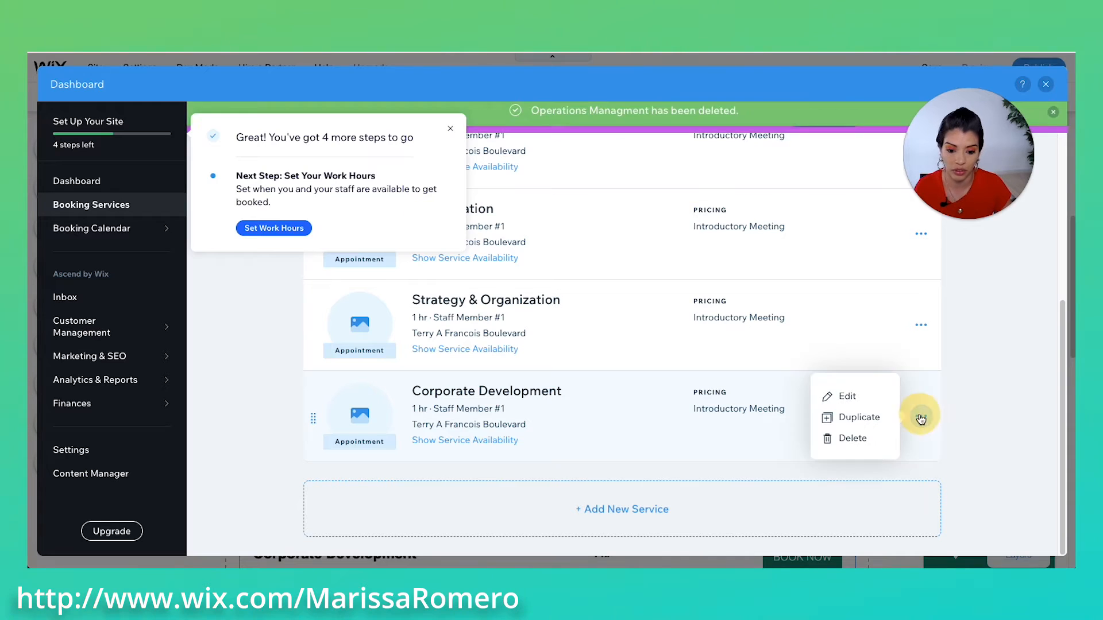
left_click(852, 446)
left_click(697, 246)
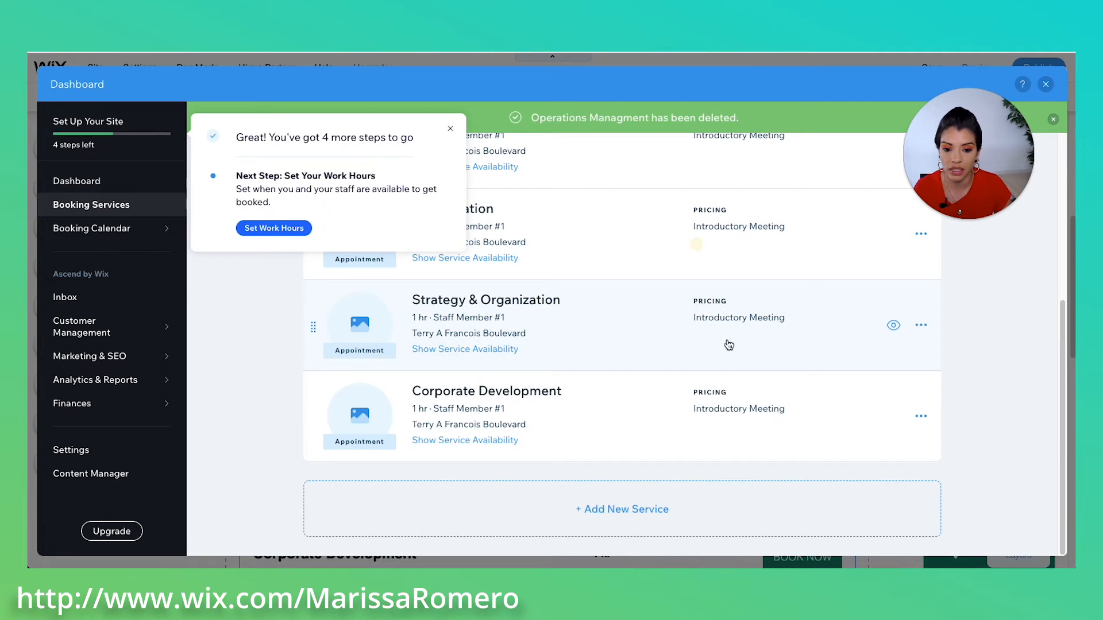
left_click(450, 131)
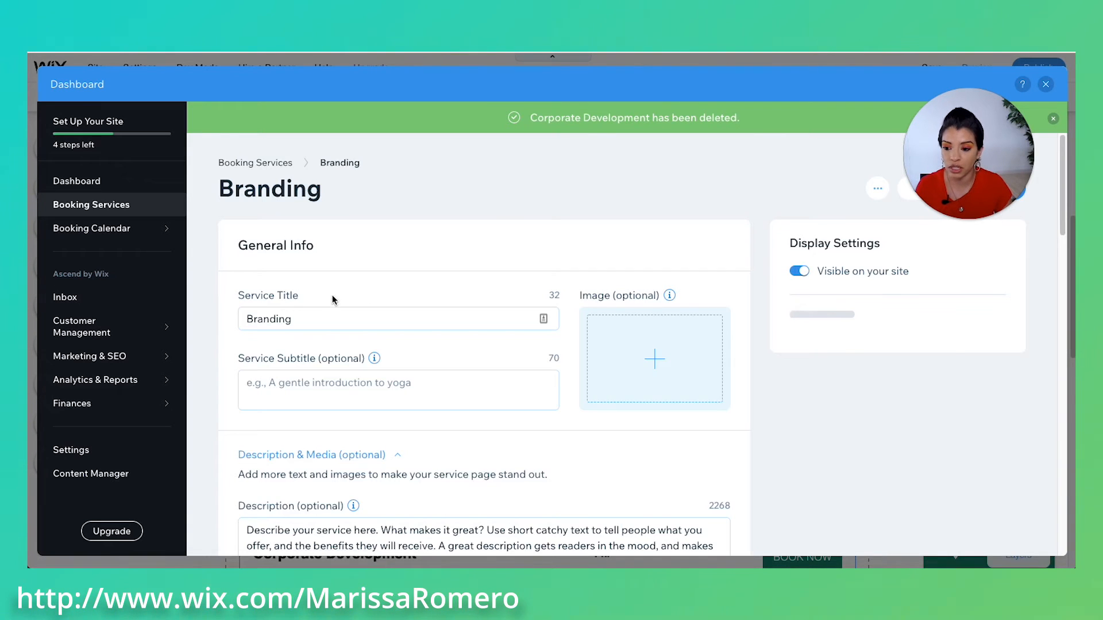
Step: Rename the Branding service "Clarity Call on your Niche", save it, dismiss the plan offer and return to the site editor
double_click(331, 326)
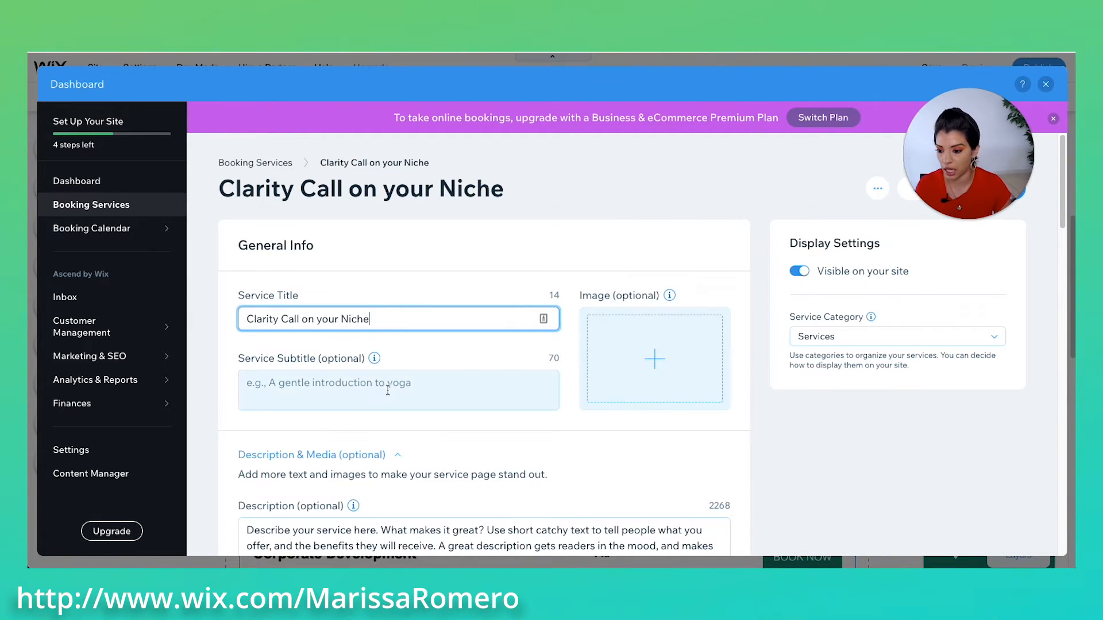
scroll(385, 391, "down", 2)
scroll(385, 394, "down", 15)
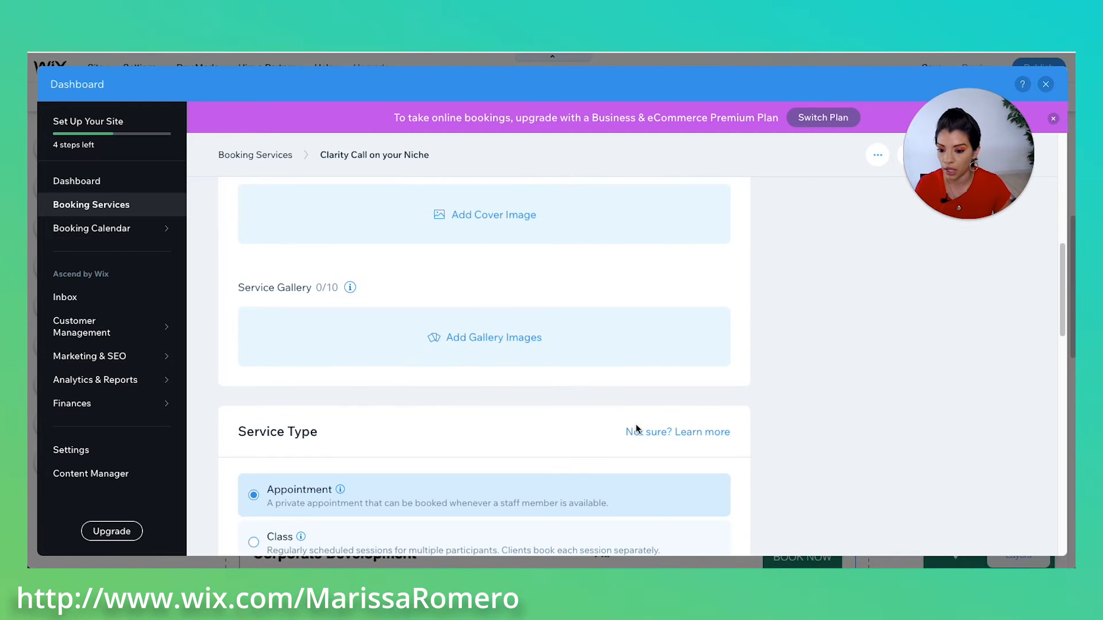
scroll(661, 431, "up", 15)
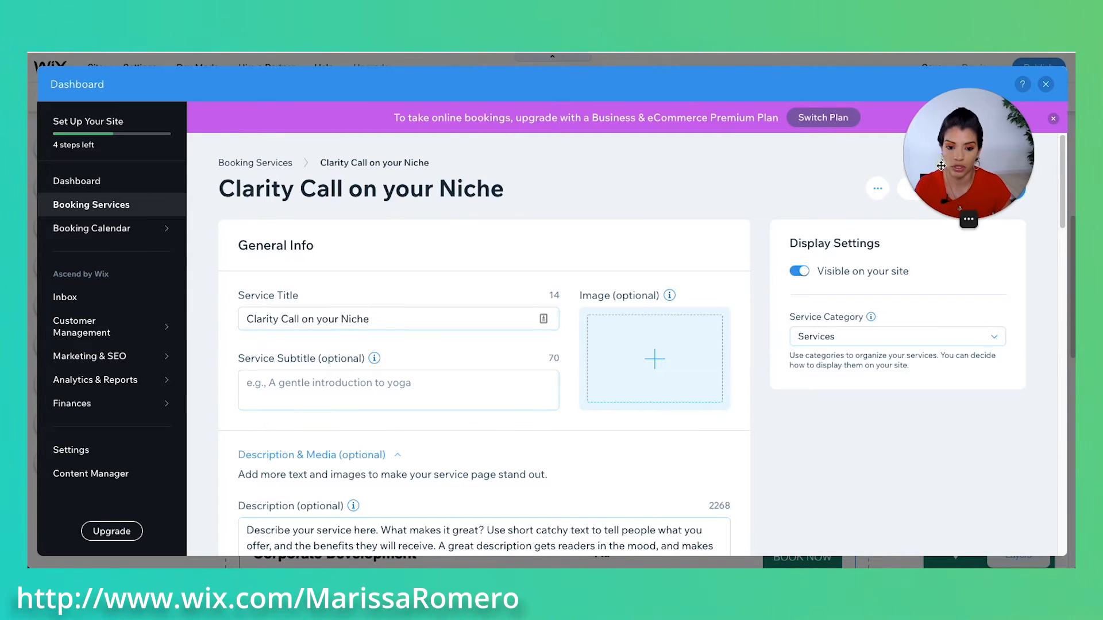
left_click(998, 189)
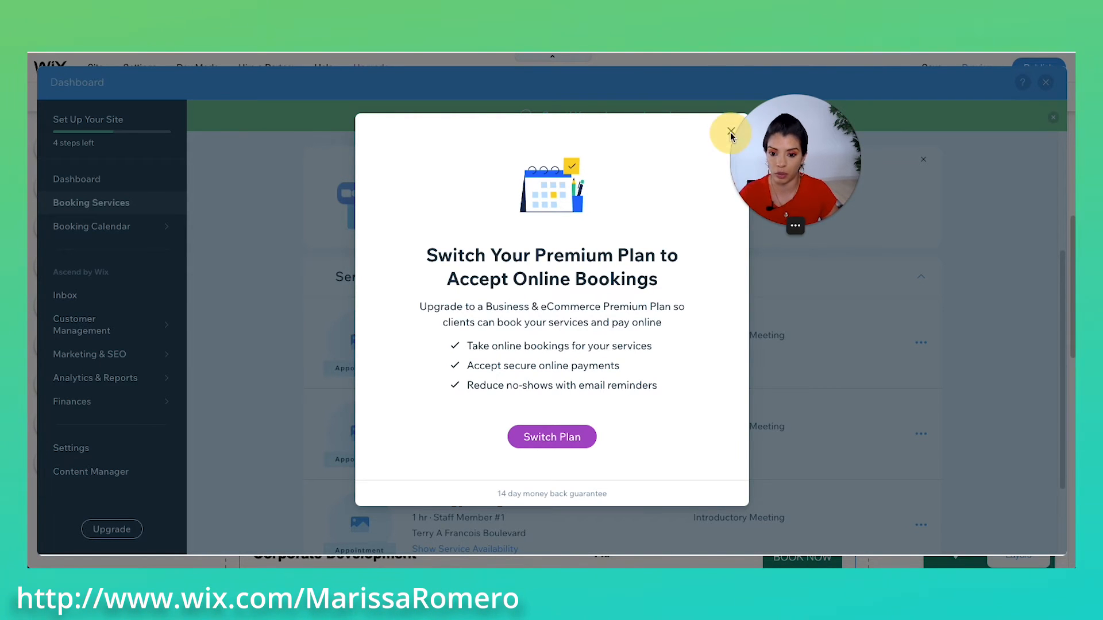
left_click(731, 133)
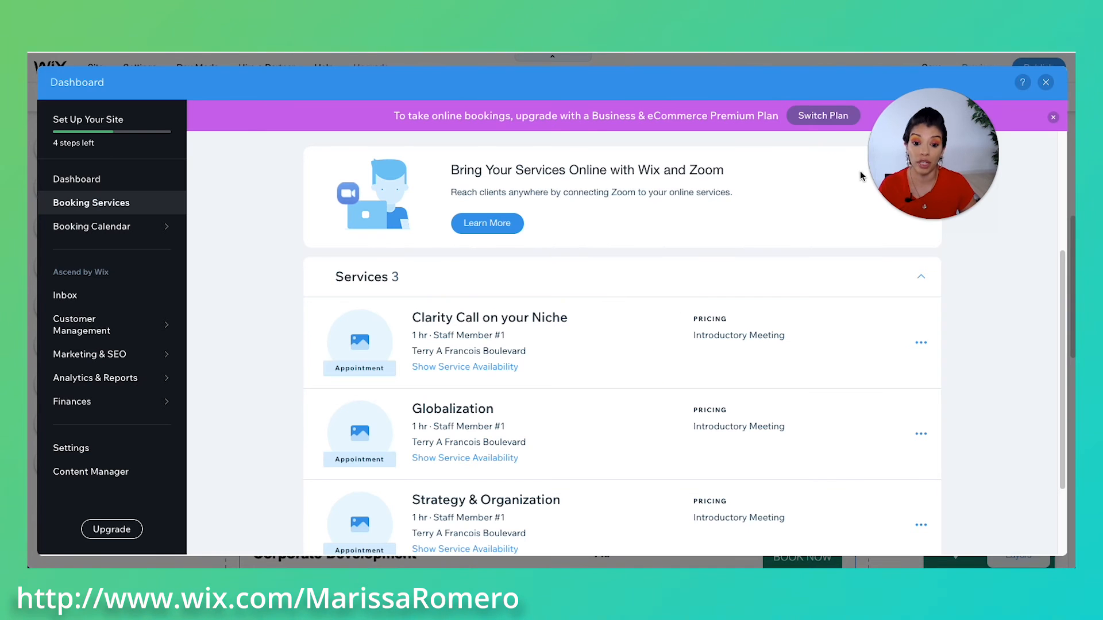
left_click(1046, 83)
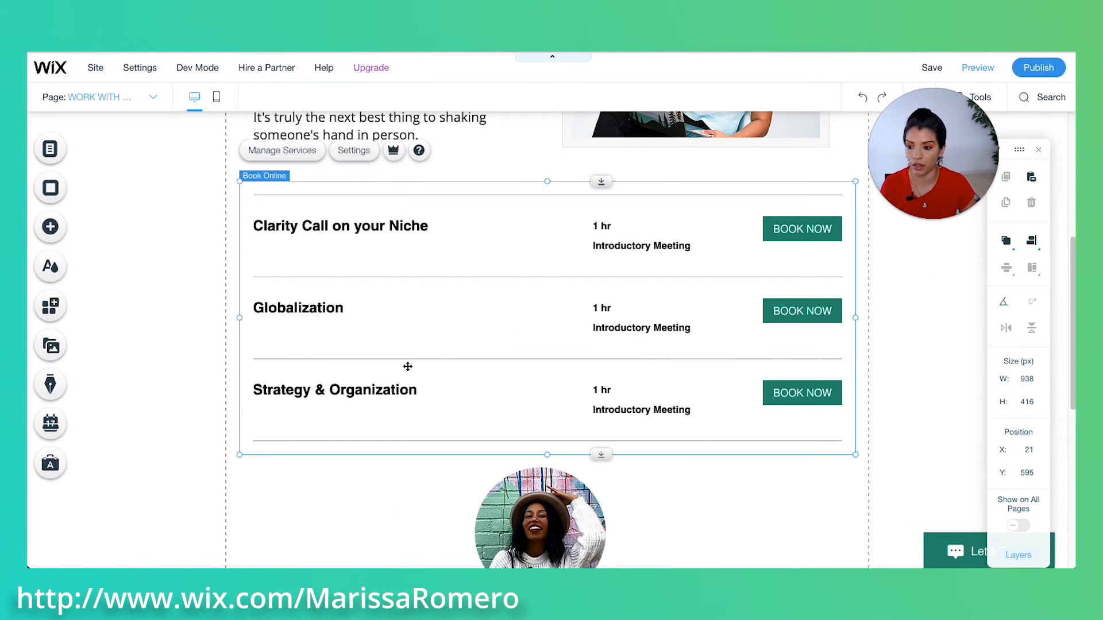
Step: Switch to the TOOLKIT page for editing
scroll(652, 545, "up", 5)
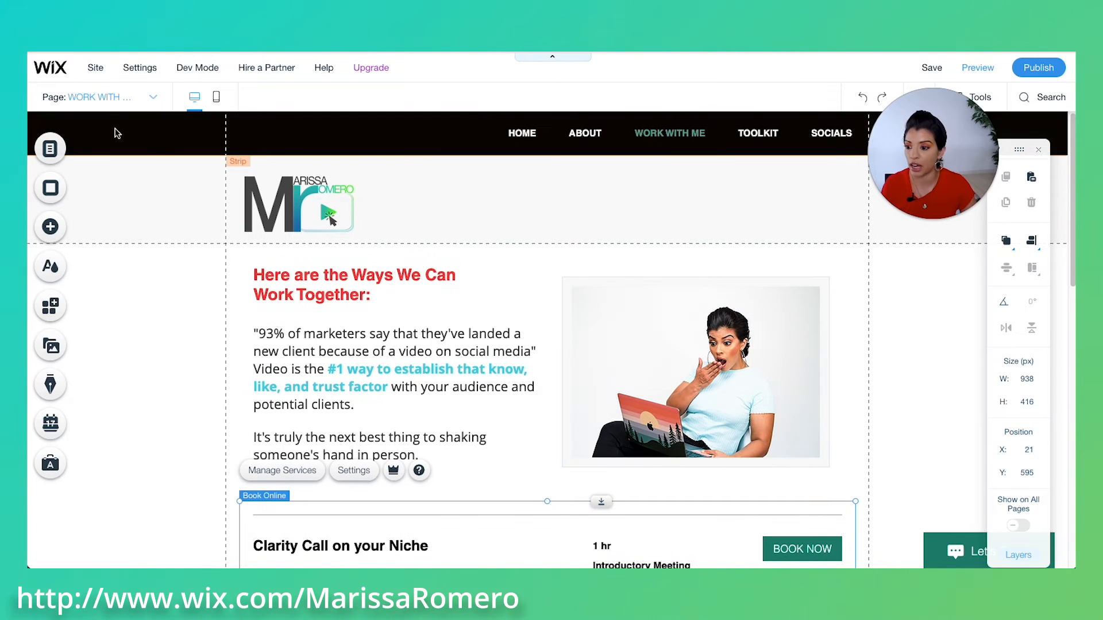
left_click(109, 103)
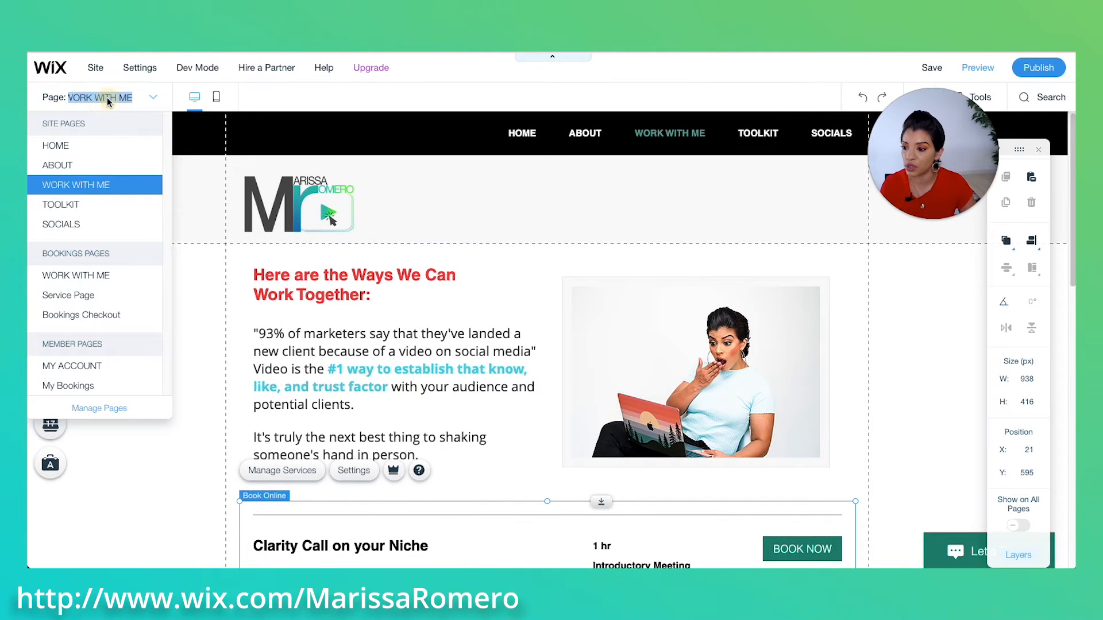
left_click(86, 206)
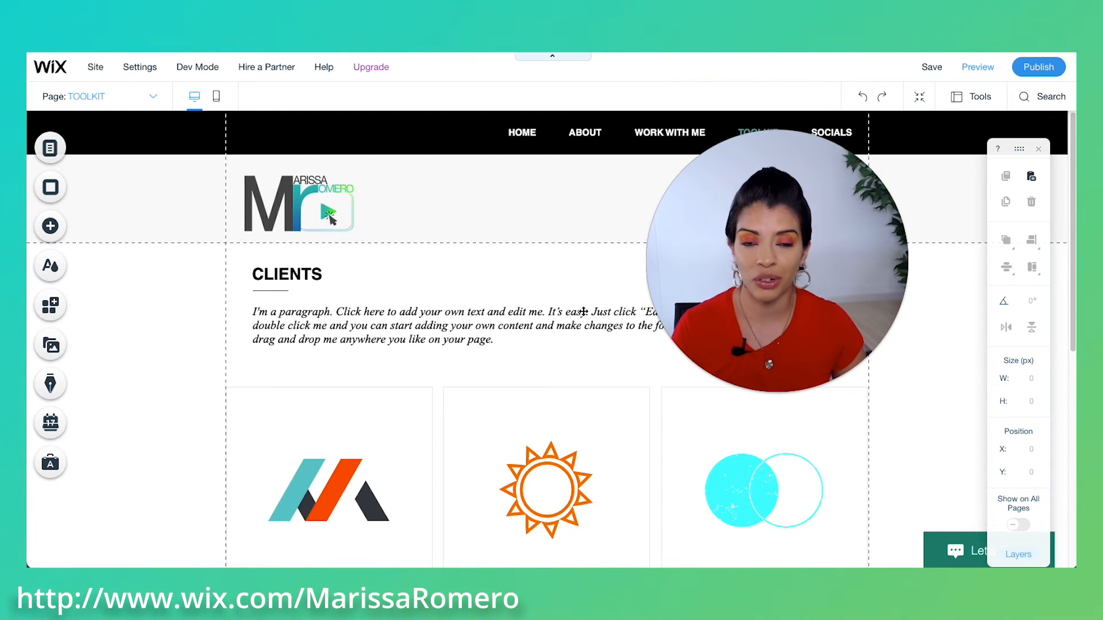
mouse_move(729, 412)
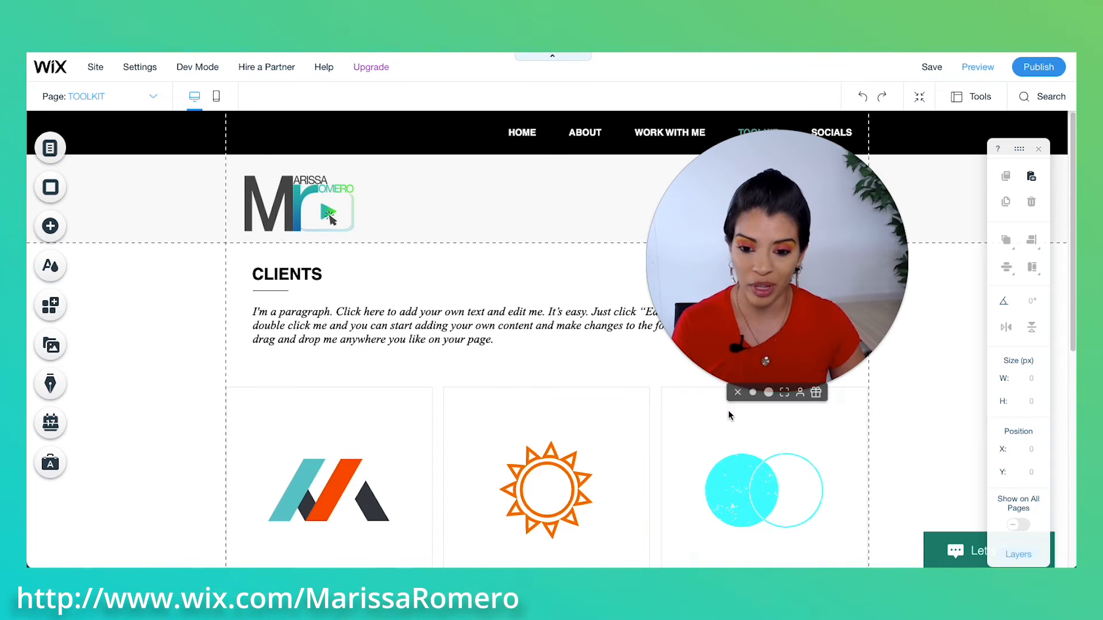
left_click(752, 394)
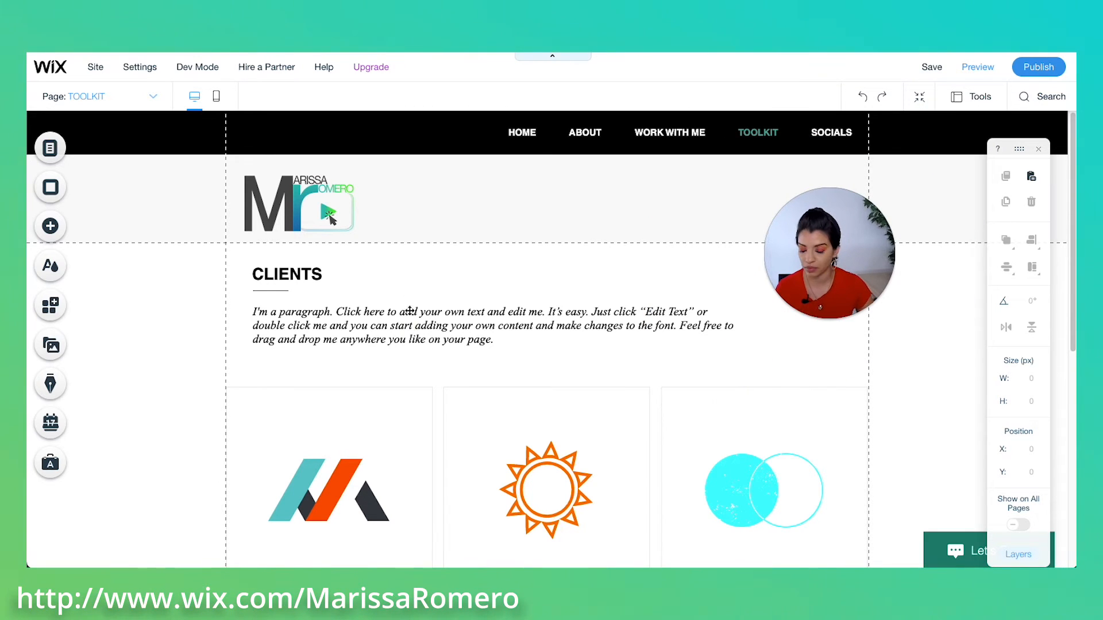
Step: Shift the placeholder paragraph slightly lower and replace the CLIENTS heading with "Check Out My Business Toolkit!"
left_click(412, 330)
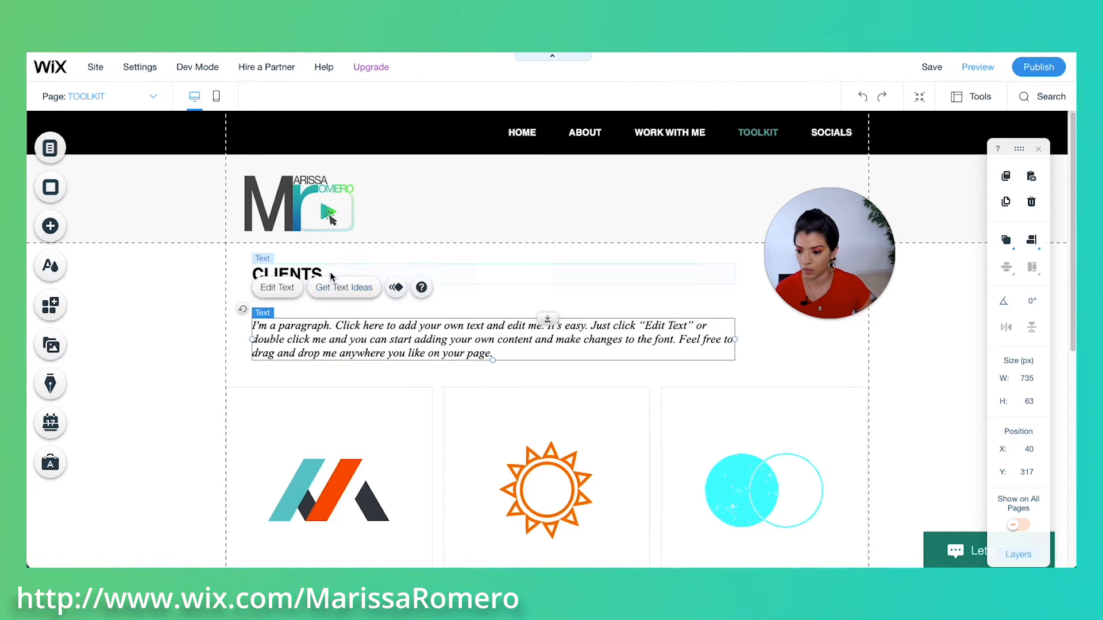
double_click(335, 270)
type("Check Out My Business Toolkit!")
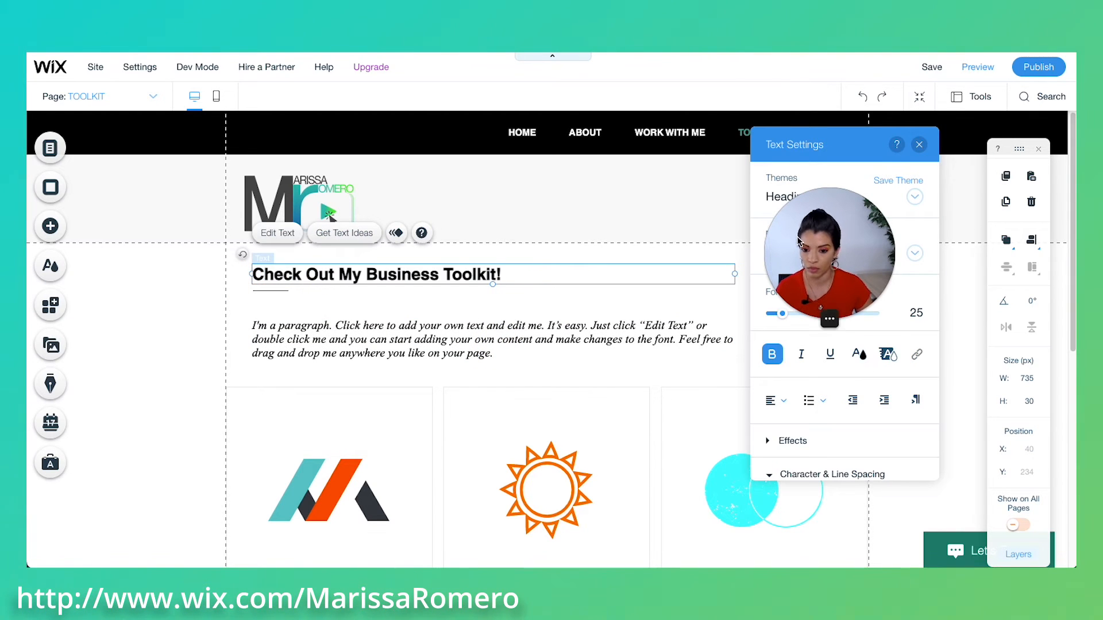
Step: Format the toolkit heading in red at 34 px and center it
key("super+a")
left_click(859, 354)
left_click(843, 366)
left_click(863, 188)
left_click_drag(782, 313, 788, 314)
left_click(776, 401)
left_click(781, 424)
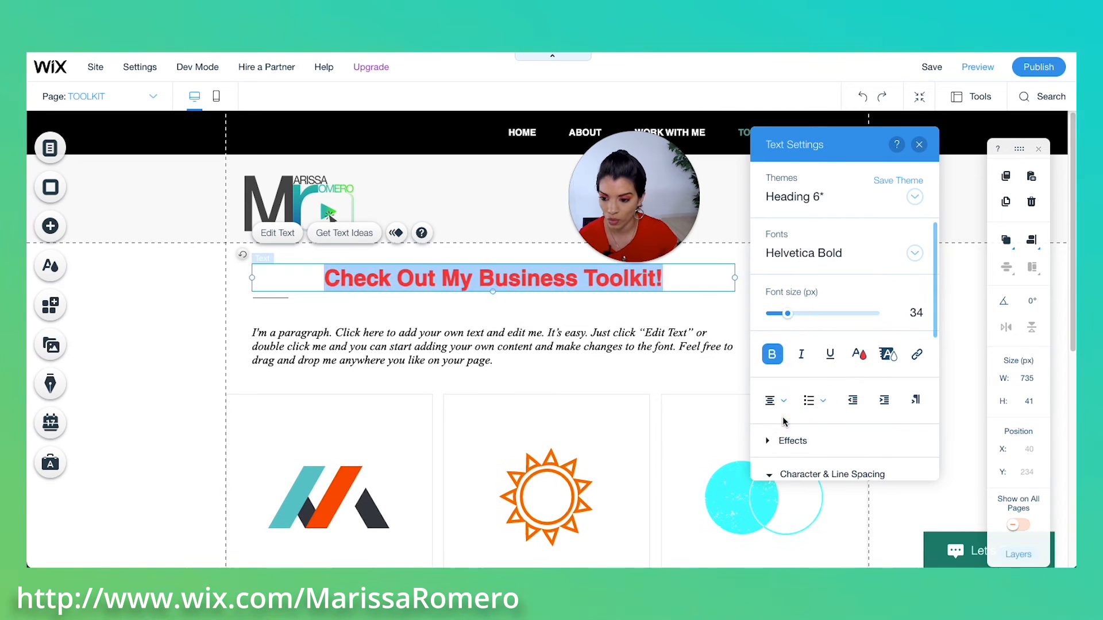
Step: Delete the short divider under the heading and replace the placeholder paragraph with text about video's popularity and the recommended tools
left_click(268, 303)
double_click(270, 336)
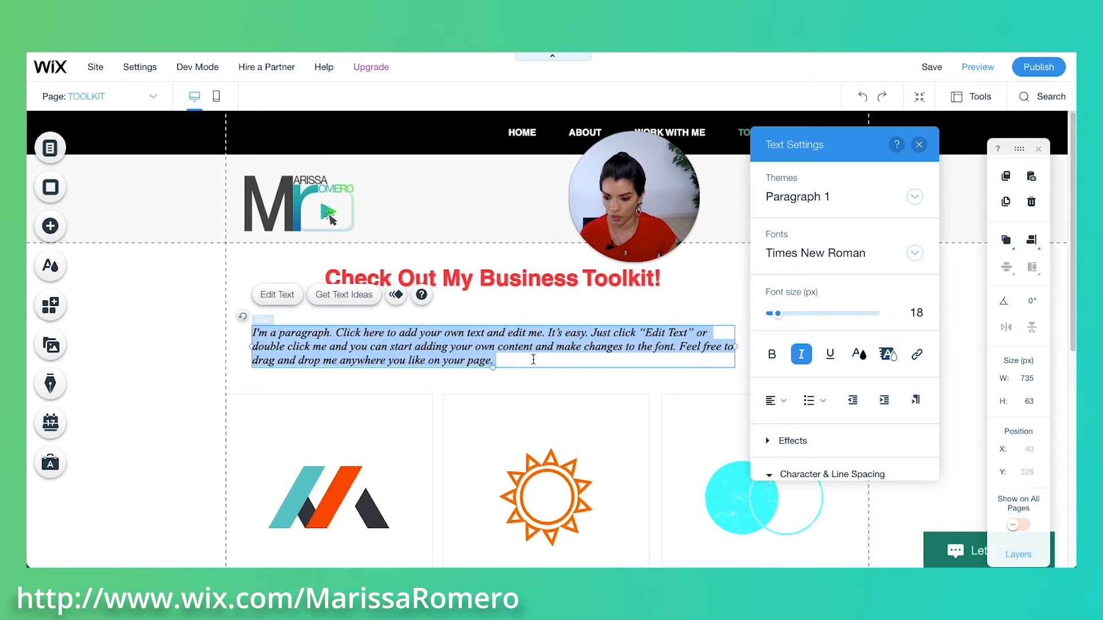
type("Video is getting more and more popular by the second, and customer attention spans are getting shorter and shorter. That means you need to attract them to your products or services with the content they really WANT to see.  What videos are you gonna make for your business this week and with what equipment?  Here are the list of tools that I recommend and that I use on a day to day basis.")
Step: Remove the italics from the toolkit paragraph and set its font to Open Sans
left_click(806, 358)
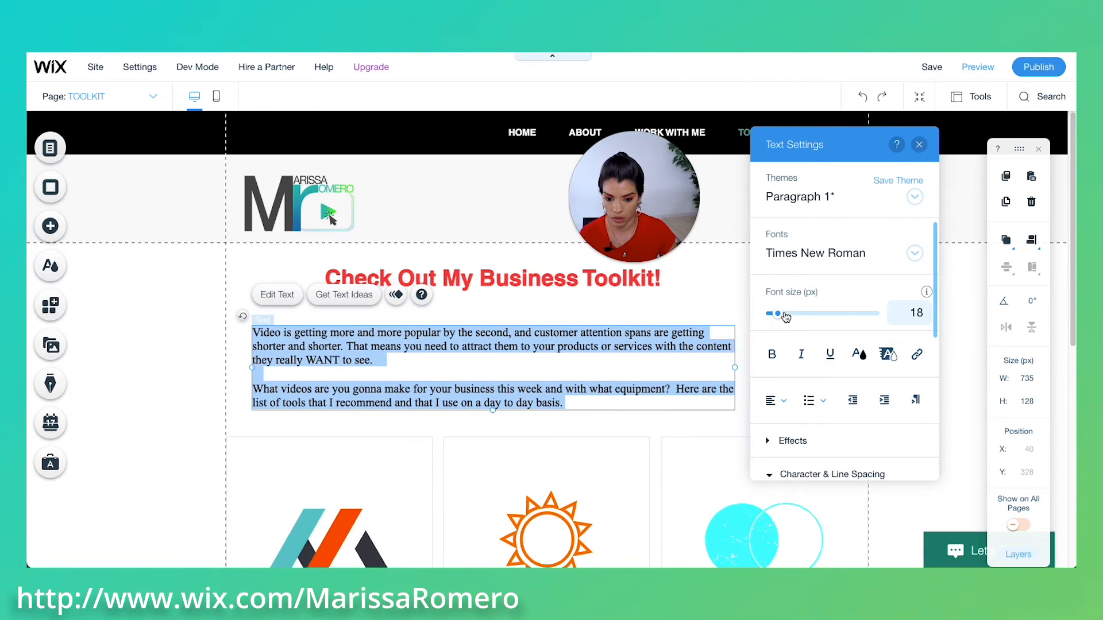
left_click(798, 256)
type("Open Sans")
key("Return")
left_click(858, 354)
left_click(837, 237)
Step: Emphasize "Here are the list of tools that I recommend" in the paragraph with bold teal lettering in a larger size
left_click(509, 371)
left_click(511, 377)
left_click_drag(320, 415, 575, 415)
left_click(859, 355)
left_click(821, 367)
left_click(550, 410)
left_click_drag(778, 314, 781, 314)
Step: Narrow the paragraph box to 485 px, place it at X 481, Y 289, and shift the heading toward the page center
left_click(693, 297)
left_click_drag(485, 389, 606, 371)
mouse_move(375, 367)
left_mouse_down()
mouse_move(409, 367)
mouse_move(379, 367)
left_mouse_up()
left_click_drag(376, 368, 502, 369)
left_click_drag(685, 359, 689, 350)
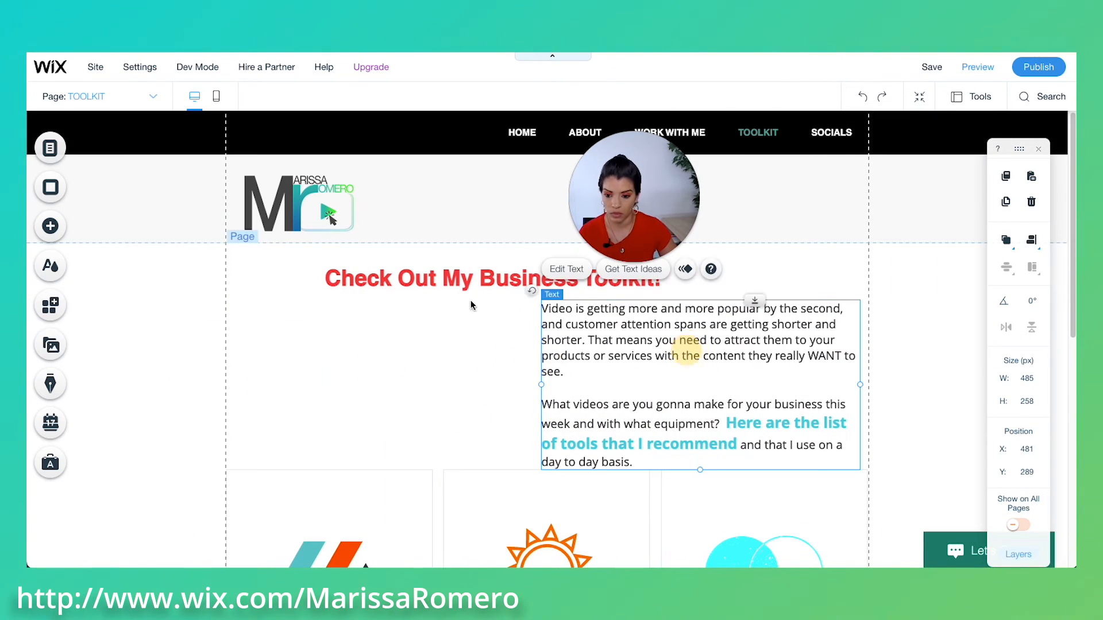
left_click_drag(456, 279, 504, 273)
Step: Extend the TOOLKIT page's height to 1062 px below the logo grid
left_click(630, 372)
left_click(544, 495)
left_click(438, 498)
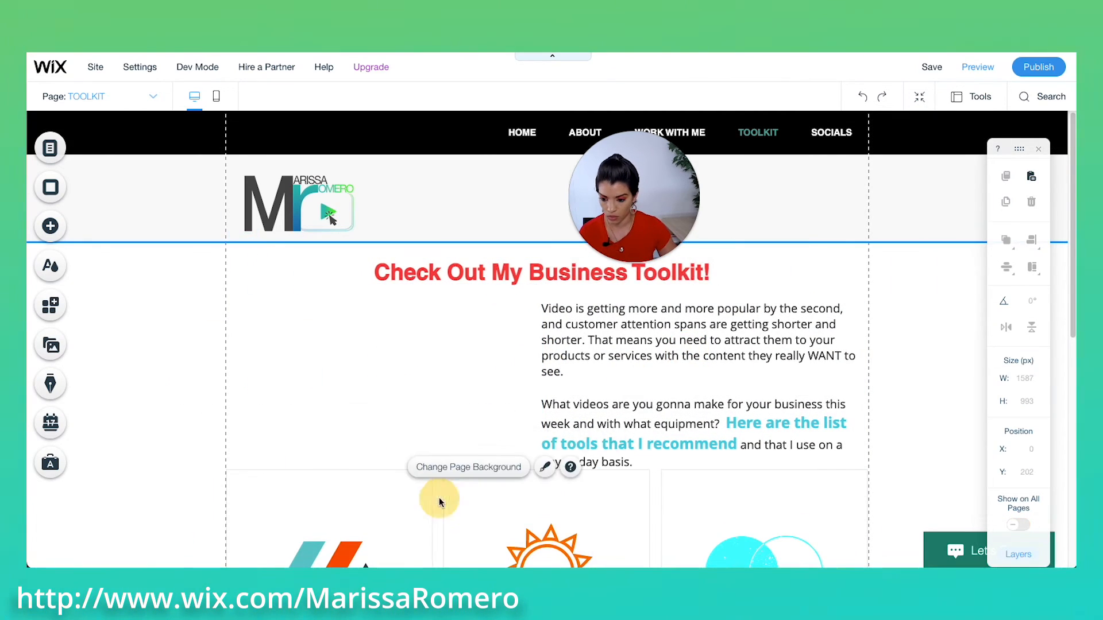
scroll(575, 431, "down", 4)
scroll(414, 287, "up", 4)
scroll(386, 369, "down", 5)
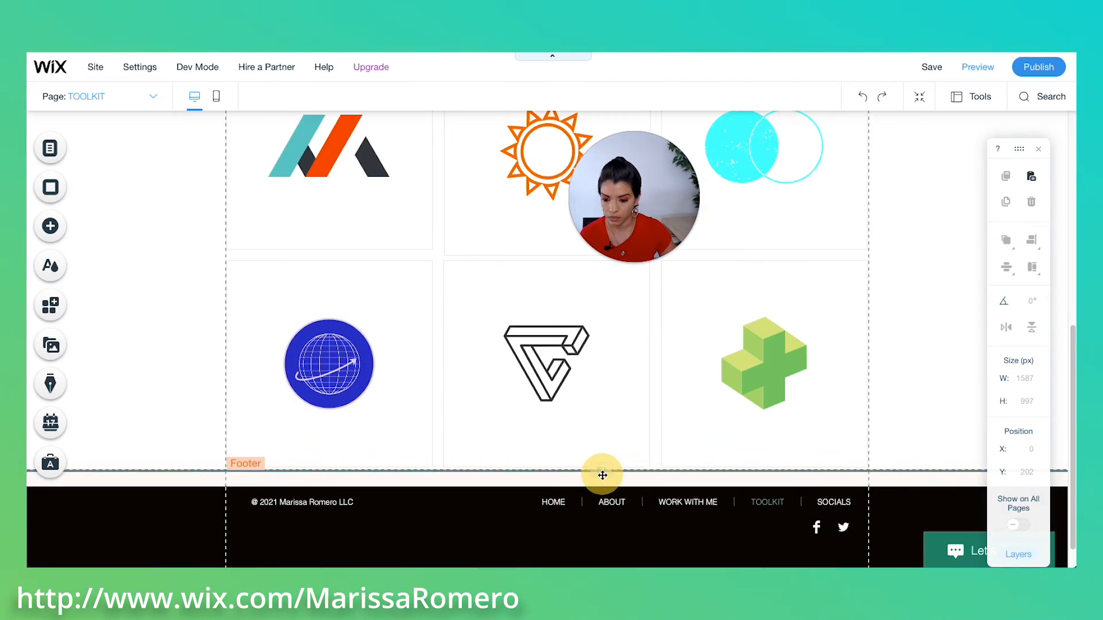
scroll(569, 438, "up", 5)
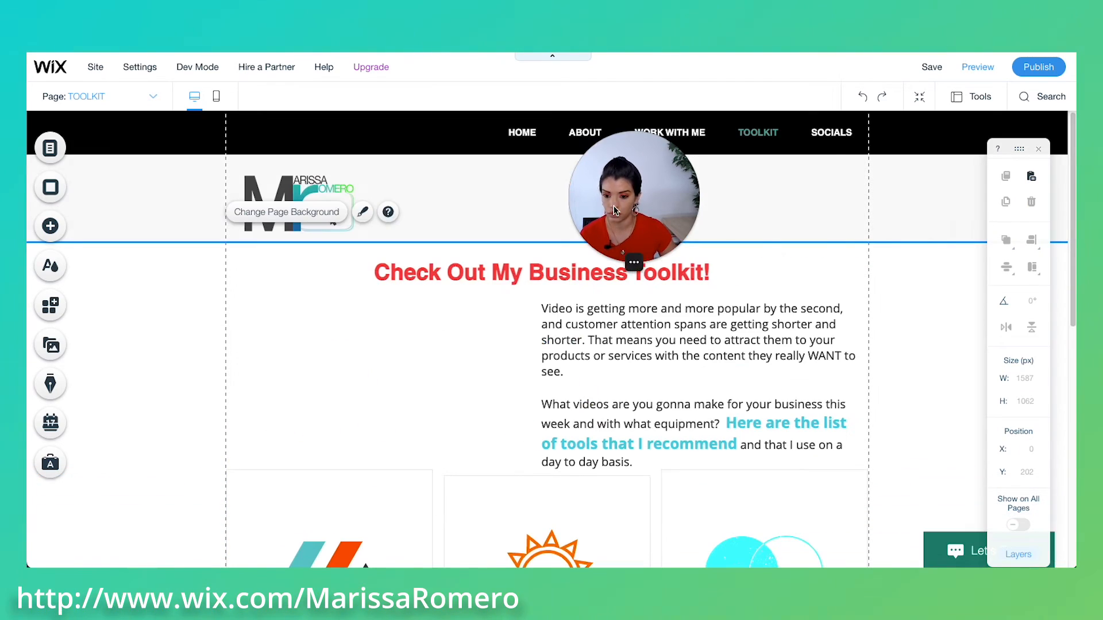
Step: Add the site-file photo of the woman with camera gear, size it to 351 by 264 px and place it beside the paragraph
left_click(65, 233)
left_click(394, 217)
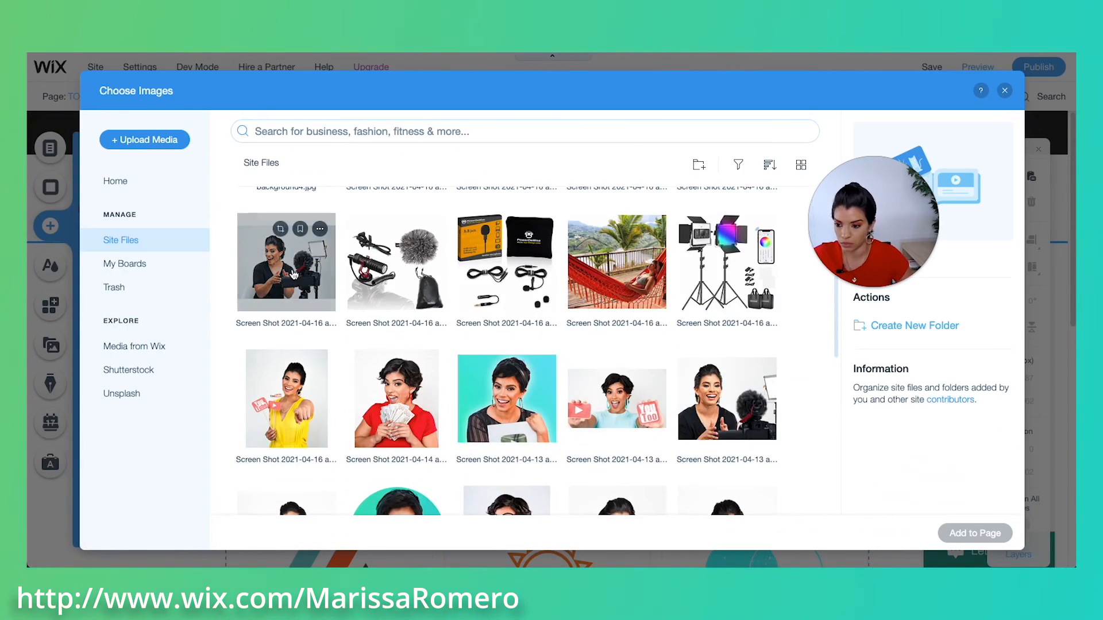
left_click(300, 281)
left_click(971, 533)
left_click_drag(608, 542, 445, 419)
left_click_drag(339, 339, 394, 390)
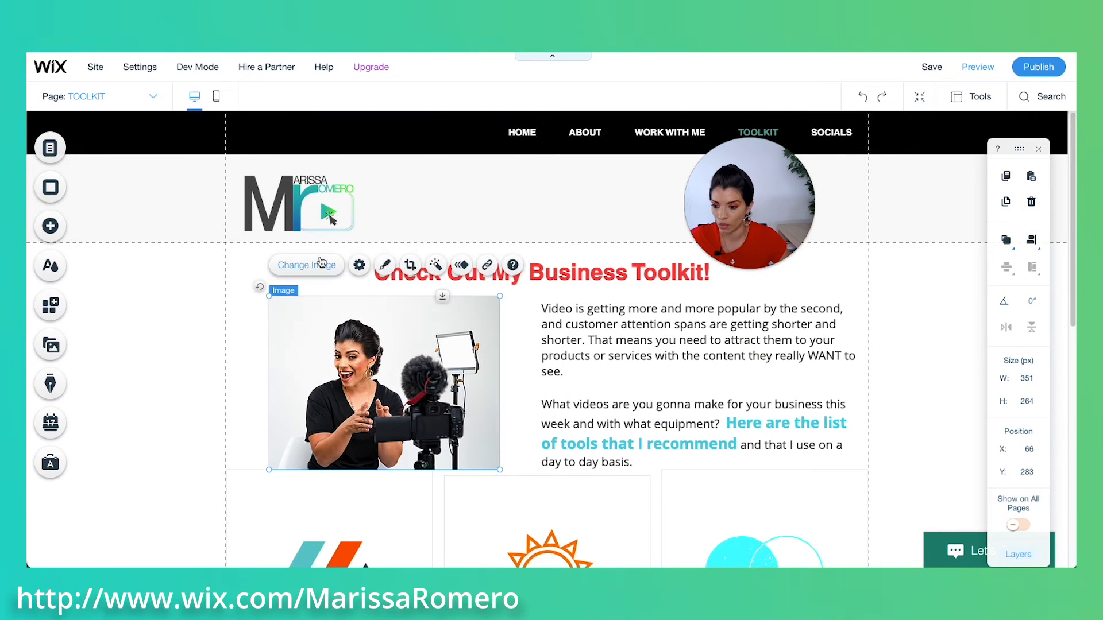
Step: Crop the photo of the woman with camera gear to 351 by 244 px and apply the oval frame preset, opening its design customization
left_click(410, 265)
left_click(542, 226)
left_click(384, 278)
left_click_drag(741, 224, 840, 226)
left_click(616, 237)
left_click(651, 465)
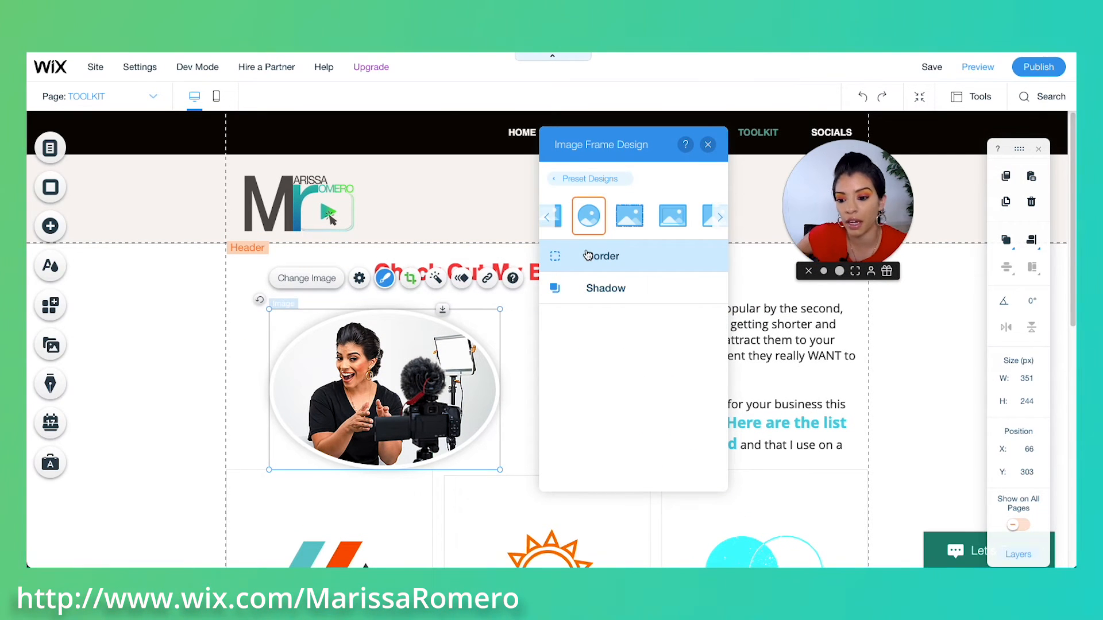
Step: Color the oval photo's border cyan #00FFFF and set the border opacity to 31%
left_click(588, 256)
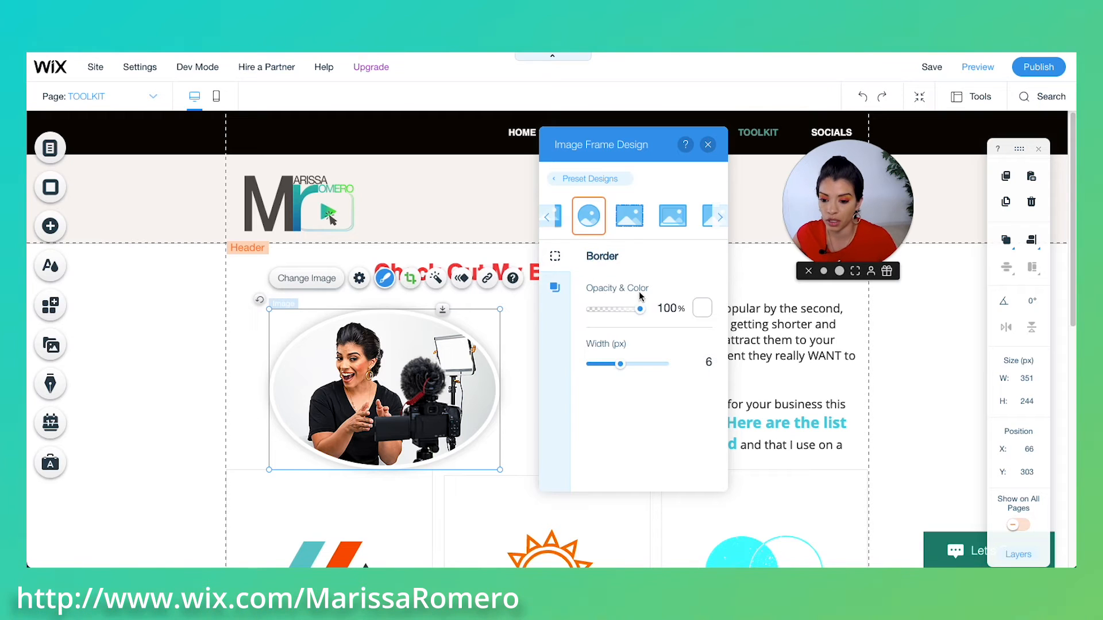
left_click(701, 309)
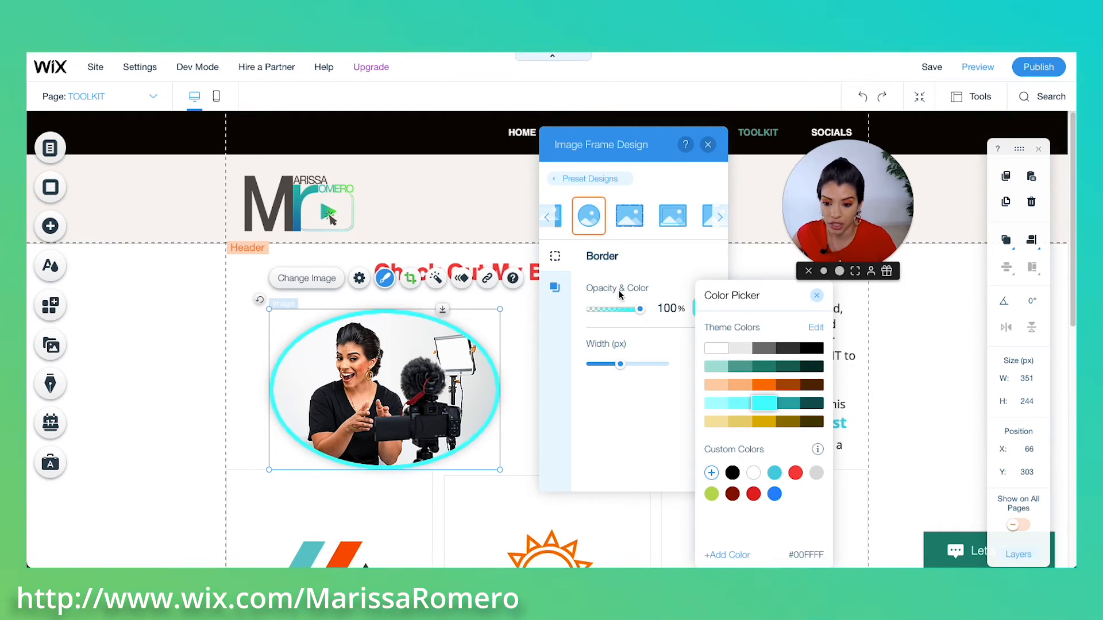
left_click(616, 313)
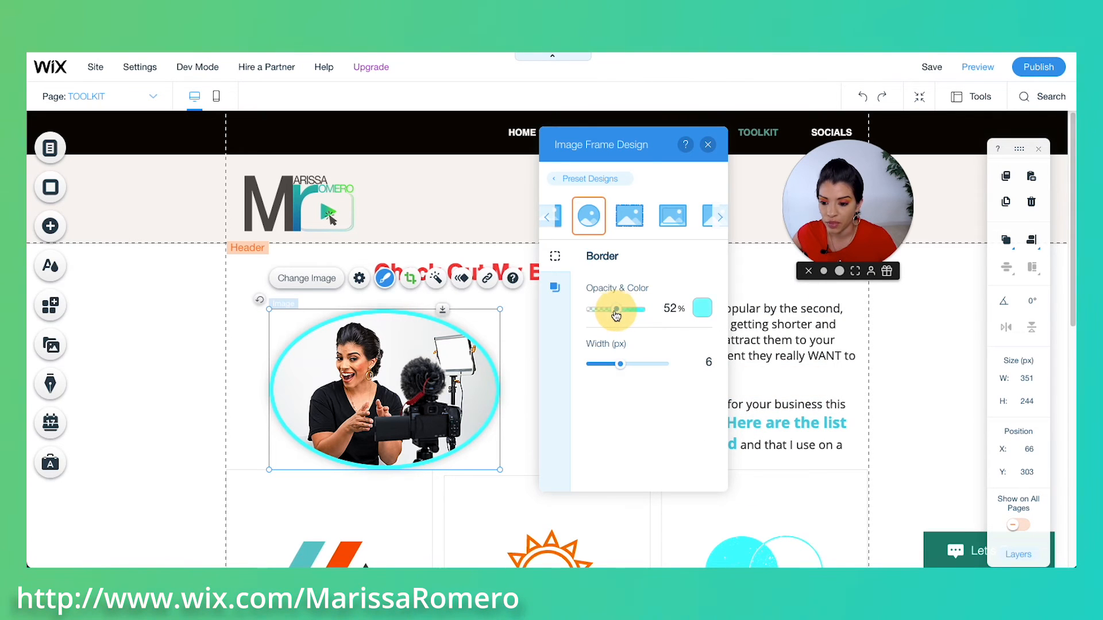
mouse_move(592, 314)
left_mouse_down()
mouse_move(635, 312)
mouse_move(585, 314)
mouse_move(606, 317)
left_mouse_up()
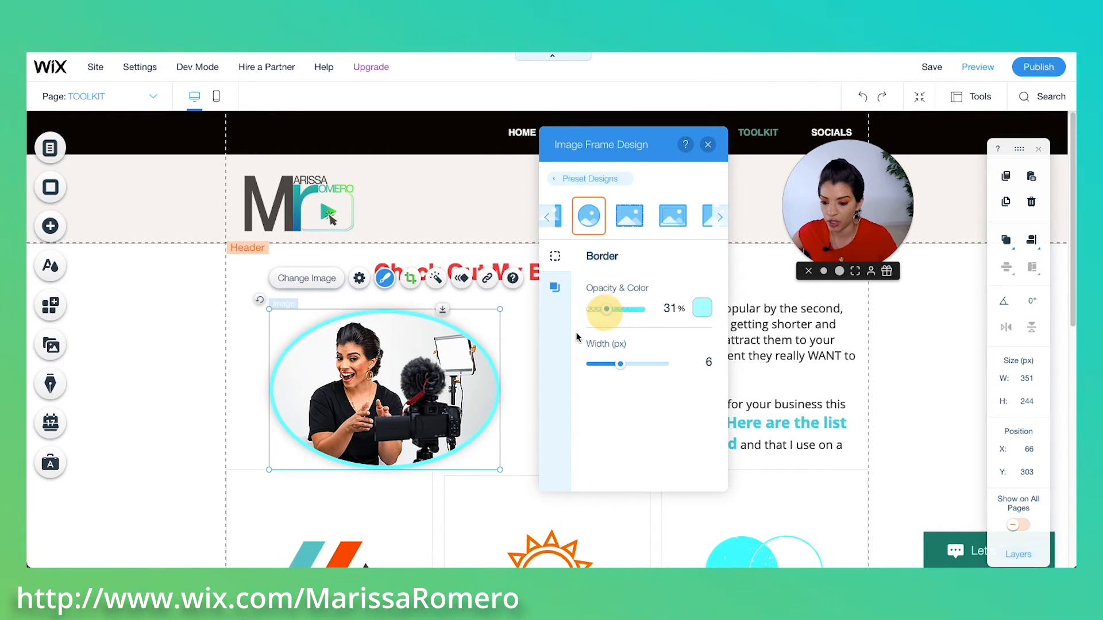
left_click(511, 391)
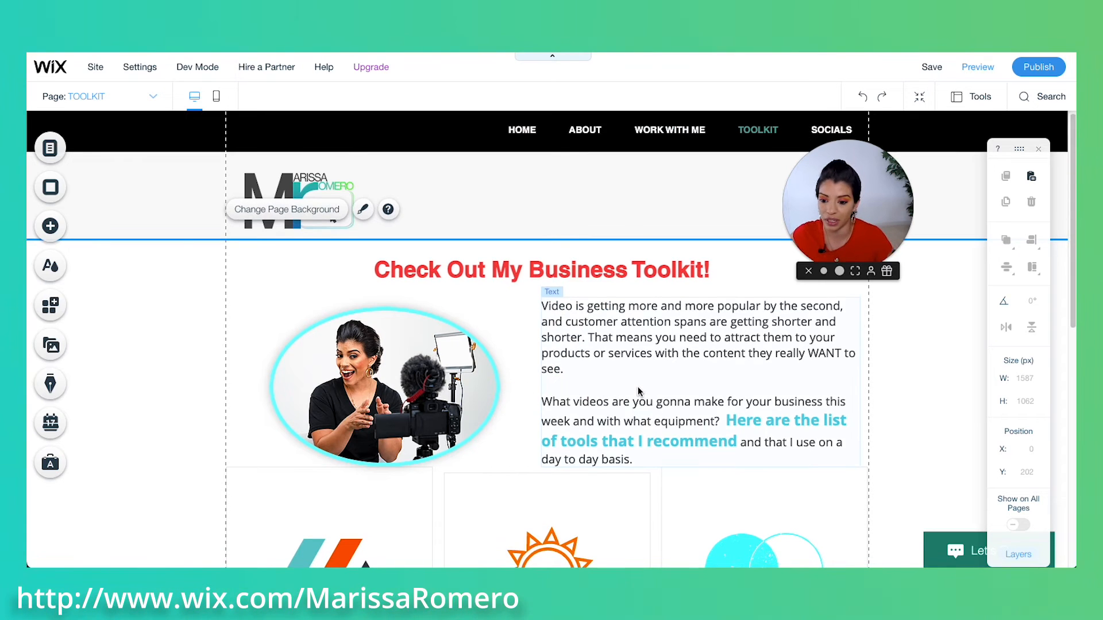
Step: Move the introductory paragraph slightly closer to the oval photo
left_click(654, 343)
left_click_drag(653, 342, 640, 345)
left_click(493, 457)
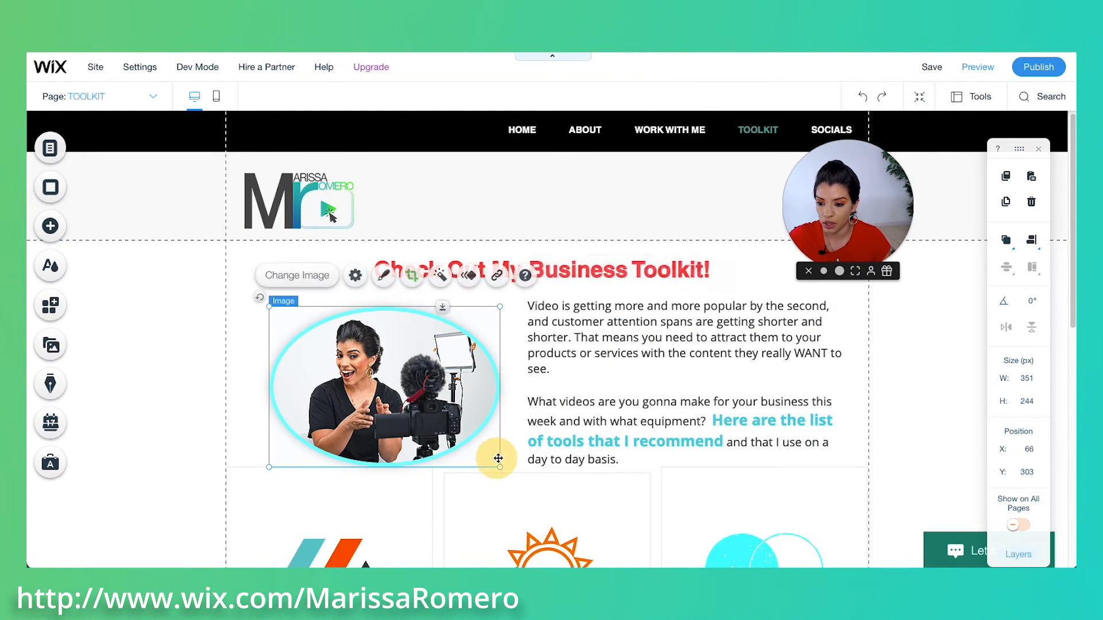
Step: Shift the last box of the grid's lower row down and delete the row's three placeholder logos
scroll(500, 458, "down", 5)
scroll(682, 422, "down", 4)
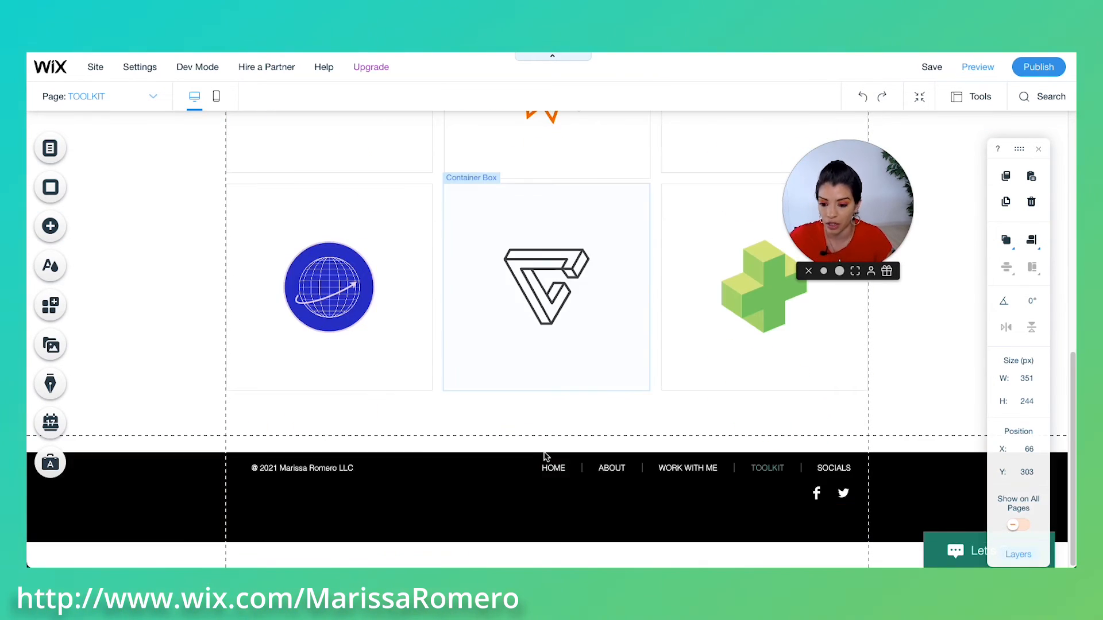
left_click_drag(726, 361, 723, 392)
mouse_move(522, 317)
left_mouse_down()
mouse_move(529, 358)
mouse_move(536, 327)
left_mouse_up()
left_click(751, 328)
key("Delete")
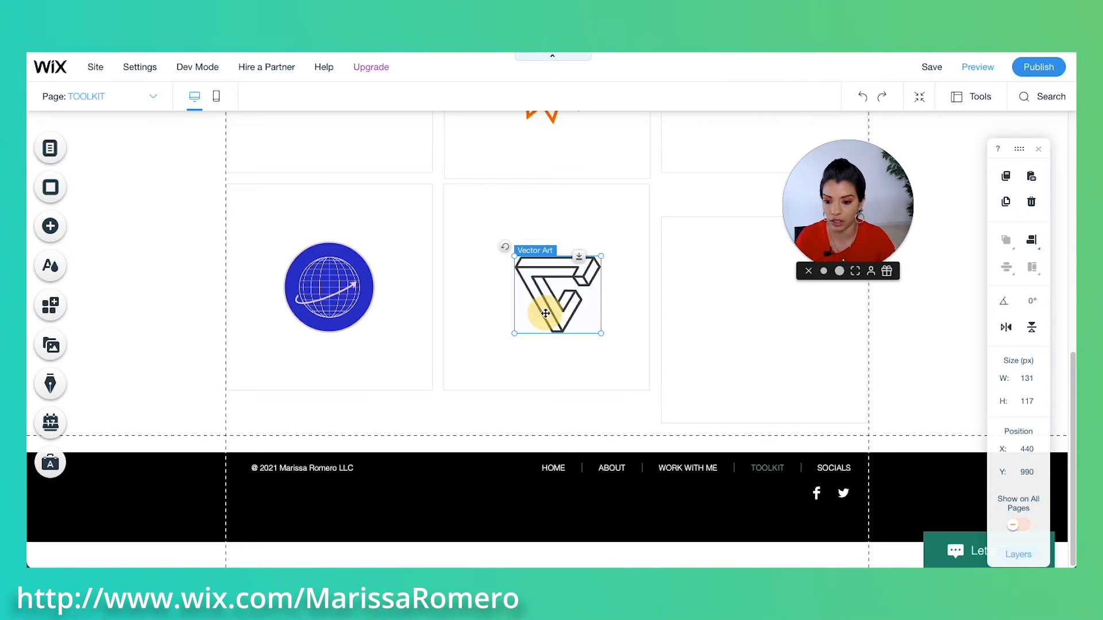
key("Delete")
left_click(325, 290)
key("Delete")
Step: Delete the striped, sun and circles logos from the grid's upper row
scroll(327, 298, "up", 4)
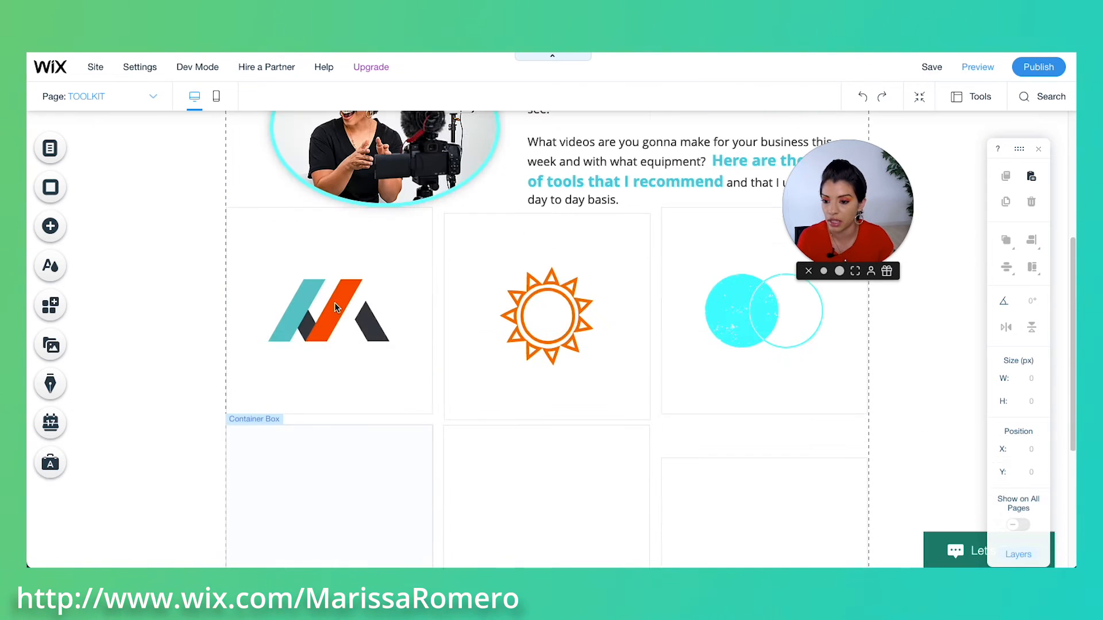
left_click(327, 299)
key("Delete")
left_click(539, 319)
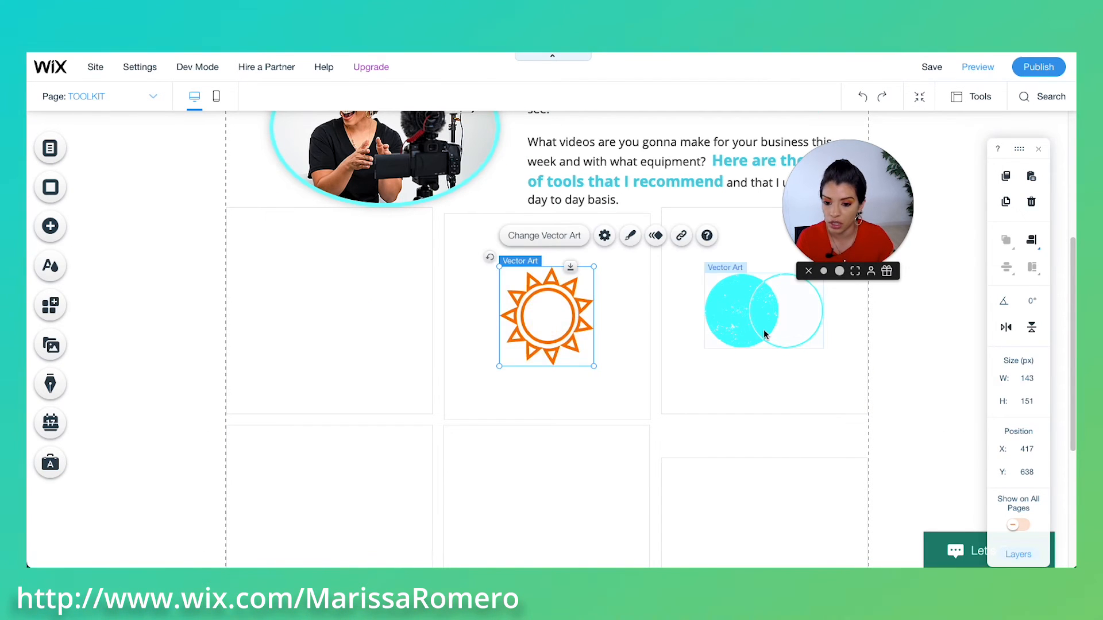
key("Delete")
left_click(763, 329)
key("Delete")
Step: Move the remaining grid boxes down to line up both rows, with the upper row at Y 586
scroll(448, 387, "down", 2)
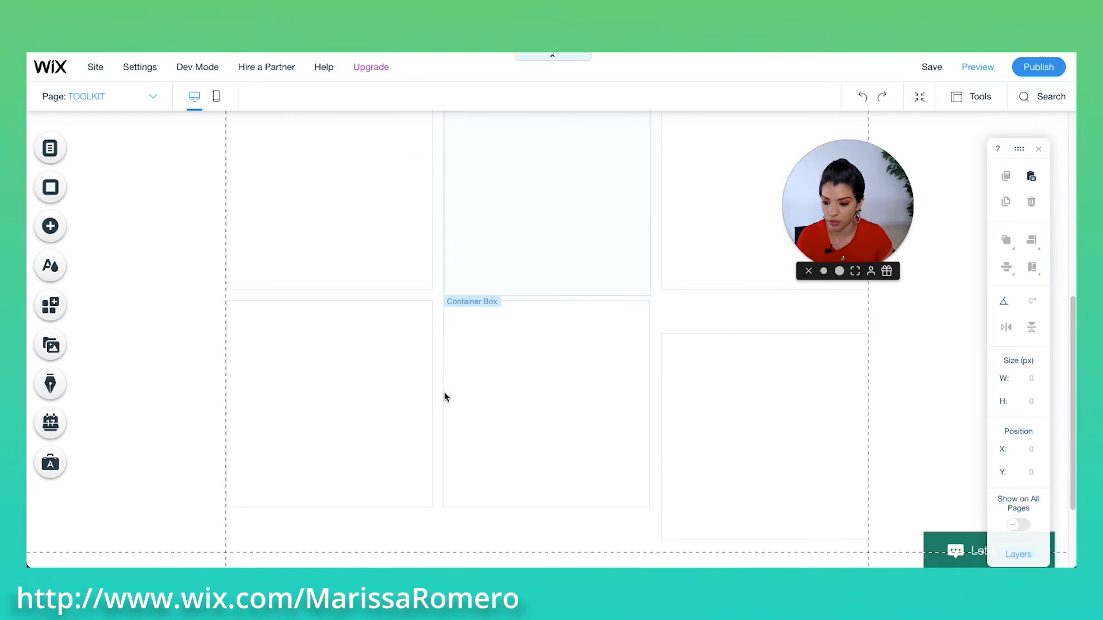
left_click_drag(573, 368, 574, 401)
left_click_drag(349, 372, 340, 406)
left_click(699, 252)
left_click_drag(699, 253, 699, 274)
left_click_drag(509, 197, 509, 217)
left_click_drag(308, 191, 308, 220)
Step: Add the SanDisk memory card picture from the site files, shrink it to 240 by 253 px and fit it in the first grid box
scroll(498, 225, "up", 2)
left_click(50, 225)
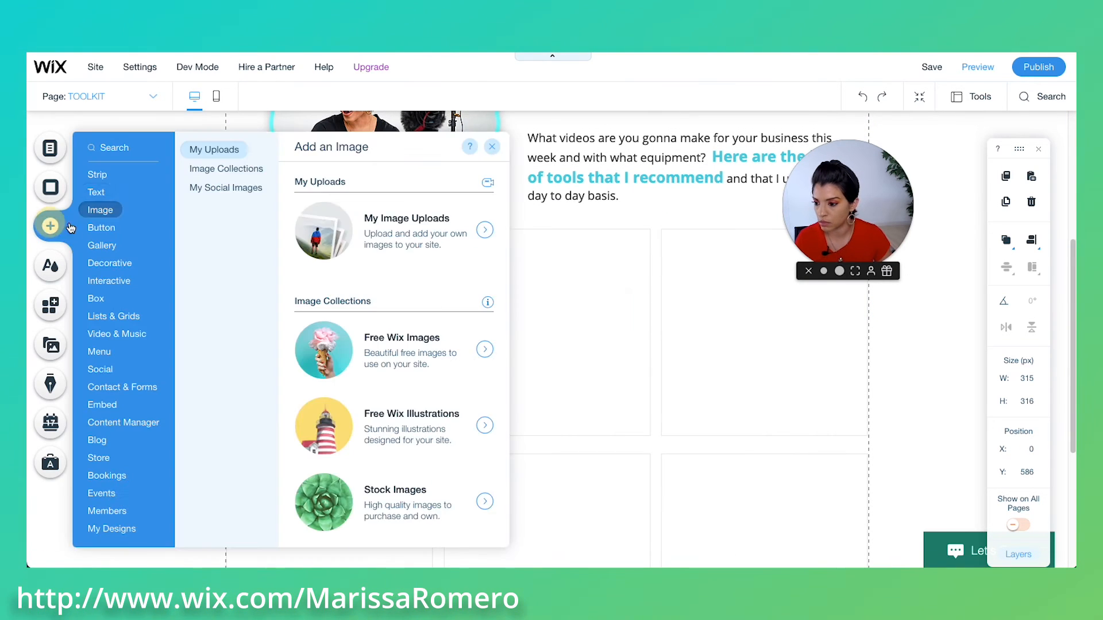
left_click(368, 221)
double_click(496, 363)
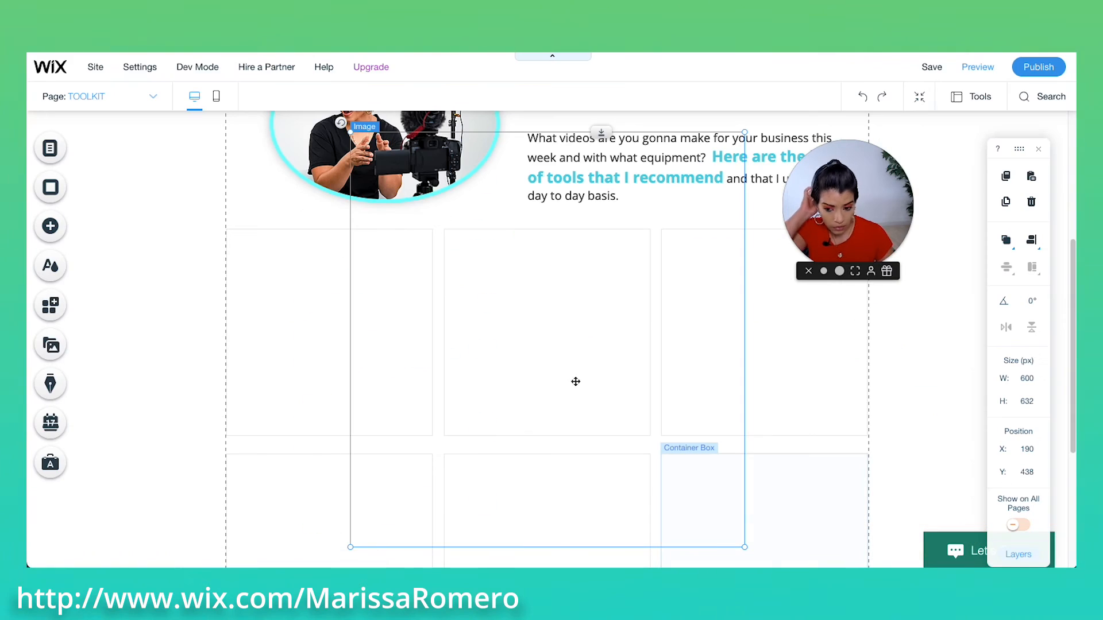
left_click_drag(744, 547, 501, 360)
left_click_drag(396, 260, 290, 356)
left_click_drag(438, 426, 403, 394)
Step: Copy the memory card picture into the other two boxes of the upper row
left_click_drag(357, 354, 762, 336)
key("ctrl+c")
key("ctrl+v")
key("ctrl+v")
Step: Replace the picture in the upper row's middle box with the ring light kit from the site files
left_click(506, 327)
left_click(518, 219)
left_click(617, 389)
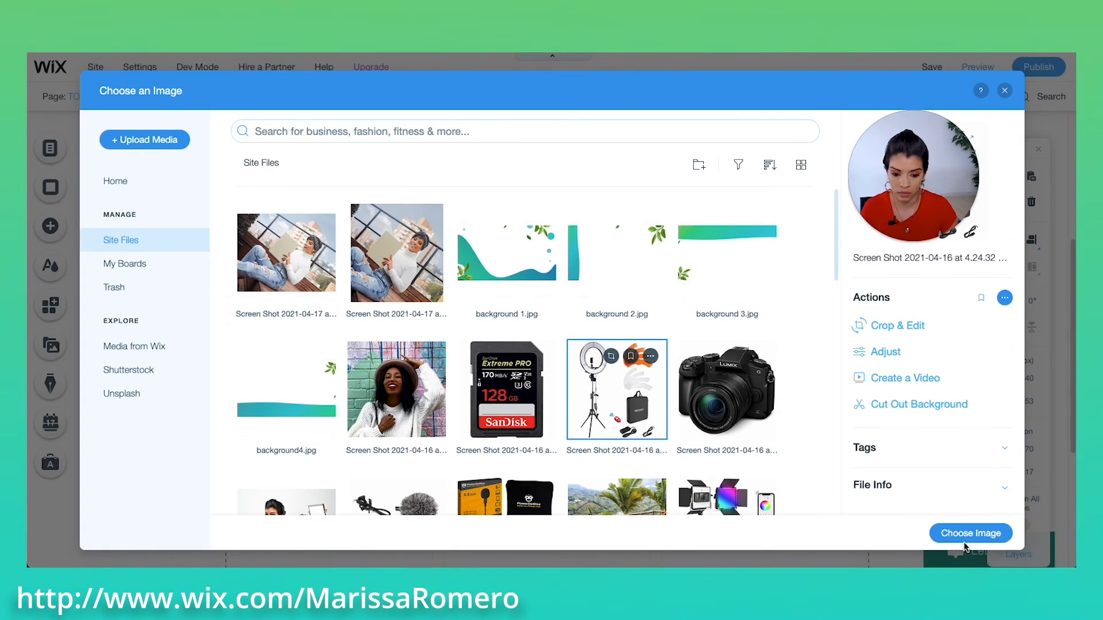
left_click(969, 536)
Step: Replace the picture in the upper row's third box with the Lumix camera from the site files
left_click(758, 361)
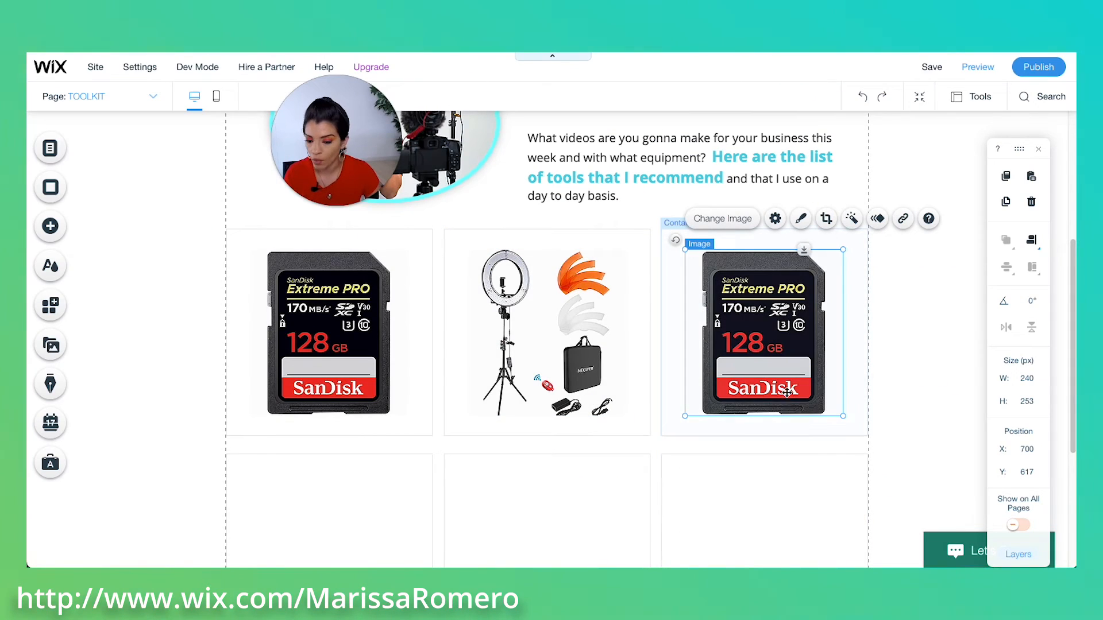
left_click(722, 218)
left_click(729, 388)
left_click(970, 532)
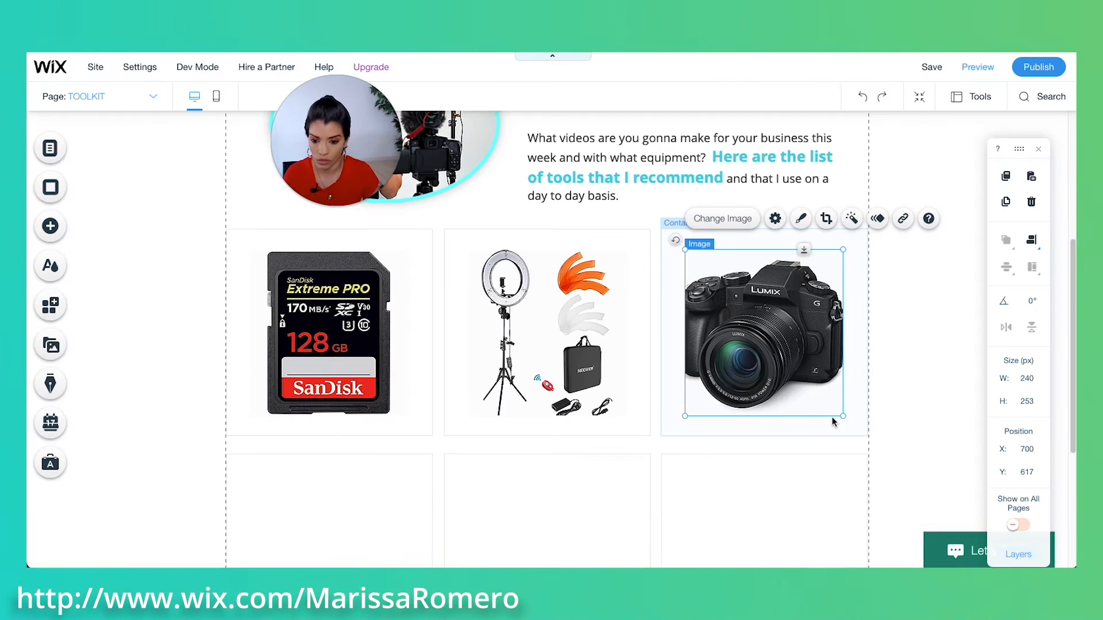
Step: Copy the ring light picture into the three lower boxes and swap the copies for the shotgun microphone, lapel microphone and LED light pictures
left_click(540, 359)
key("super+c")
key("super+v")
scroll(532, 287, "down", 3)
left_click_drag(546, 243, 314, 455)
key("super+v")
left_click_drag(548, 375, 535, 455)
key("super+v")
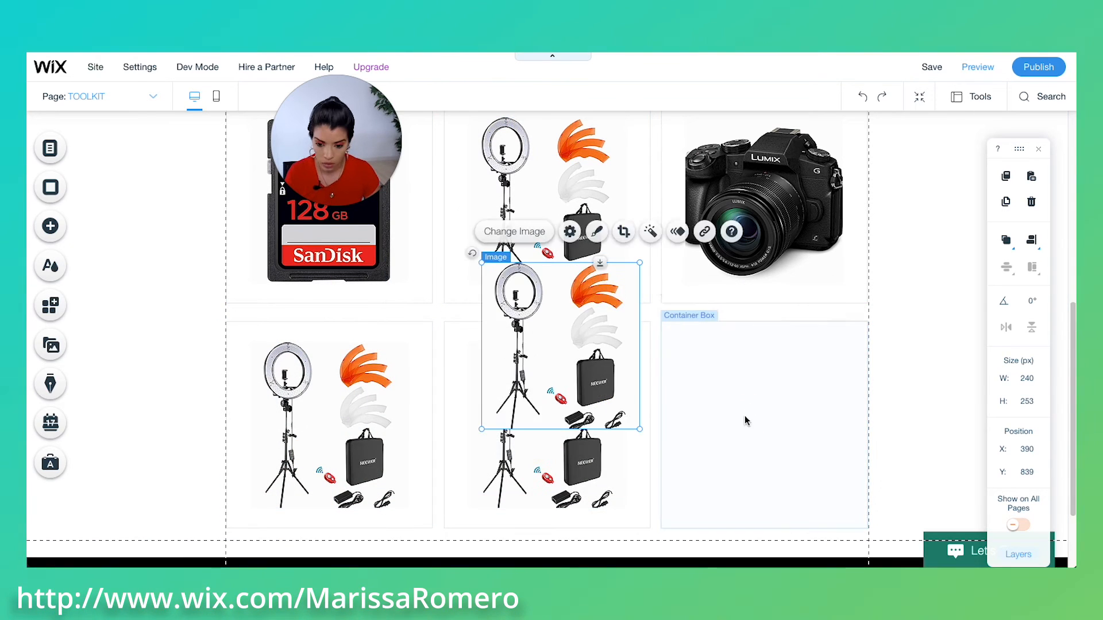
left_click_drag(745, 422, 766, 411)
left_click(330, 418)
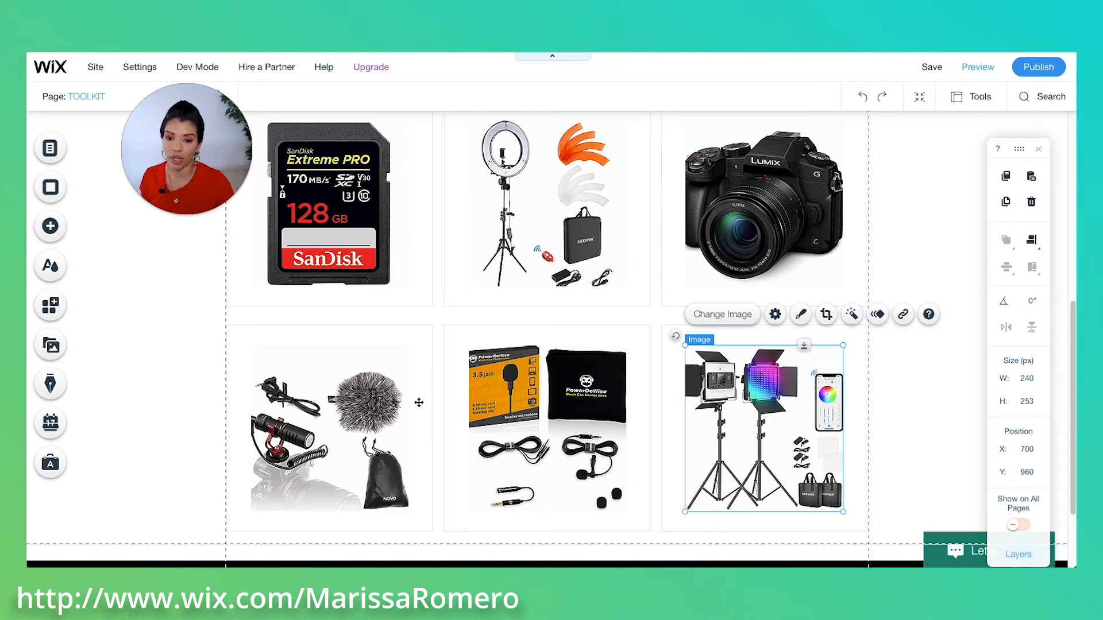
scroll(422, 403, "up", 4)
scroll(422, 403, "up", 3)
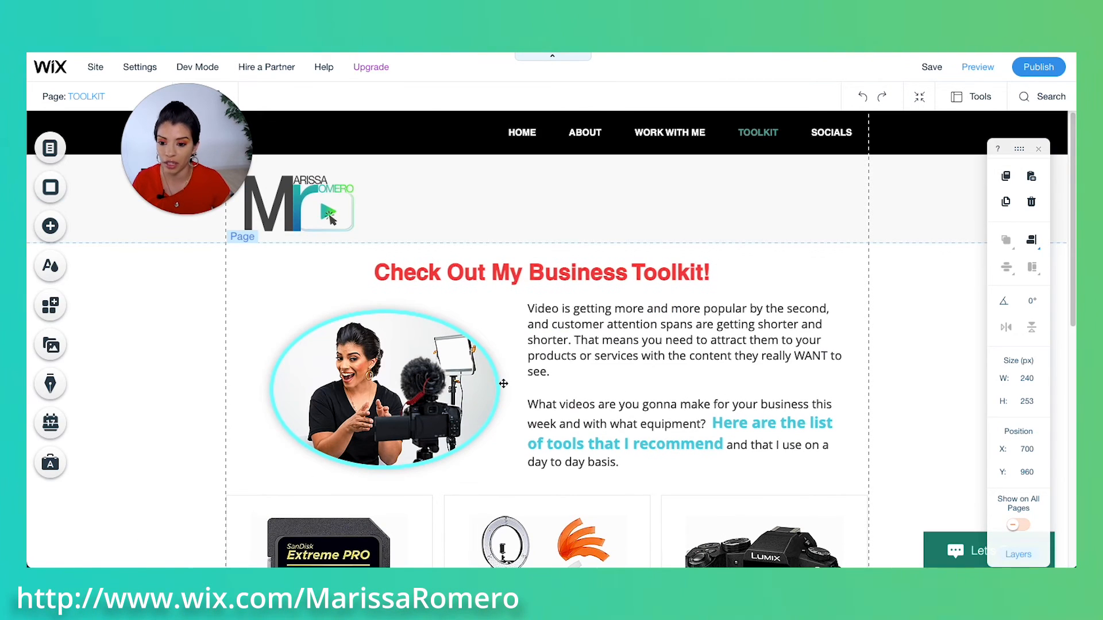
scroll(583, 416, "down", 7)
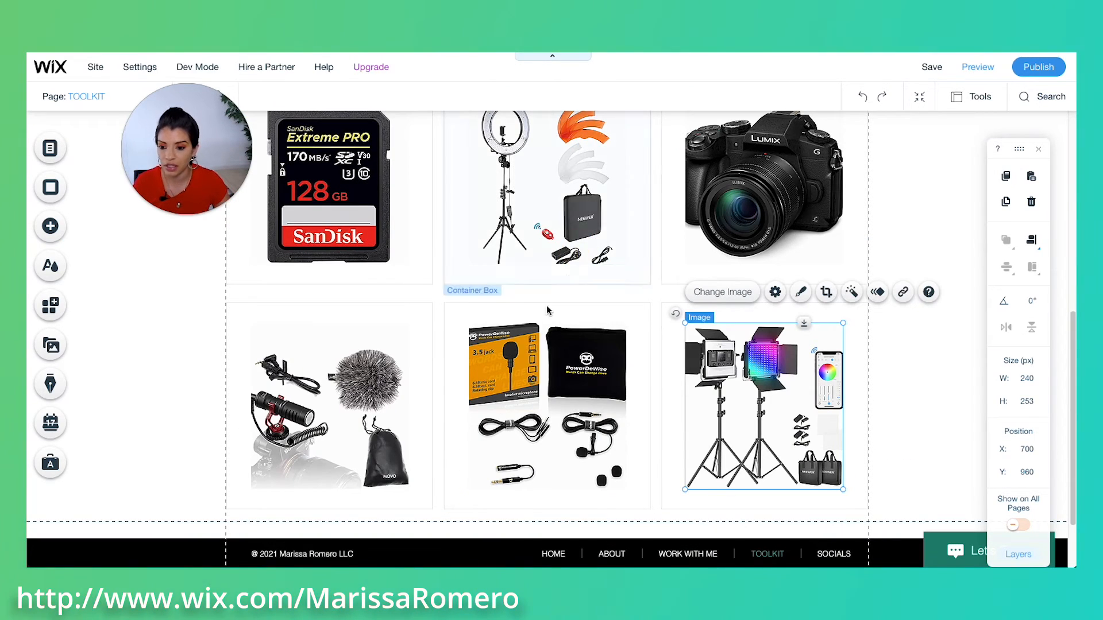
scroll(546, 310, "up", 4)
left_click(550, 399)
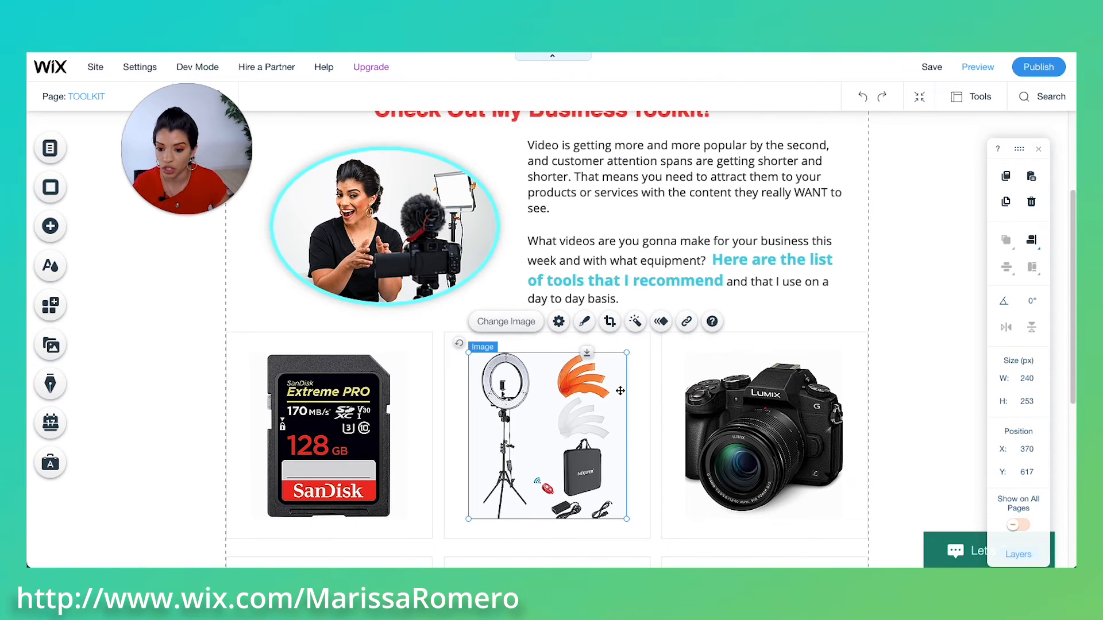
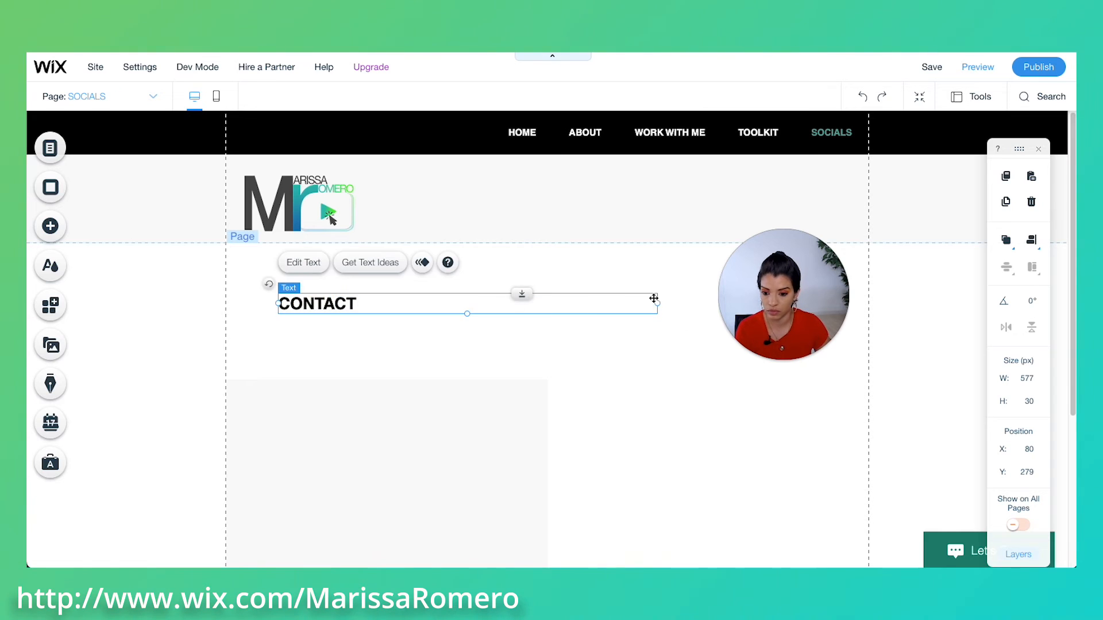
Step: Clear the gray box from the SOCIALS page and retype the CONTACT heading as "Connect With" plus the site owner's first name
left_click(511, 445)
scroll(517, 446, "down", 2)
left_click(552, 269)
double_click(552, 178)
type("Connect With Marissa")
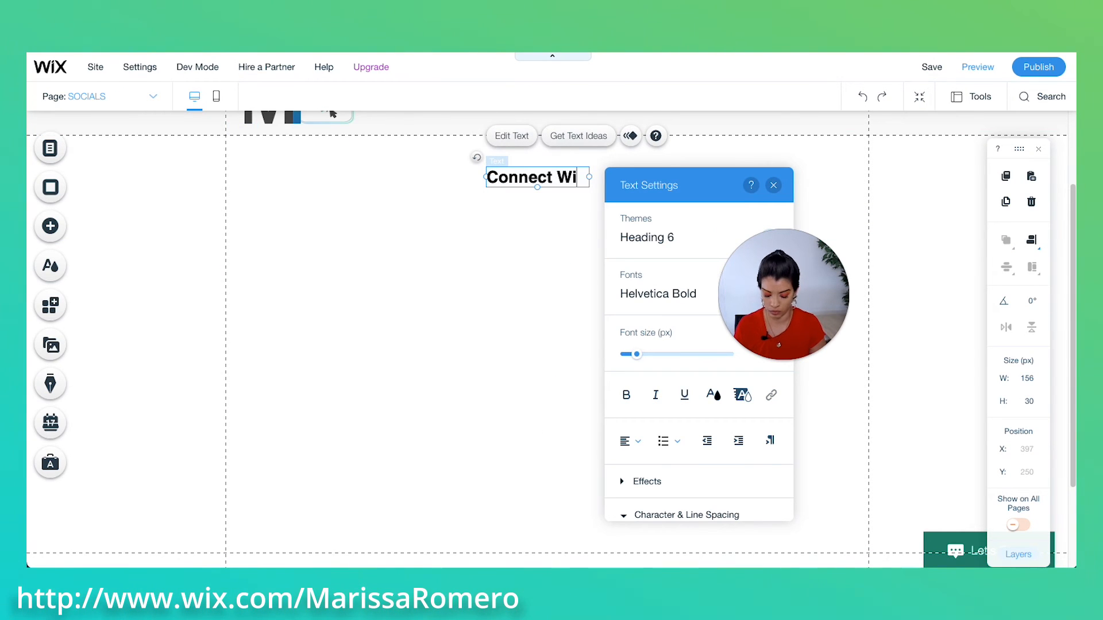
Step: Widen the heading's text box to 305 px and move it to X 337, Y 375
left_click_drag(484, 185, 389, 185)
left_click(537, 177)
left_click_drag(551, 180, 610, 262)
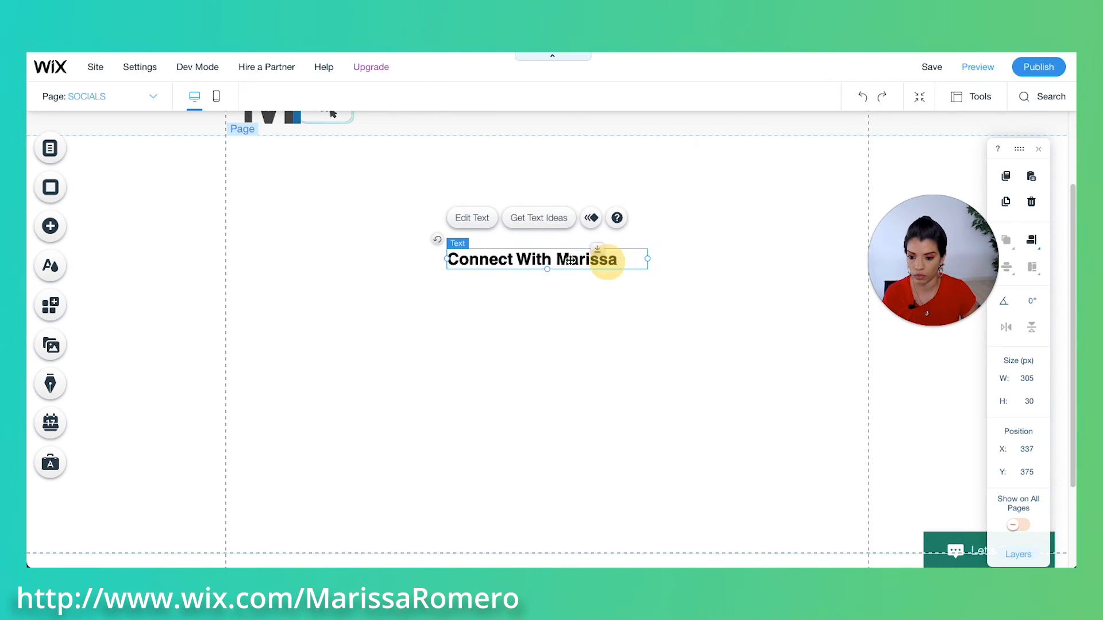
Step: Finish the heading in dark gray with a closing exclamation mark and move it to X 349, Y 413
double_click(606, 260)
left_click(772, 354)
left_click(746, 242)
left_click(619, 260)
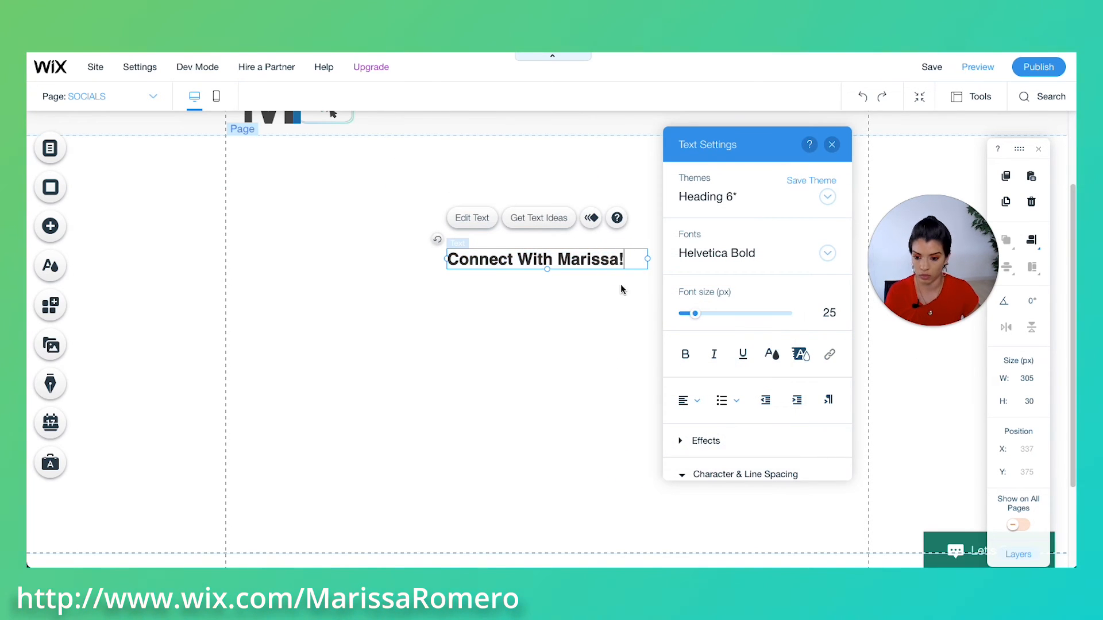
left_click(609, 278)
left_click_drag(512, 254, 519, 275)
Step: Add the round portrait of the woman with hands around her mouth from the site files to the SOCIALS page
left_click(50, 225)
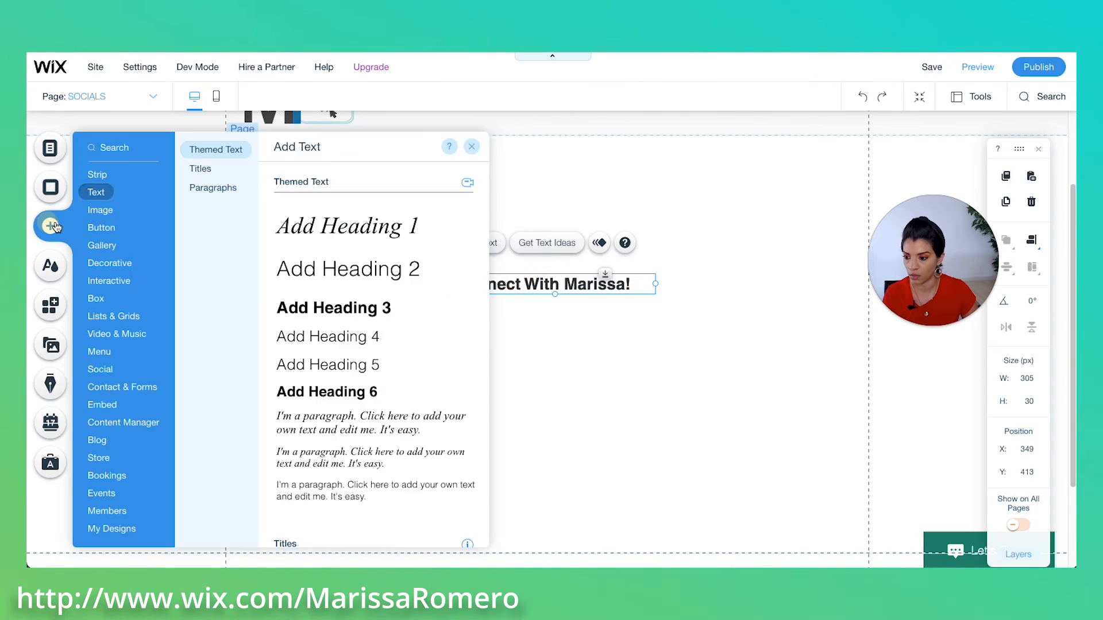
left_click(102, 210)
left_click(334, 219)
scroll(538, 318, "down", 5)
left_click(395, 377)
left_click(969, 527)
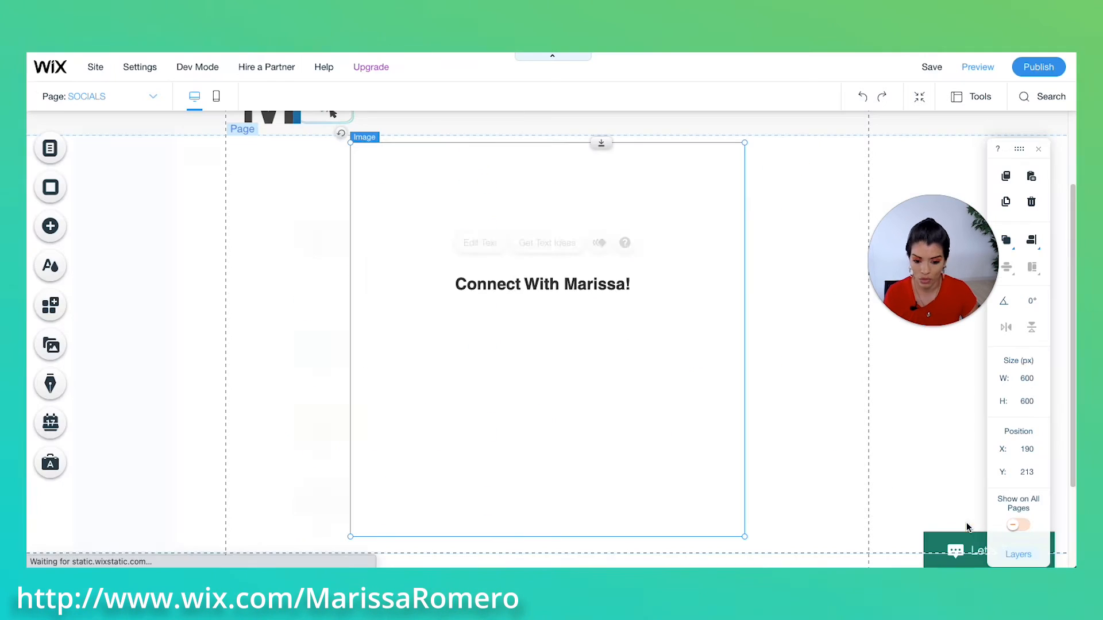
Step: Shrink the round portrait and center it above the heading, placing the heading at X 362, Y 480
left_click_drag(744, 536, 538, 335)
left_click_drag(473, 228, 591, 214)
left_click_drag(464, 288, 468, 330)
left_click(582, 244)
left_click_drag(655, 321, 624, 291)
left_click_drag(580, 253, 587, 269)
left_click(460, 338)
left_click_drag(470, 335, 476, 337)
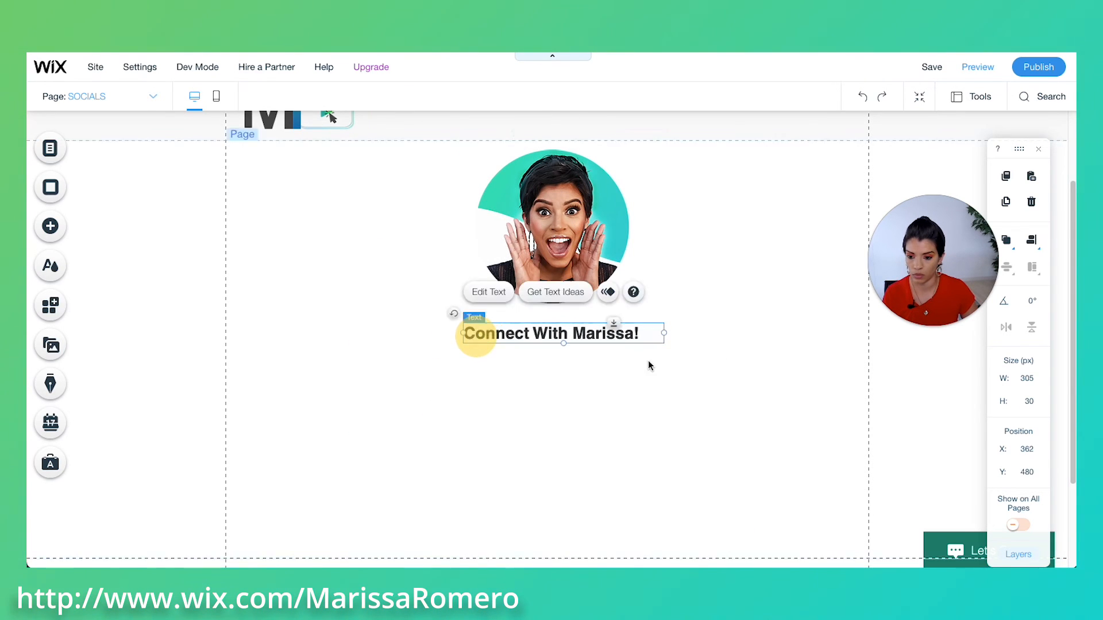
Step: Extend the SOCIALS page's height to 797 px below the heading
left_click(650, 365)
scroll(729, 359, "up", 2)
scroll(728, 359, "down", 4)
left_click_drag(602, 438, 606, 539)
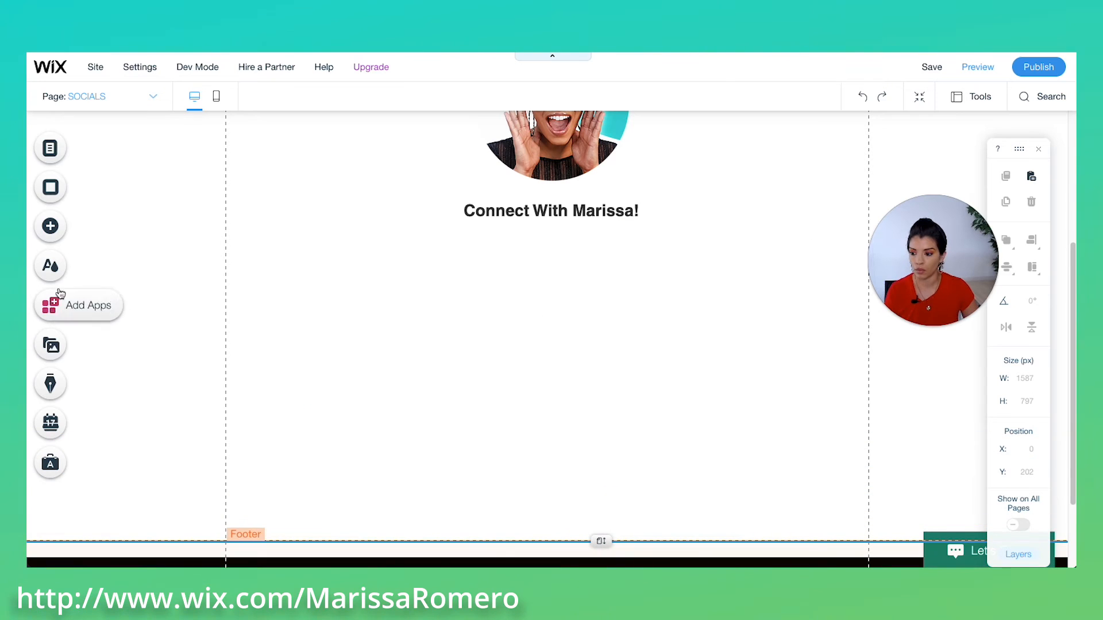
Step: Add the full-color social bar with Facebook, Twitter, YouTube, Pinterest, Tumblr and Instagram icons below the heading
left_click(50, 226)
left_click(101, 370)
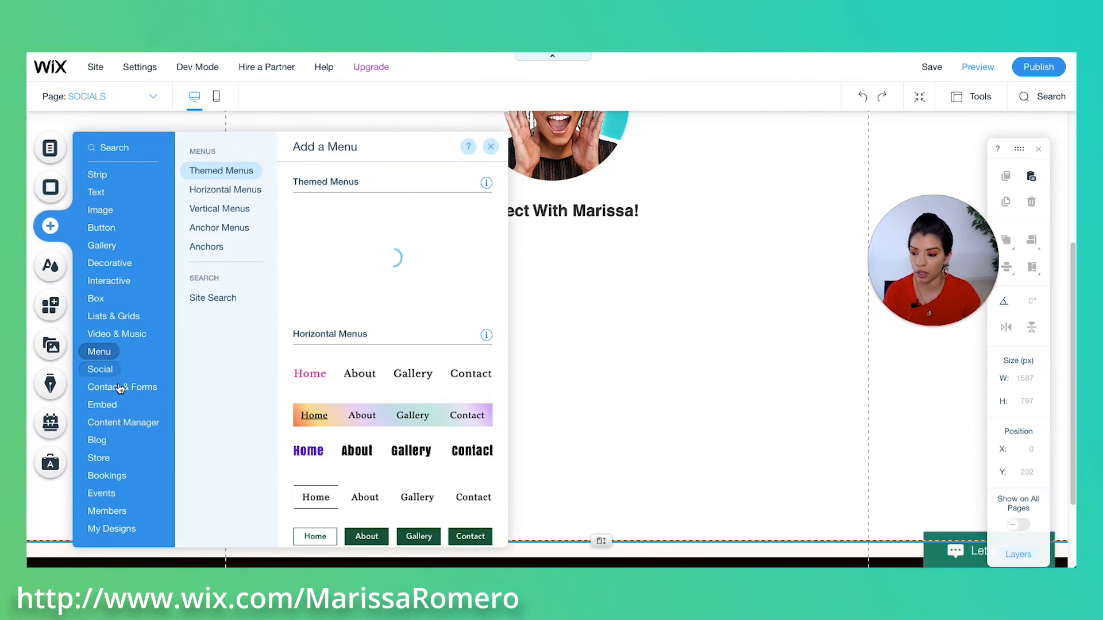
left_click(115, 408)
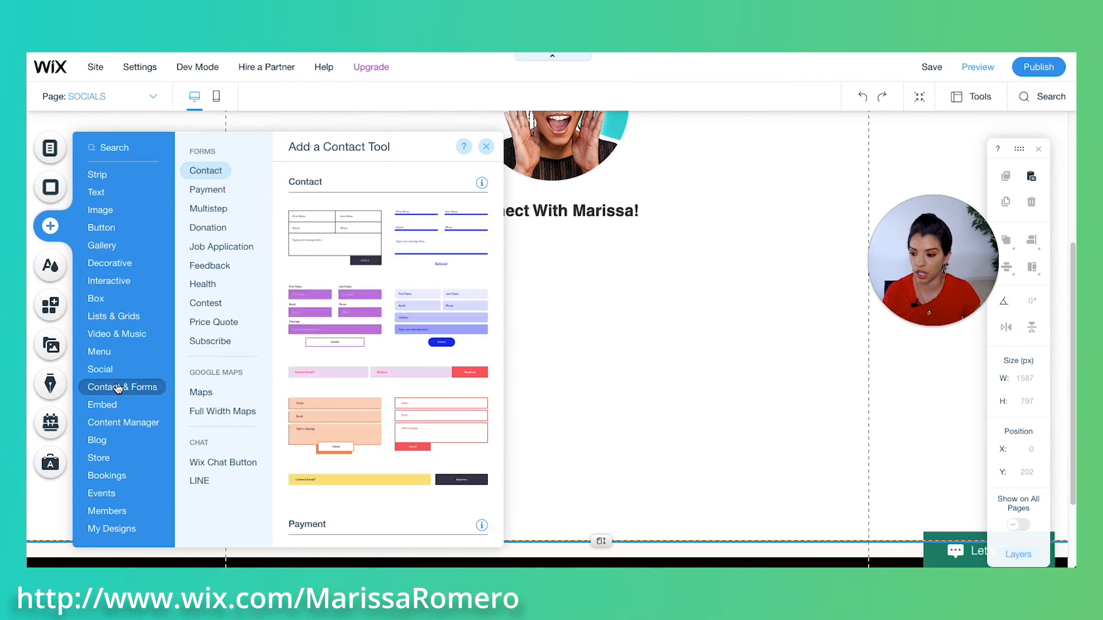
mouse_move(117, 377)
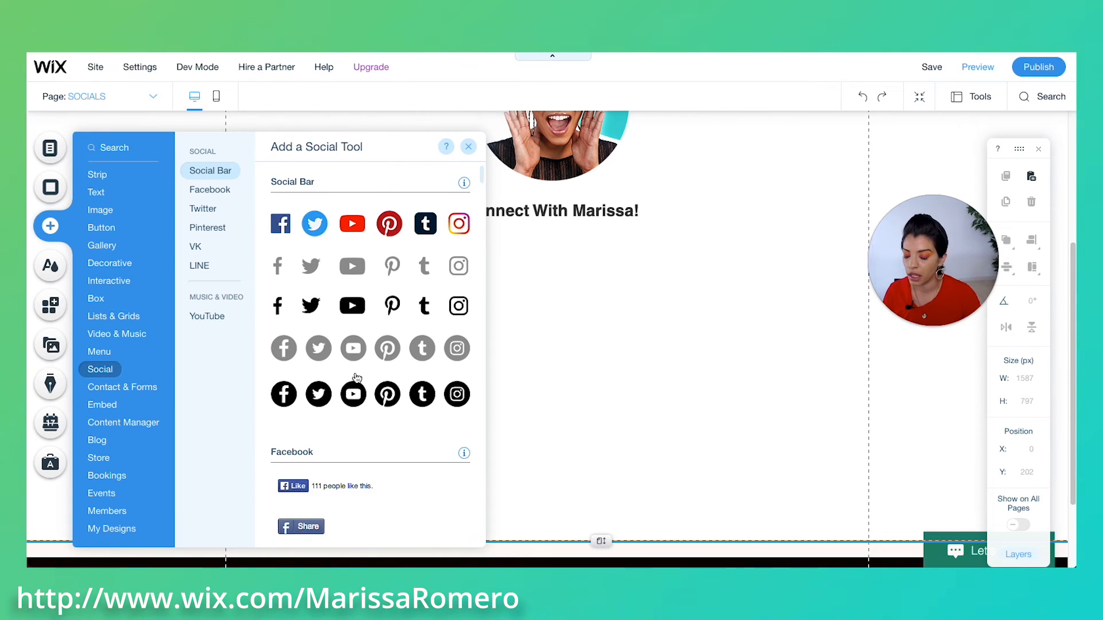
scroll(359, 379, "down", 5)
scroll(371, 299, "up", 5)
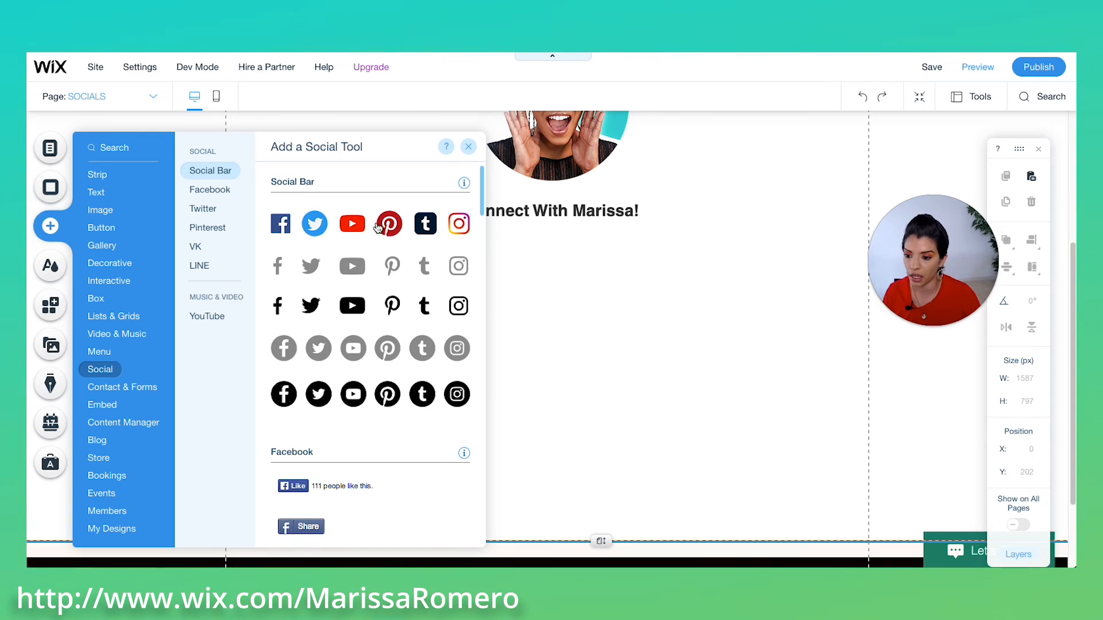
left_click(377, 229)
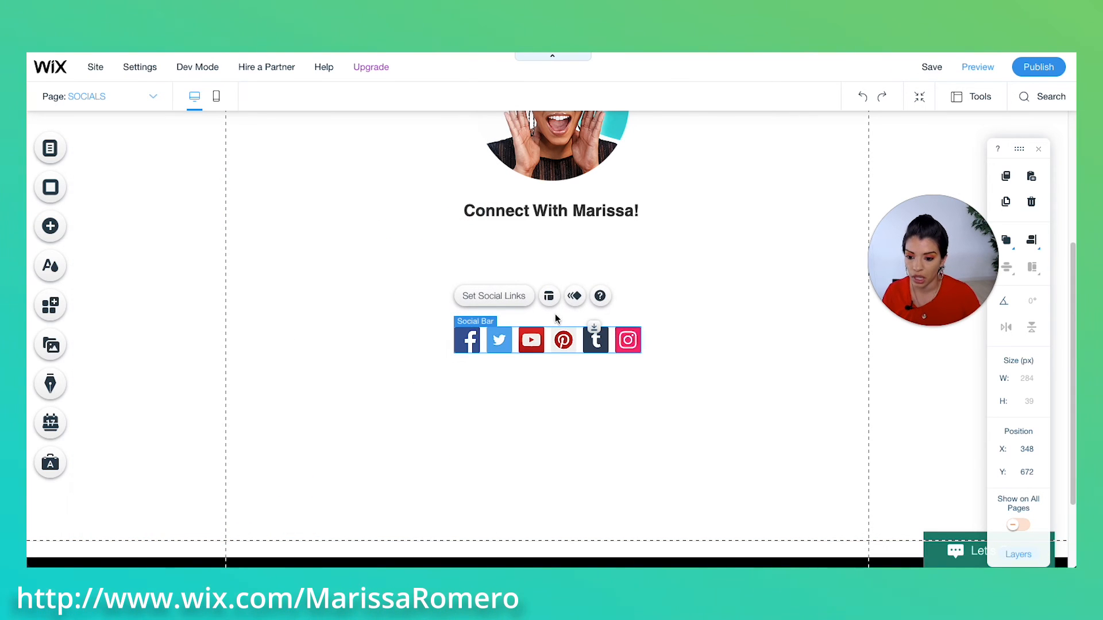
Step: Try the vertical layout for the social bar, restore the horizontal one, and move the bar down to Y 792
left_click(548, 296)
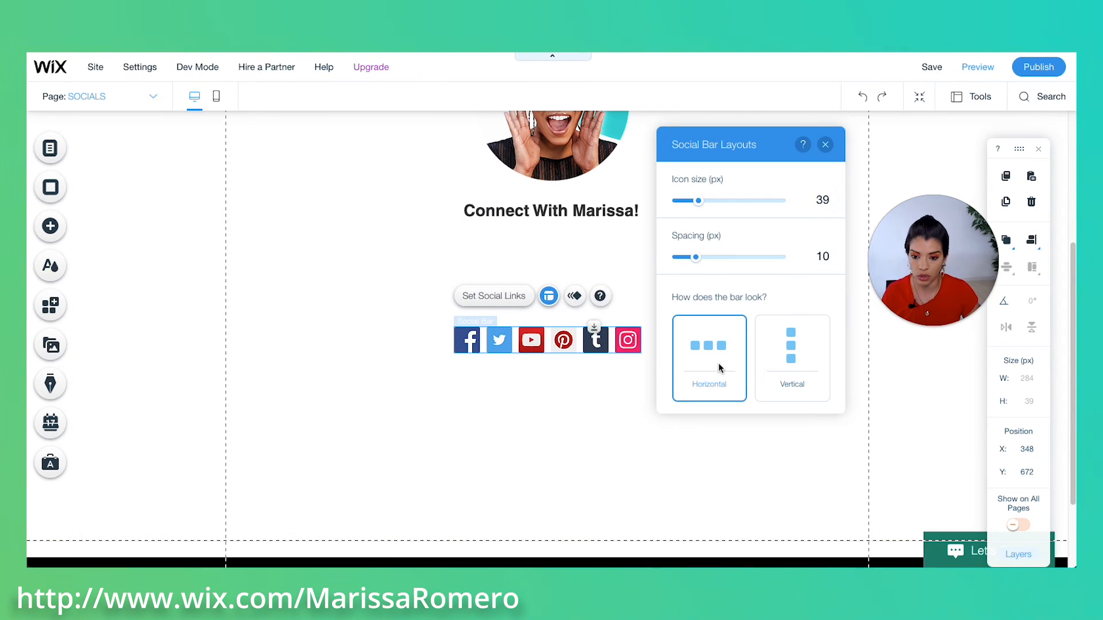
left_click(800, 353)
left_click(708, 362)
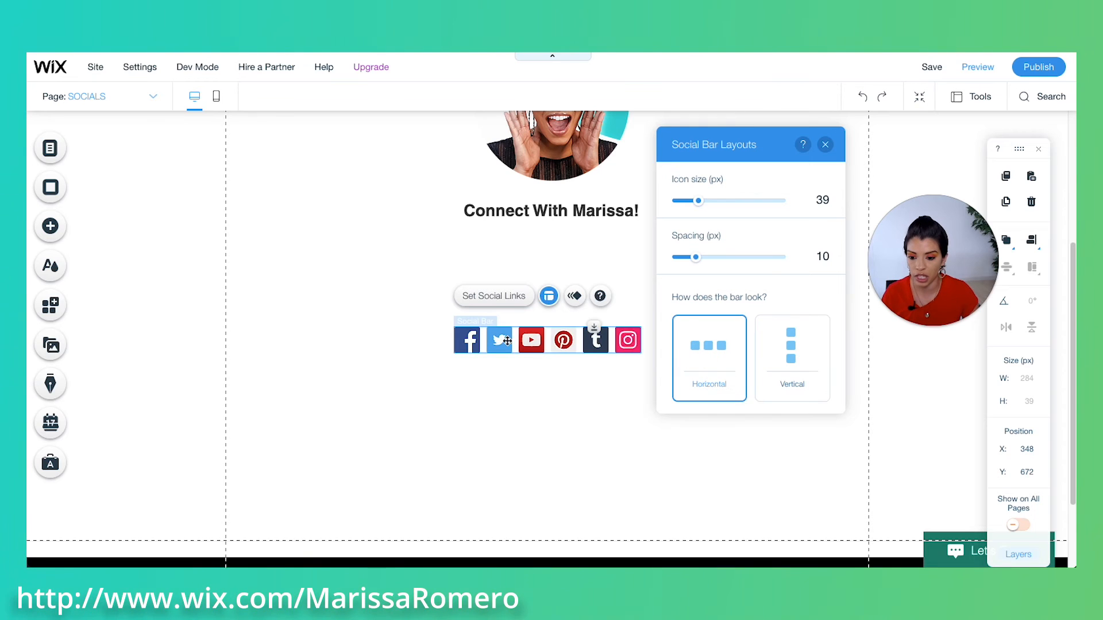
left_click_drag(561, 352, 563, 420)
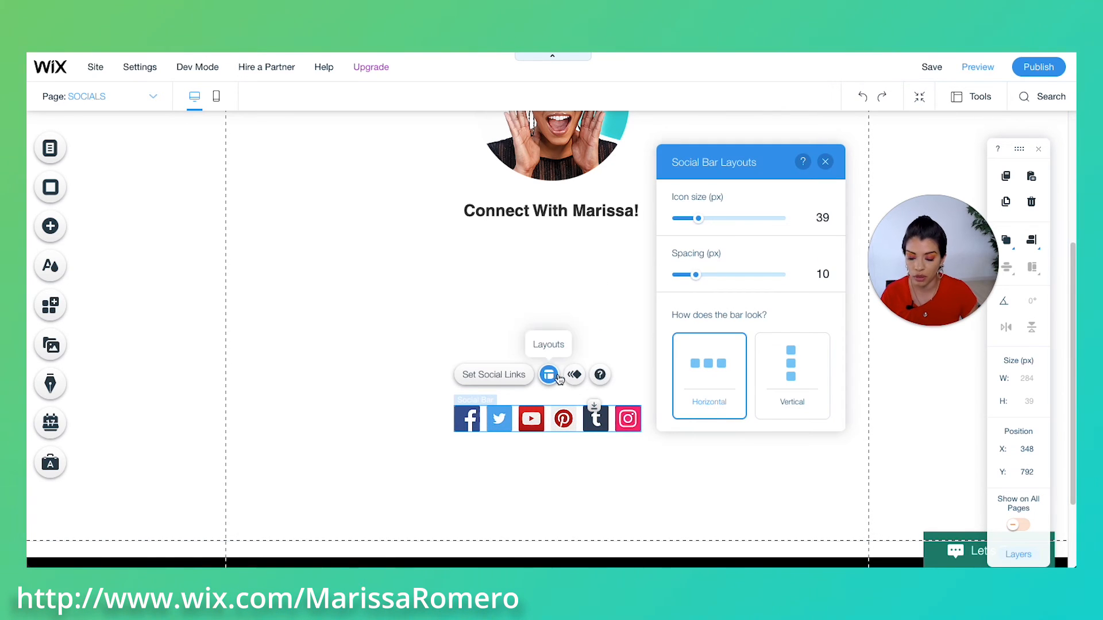
Step: Remove the Pinterest, Tumblr and Twitter icons from the social bar's set of links
left_click(503, 377)
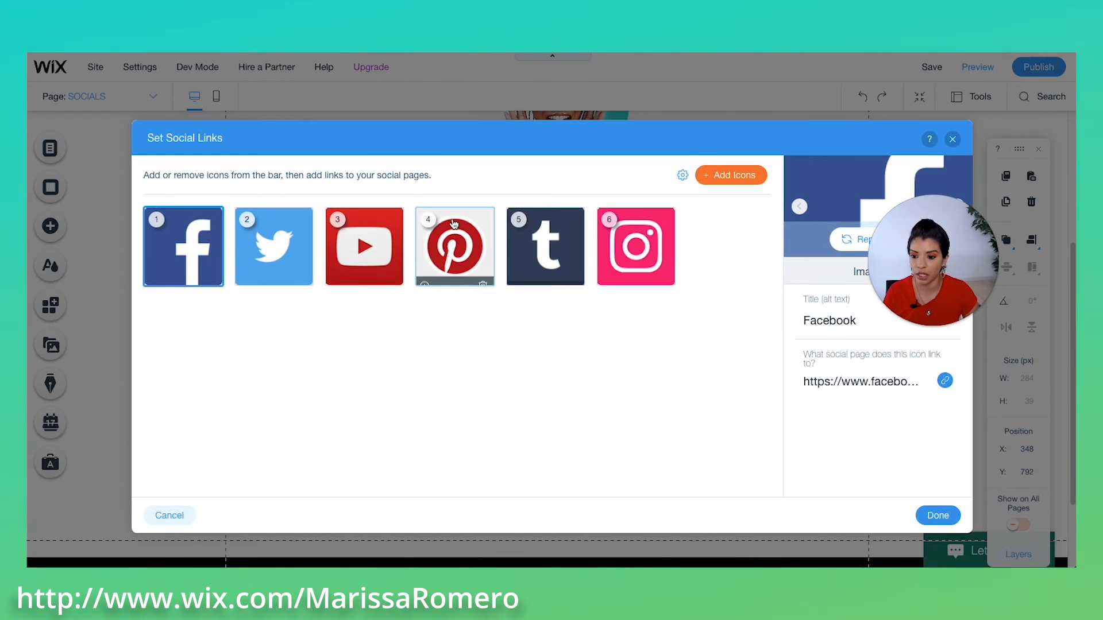
left_click(484, 277)
left_click(484, 276)
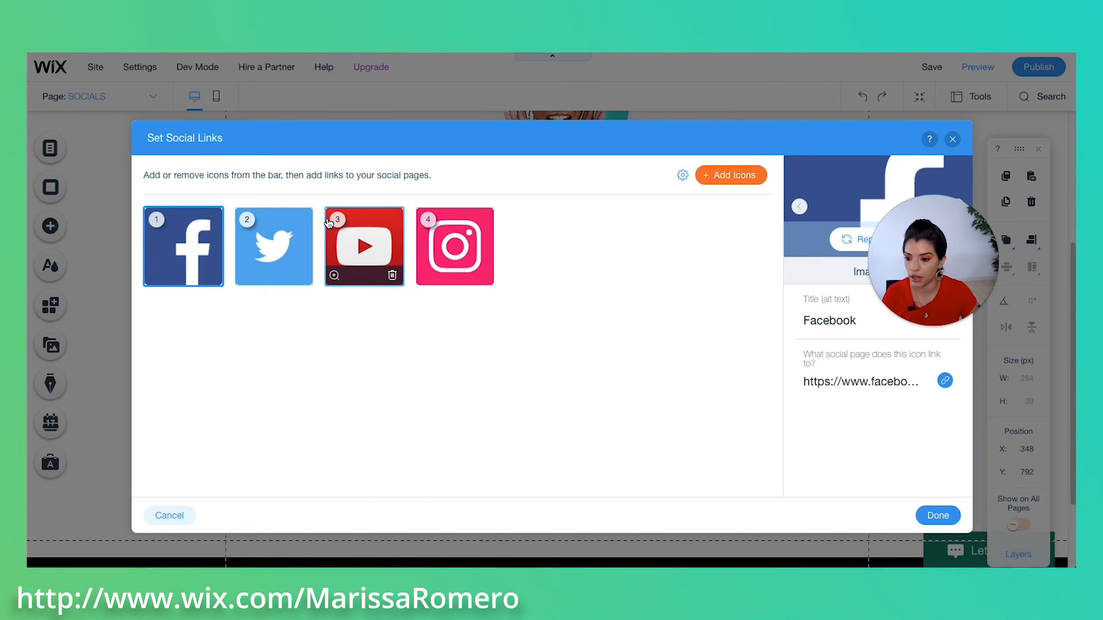
left_click(301, 276)
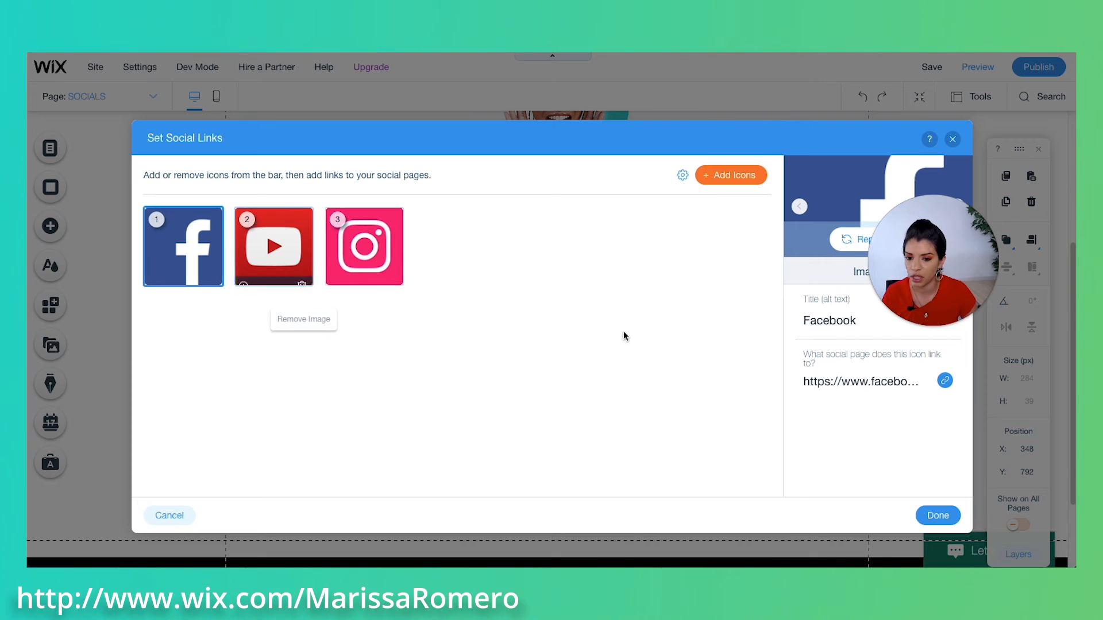
left_click_drag(951, 265, 704, 409)
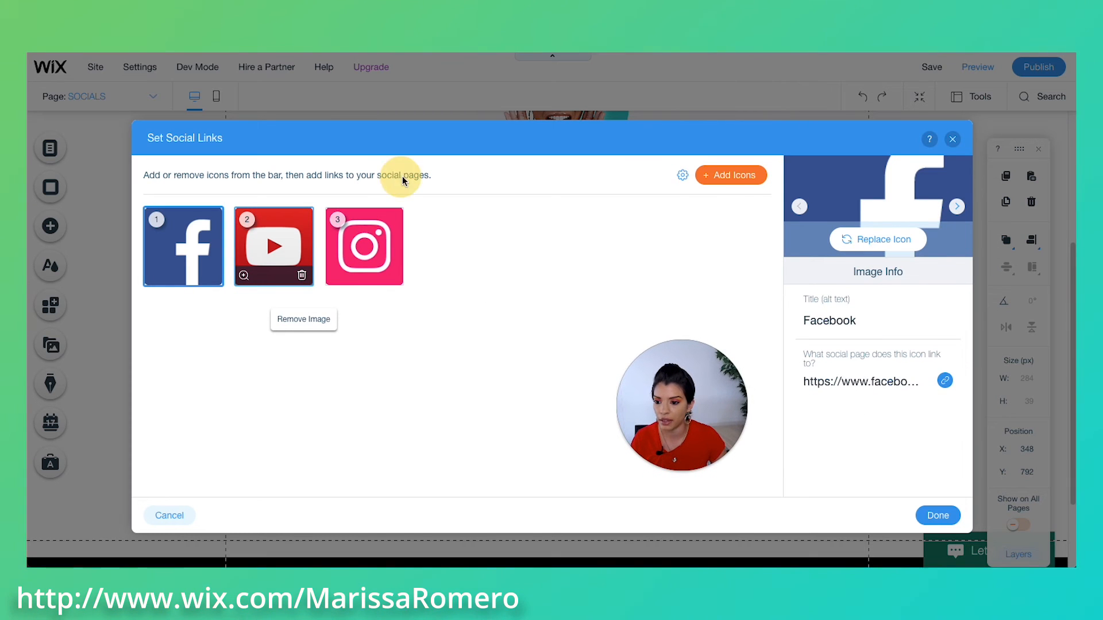
Step: Add the black TikTok icon to the social bar and order the icons YouTube, Facebook, Instagram, TikTok
left_click(732, 175)
left_click_drag(694, 406, 878, 194)
scroll(614, 386, "down", 3)
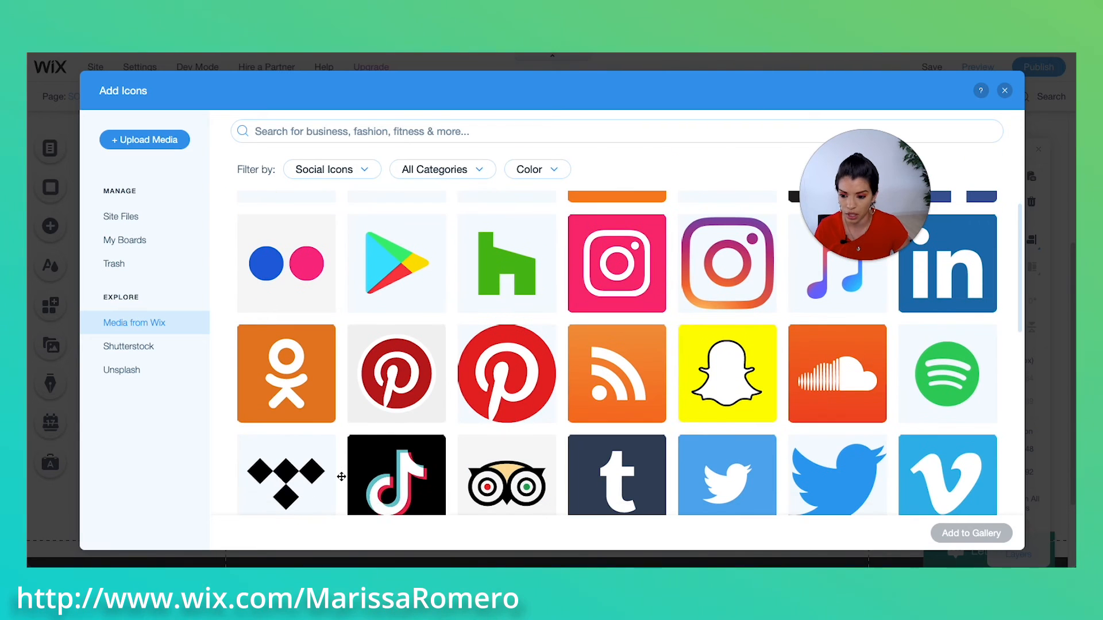
left_click(402, 479)
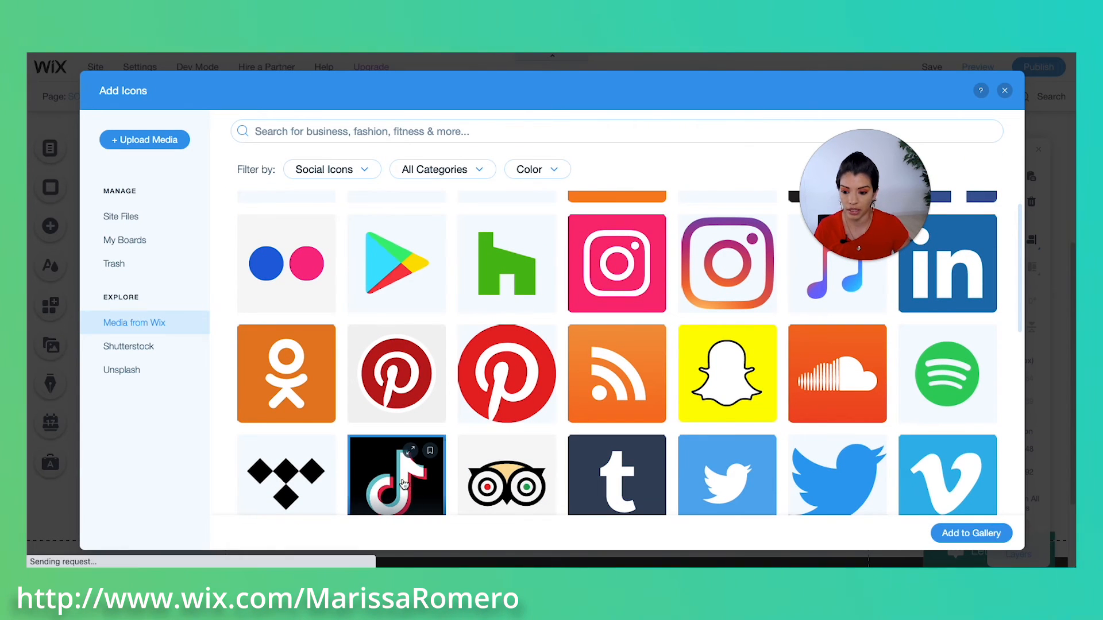
left_click(977, 538)
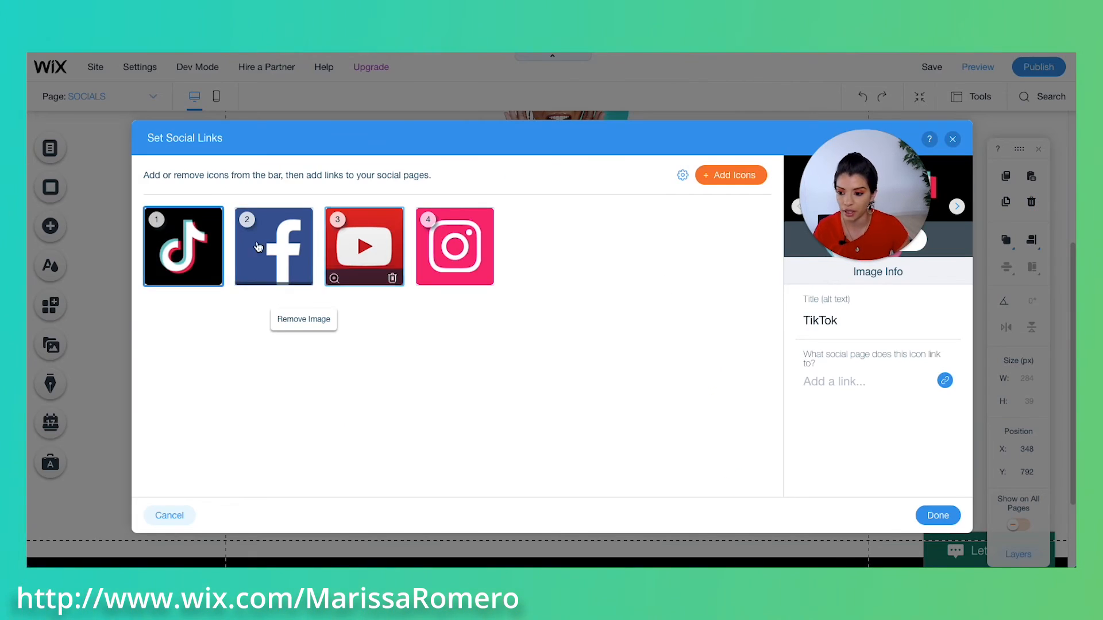
left_click_drag(184, 252, 455, 248)
left_click_drag(273, 247, 172, 248)
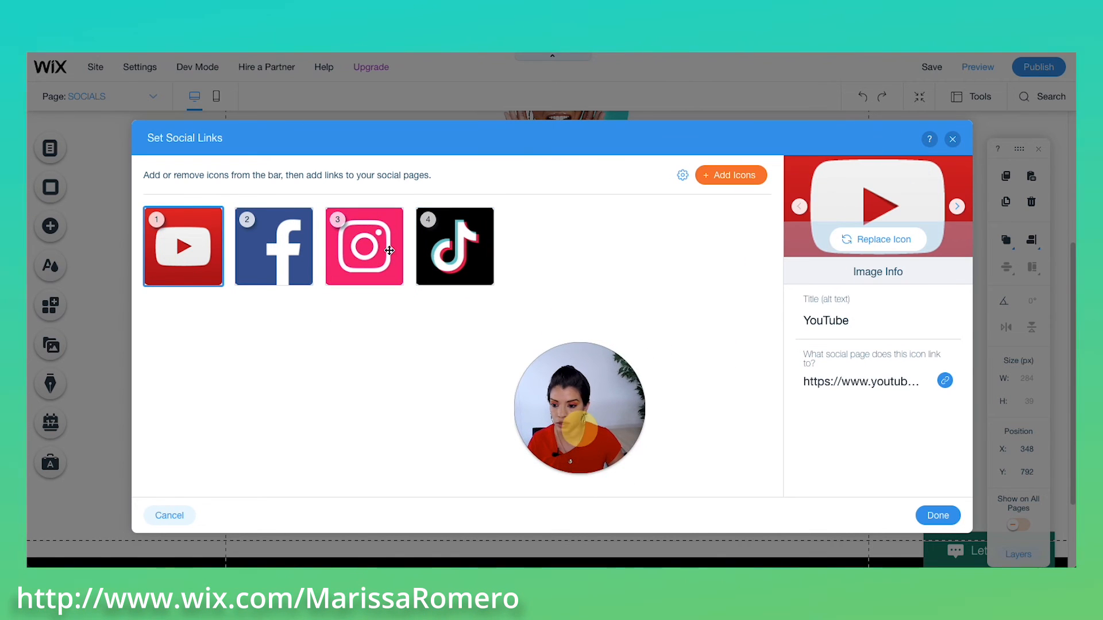
Step: Replace the pink Instagram icon with the multicolor outlined version, apply the icon changes, and move the social bar to X 397, Y 837
left_click(368, 255)
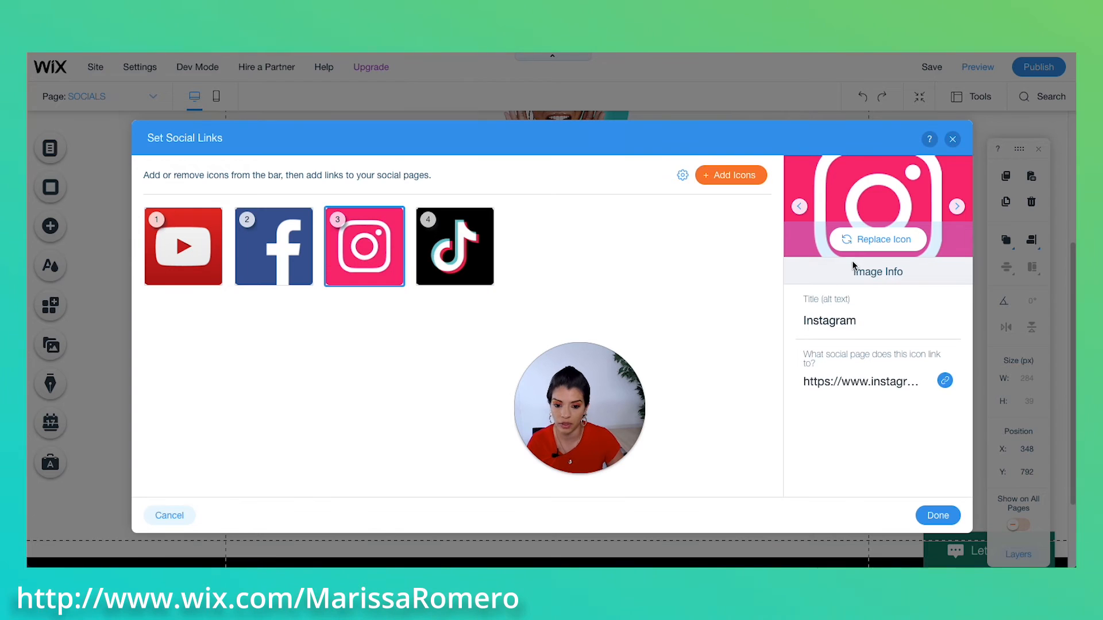
left_click(869, 241)
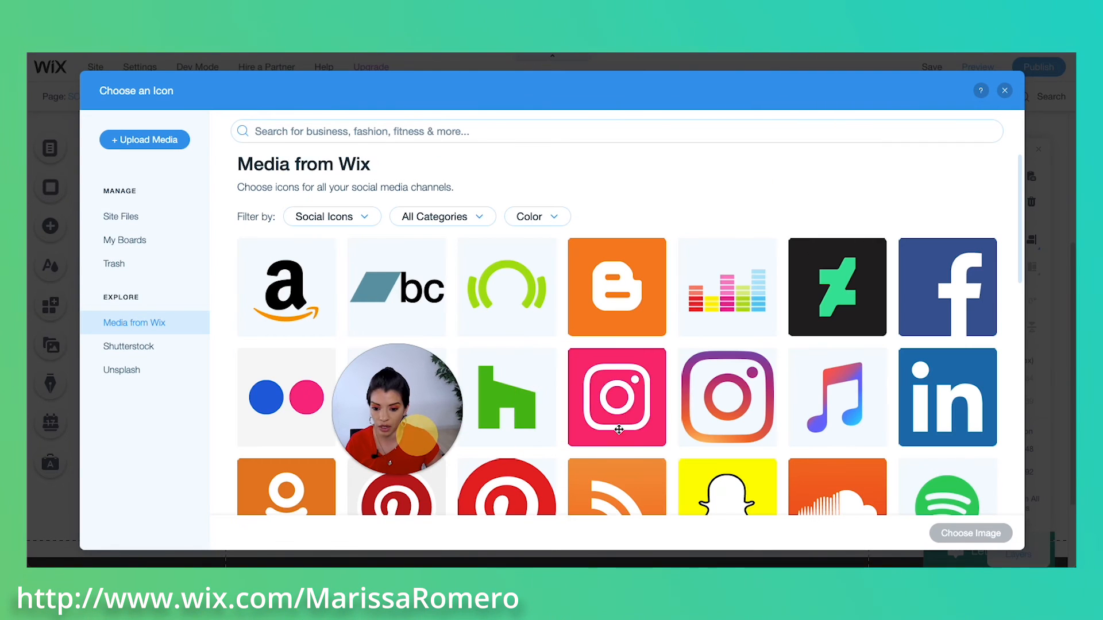
left_click(756, 414)
left_click(965, 533)
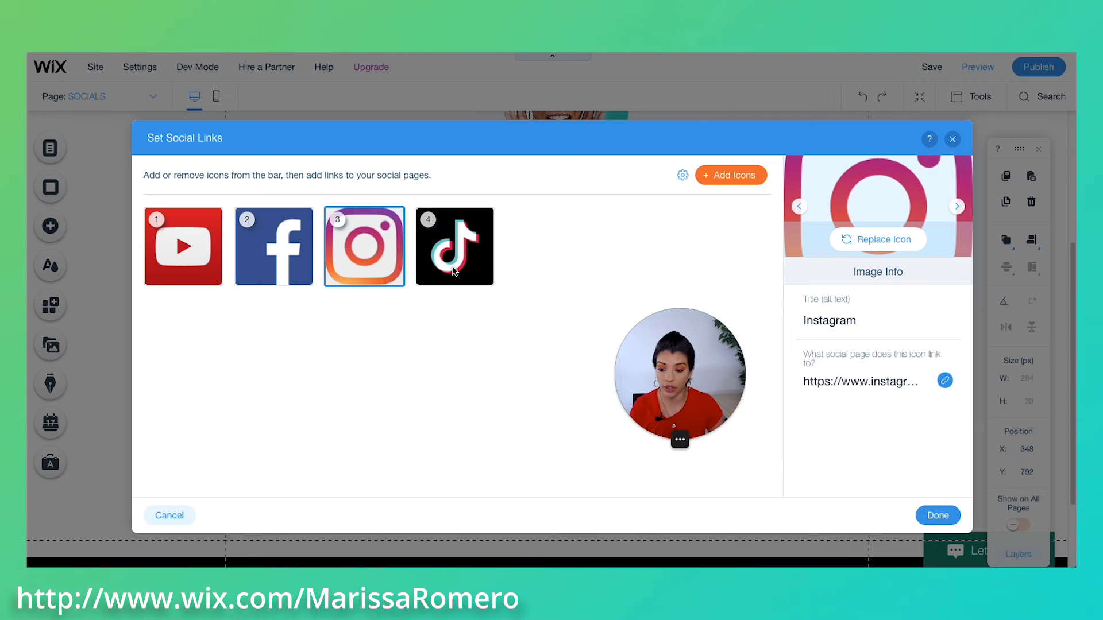
left_click(877, 391)
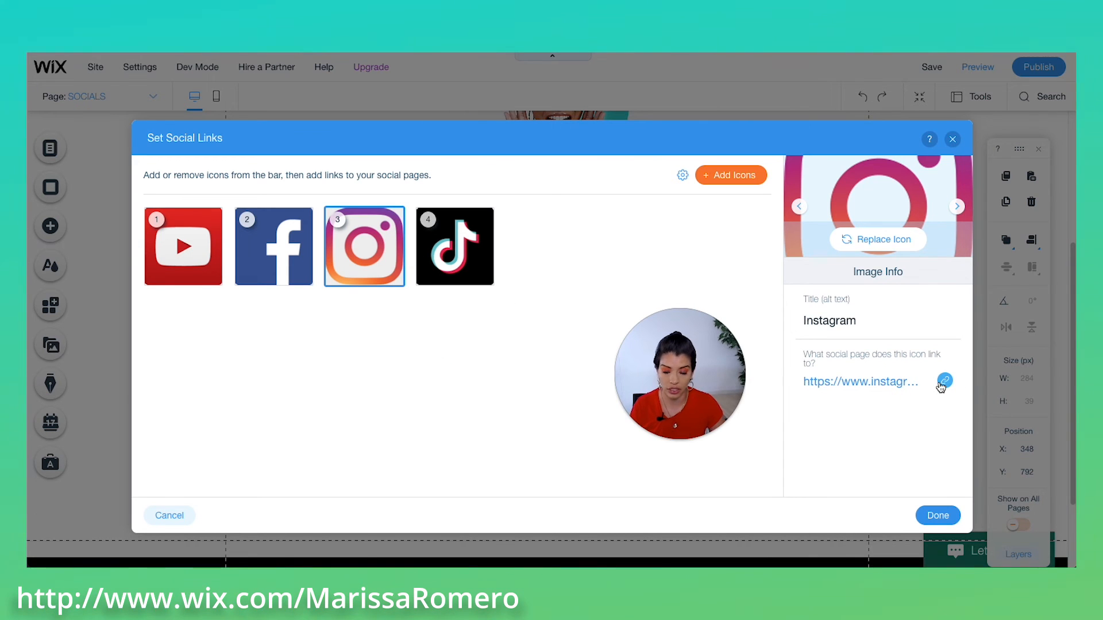
left_click(938, 515)
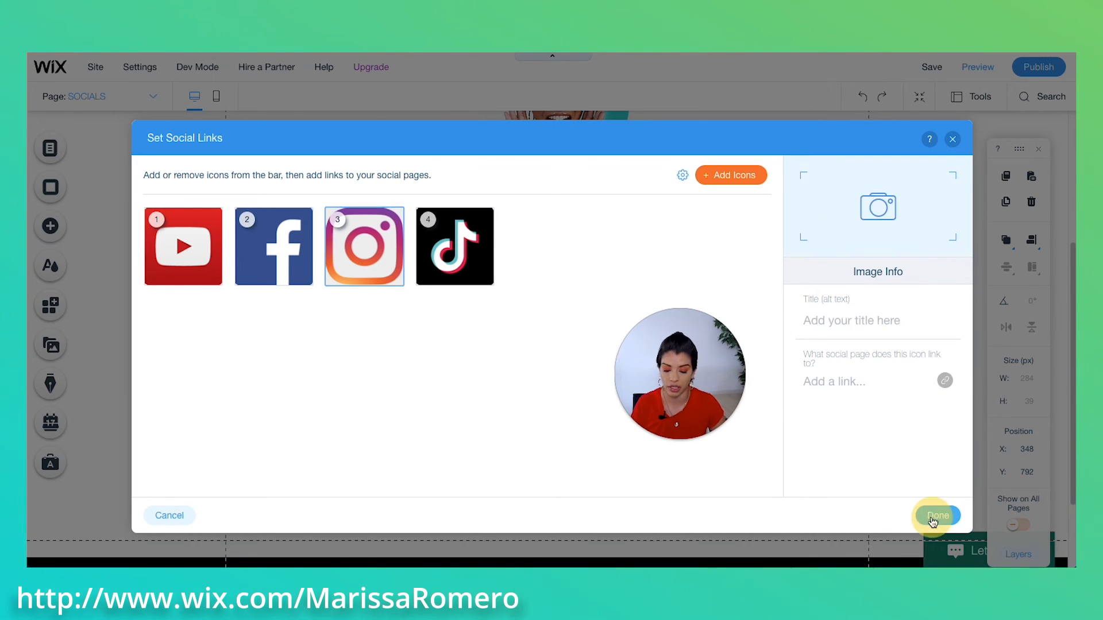
left_click_drag(523, 424, 556, 454)
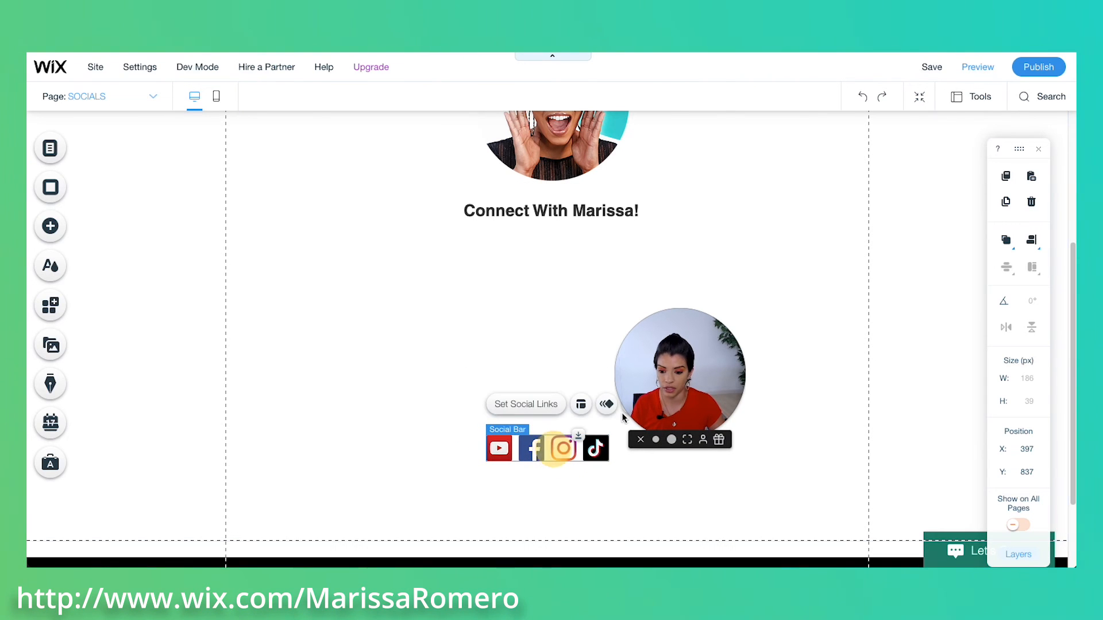
Step: Add a green themed button and a round red email icon button below the Connect With heading
left_click(68, 226)
scroll(349, 377, "down", 15)
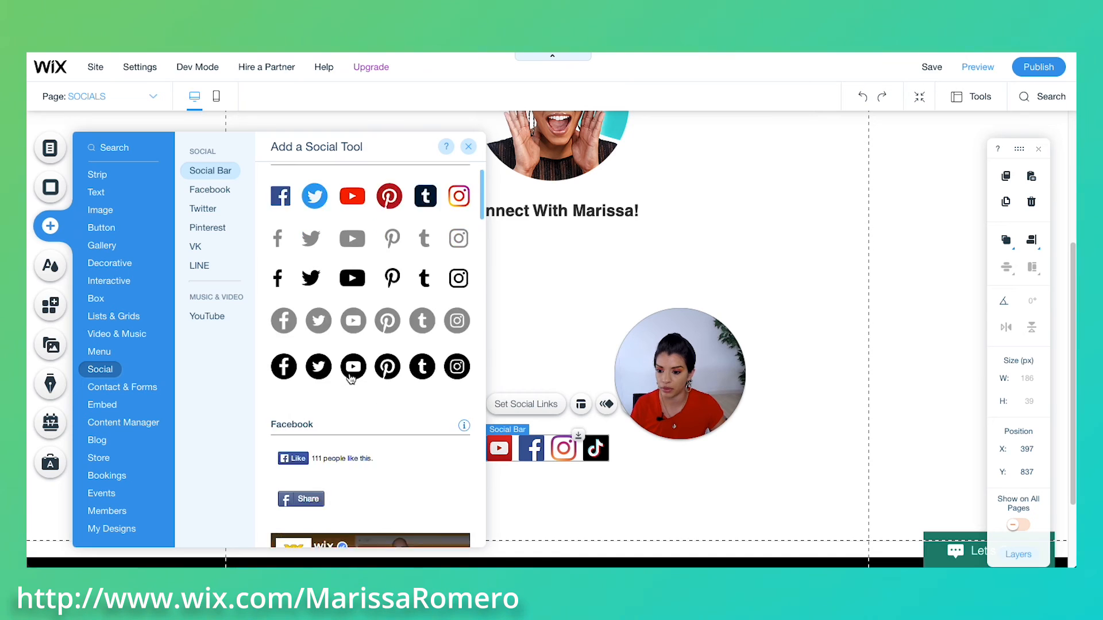
scroll(349, 376, "down", 10)
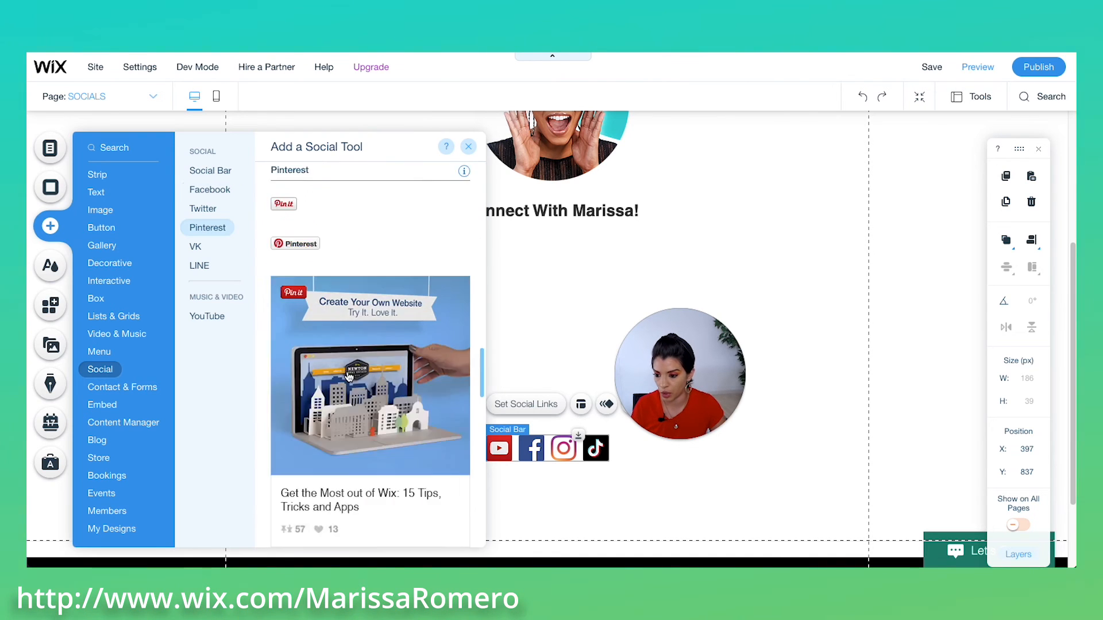
scroll(348, 377, "down", 5)
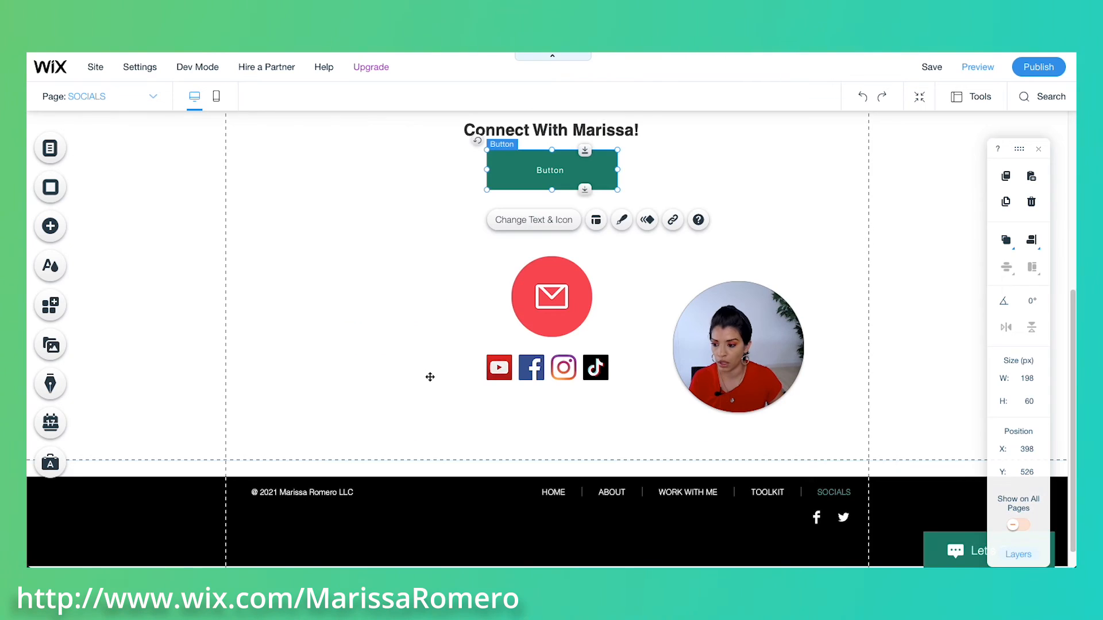
Step: Shrink the red email icon button and place it just above the social bar, and position the green button at X 397, Y 531
scroll(429, 377, "up", 4)
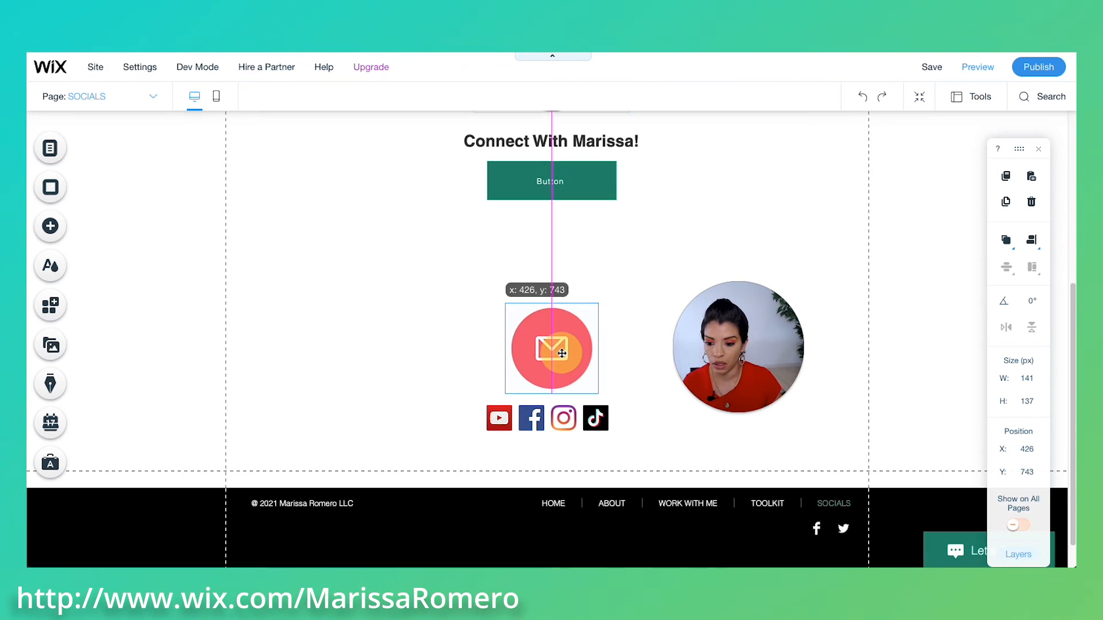
left_click_drag(561, 352, 556, 355)
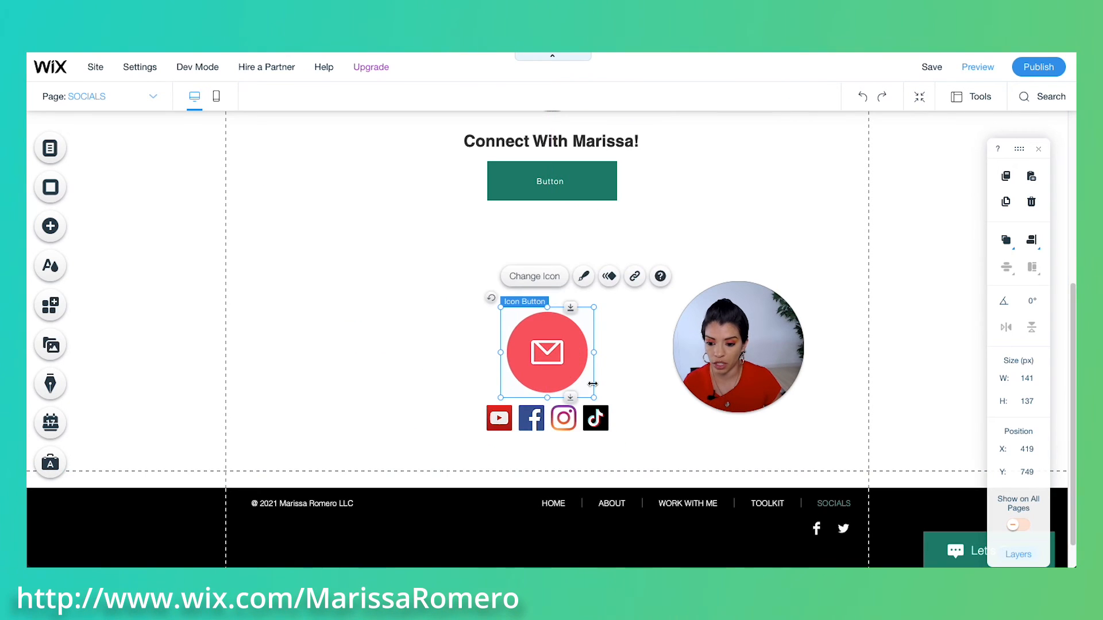
left_click_drag(592, 397, 579, 382)
left_click_drag(536, 345, 541, 358)
left_click_drag(549, 188, 550, 191)
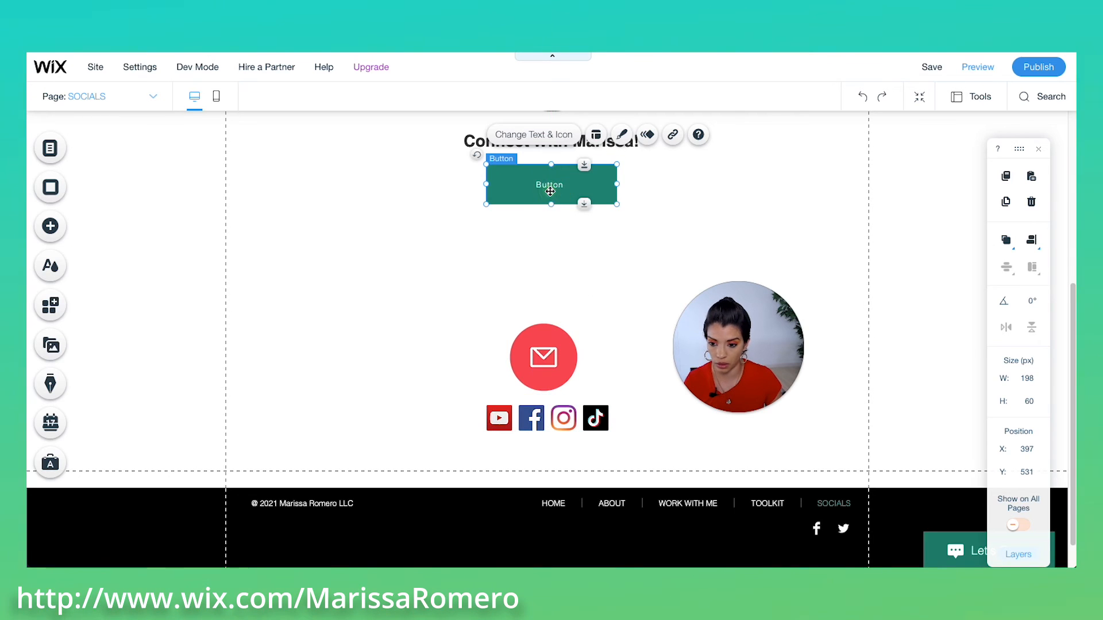
Step: Change the green button's label to "Work With Me"
double_click(551, 187)
left_click_drag(731, 322, 883, 342)
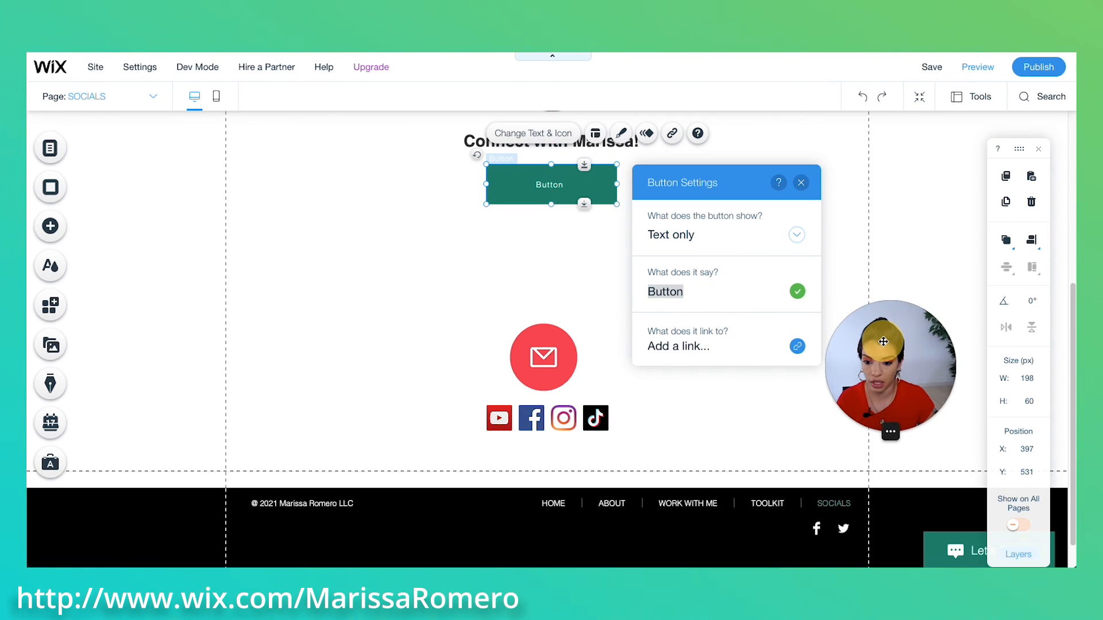
left_click(680, 291)
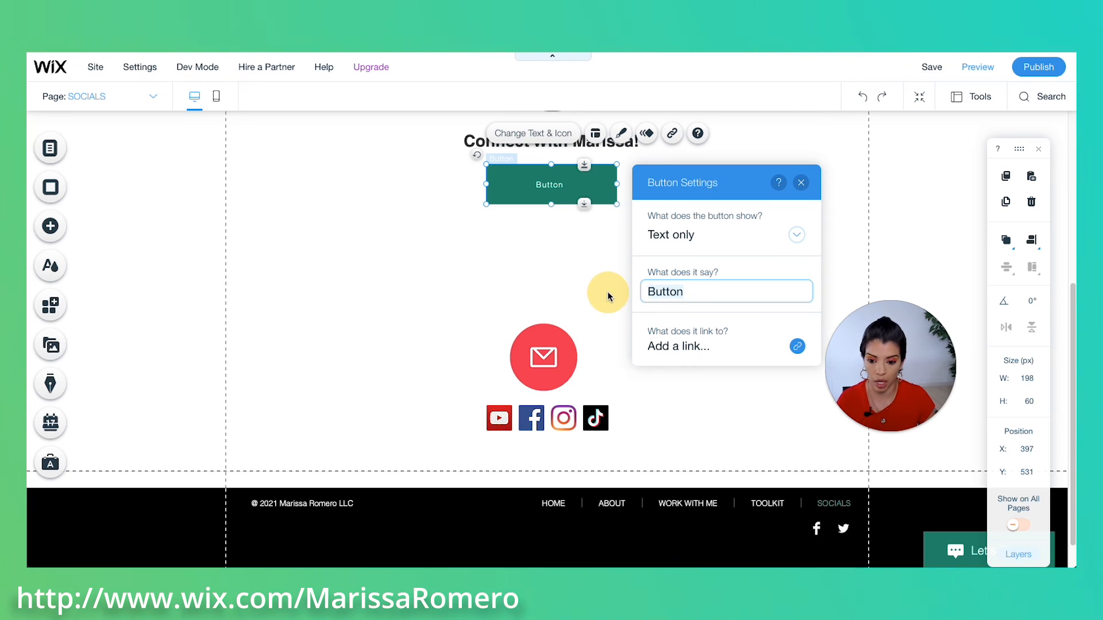
left_click_drag(703, 293, 647, 292)
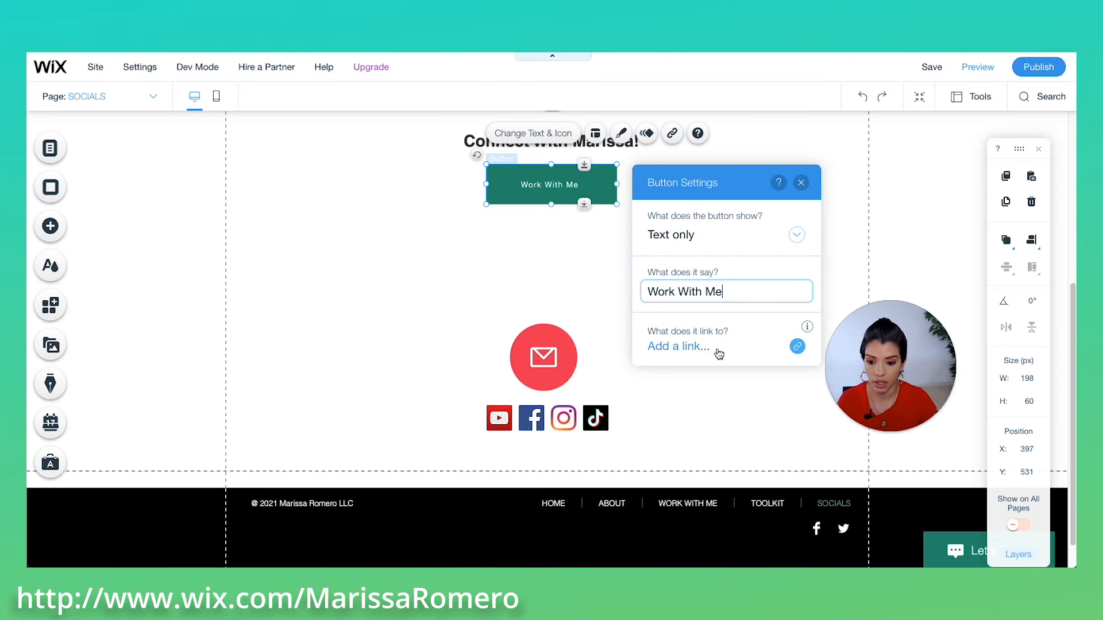
Step: Customize the Work With Me button's design with the turquoise background fill #4CCFE0
left_click(620, 134)
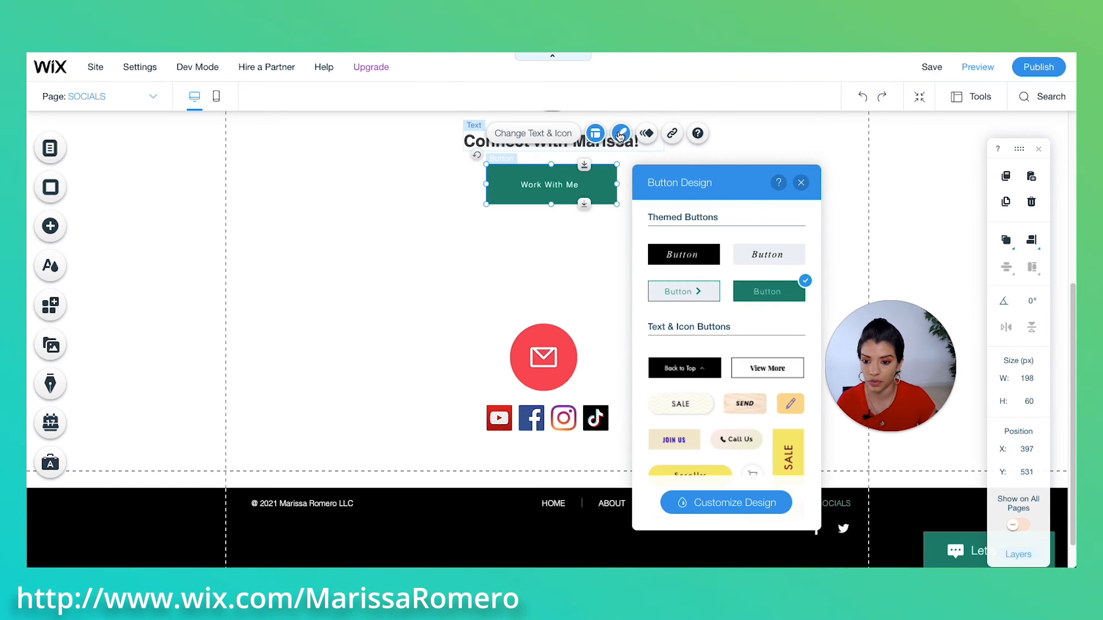
scroll(714, 424, "down", 5)
scroll(714, 420, "up", 5)
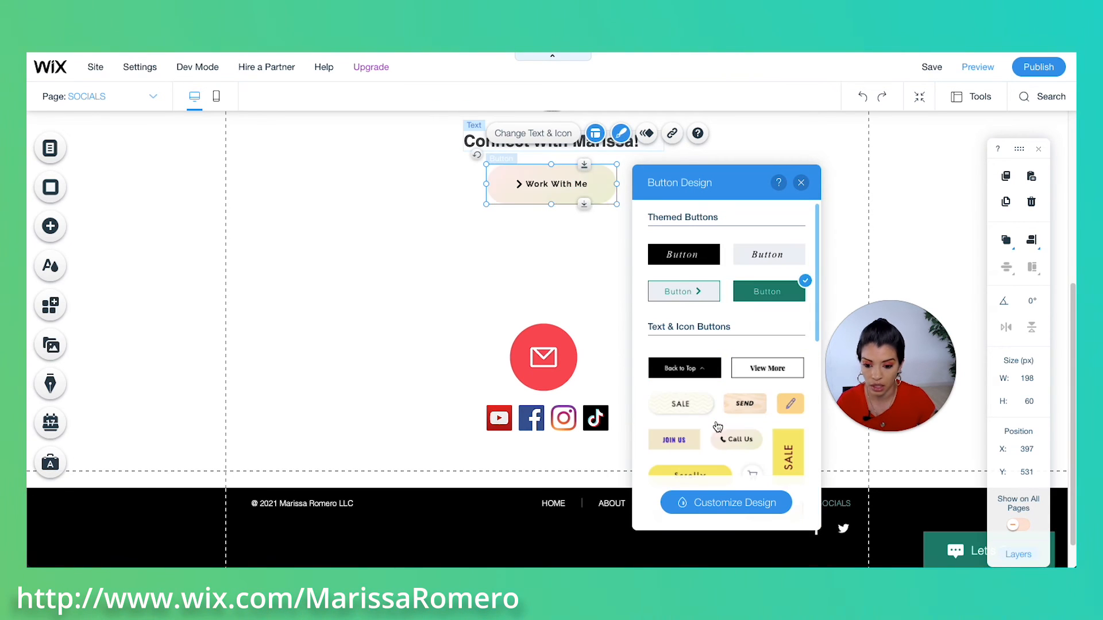
left_click(714, 504)
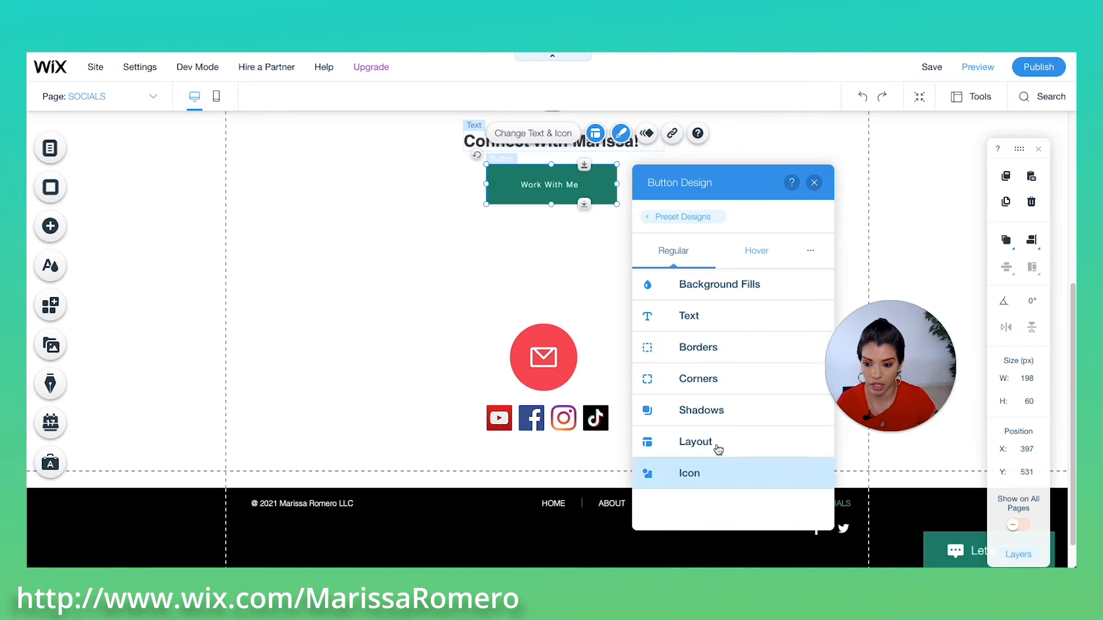
left_click(692, 293)
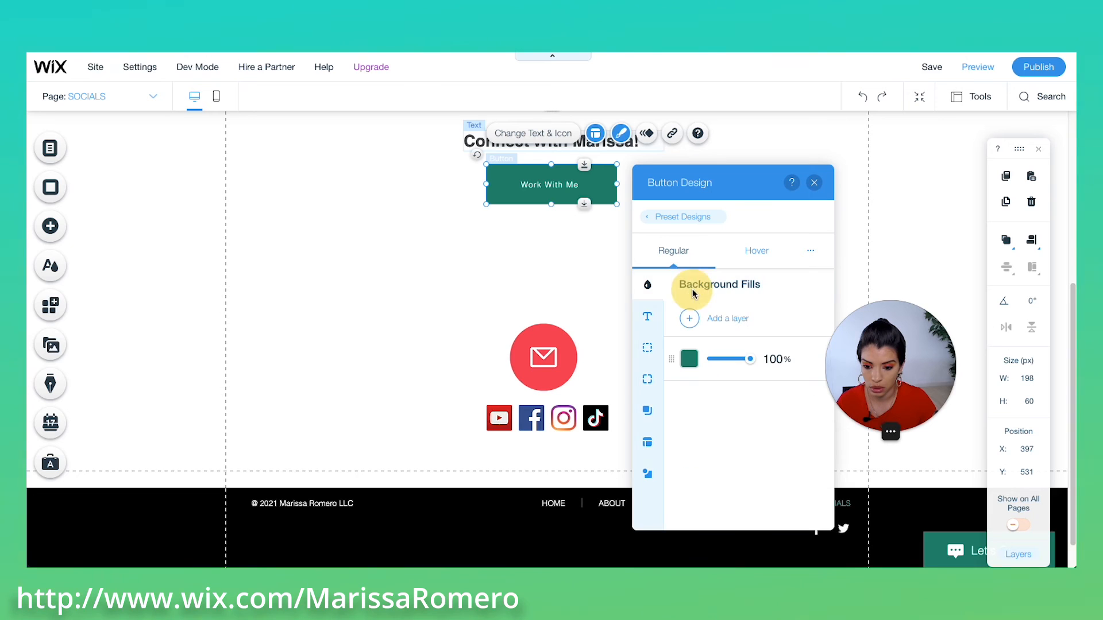
left_click(689, 358)
left_click(423, 533)
left_click(422, 511)
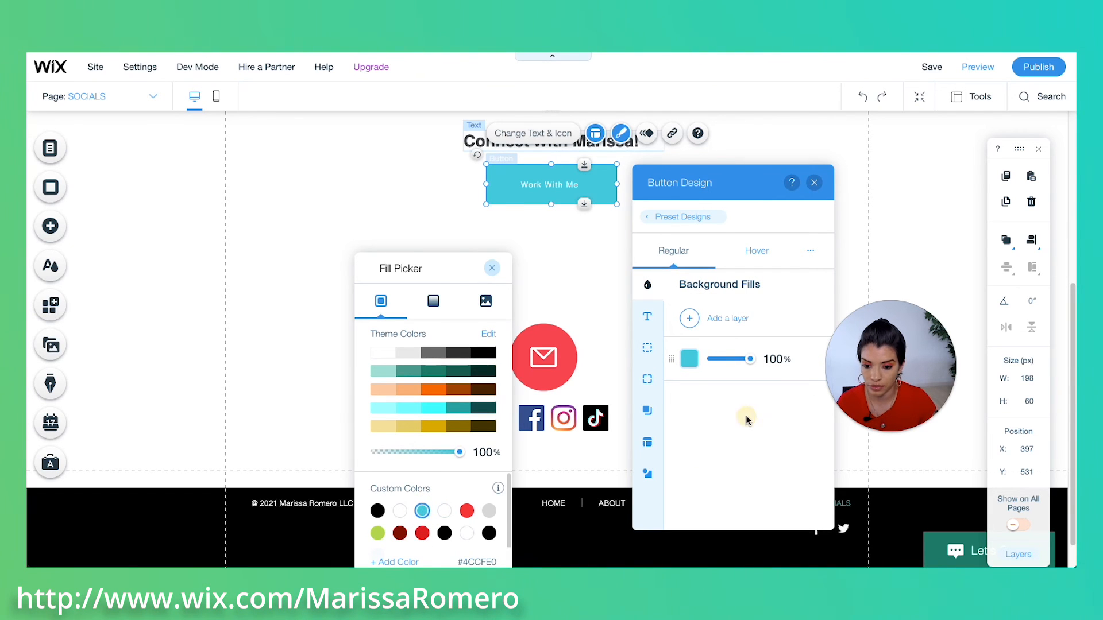
left_click(744, 418)
Step: Set the Work With Me button's text to 19 px and make it bold
left_click(646, 318)
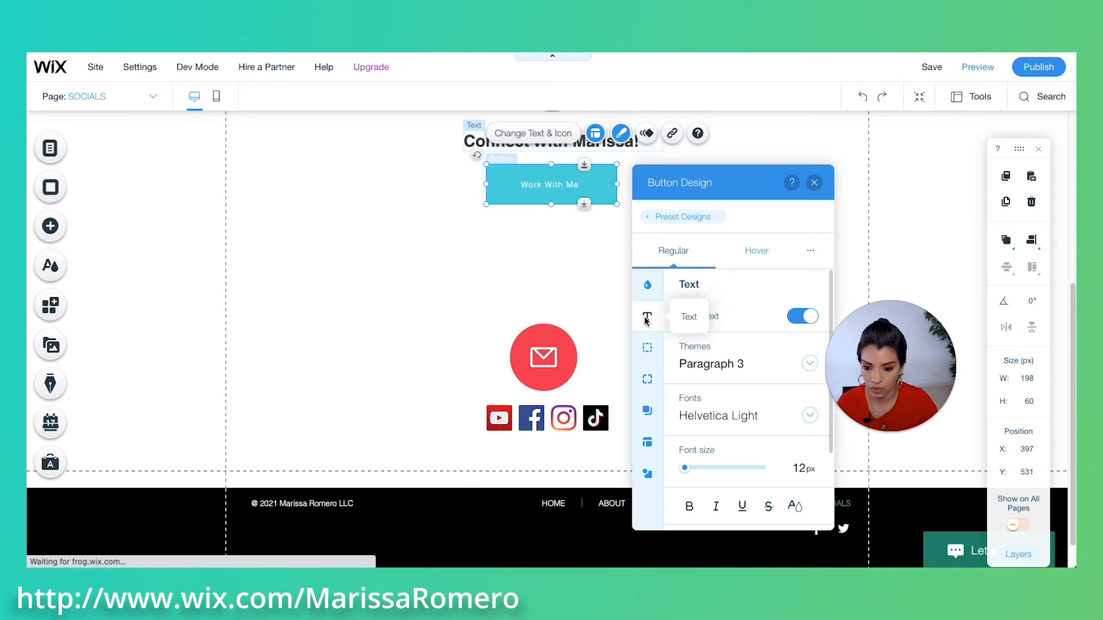
scroll(738, 440, "down", 1)
left_click_drag(688, 443, 692, 442)
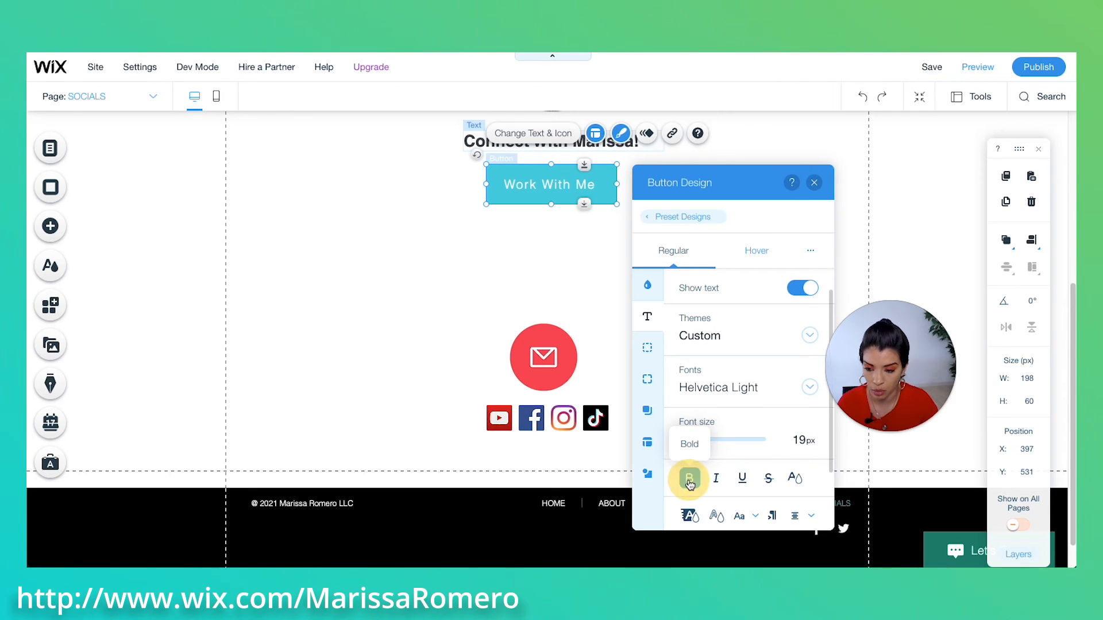
left_click(587, 268)
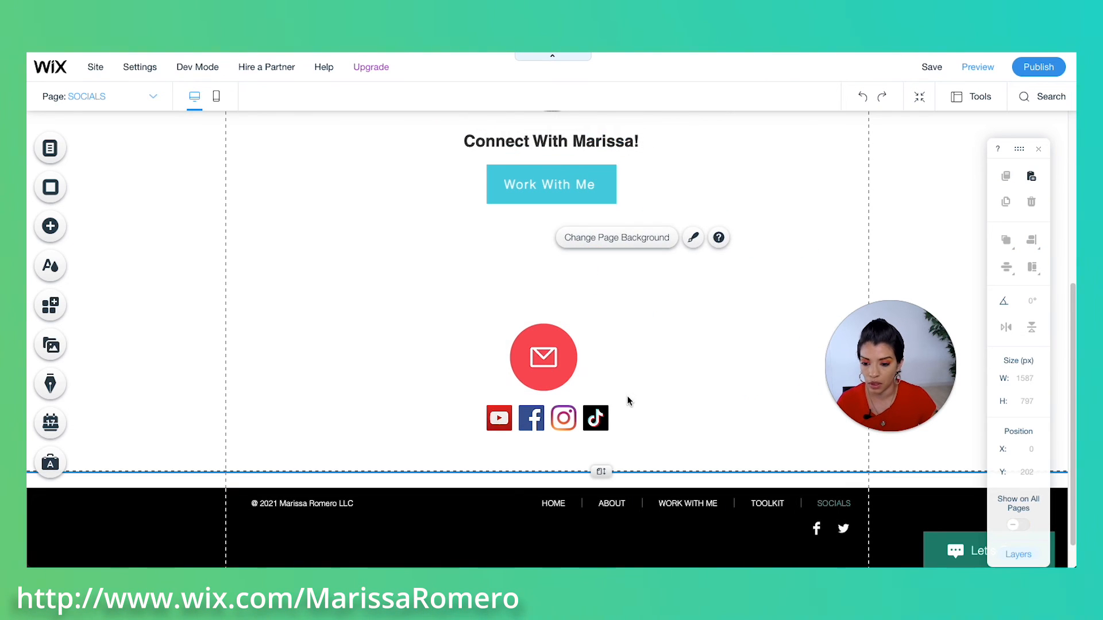
Step: Link the Work With Me button to the WORK WITH ME page, opening in the current window
left_click(571, 191)
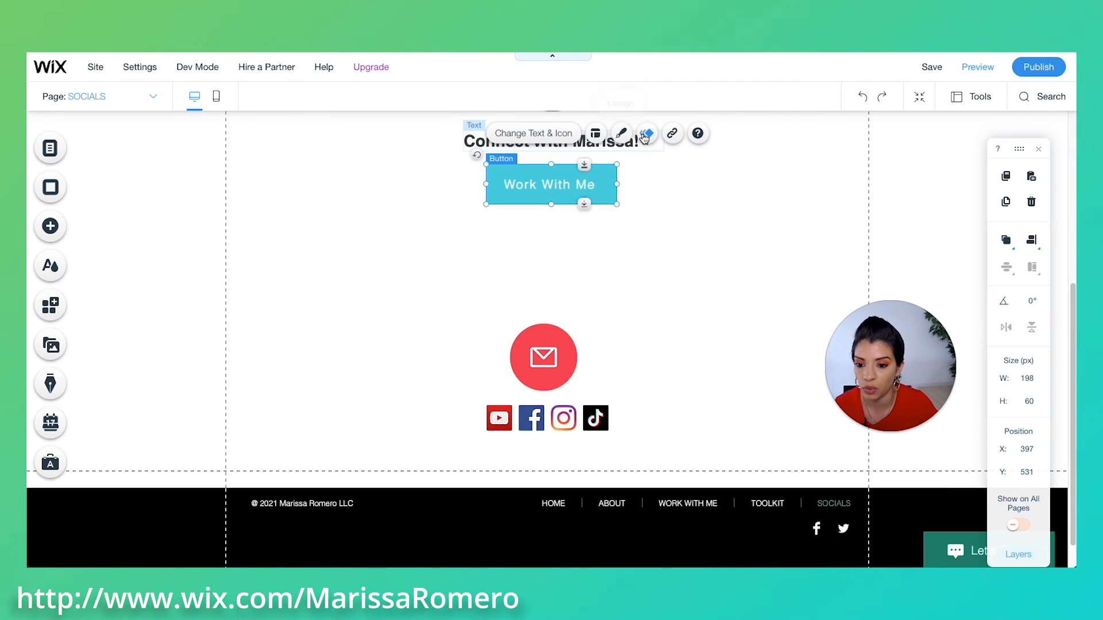
left_click(671, 134)
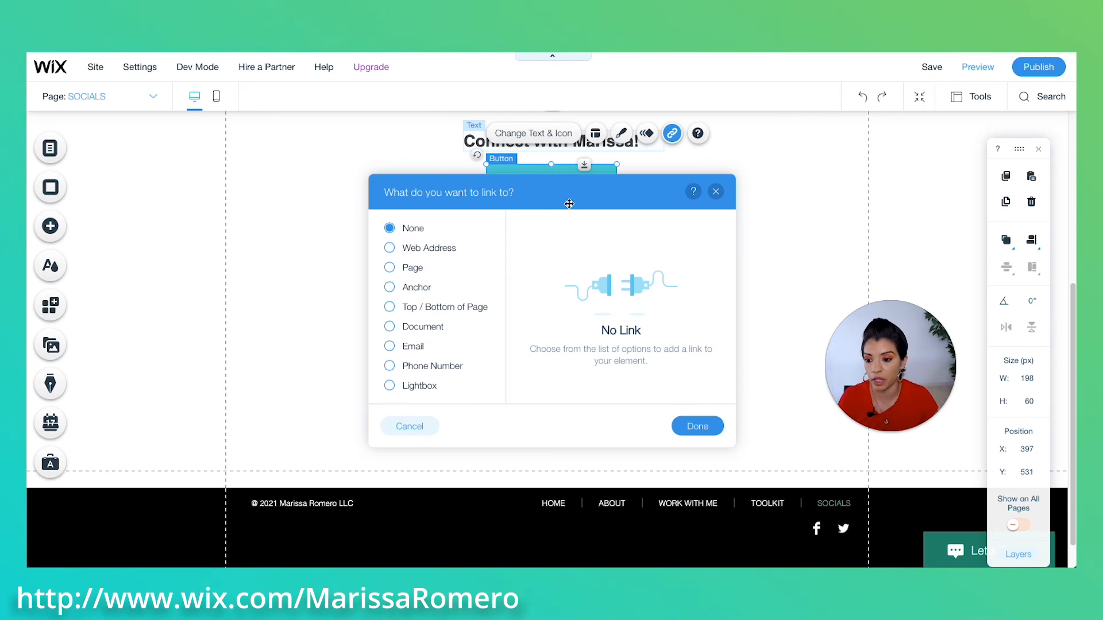
left_click(412, 269)
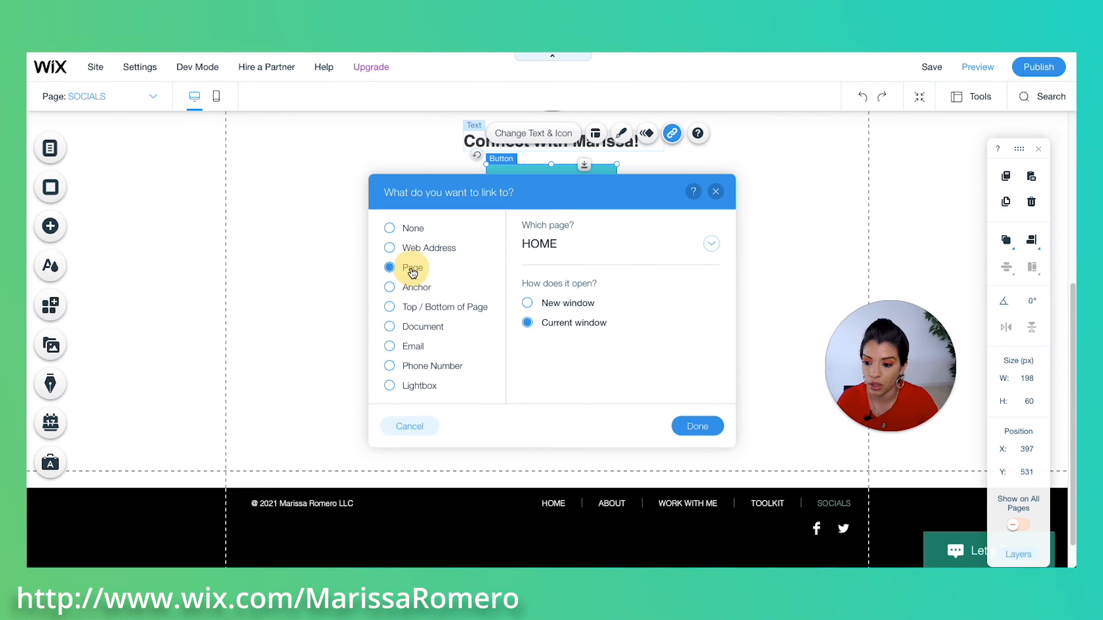
left_click(551, 246)
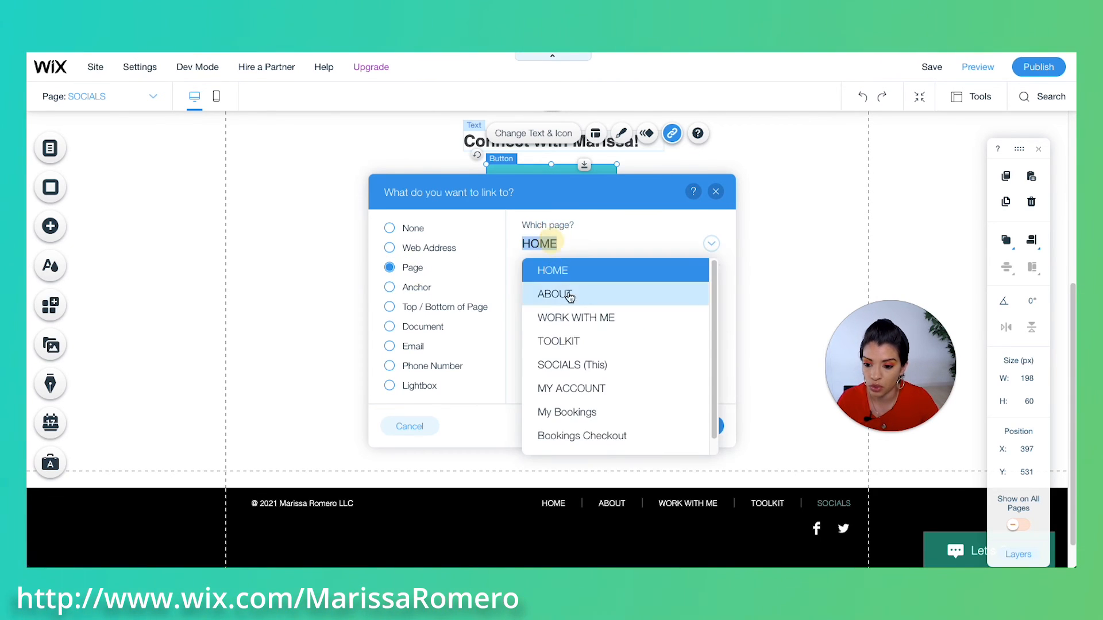
left_click(568, 315)
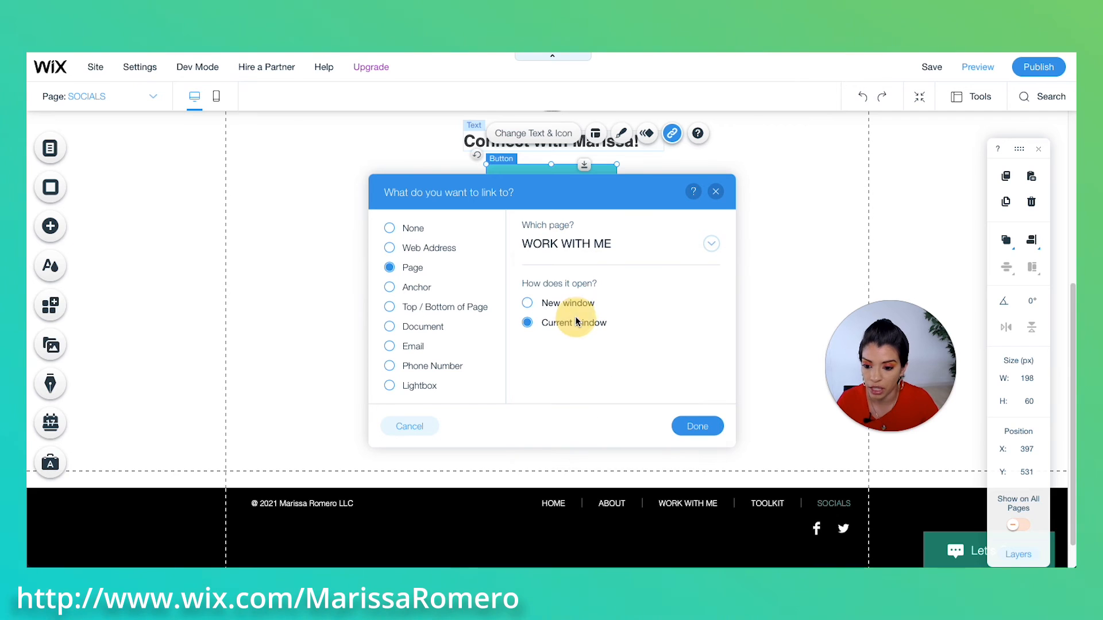
left_click(697, 428)
left_click(633, 316)
Step: Duplicate the Work With Me button twice and stack the copies beneath it at X 398, Y 612 and Y 694
scroll(554, 310, "up", 1)
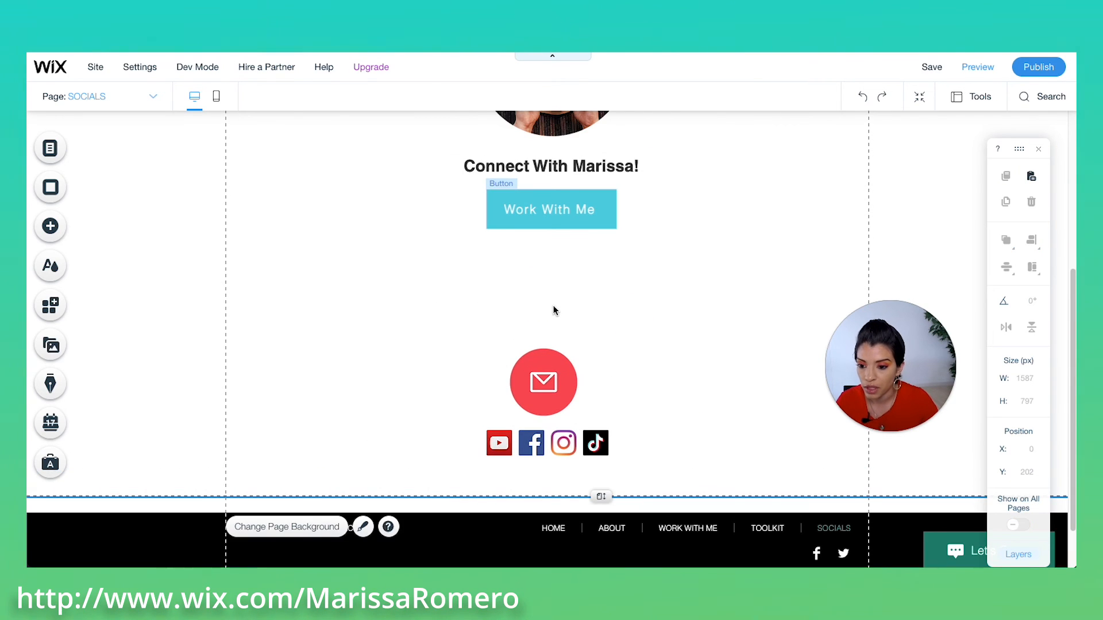
left_click(544, 221)
key("super+d")
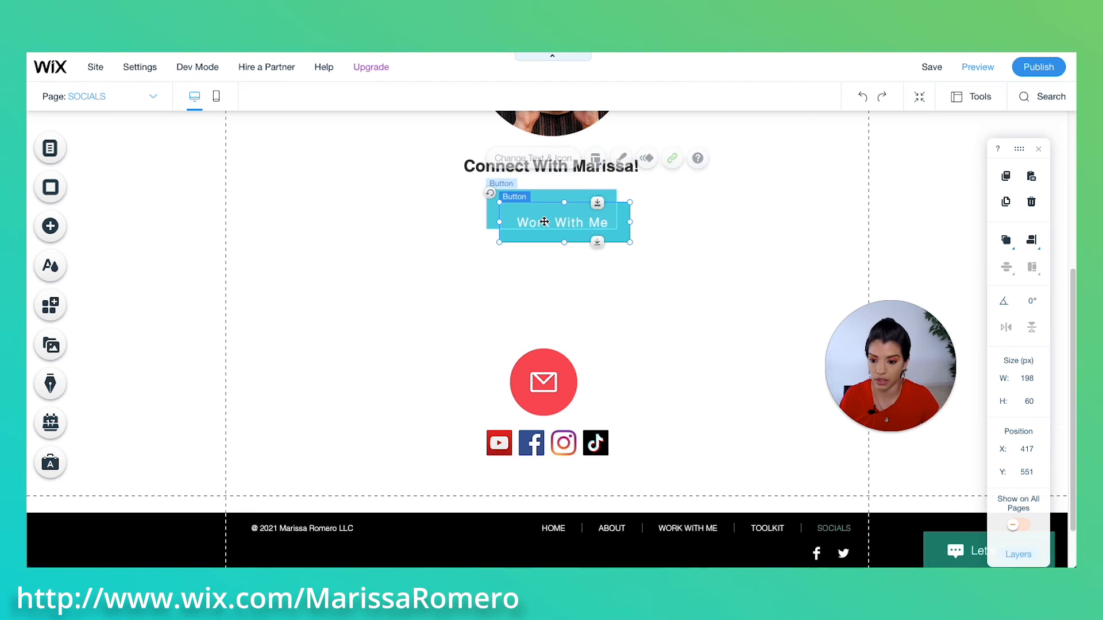
left_click_drag(620, 233, 561, 312)
key("super+d")
Step: Change the middle button's label to "Free Training"
double_click(566, 262)
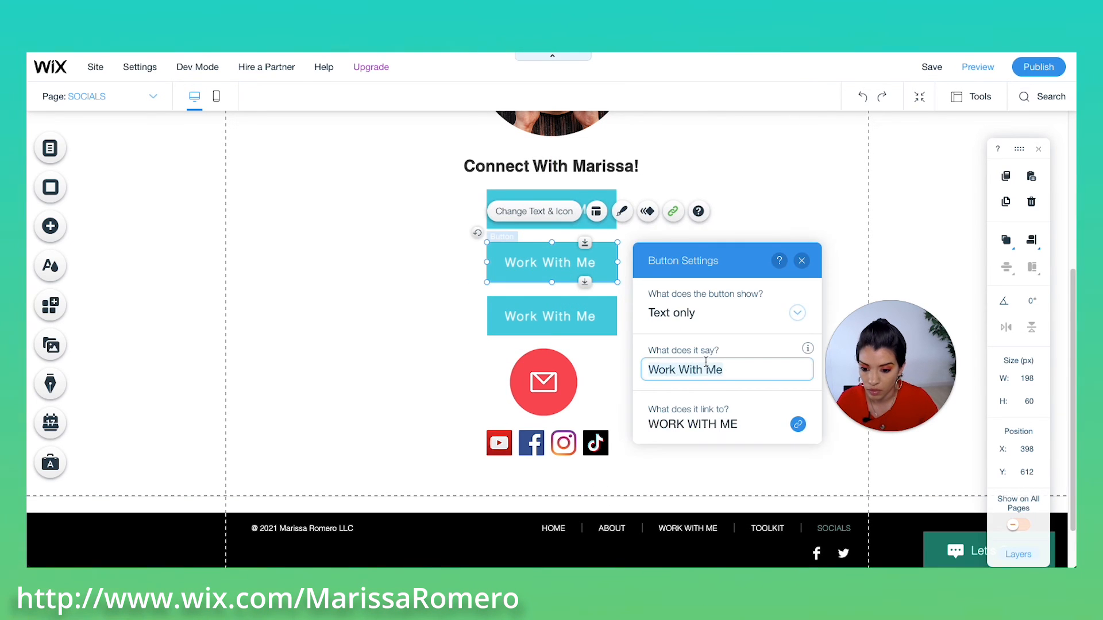
key("BackSpace")
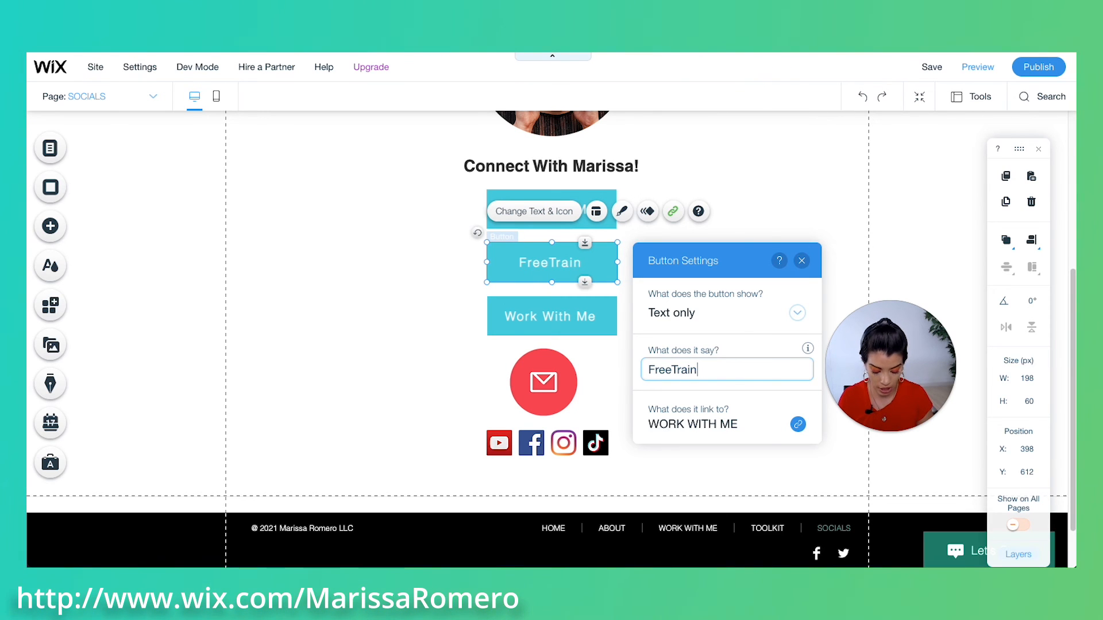
left_click(674, 369)
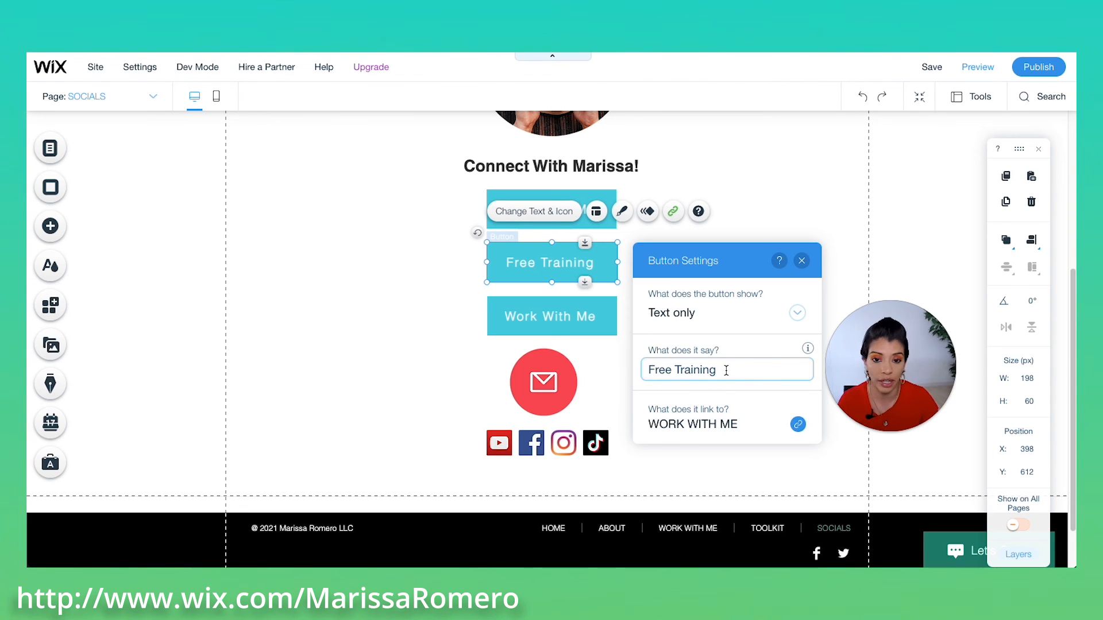
left_click(599, 389)
Step: Change the lowest button's label to "Biz Toolkit"
left_click(569, 317)
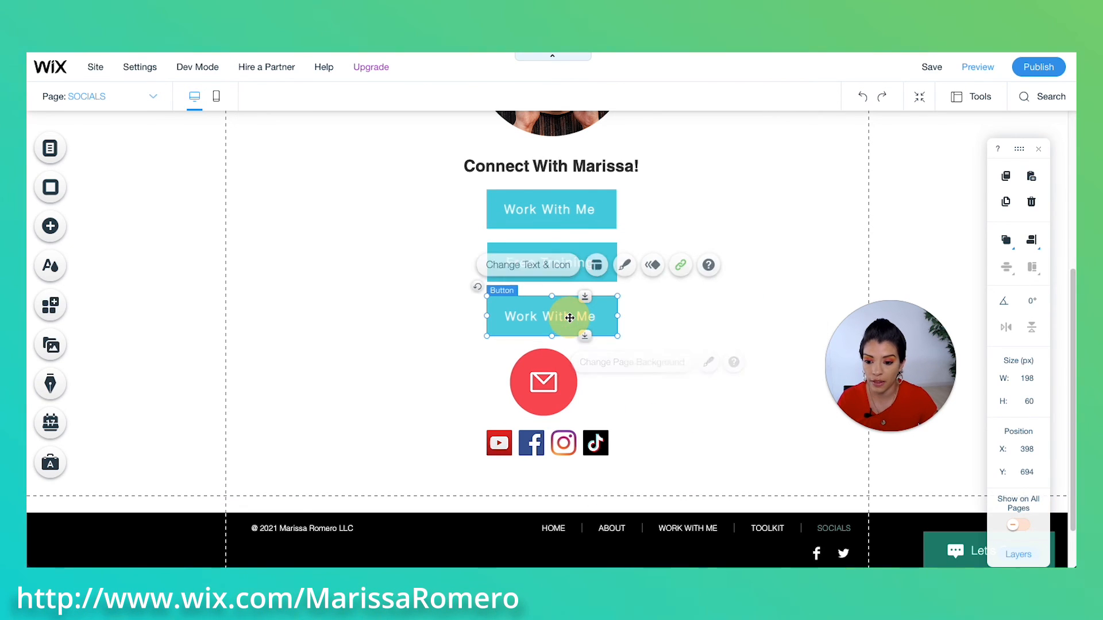
left_click(569, 318)
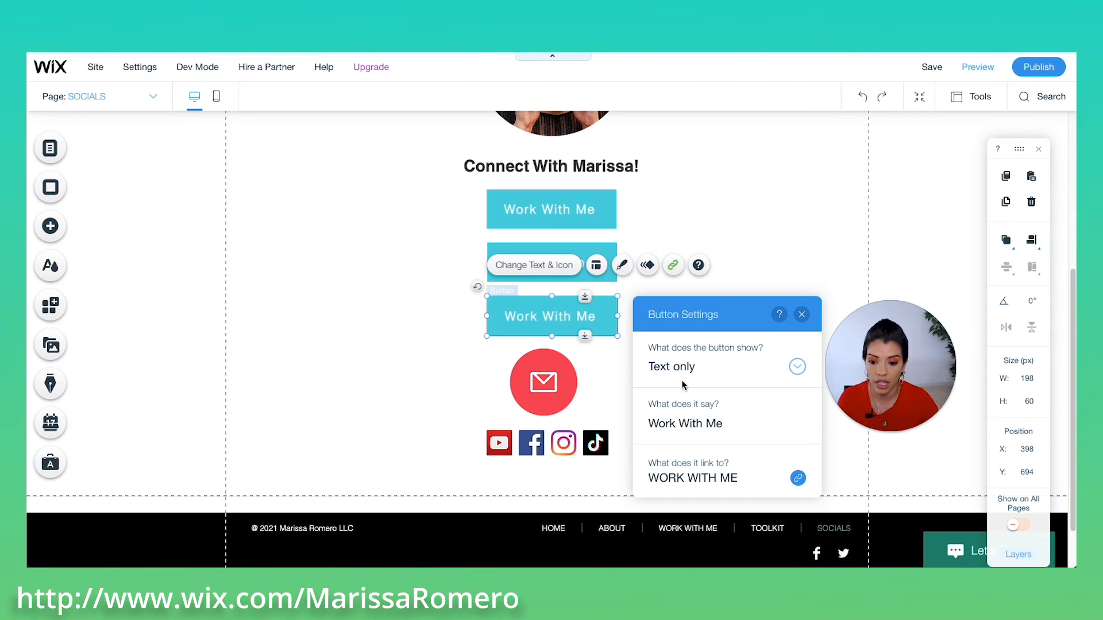
left_click_drag(713, 301, 710, 185)
left_click(698, 308)
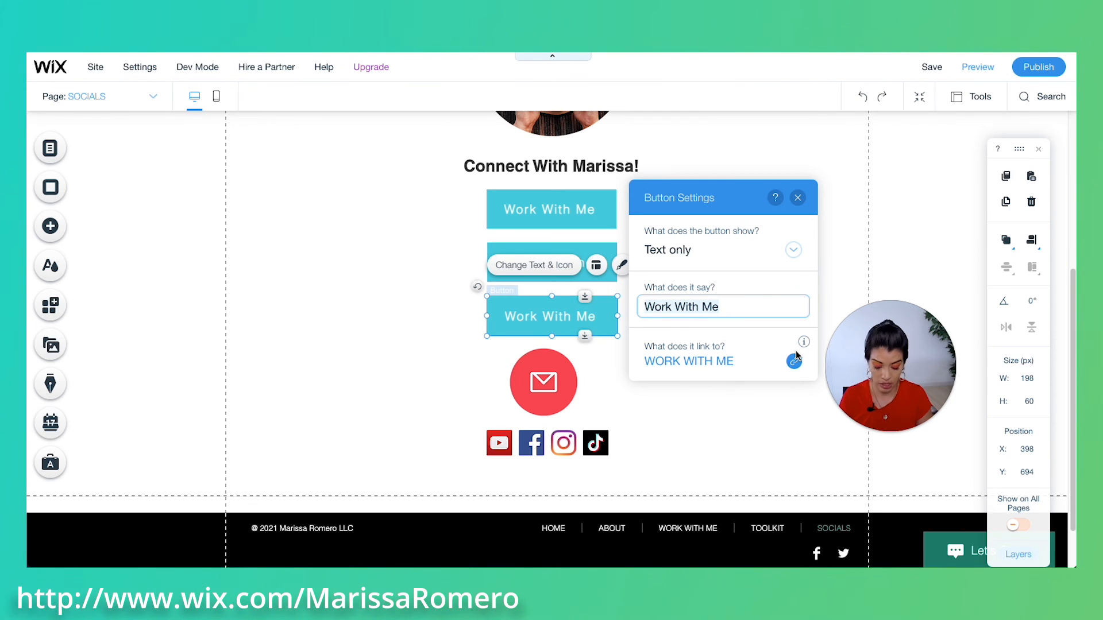
type("Bi")
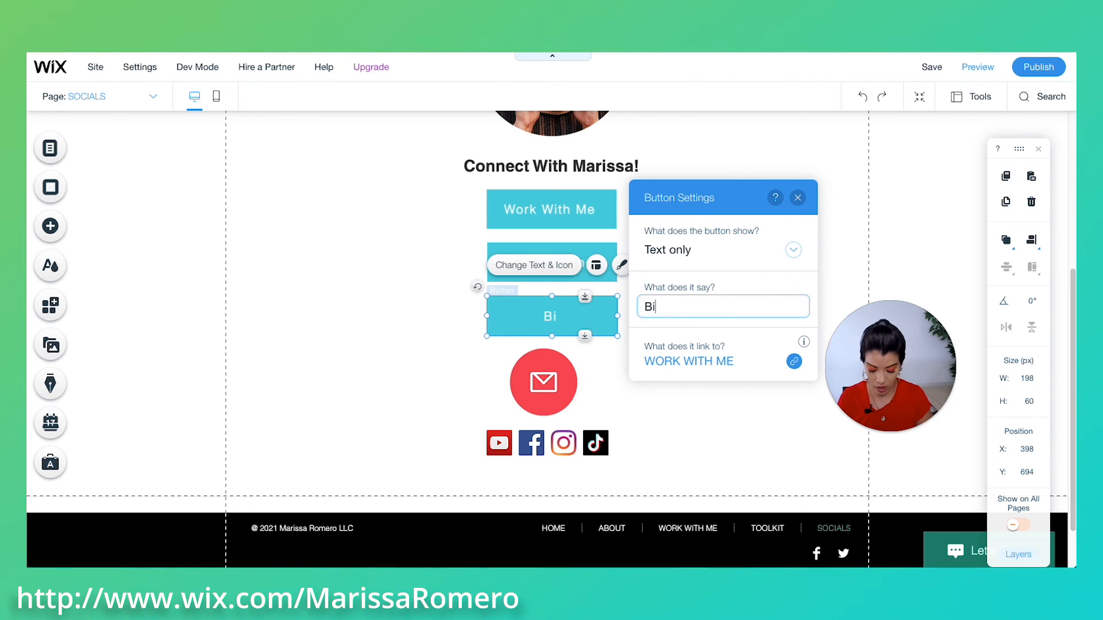
type("z Toolkit")
left_click(725, 445)
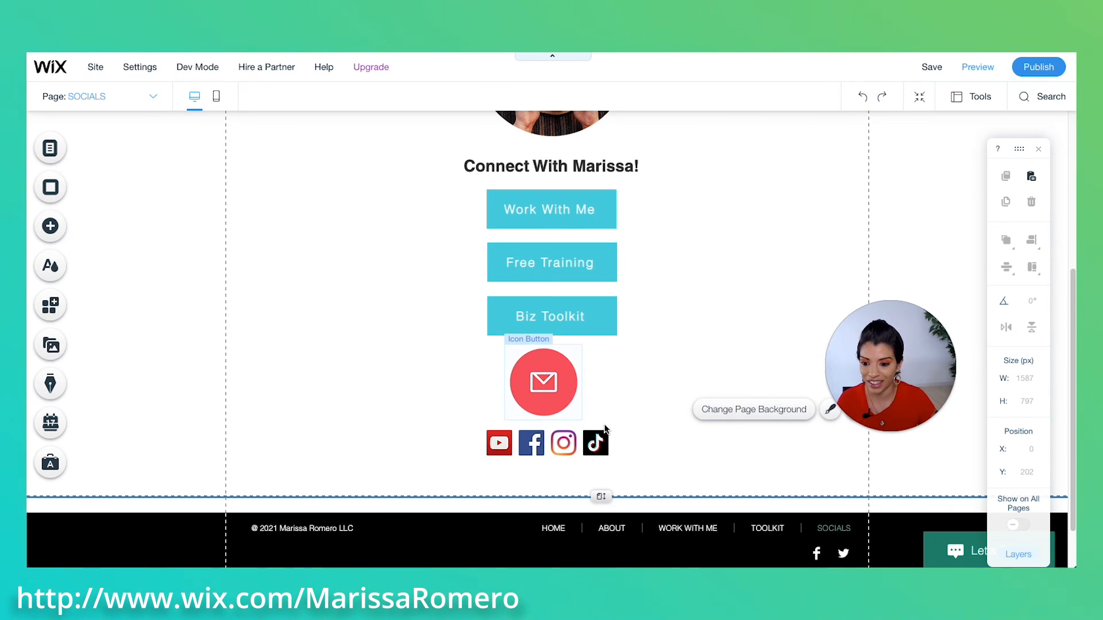
Step: Lengthen the page above the footer and move the social bar and red email icon down to make room for another button
scroll(644, 420, "down", 1)
left_click_drag(601, 476, 596, 535)
left_click_drag(586, 415, 587, 454)
left_click_drag(555, 347, 559, 384)
Step: Duplicate the Biz Toolkit button and place the copy directly beneath it at X 398, Y 761
left_click(570, 297)
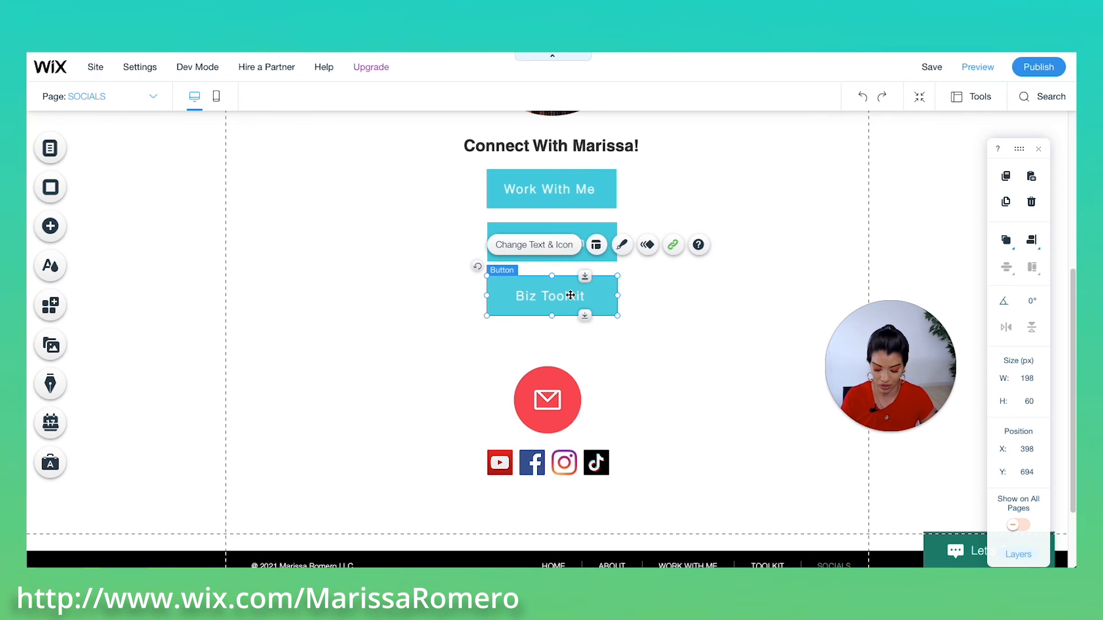
key("ctrl+d")
left_click_drag(625, 318, 609, 349)
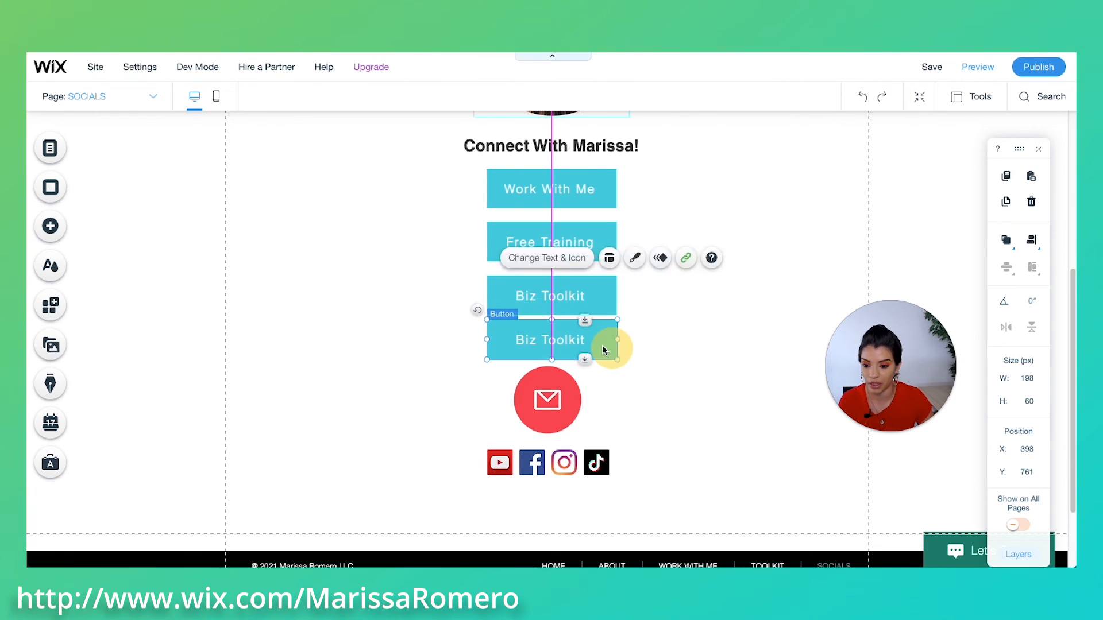
Step: Change the copied button's label to "Latest YouTube Video"
double_click(559, 338)
left_click_drag(725, 452, 661, 450)
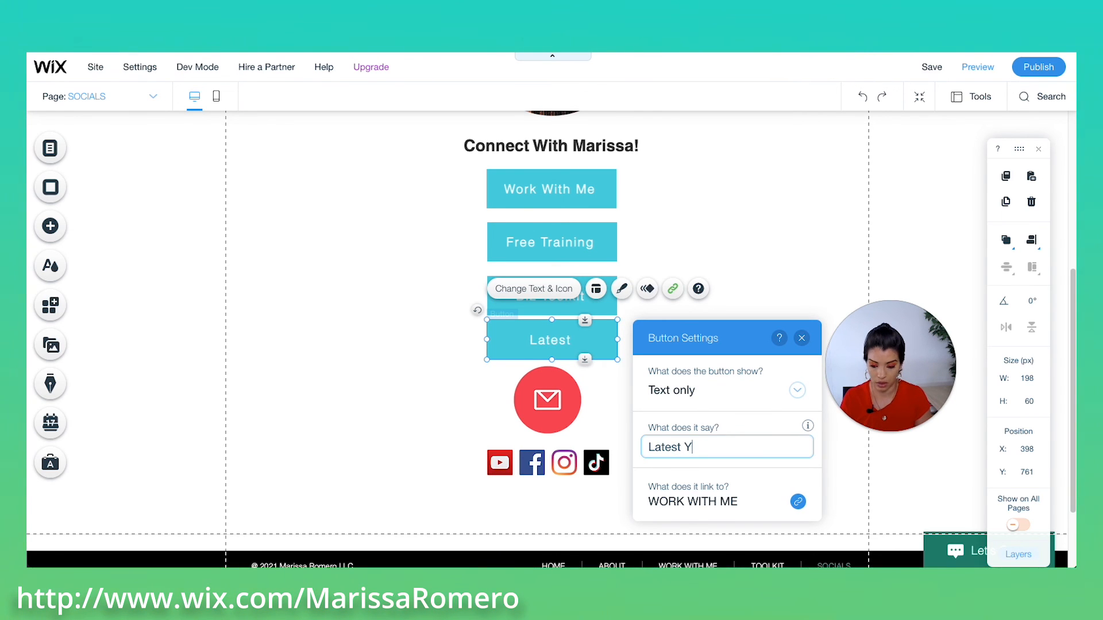
type("Tube Video")
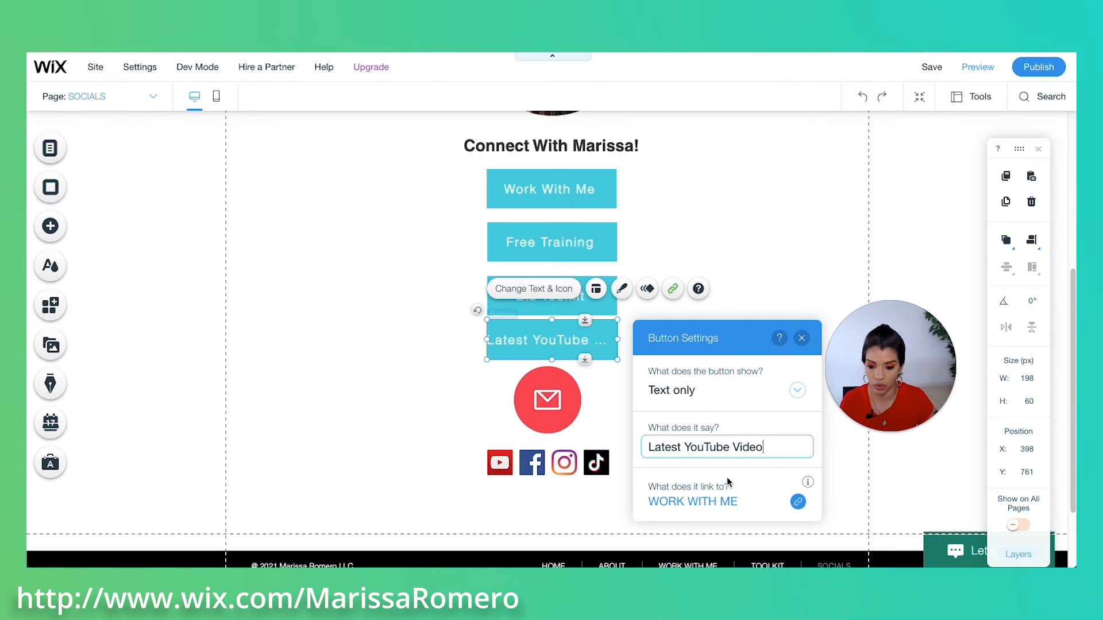
Step: Reduce the Latest YouTube Video button's font size to 13 px
left_click(572, 341)
left_click(623, 290)
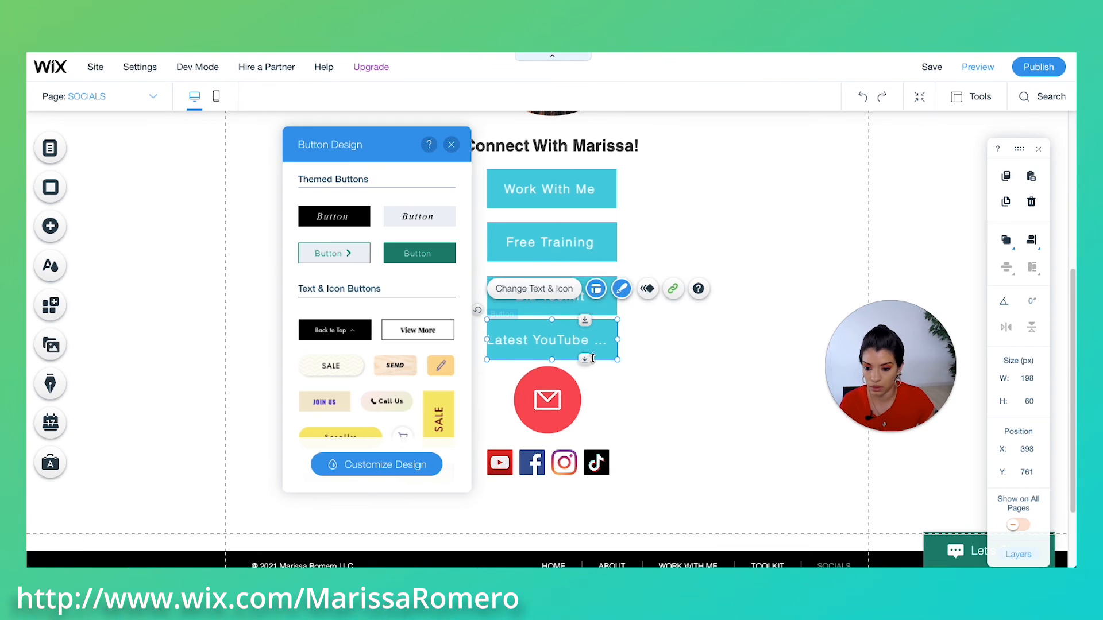
left_click(376, 465)
left_click(337, 278)
left_click_drag(346, 429, 337, 434)
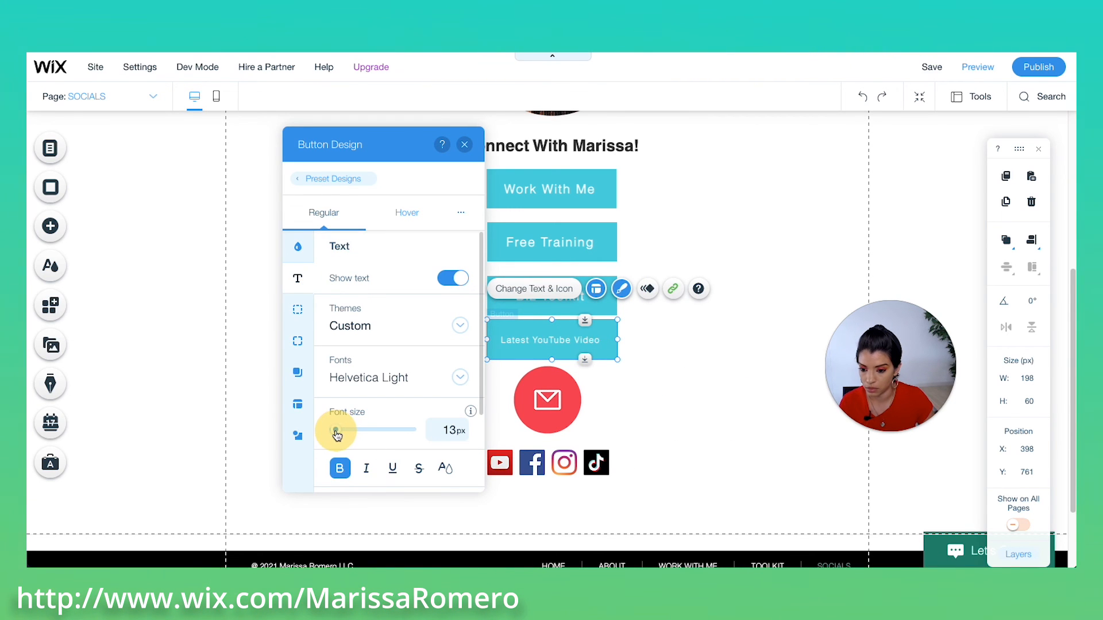
left_click(657, 444)
Step: Switch to the mobile version of the SOCIALS page and shrink the email icon button to about 97 by 96 px
scroll(639, 479, "up", 4)
scroll(638, 482, "up", 2)
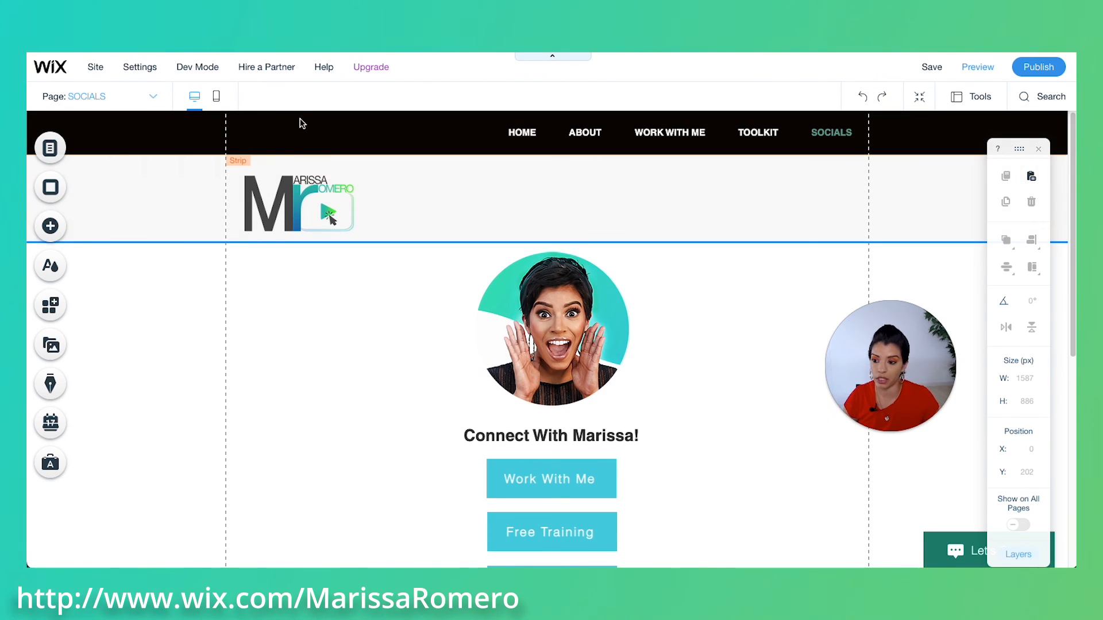
left_click(216, 96)
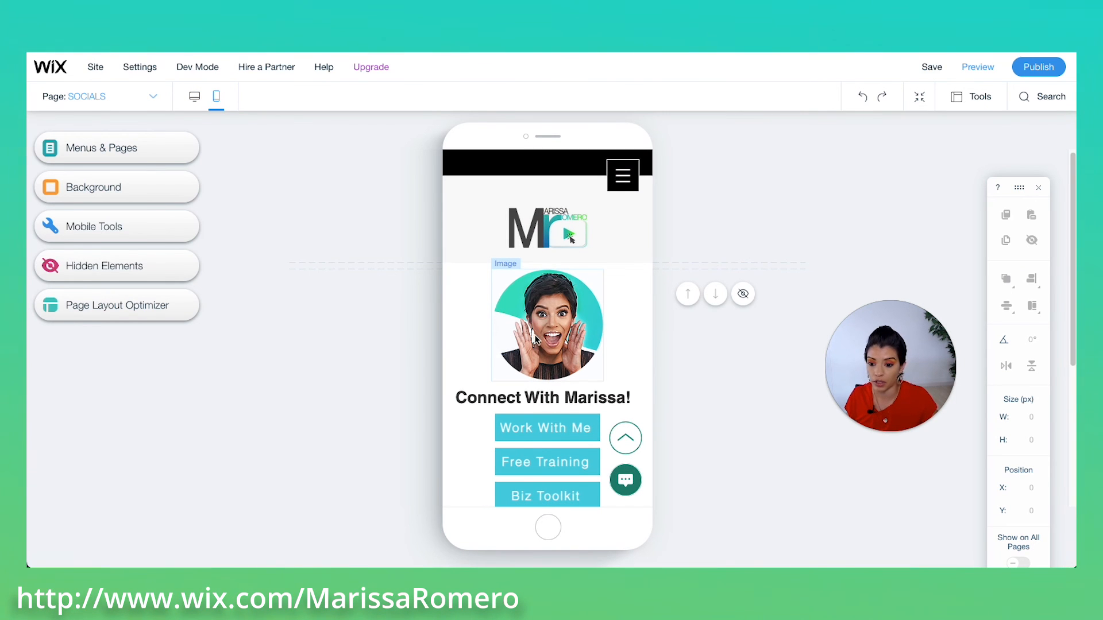
scroll(546, 335, "down", 5)
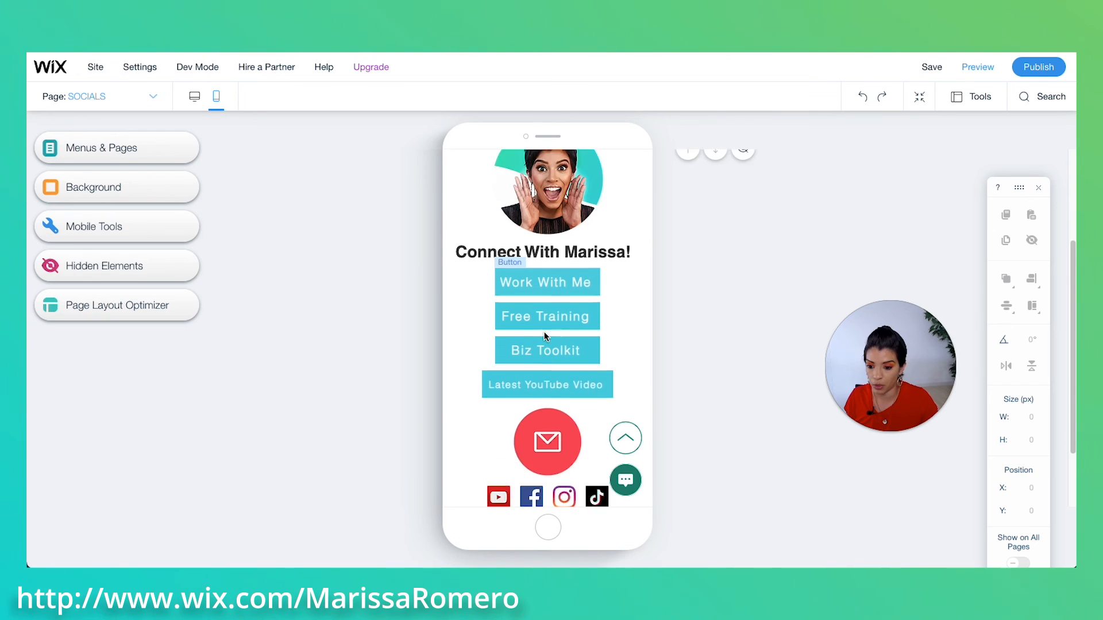
left_click(535, 352)
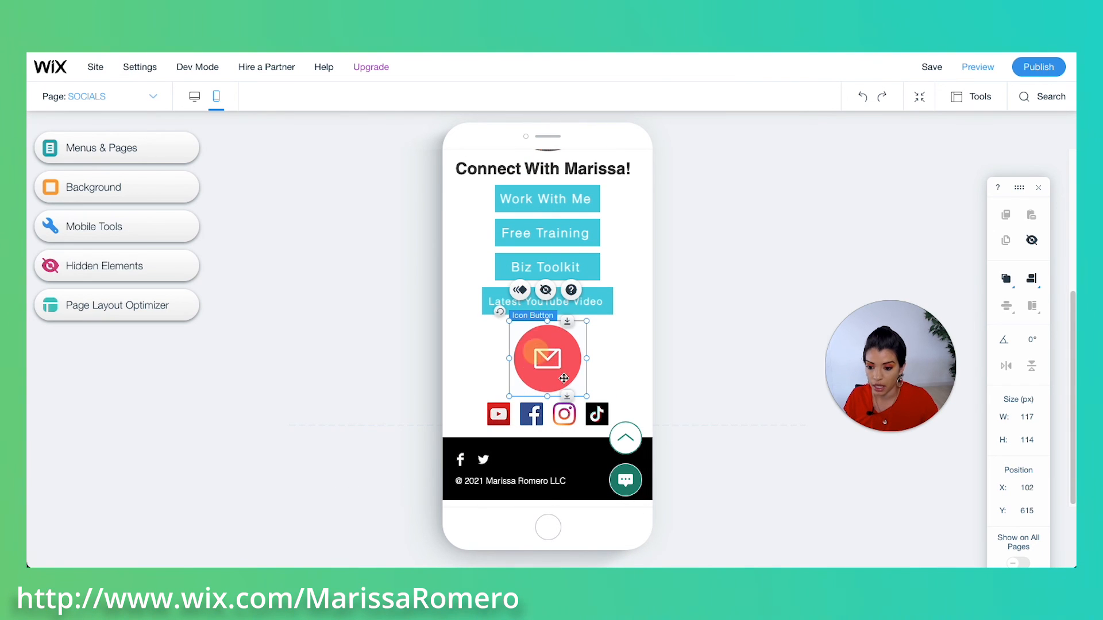
left_click_drag(583, 393, 556, 361)
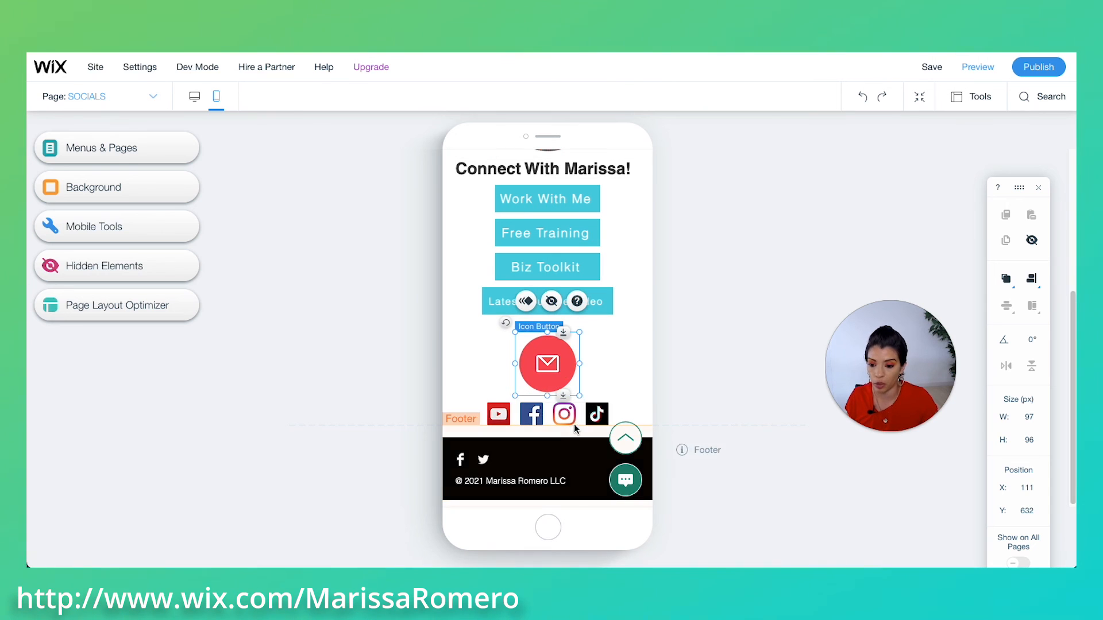
Step: Lengthen the mobile page above the footer, moving the social bar down to Y 760 and the email icon slightly lower
left_click(615, 408)
left_click_drag(599, 426, 599, 449)
left_click_drag(562, 415, 561, 426)
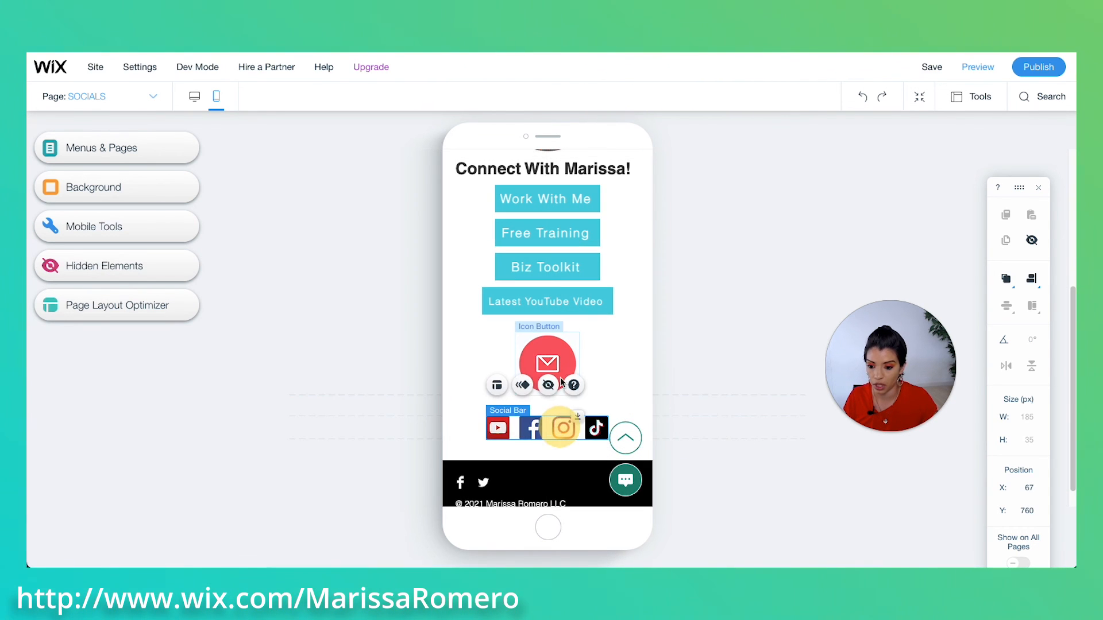
left_click_drag(560, 363, 558, 371)
Step: Widen the mobile Biz Toolkit button on both sides to 200 px, matching the Latest YouTube Video button
scroll(559, 370, "up", 3)
left_click(603, 391)
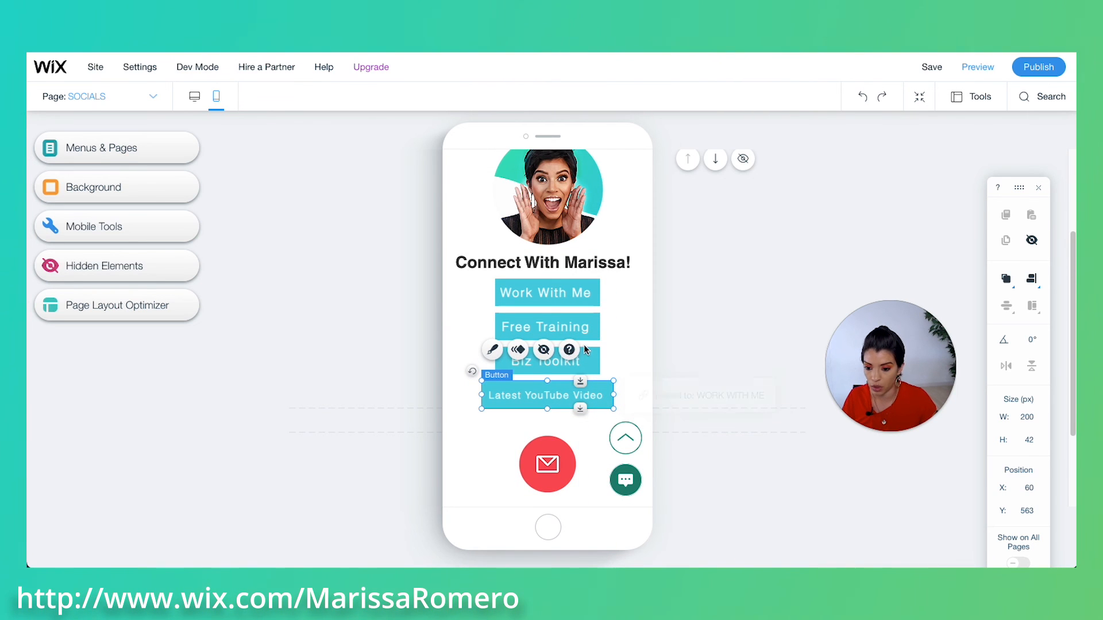
left_click(591, 362)
left_click_drag(600, 360, 613, 361)
left_click_drag(494, 361, 482, 361)
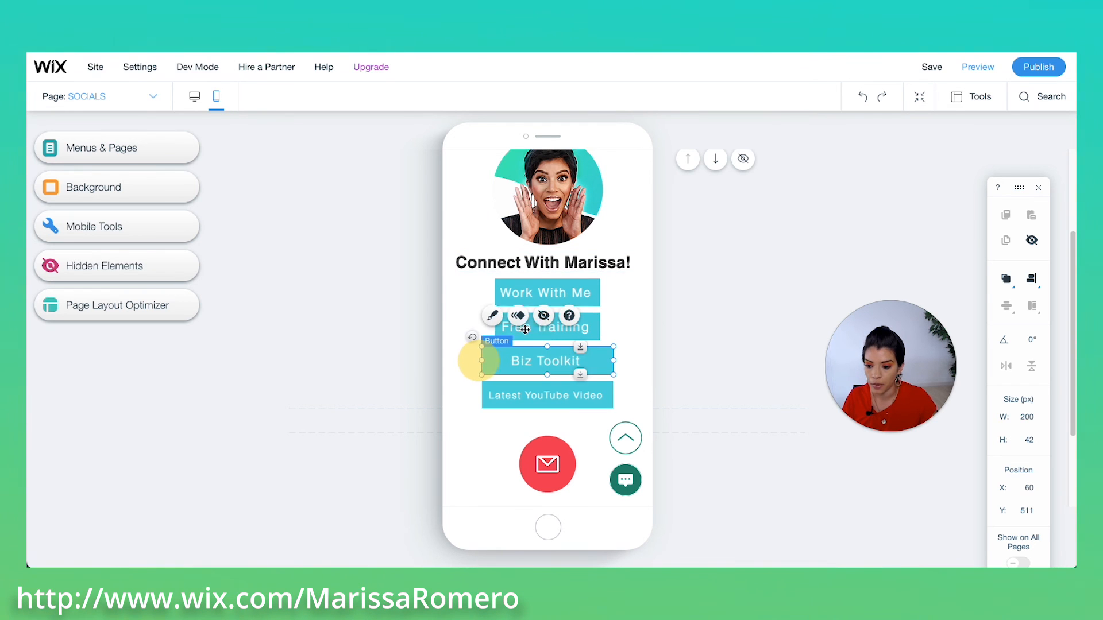
Step: Widen the mobile Free Training button on both sides to 200 px, aligned at X 60
left_click(596, 327)
left_click_drag(600, 328, 614, 328)
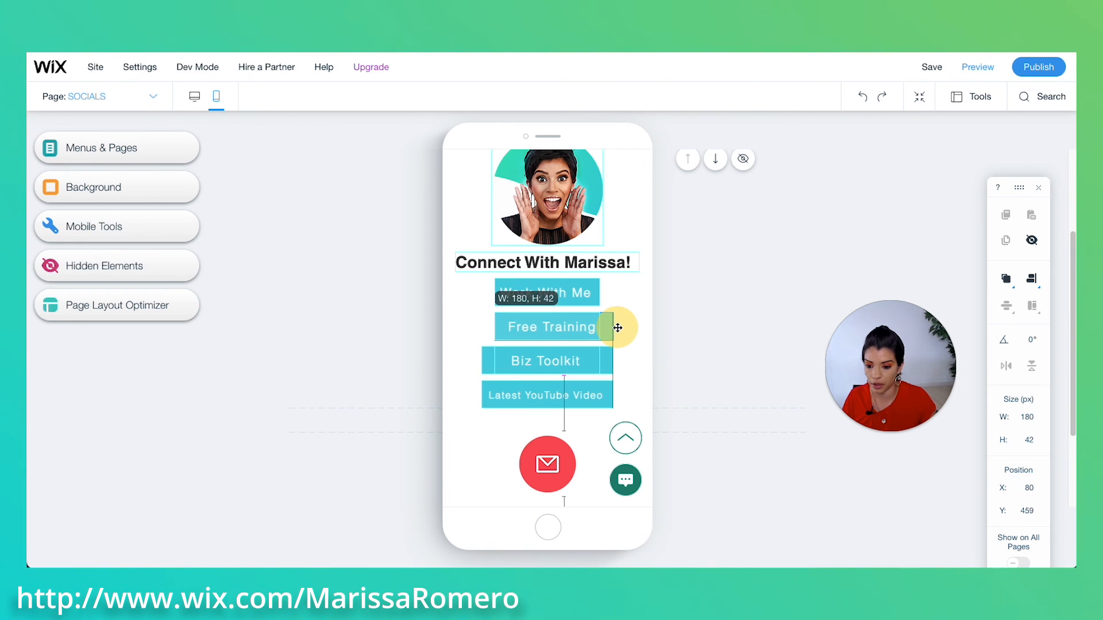
left_click_drag(494, 326, 481, 326)
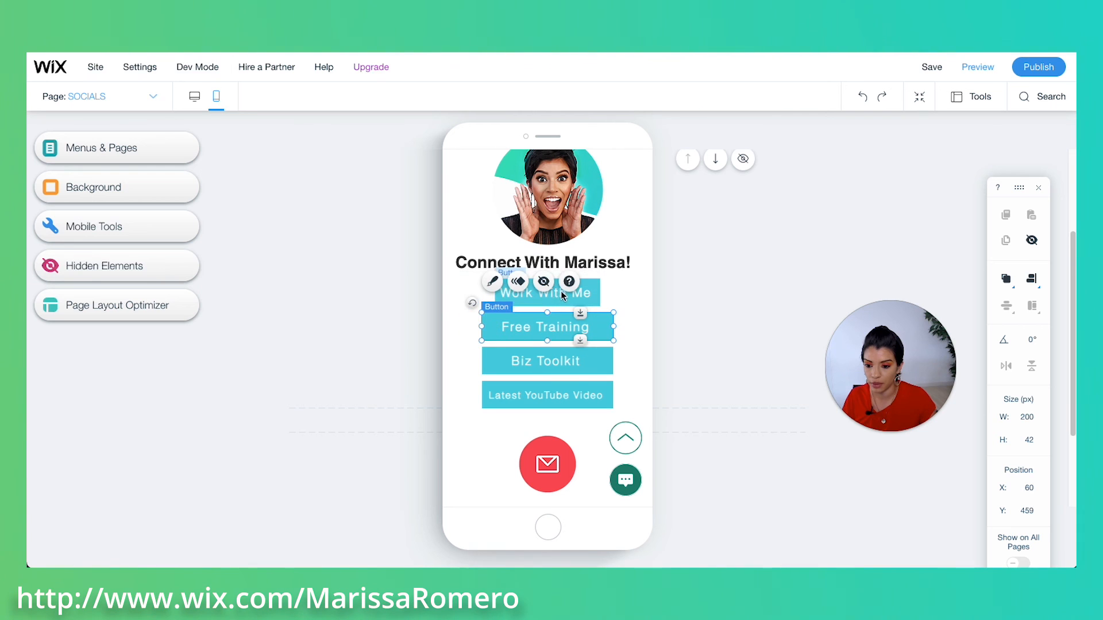
Step: Widen the mobile Work With Me button on both sides to 200 px, aligned at X 60
left_click(584, 295)
left_click_drag(599, 293, 613, 293)
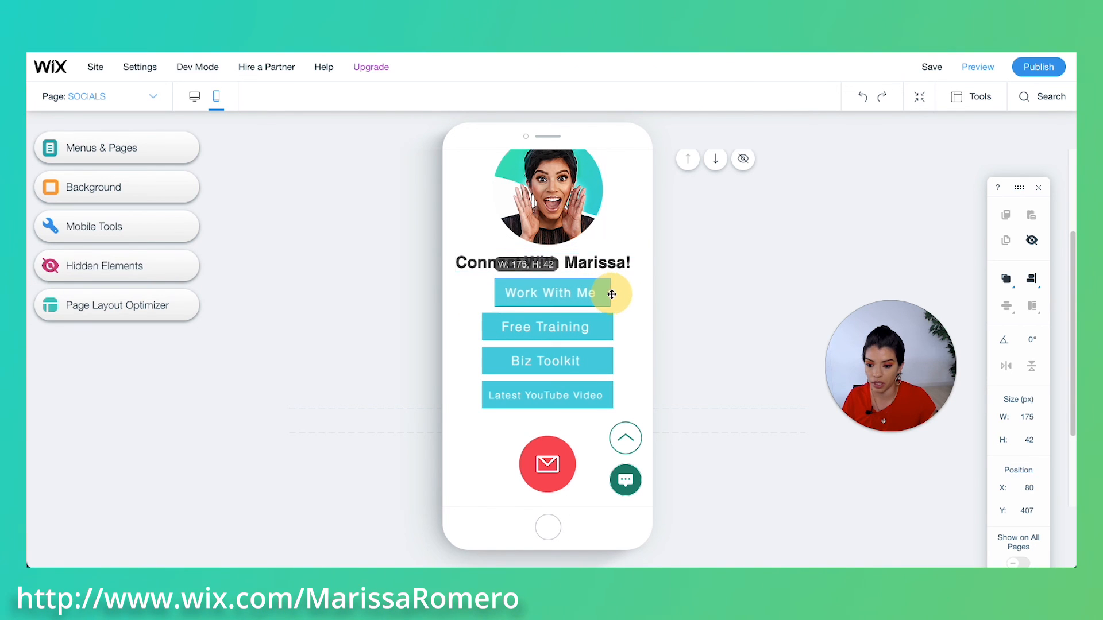
left_click_drag(495, 292, 481, 292)
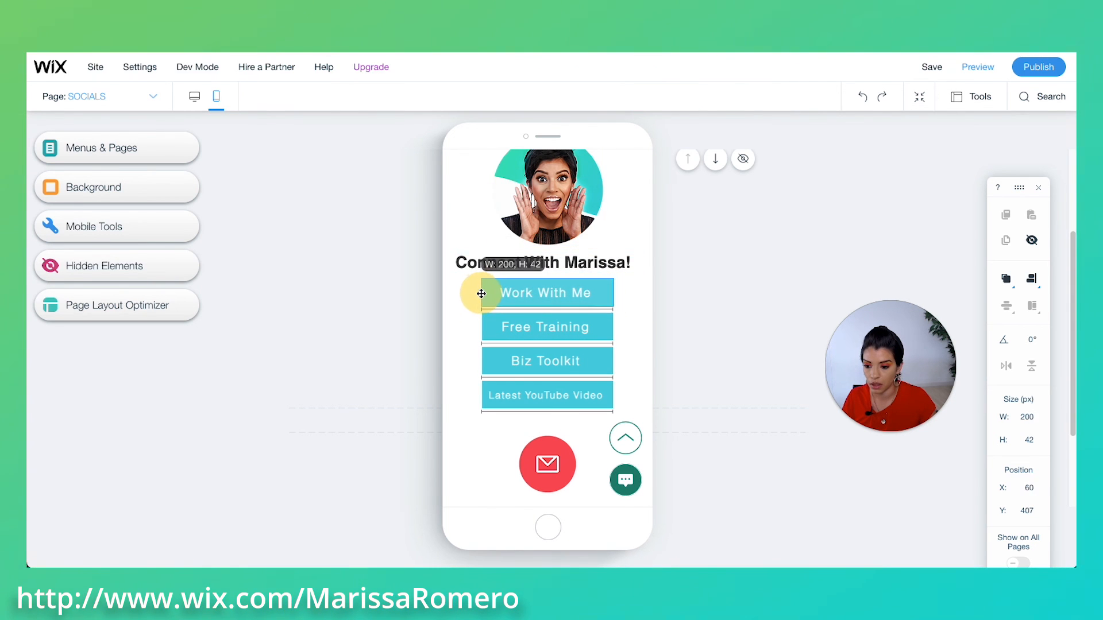
left_click(632, 323)
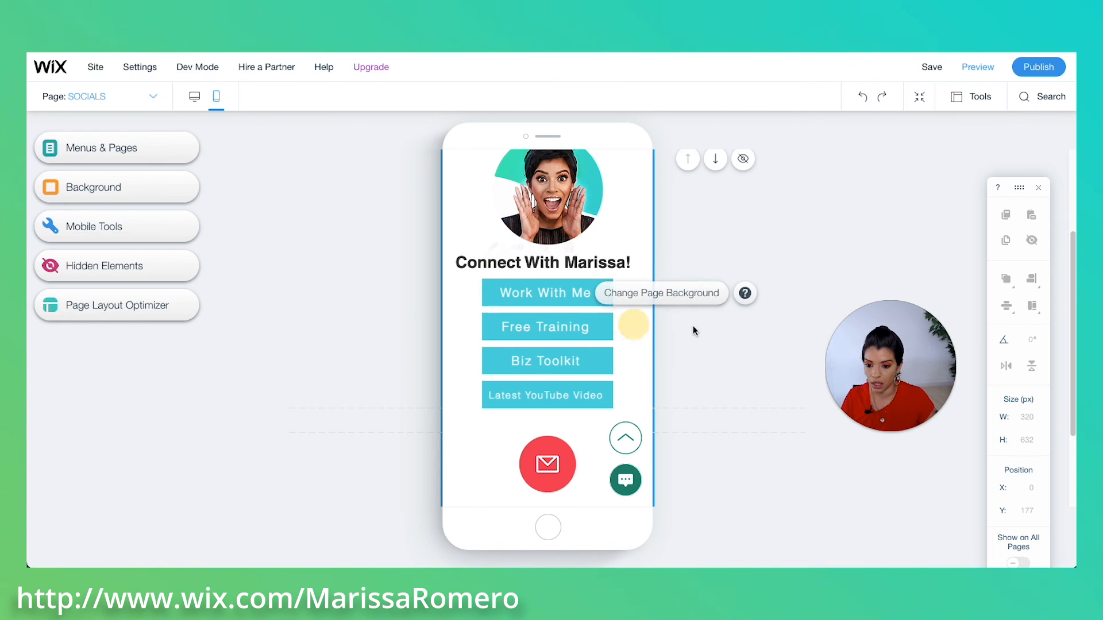
Step: Set the mobile Connect With Marissa! heading's font size to 22 px and centre the heading below the photo
left_click(594, 263)
left_click(517, 221)
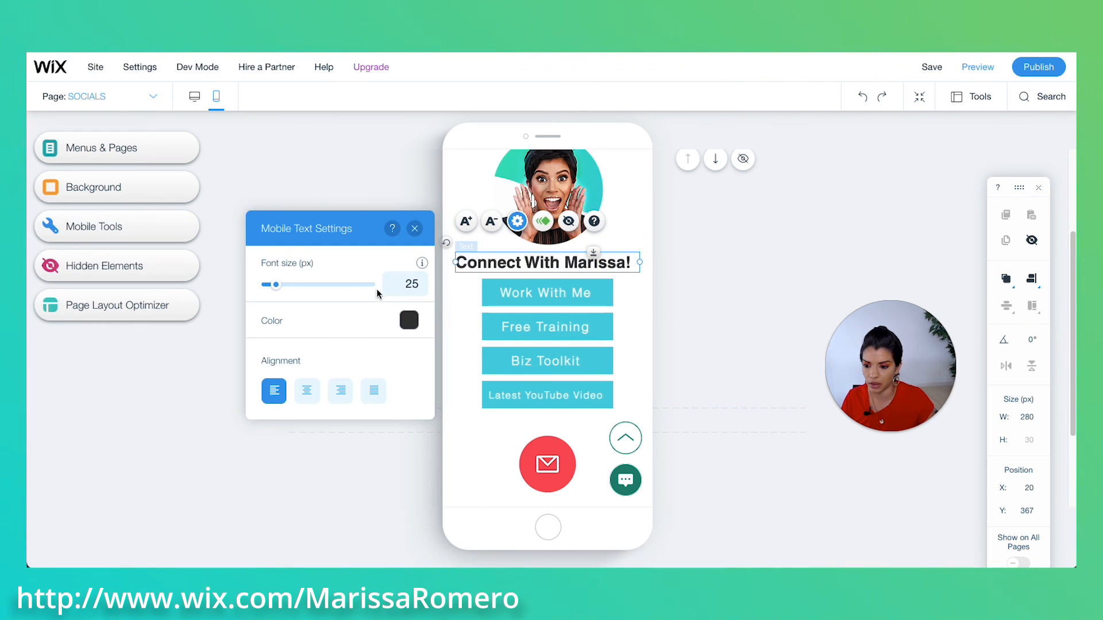
left_click_drag(273, 286, 275, 289)
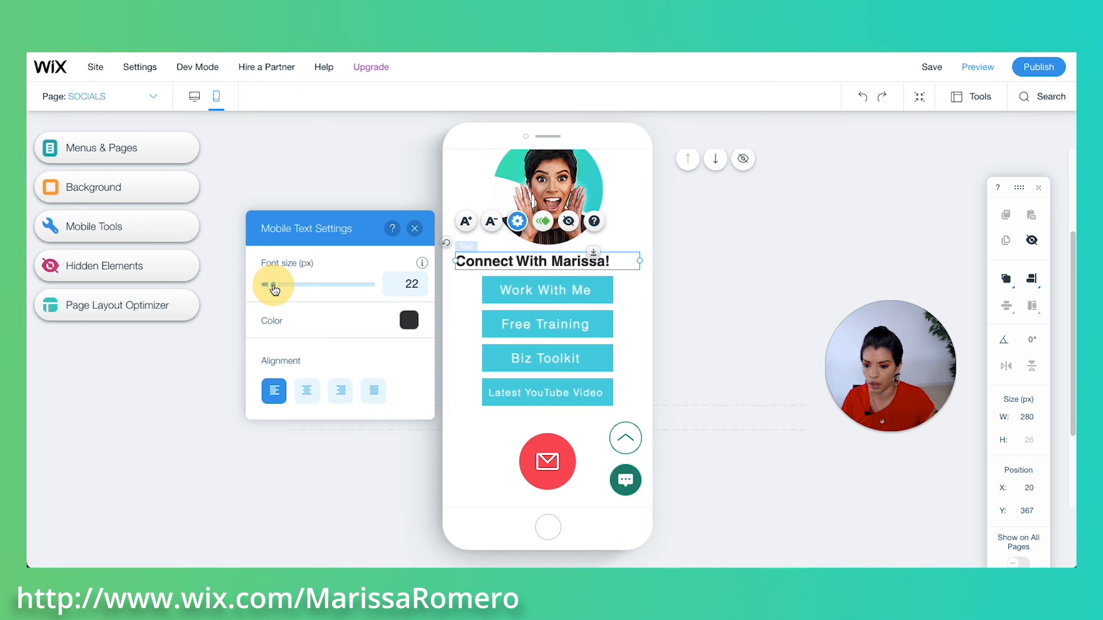
left_click_drag(518, 262, 537, 262)
Step: Lower the mobile Biz Toolkit and Latest YouTube Video buttons to widen their spacing, and resize the photo to 164 by 164 px
left_click(536, 391)
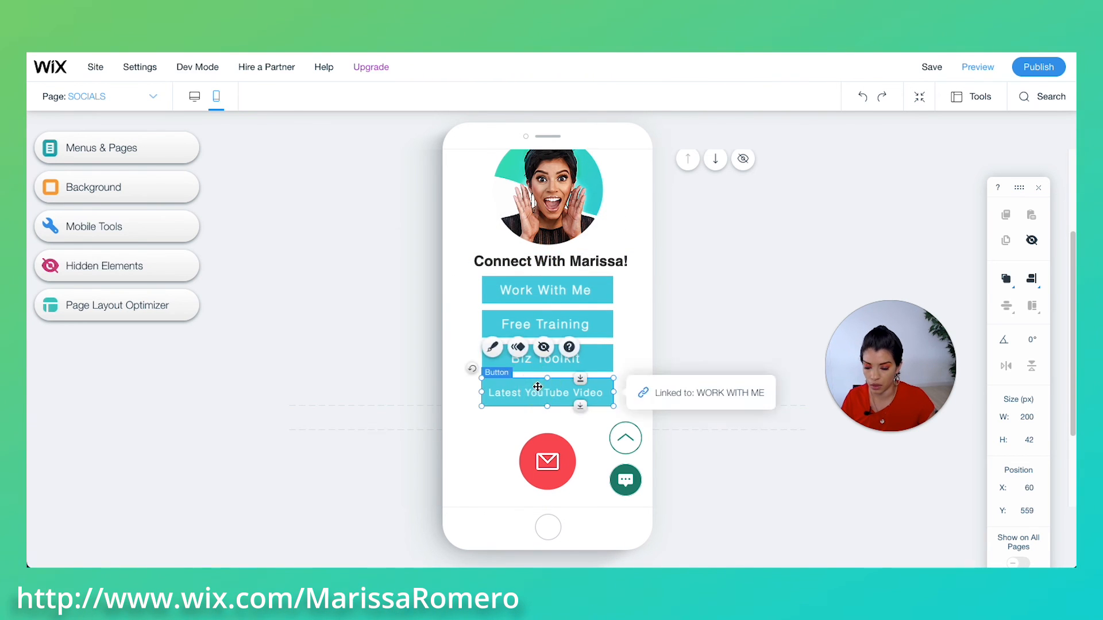
left_click_drag(534, 359, 592, 290)
left_click(591, 231)
left_click_drag(603, 245, 600, 243)
scroll(595, 283, "up", 3)
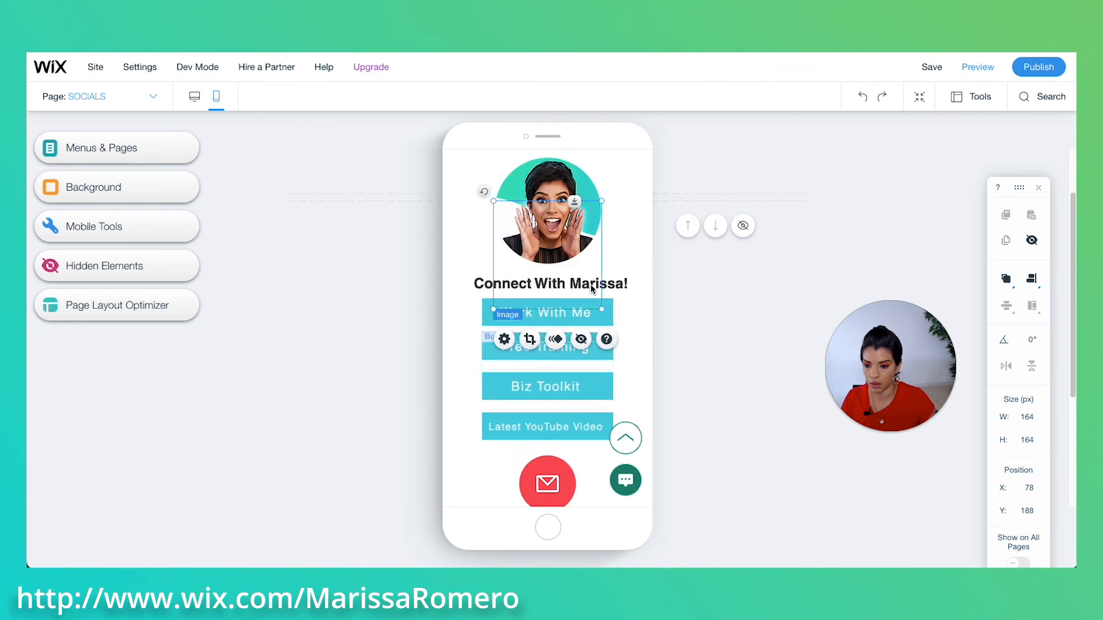
Step: Review the spacing of the mobile SOCIALS page from the photo down to the social icons and footer
left_click(624, 333)
scroll(623, 346, "down", 5)
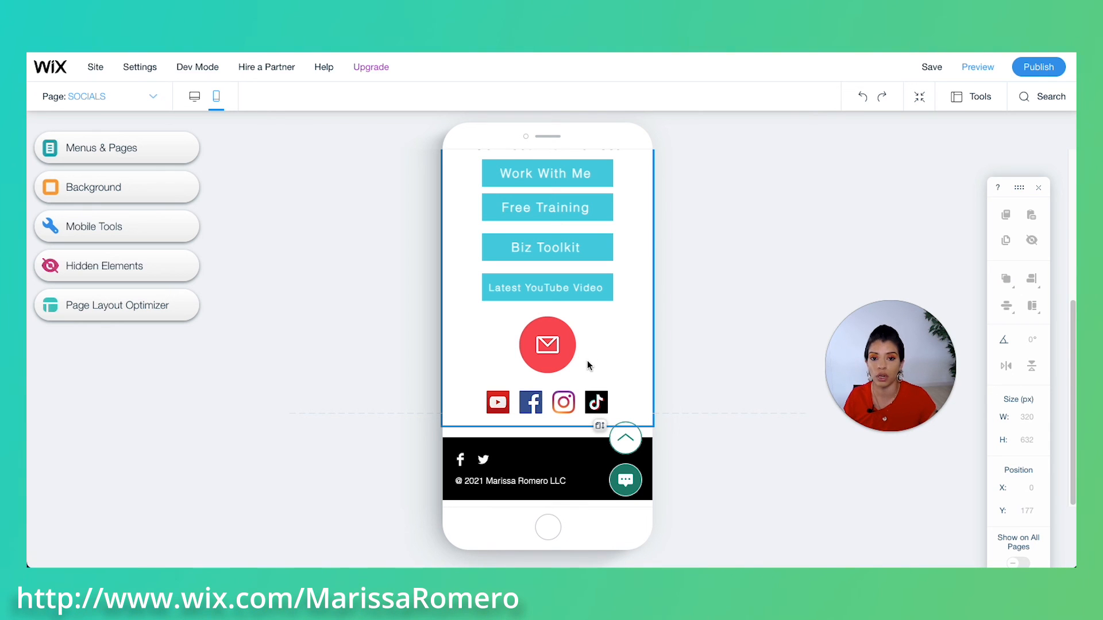
scroll(587, 367, "up", 5)
scroll(551, 356, "down", 1)
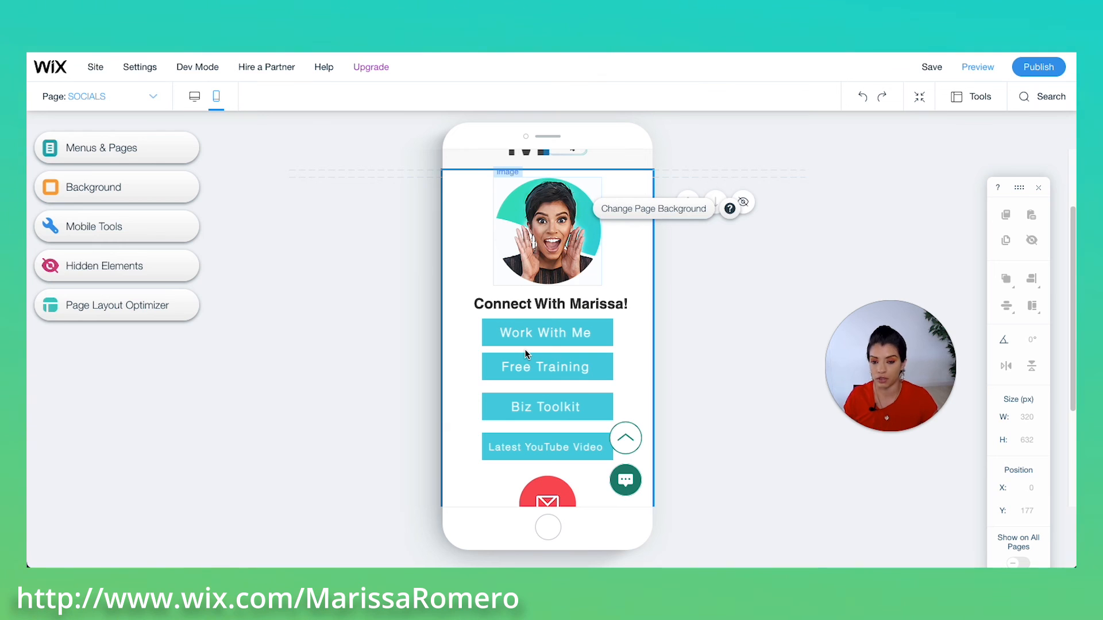
scroll(525, 354, "down", 3)
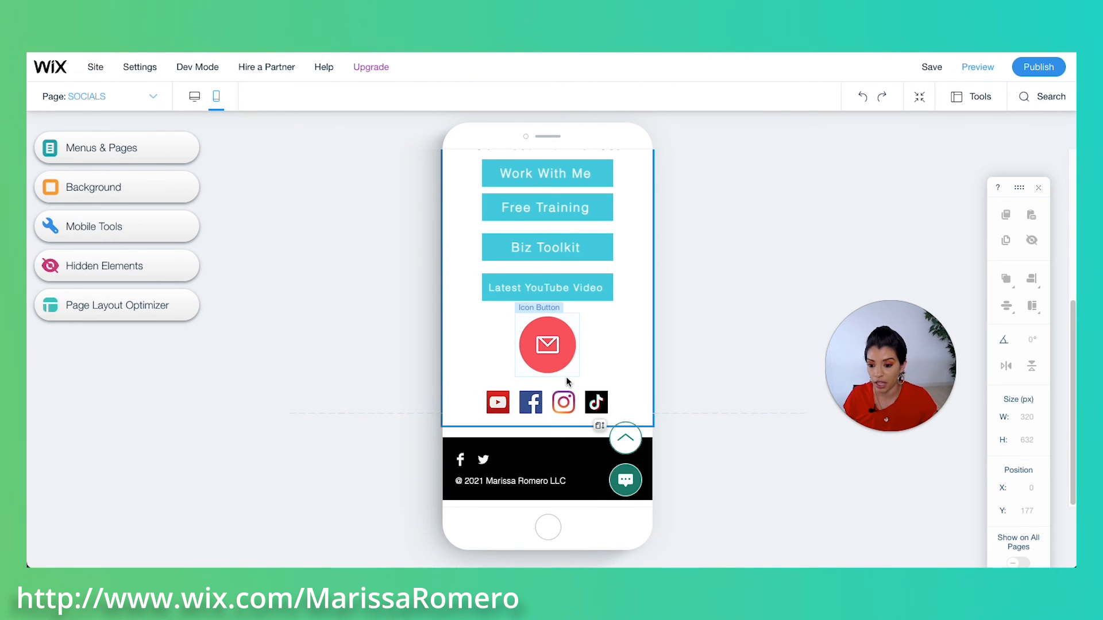
scroll(520, 360, "up", 5)
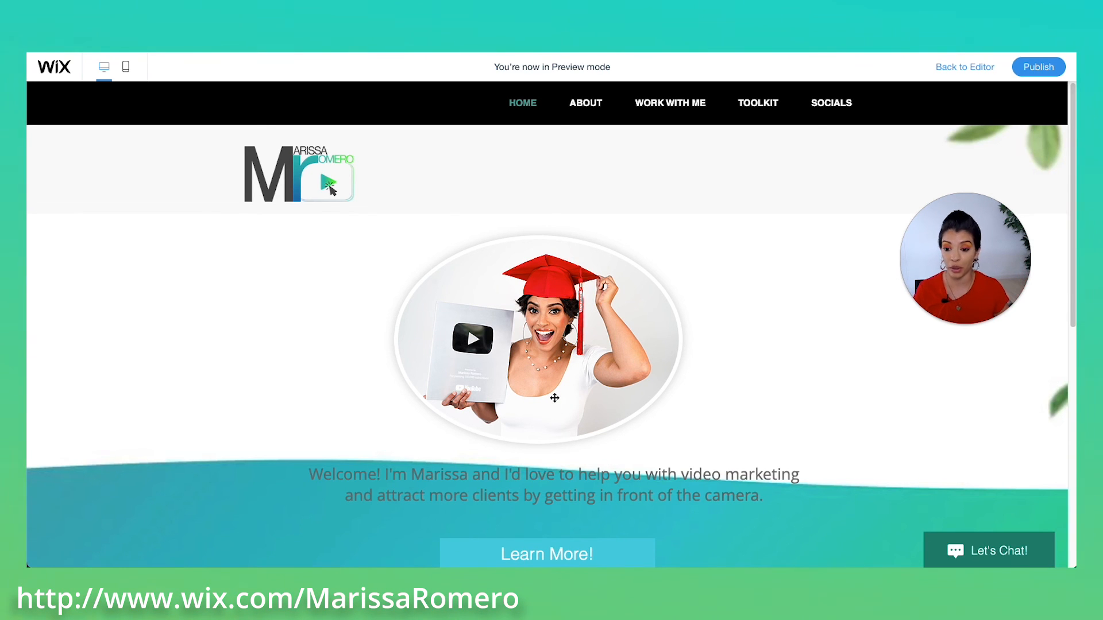
Step: Check the HOME, ABOUT, WORK WITH ME, TOOLKIT and SOCIALS pages in the desktop preview
scroll(567, 377, "down", 5)
scroll(567, 376, "up", 5)
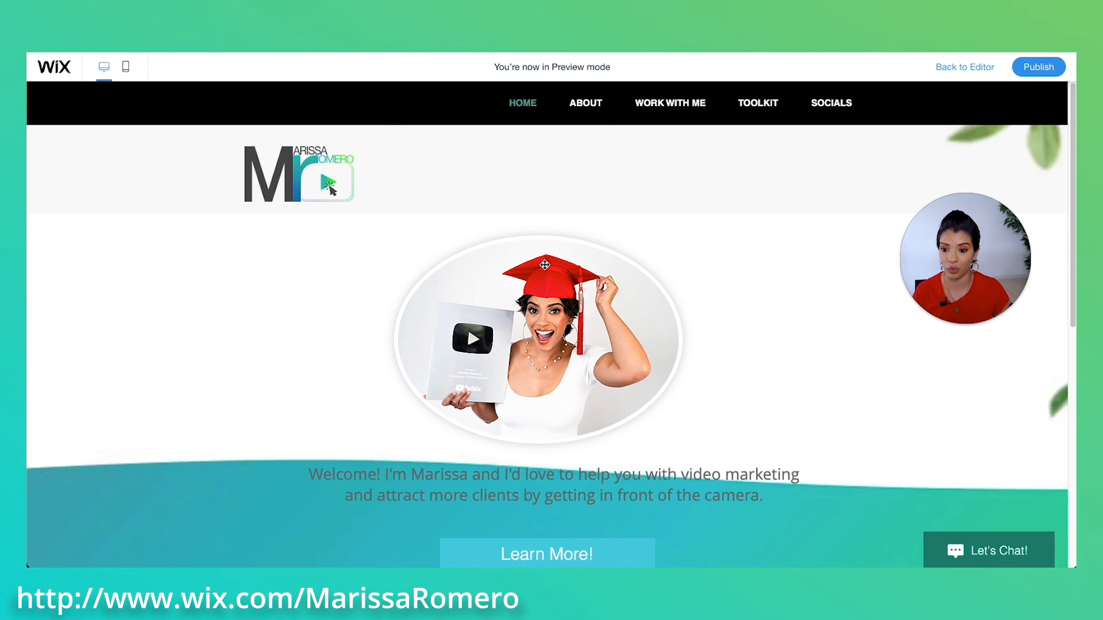
left_click(591, 105)
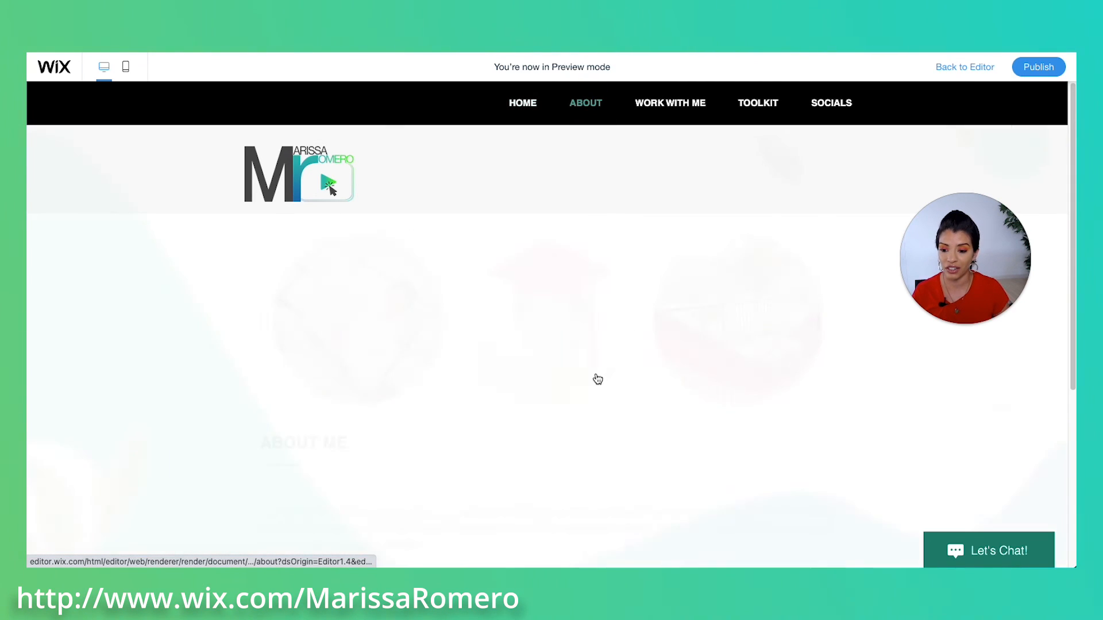
scroll(875, 426, "down", 5)
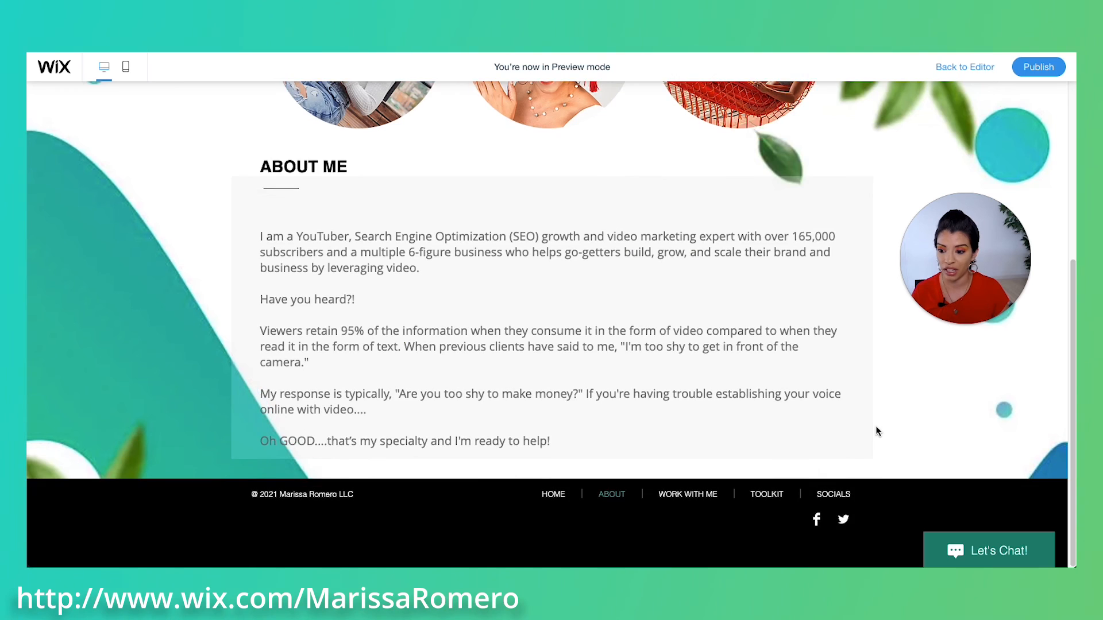
scroll(875, 425, "up", 5)
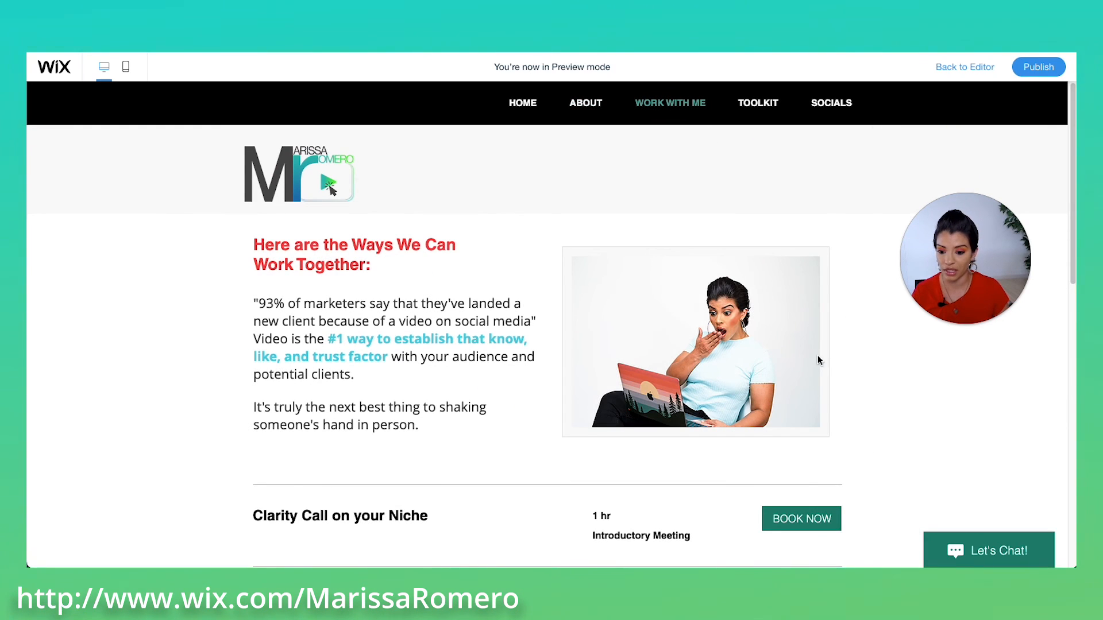
scroll(888, 370, "down", 8)
scroll(888, 369, "up", 8)
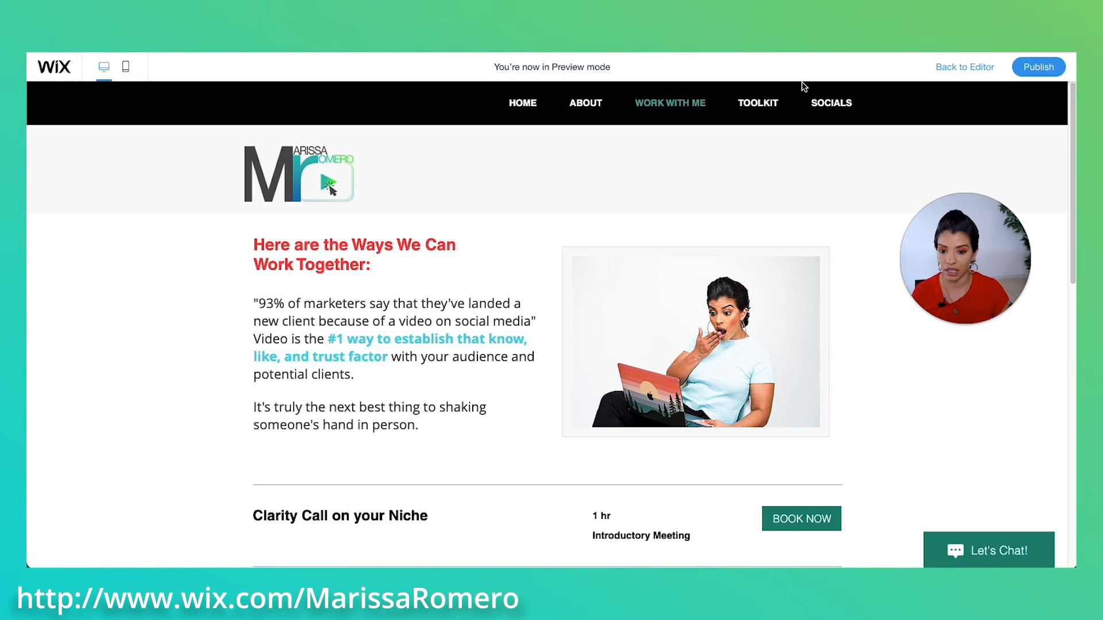
left_click(758, 105)
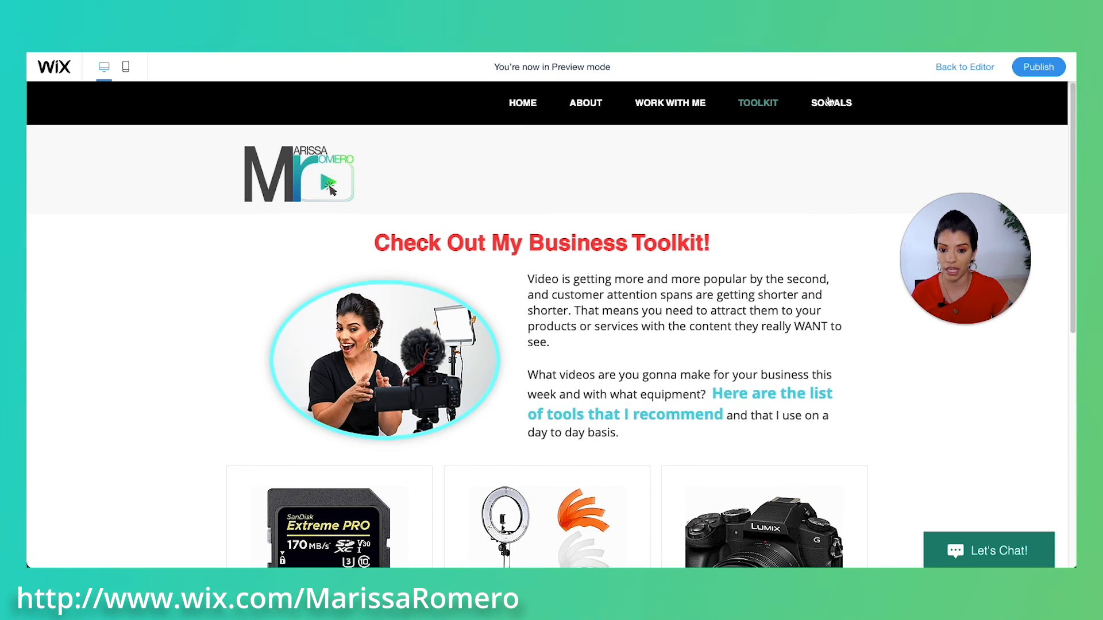
left_click(829, 103)
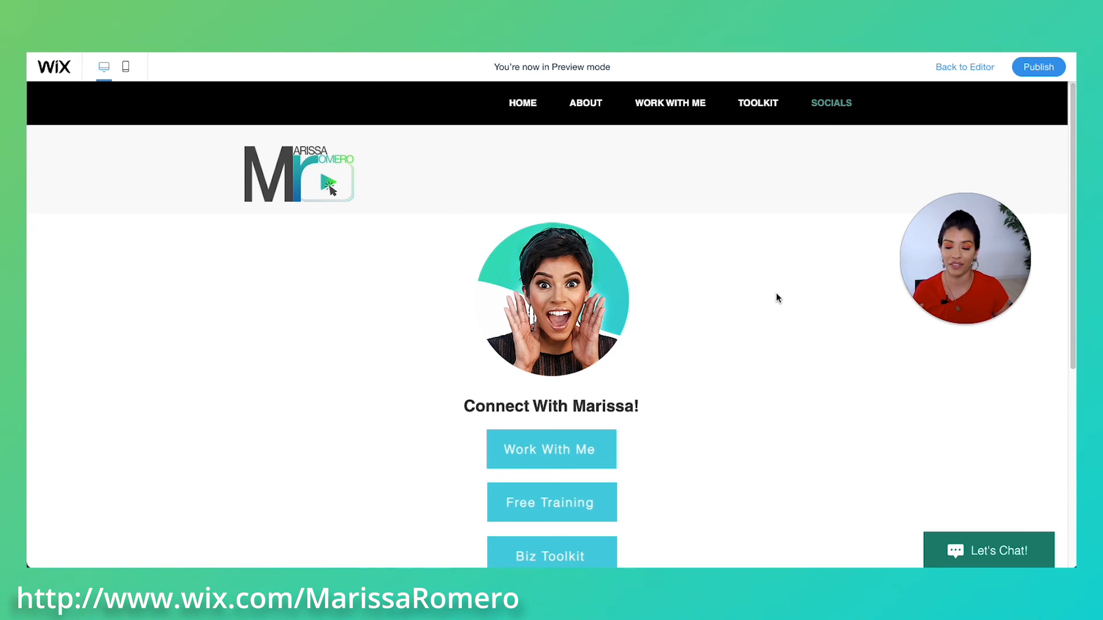